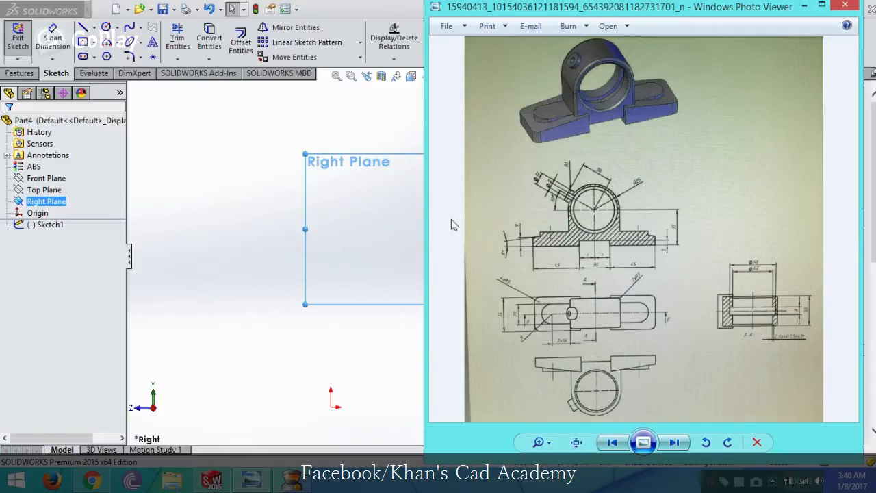
# - Switch to SOLIDWORKS and sketch a horizontal line about 0.128 m long above the origin on the Right Plane
pyautogui.click(233, 200)
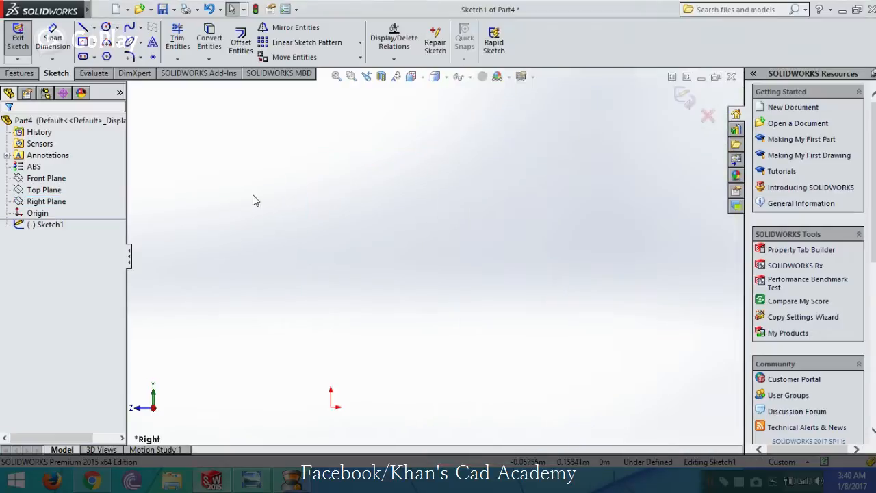
pyautogui.click(82, 28)
pyautogui.click(368, 244)
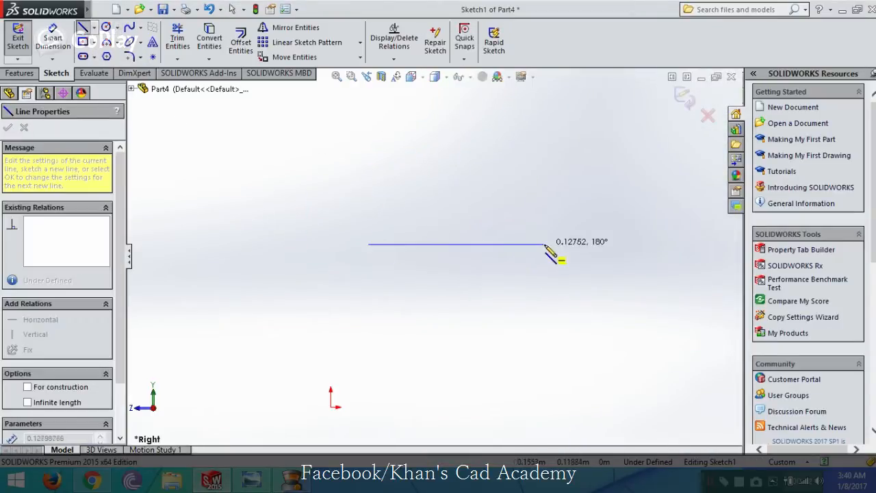
pyautogui.click(545, 244)
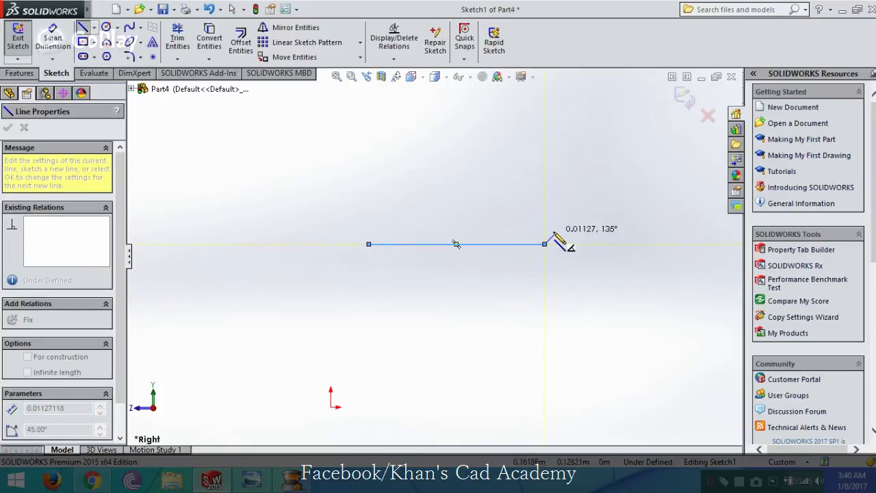
pyautogui.press('Escape')
pyautogui.press('Escape')
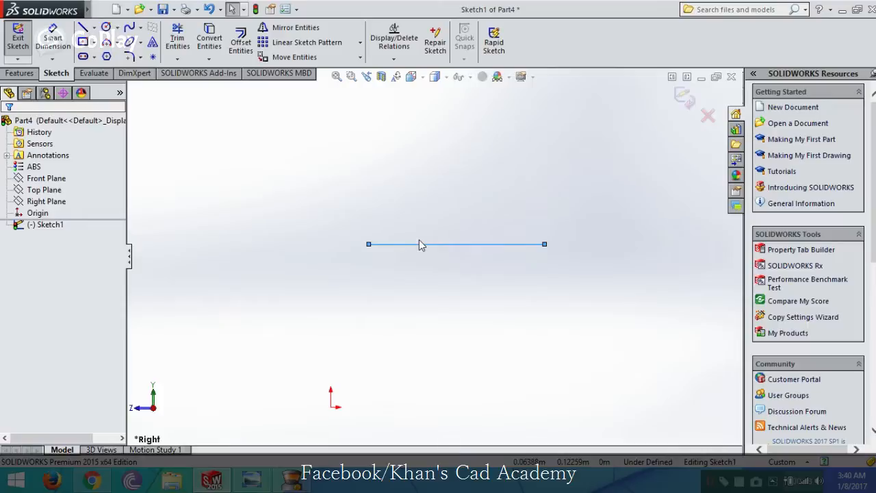
# - Sketch a vertical line about 0.031 m long upward from the left endpoint of the horizontal line
pyautogui.press('l')
pyautogui.click(368, 243)
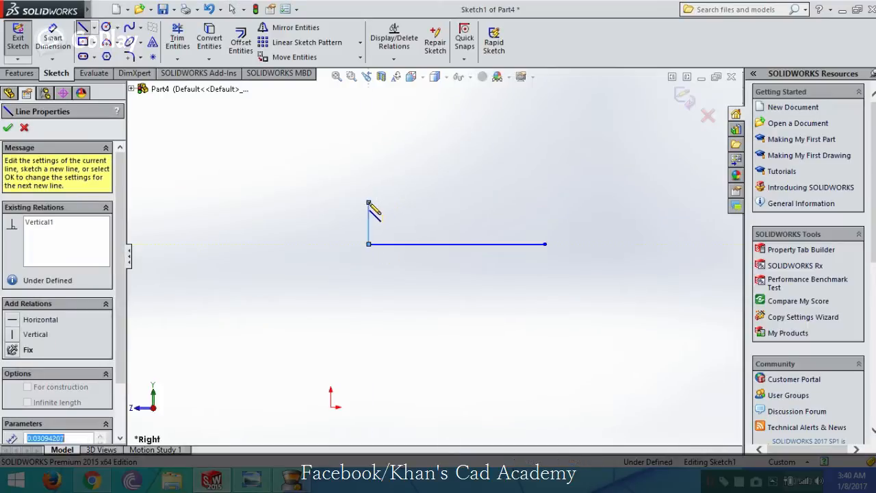
pyautogui.press('Escape')
pyautogui.press('Escape')
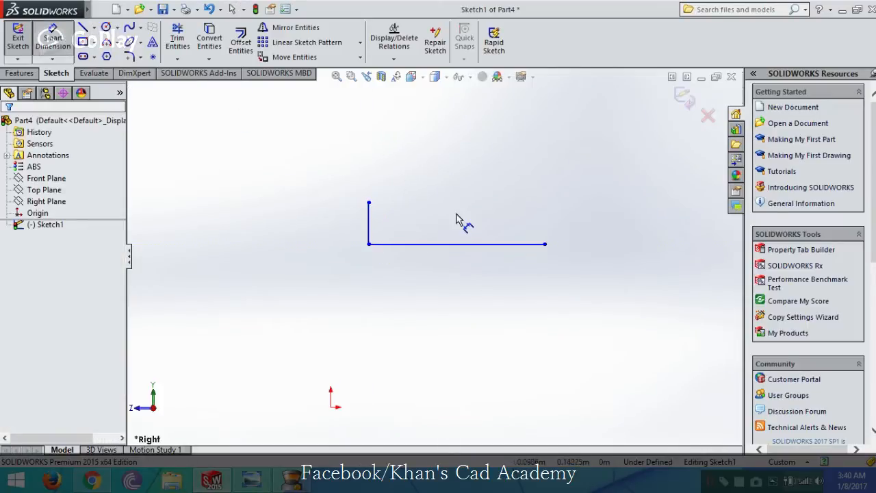
# - Dimension the horizontal line to 45 m and fit the sketch to the view
pyautogui.click(463, 245)
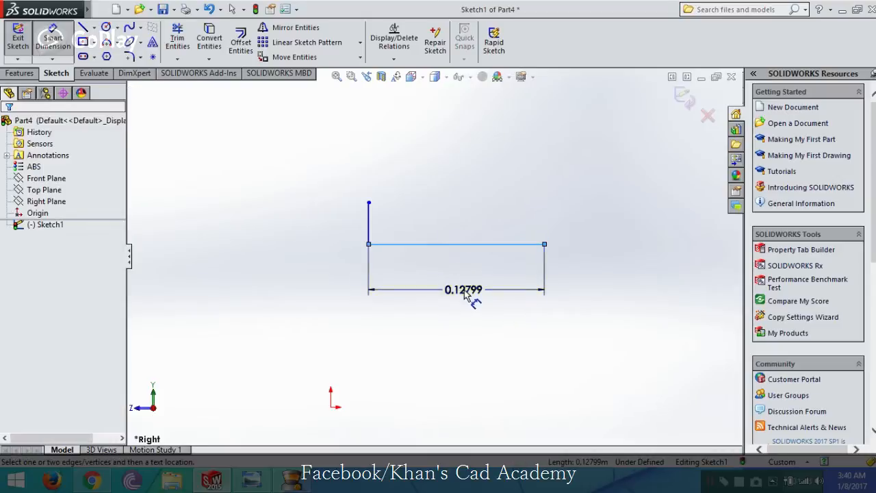
pyautogui.click(464, 292)
pyautogui.write('45')
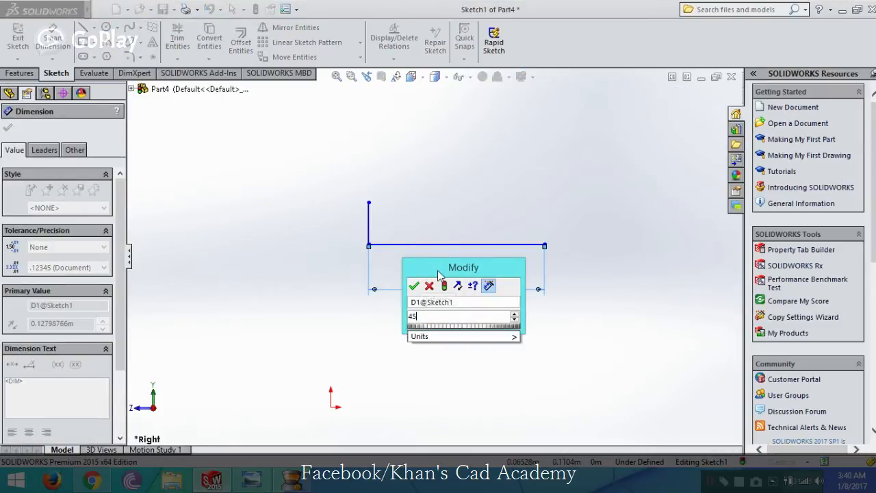
pyautogui.click(414, 285)
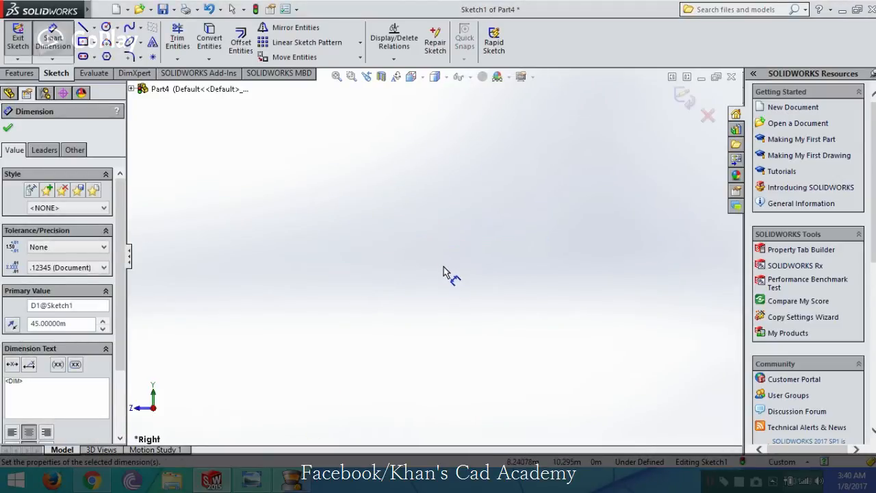
pyautogui.click(8, 127)
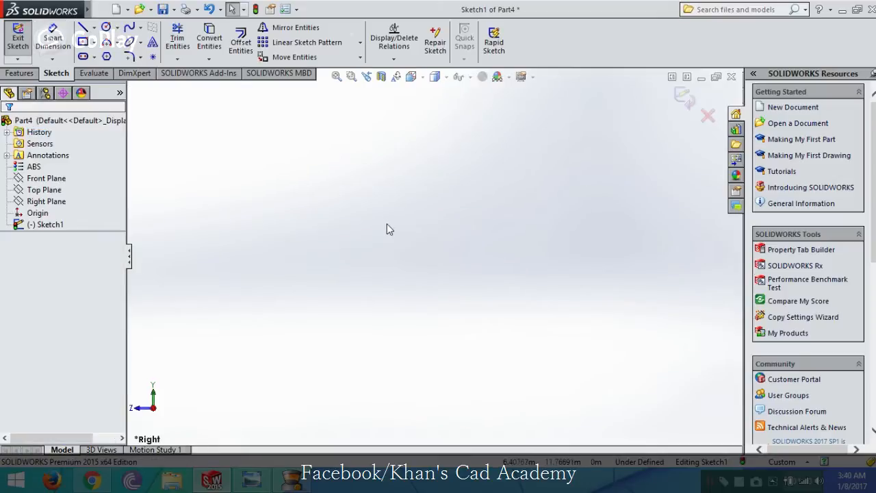
pyautogui.click(350, 77)
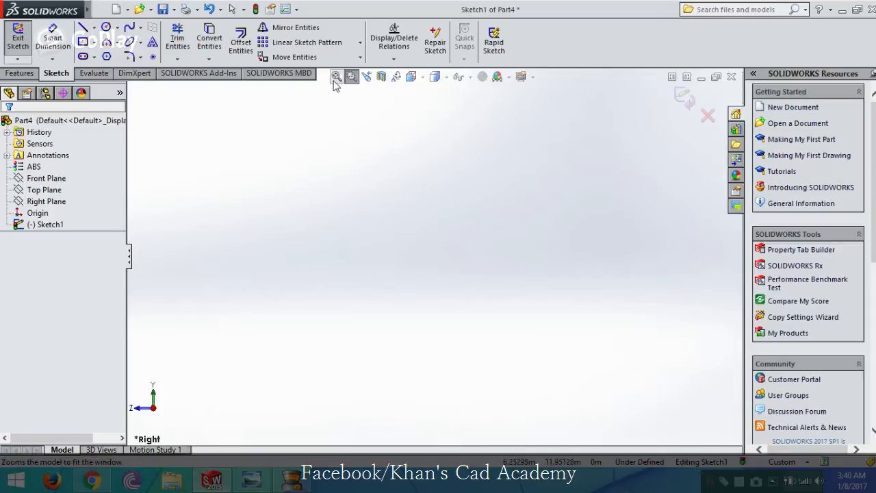
pyautogui.click(335, 78)
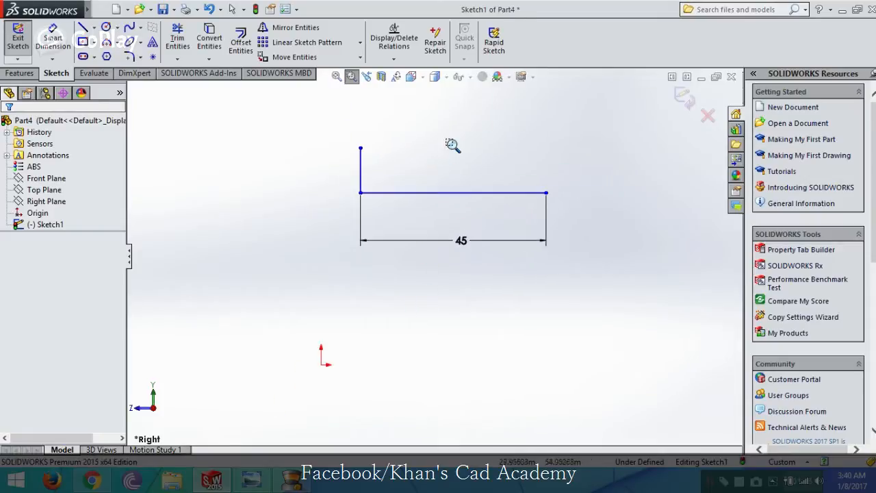
pyautogui.press('f')
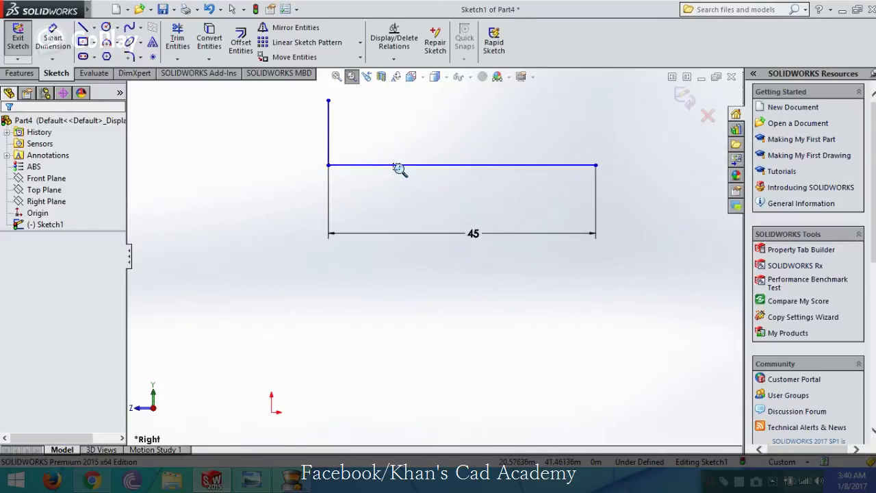
pyautogui.press('Escape')
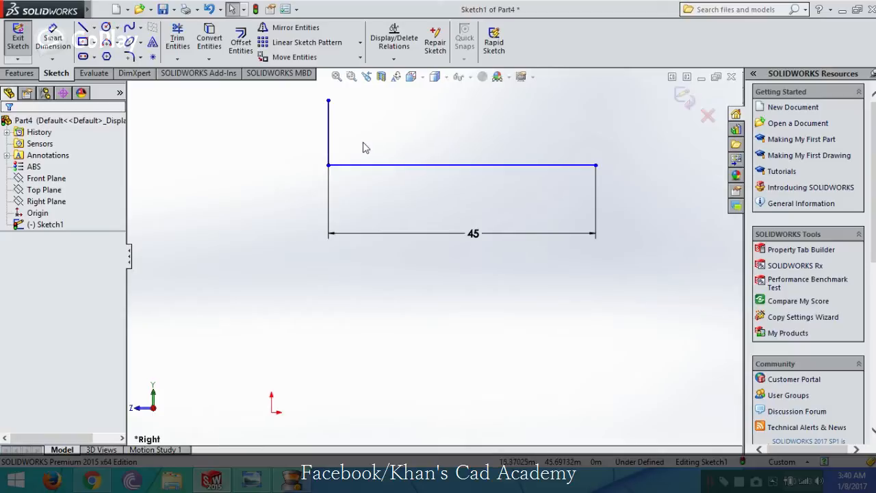
# - Dimension the short vertical line at the left end of the base line to 9 m
pyautogui.click(52, 38)
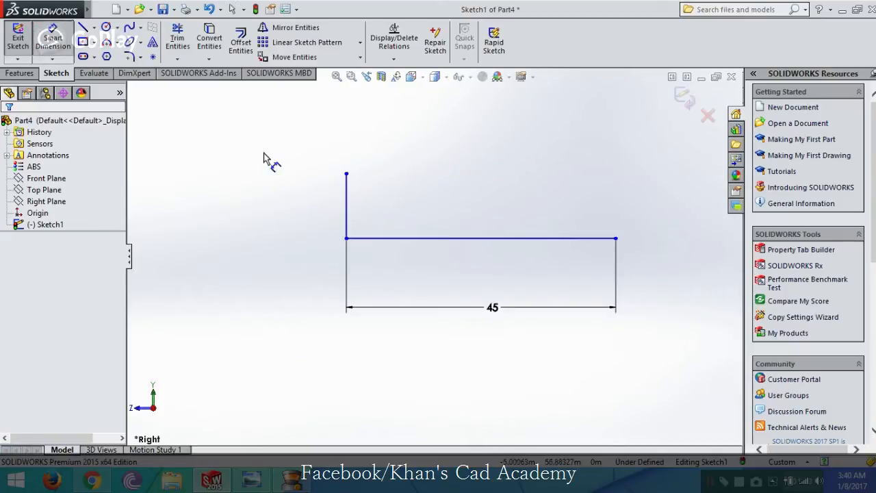
pyautogui.click(345, 207)
pyautogui.click(321, 204)
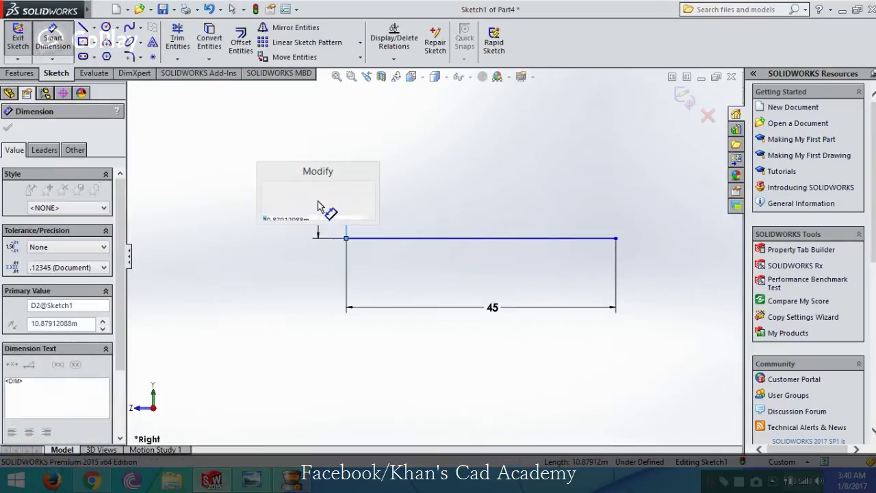
pyautogui.write('9')
pyautogui.press('Return')
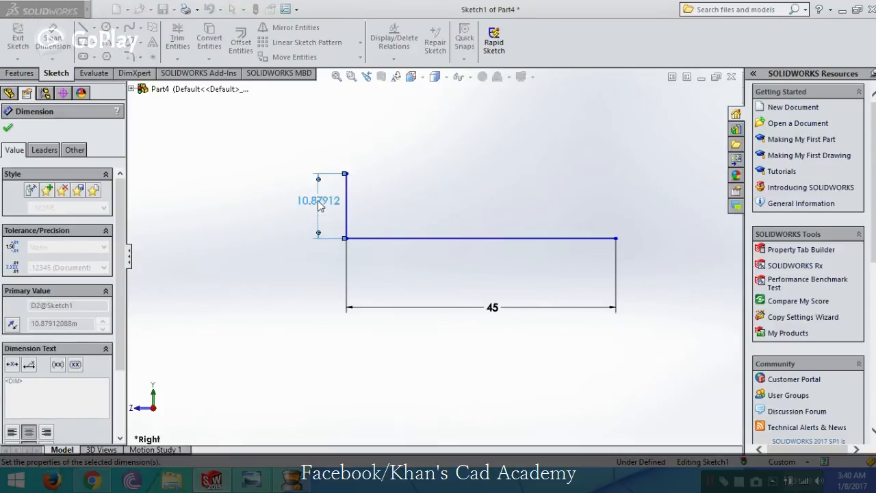
pyautogui.press('Escape')
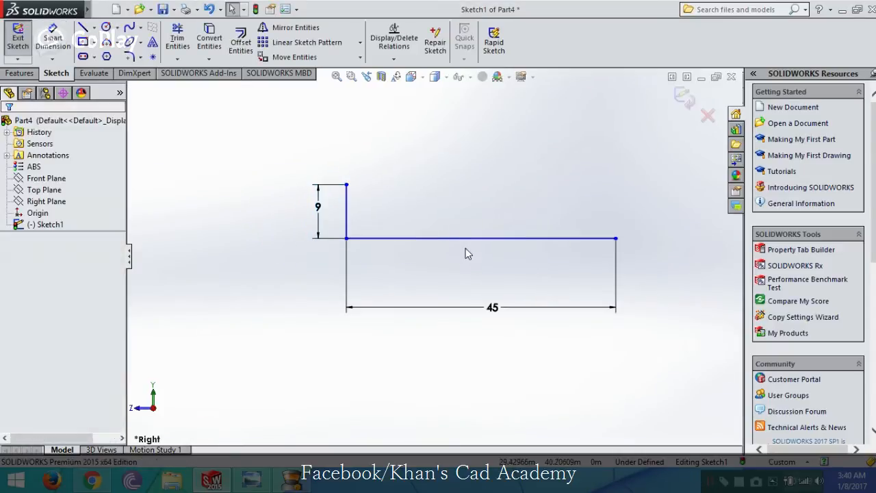
pyautogui.press('f')
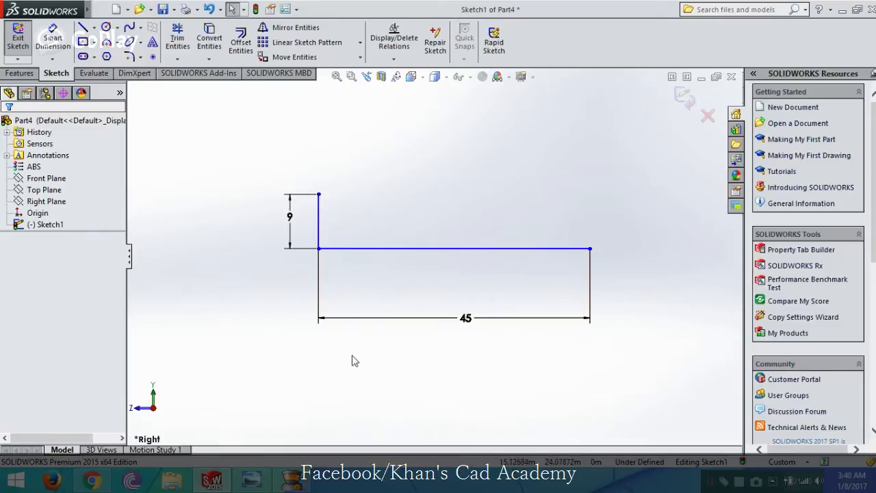
# - Examine the base's height and slope angle in the front section of the reference drawing in Windows Photo Viewer
pyautogui.moveTo(248, 481)
pyautogui.click(308, 407)
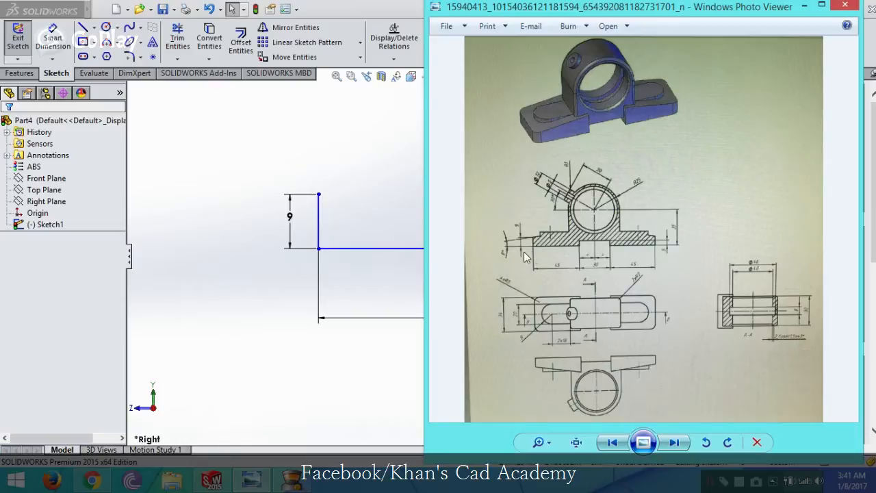
pyautogui.scroll(2, 520, 255)
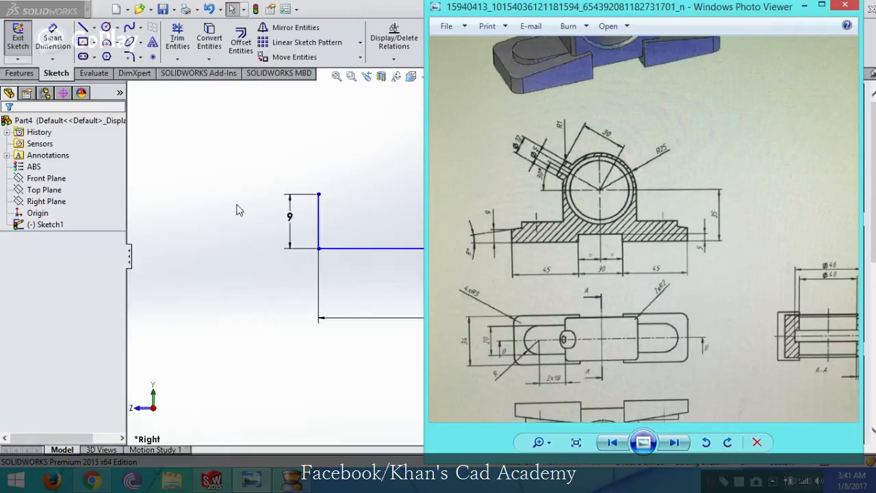
pyautogui.click(384, 6)
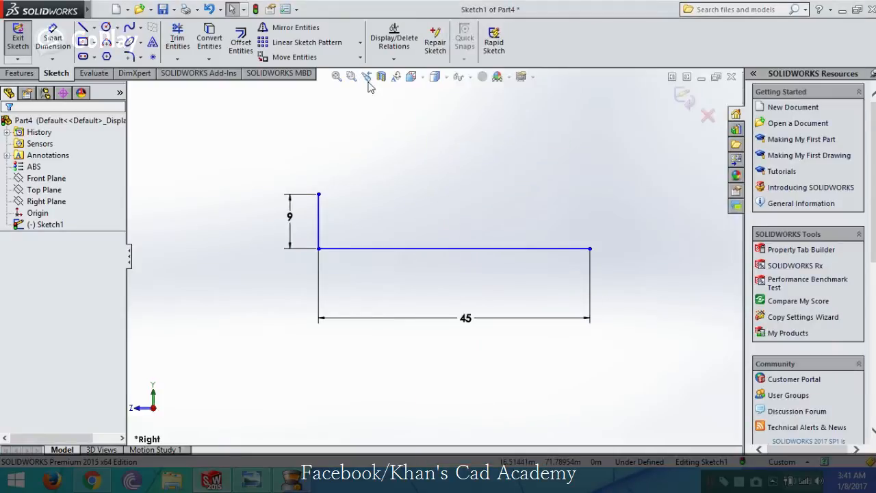
pyautogui.press('l')
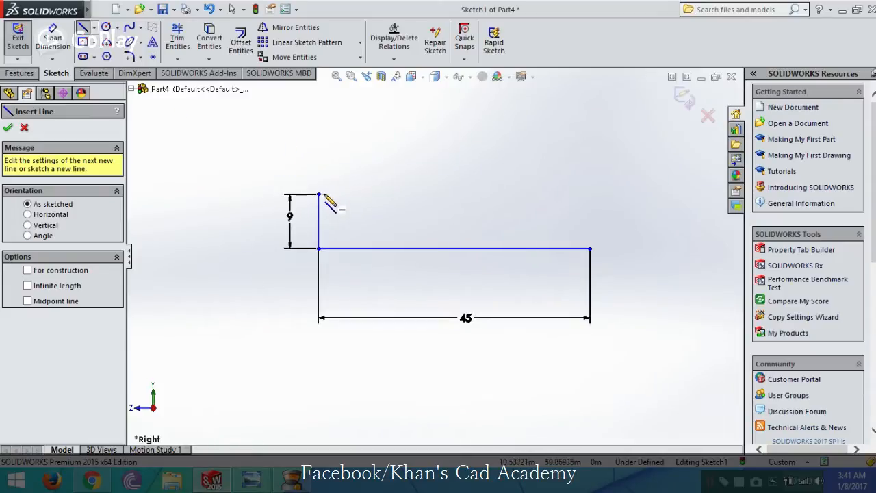
pyautogui.click(319, 196)
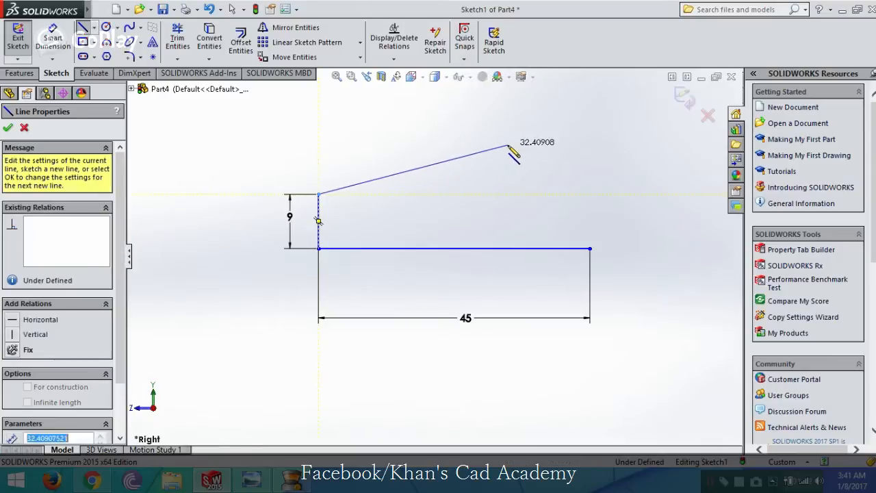
pyautogui.press('Escape')
pyautogui.press('Escape')
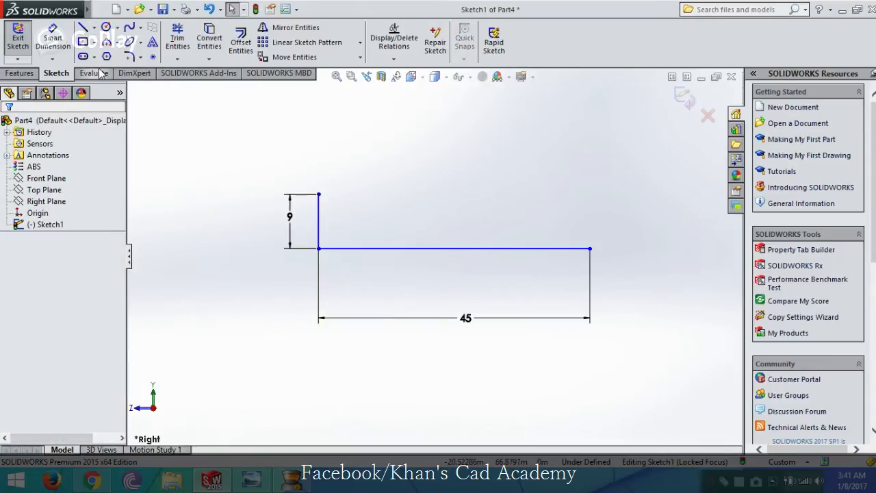
# - Sketch a line about 32.5 m long from the upper end of the 9 m line, sloping upward to the right at about 14°
pyautogui.click(82, 27)
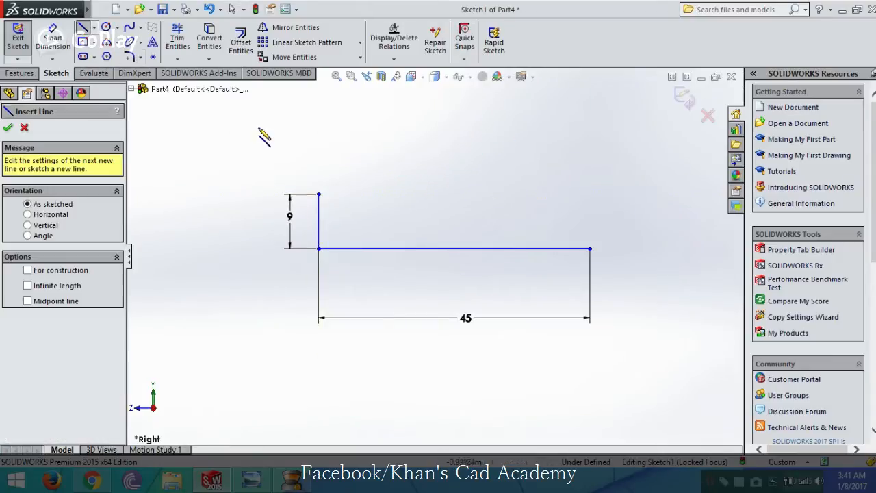
pyautogui.click(319, 195)
pyautogui.click(508, 146)
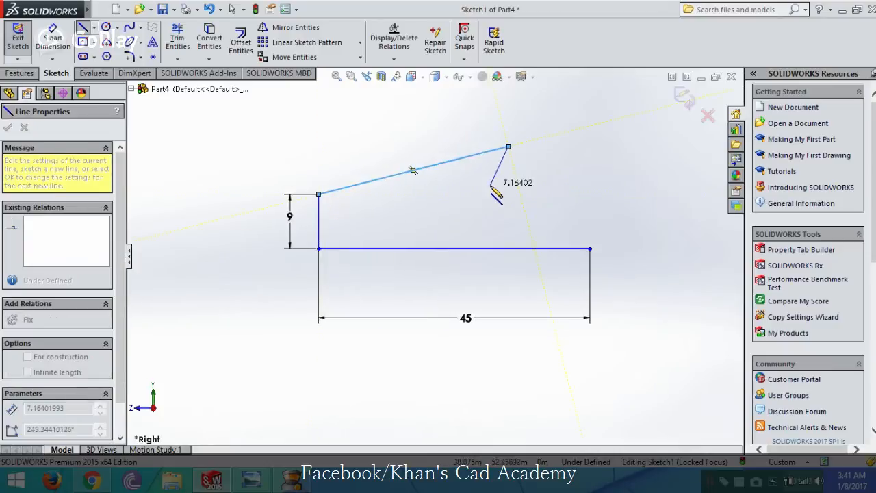
pyautogui.press('Escape')
# - Dimension the angle between the sloped line and the base line to 8°, and place the dimension to the left of the profile
pyautogui.click(52, 38)
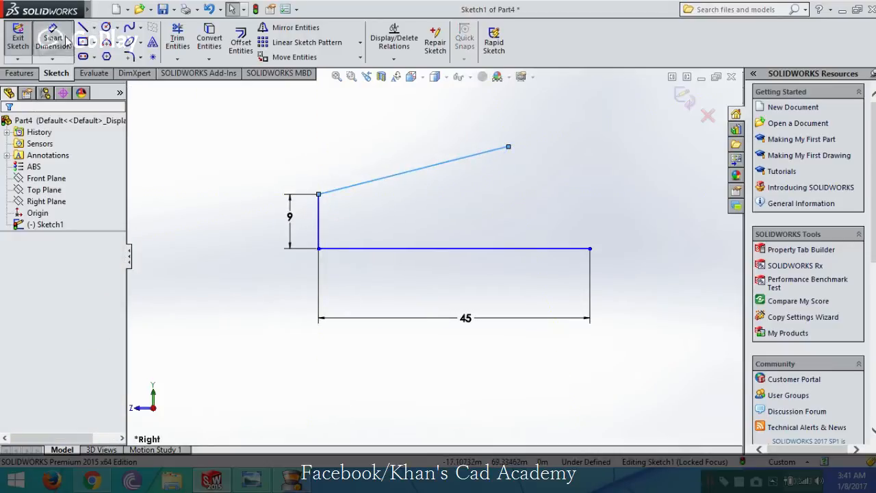
pyautogui.click(405, 173)
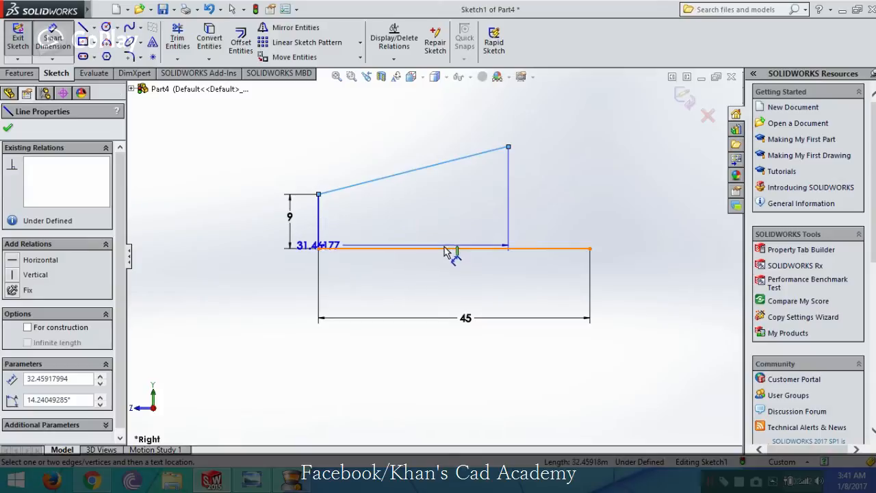
pyautogui.click(450, 249)
pyautogui.click(451, 218)
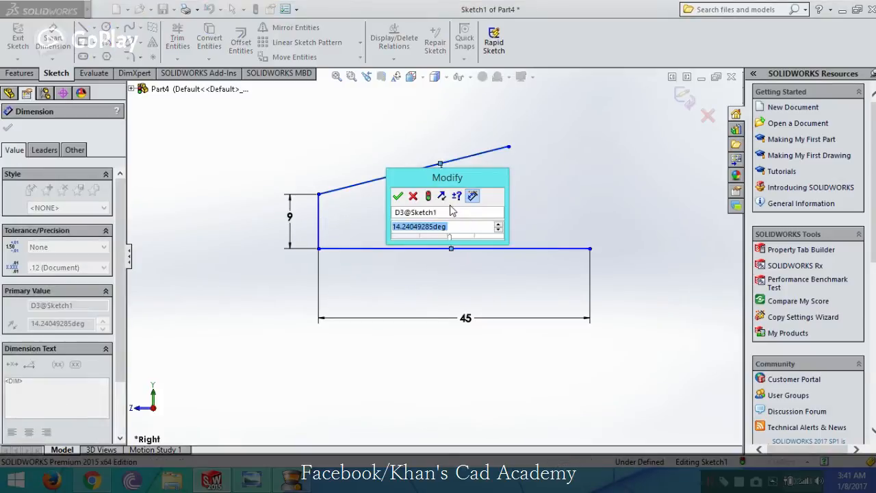
pyautogui.write('8')
pyautogui.click(397, 196)
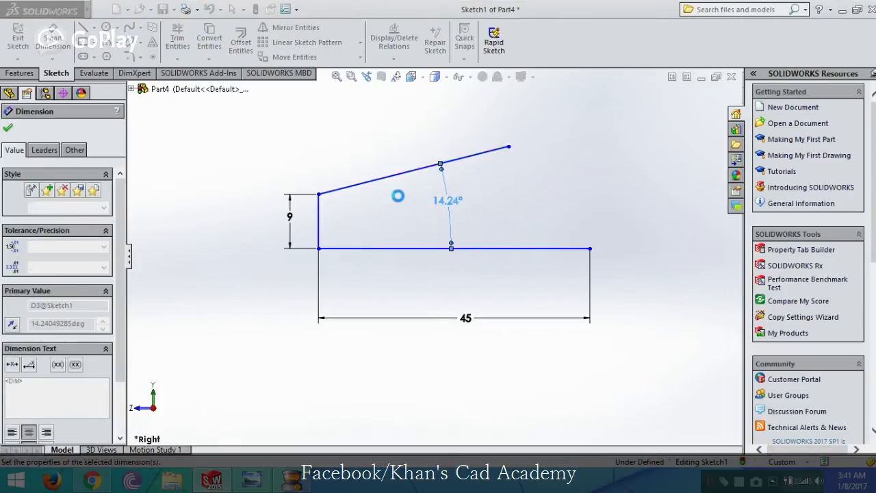
pyautogui.moveTo(441, 207)
pyautogui.mouseDown()
pyautogui.moveTo(323, 239)
pyautogui.moveTo(237, 237)
pyautogui.mouseUp()
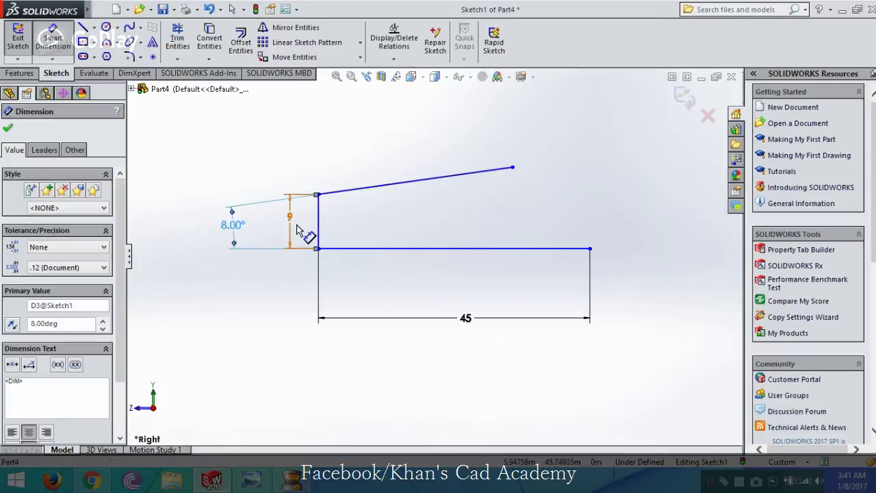
pyautogui.click(8, 128)
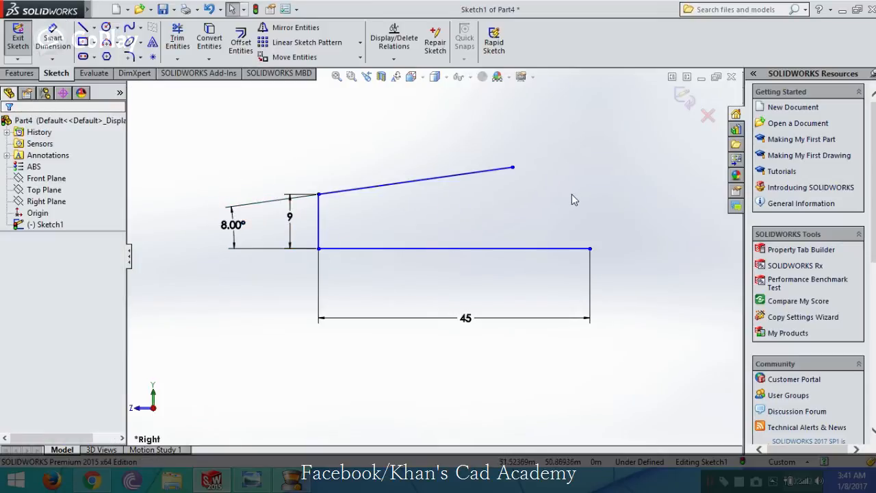
# - Sketch a vertical line upward from the right endpoint of the base line, ending above the sloped line's upper endpoint
pyautogui.press('l')
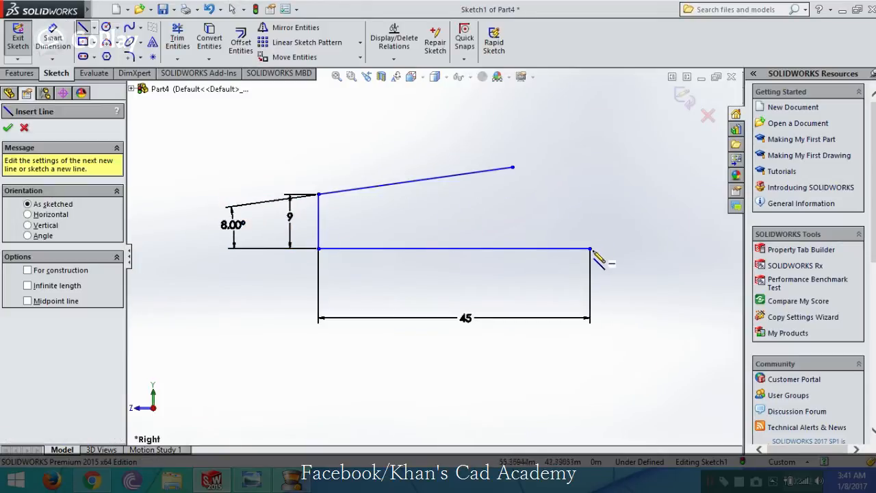
pyautogui.click(590, 249)
pyautogui.click(590, 101)
pyautogui.press('Escape')
pyautogui.press('Escape')
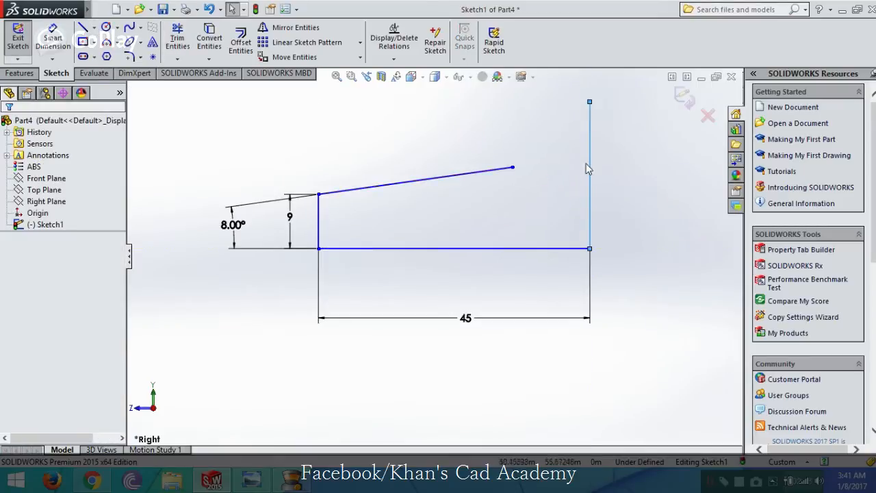
# - Extend the 8° sloped line until it meets the vertical line at the profile's right end
pyautogui.click(178, 31)
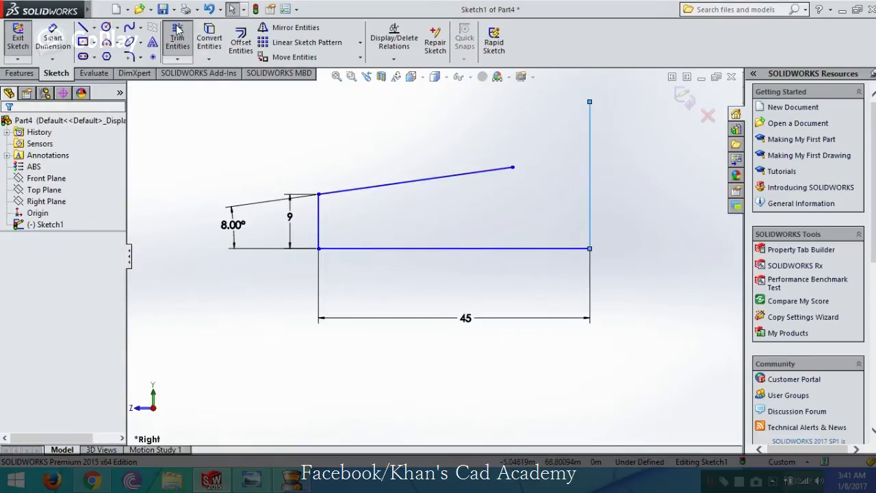
pyautogui.click(177, 60)
pyautogui.click(208, 84)
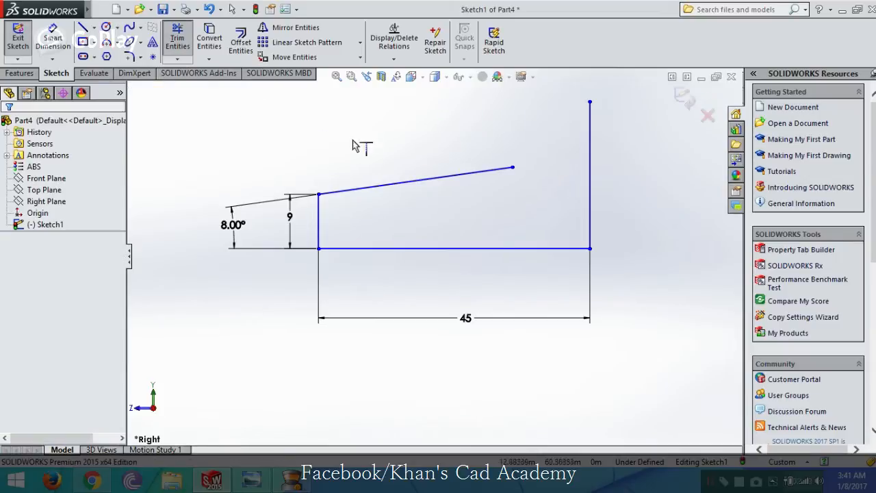
pyautogui.click(449, 179)
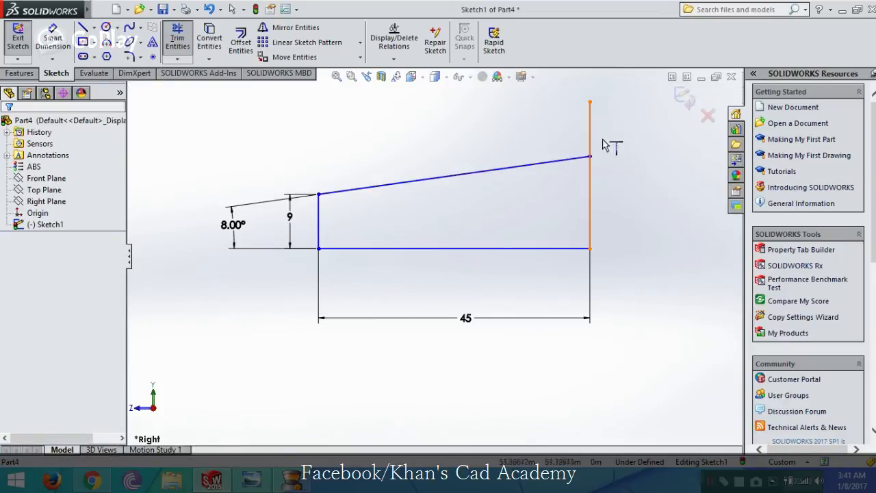
# - Trim the part of the right vertical line that projects above the sloped line, using the trim-to-closest option
pyautogui.click(178, 60)
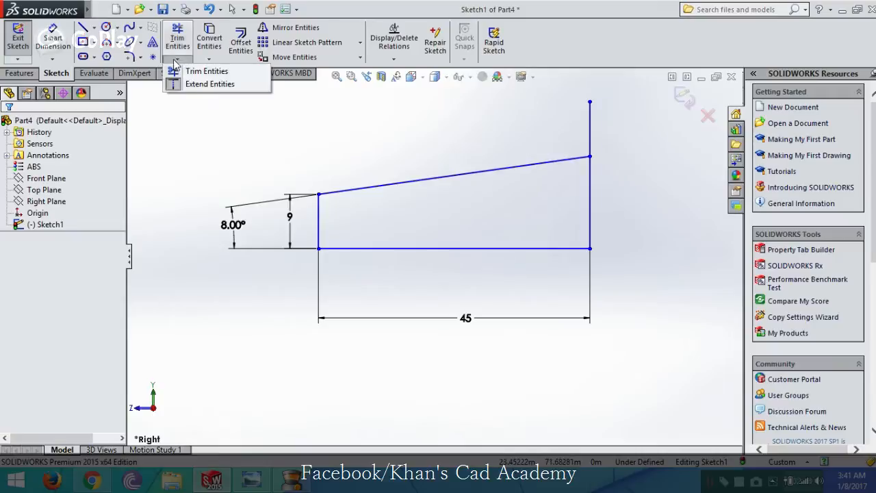
pyautogui.click(194, 71)
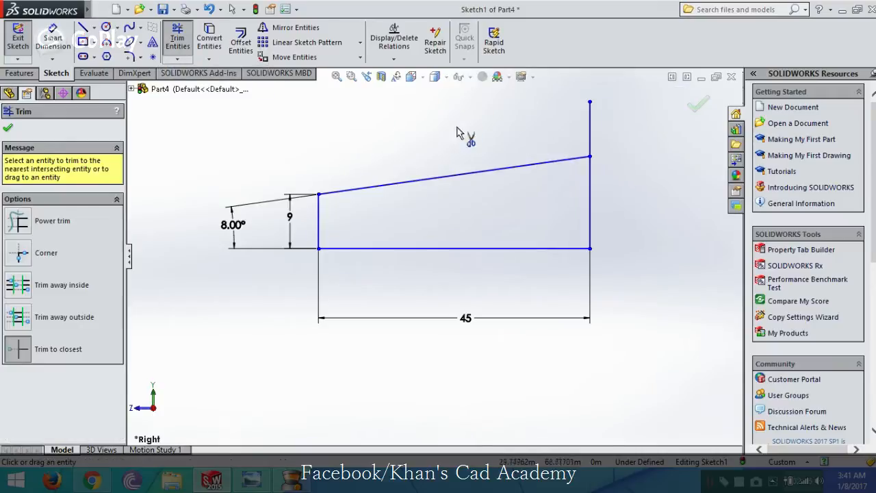
pyautogui.click(591, 132)
pyautogui.click(7, 125)
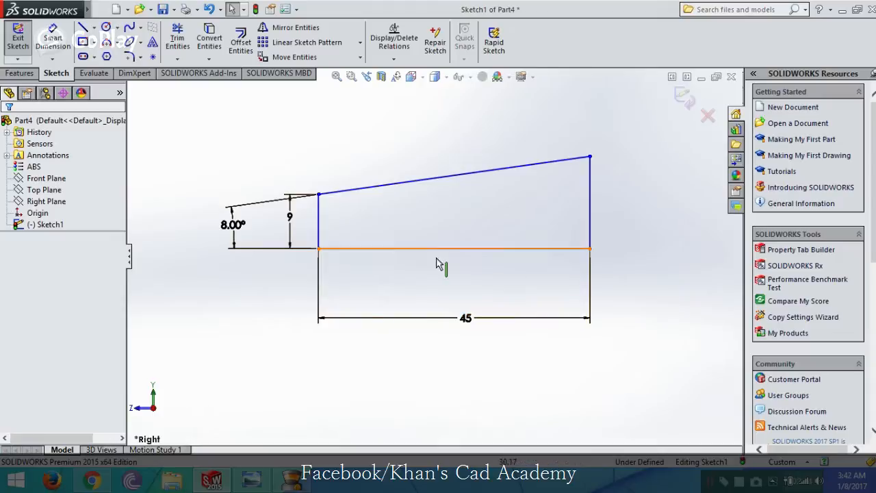
# - Check the base width in the reference drawing and extrude the closed profile to a blind depth of 34 m
pyautogui.click(252, 469)
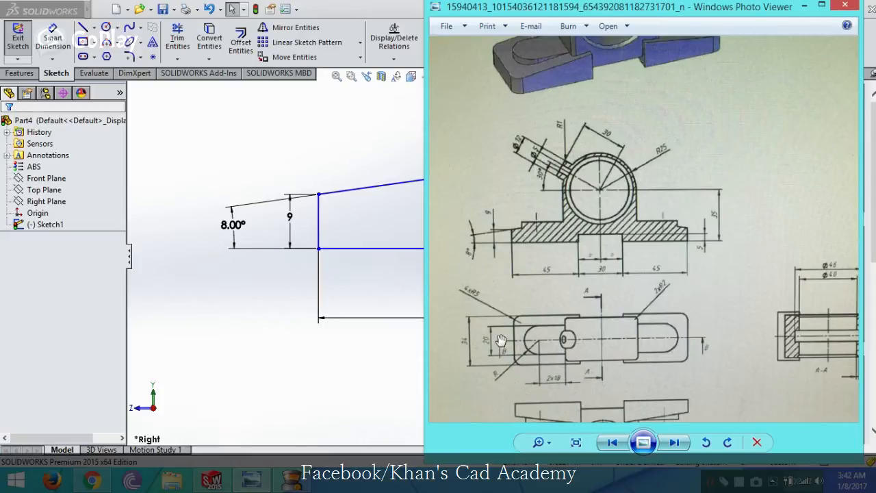
pyautogui.click(206, 297)
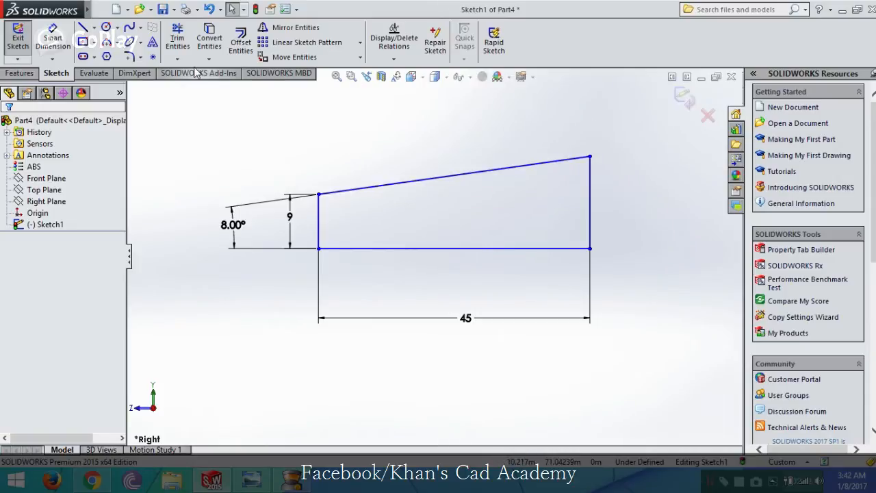
pyautogui.click(20, 73)
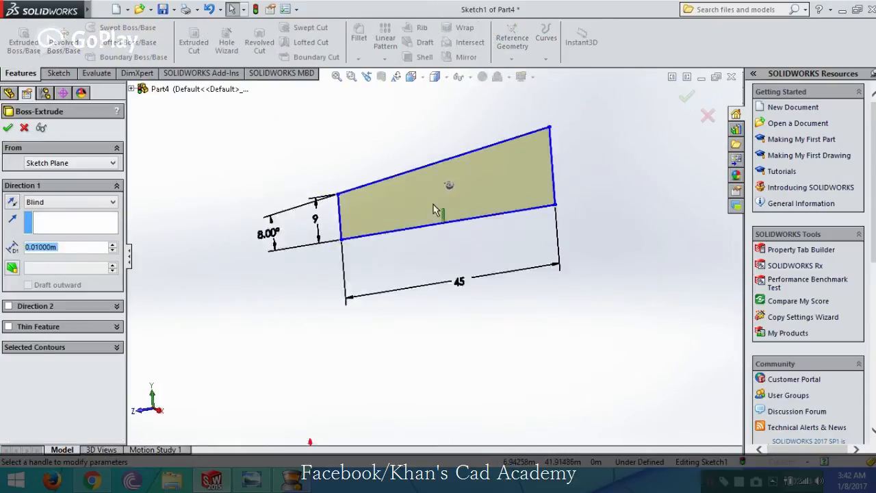
pyautogui.write('34')
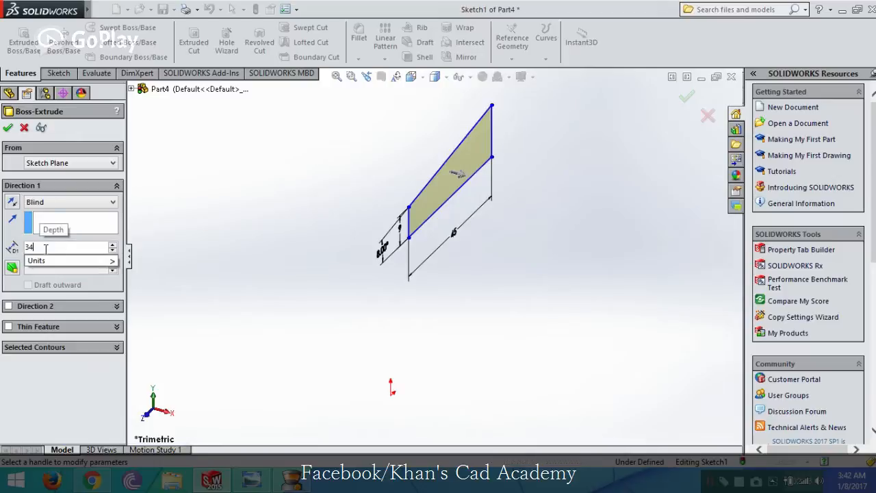
pyautogui.press('Return')
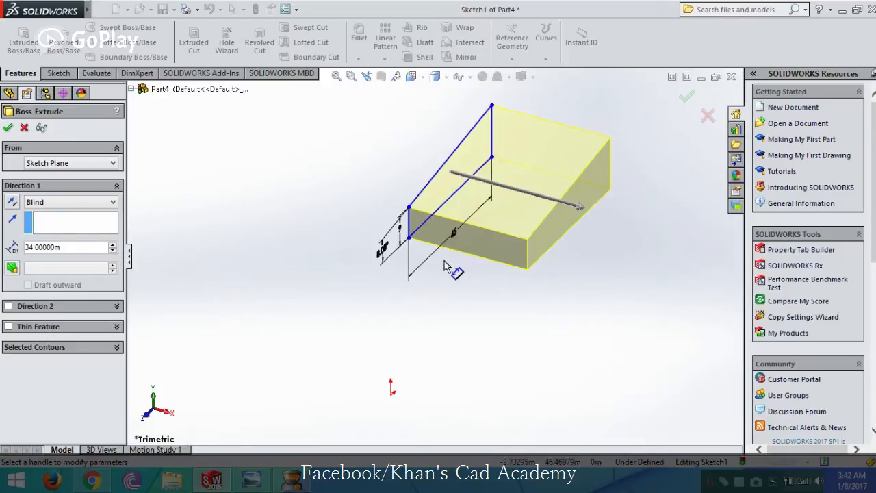
pyautogui.click(687, 97)
# - Set the model's display style to Shaded With Edges
pyautogui.scroll(3, 569, 285)
pyautogui.moveTo(618, 183); pyautogui.dragTo(520, 185, button='middle')
pyautogui.moveTo(87, 9)
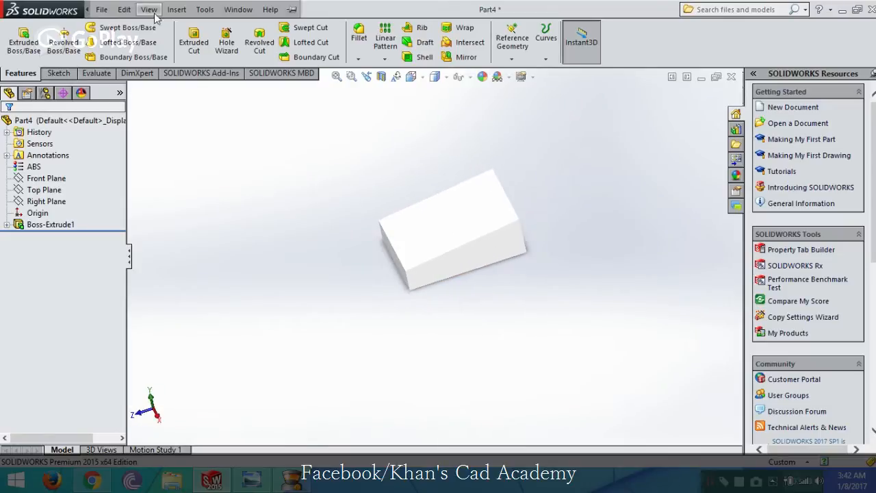
pyautogui.click(177, 9)
pyautogui.moveTo(150, 9)
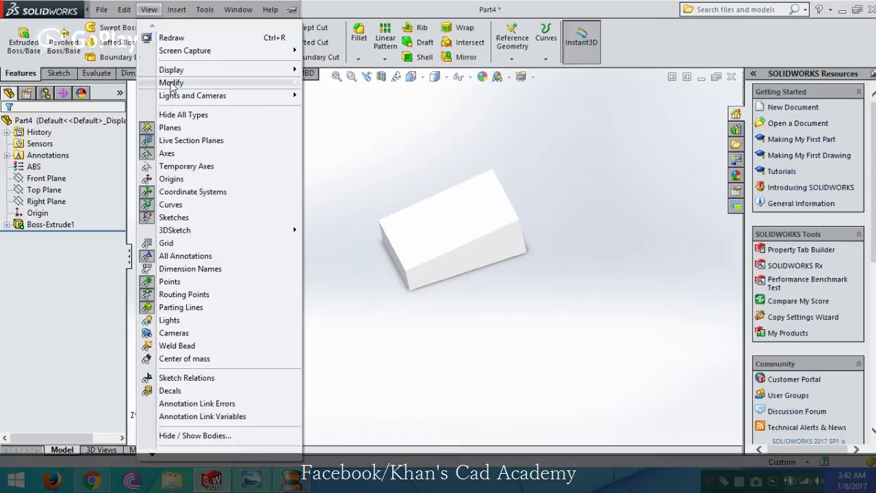
pyautogui.moveTo(180, 70)
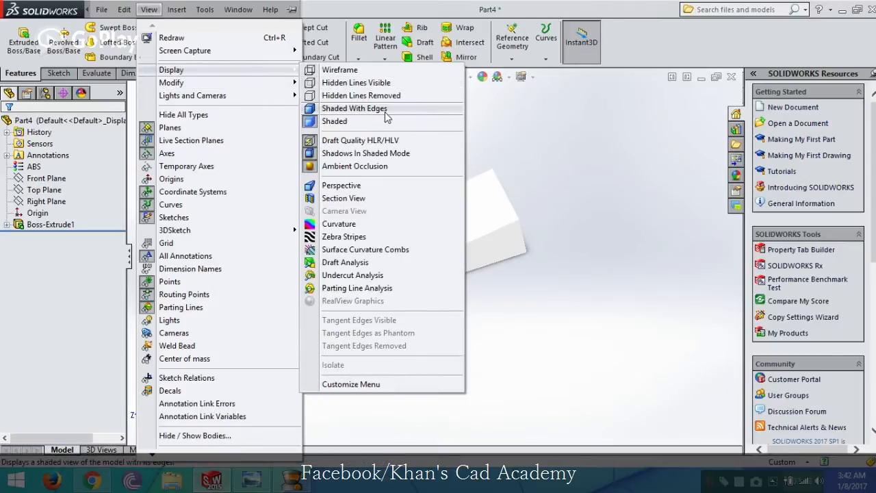
pyautogui.click(355, 108)
pyautogui.scroll(-3, 579, 193)
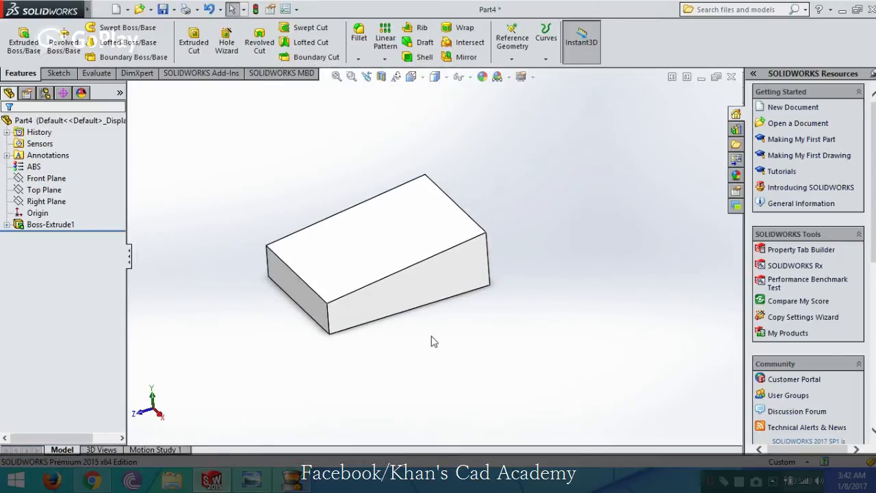
# - Fillet the two vertical edges at the low end of the sloped base with a 5 m radius
pyautogui.click(358, 38)
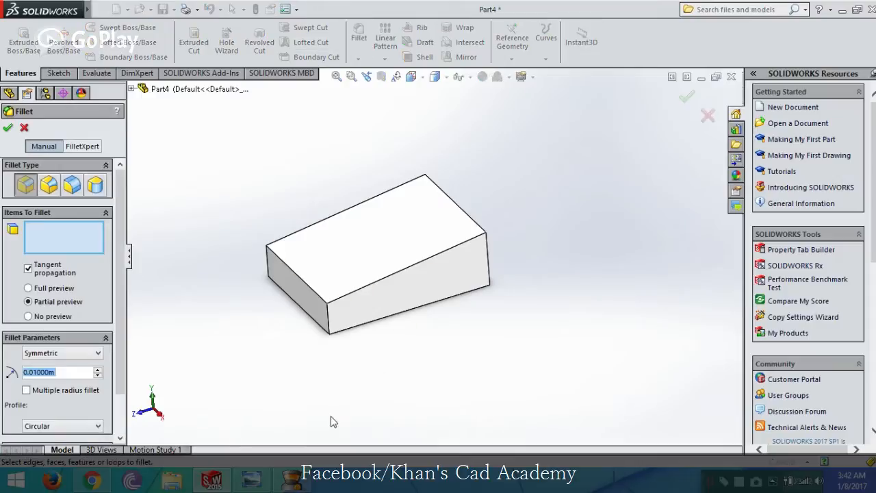
pyautogui.click(326, 313)
pyautogui.click(267, 265)
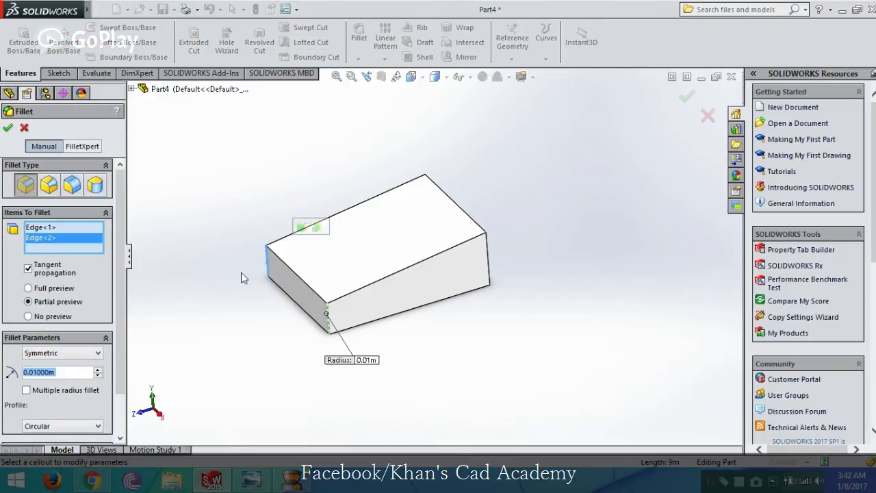
pyautogui.write('5')
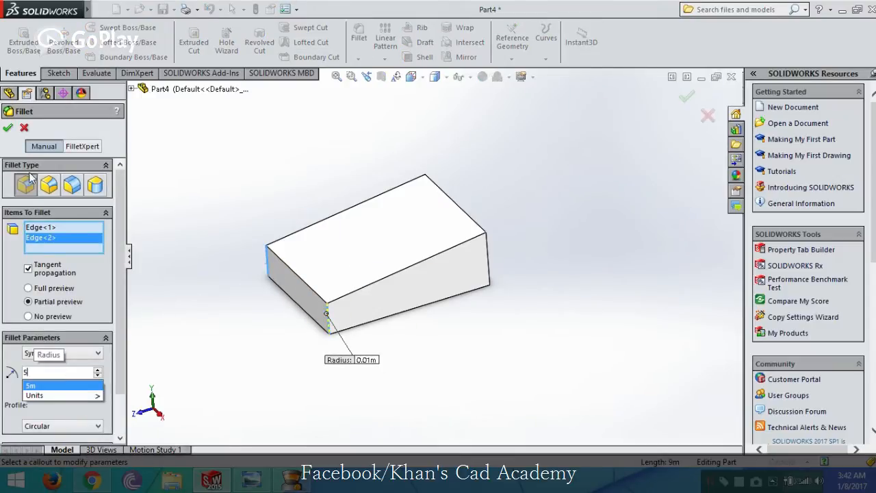
pyautogui.click(57, 386)
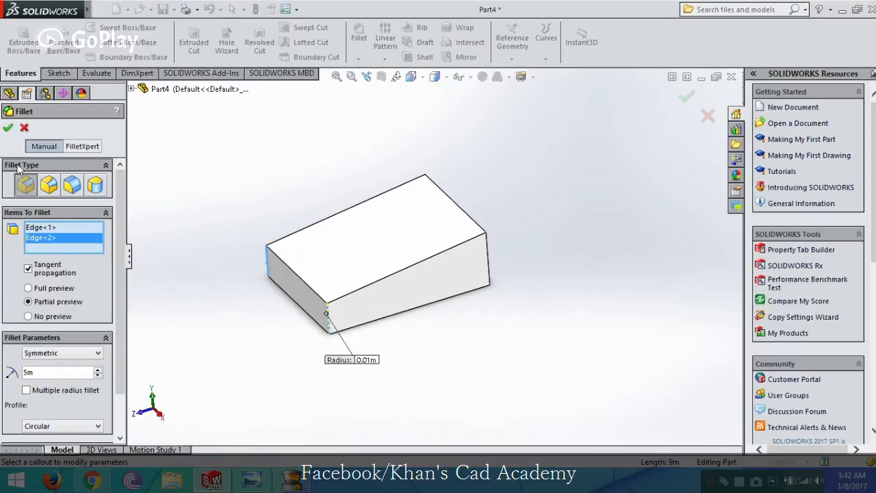
pyautogui.press('Return')
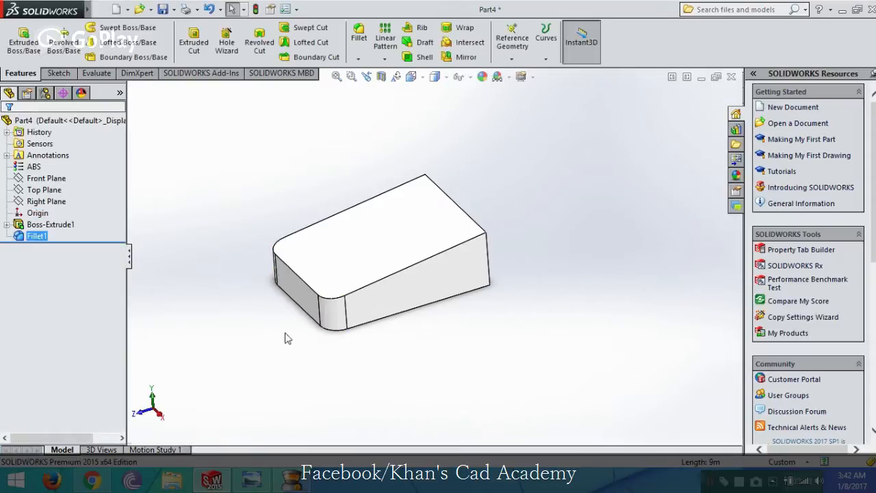
pyautogui.click(252, 481)
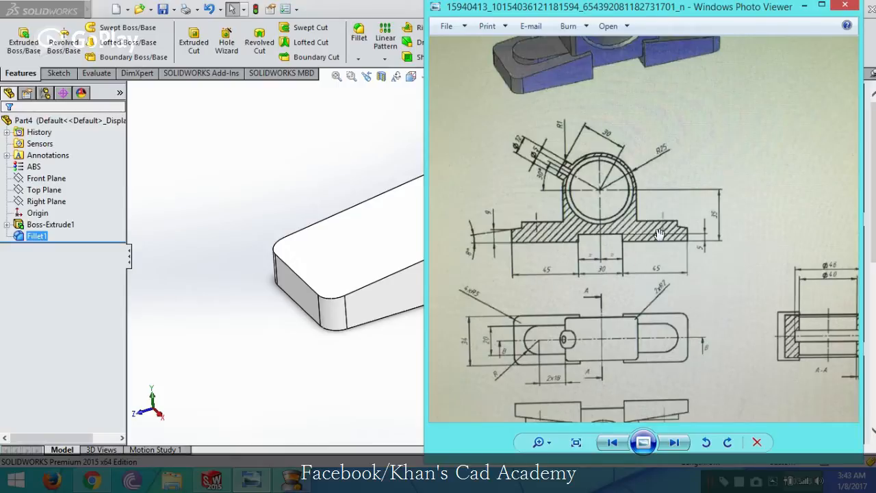
pyautogui.click(293, 331)
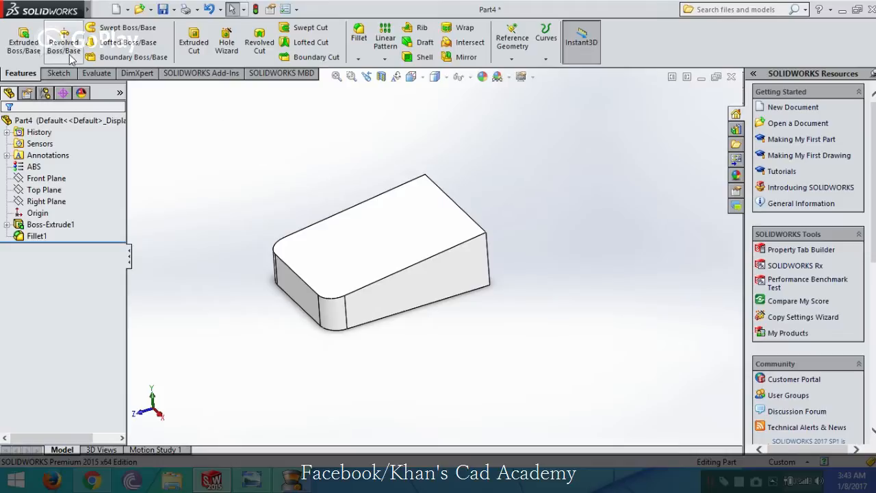
pyautogui.click(510, 40)
pyautogui.click(523, 71)
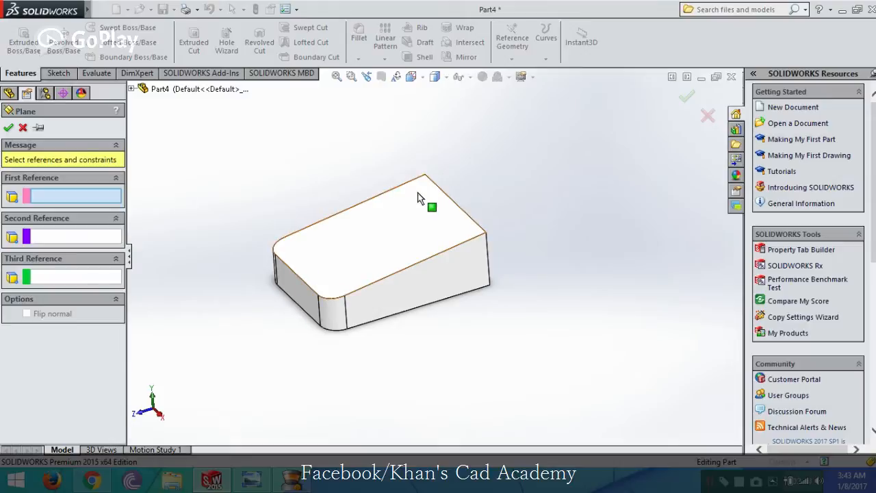
pyautogui.moveTo(419, 198); pyautogui.dragTo(426, 274, button='middle')
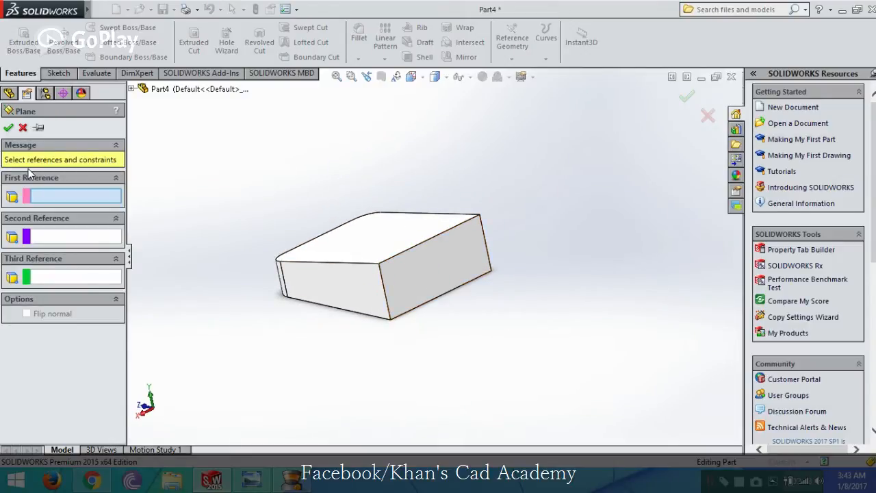
pyautogui.moveTo(334, 157); pyautogui.dragTo(414, 107, button='middle')
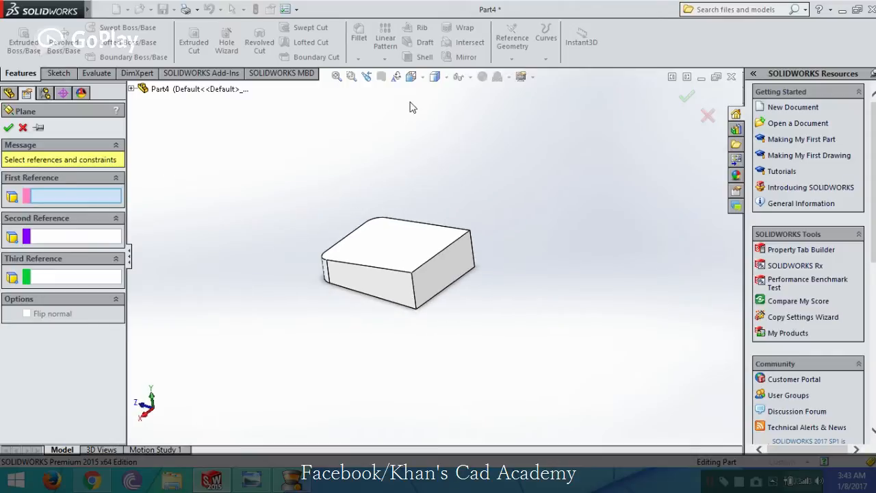
pyautogui.click(460, 76)
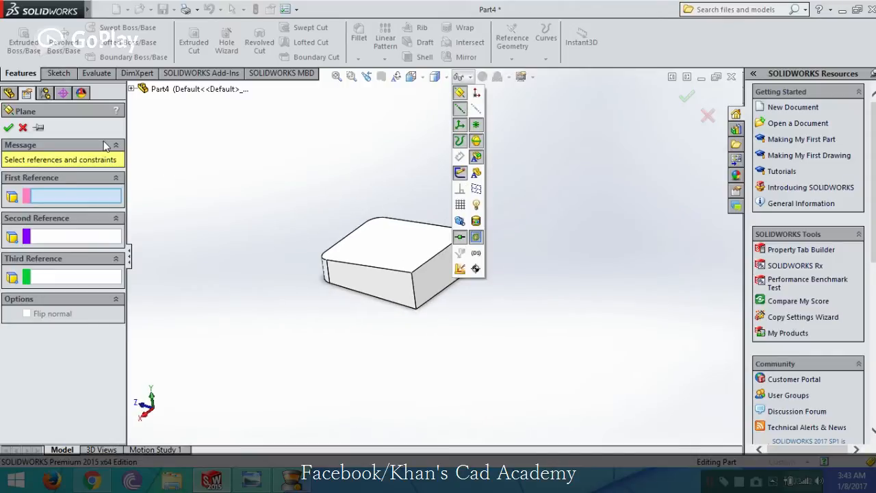
pyautogui.click(23, 128)
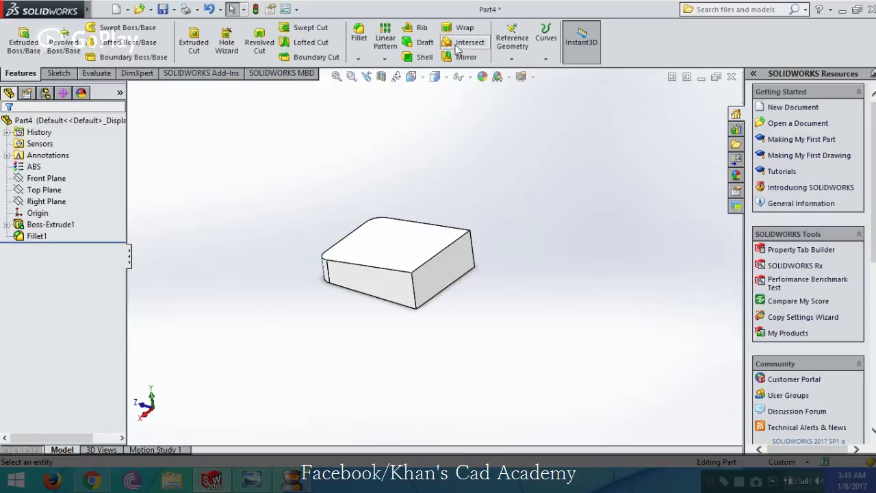
# - Create a reference plane offset 15 m outward from the base's tall end face, checking the spacing against the reference drawing
pyautogui.click(512, 42)
pyautogui.click(515, 74)
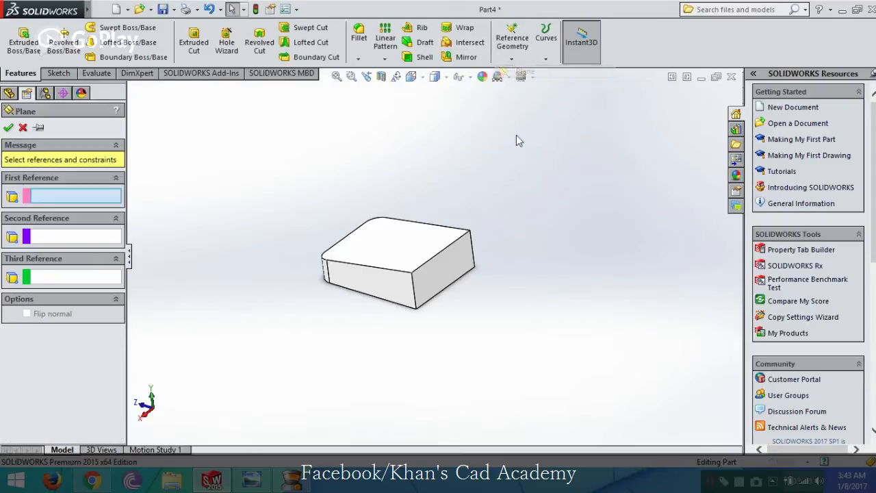
pyautogui.click(464, 257)
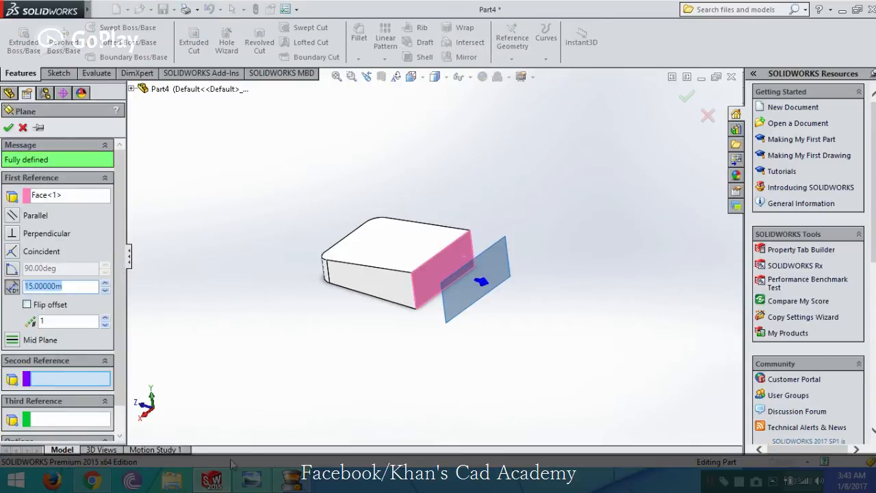
pyautogui.click(252, 479)
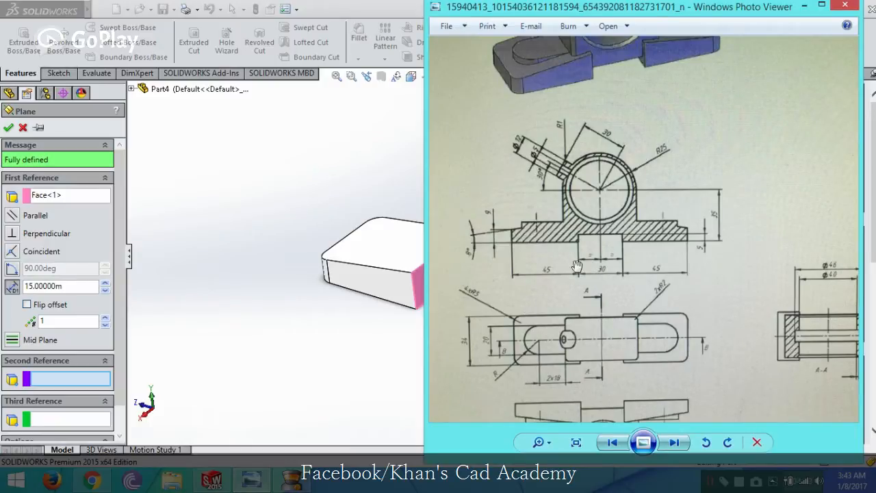
pyautogui.click(256, 307)
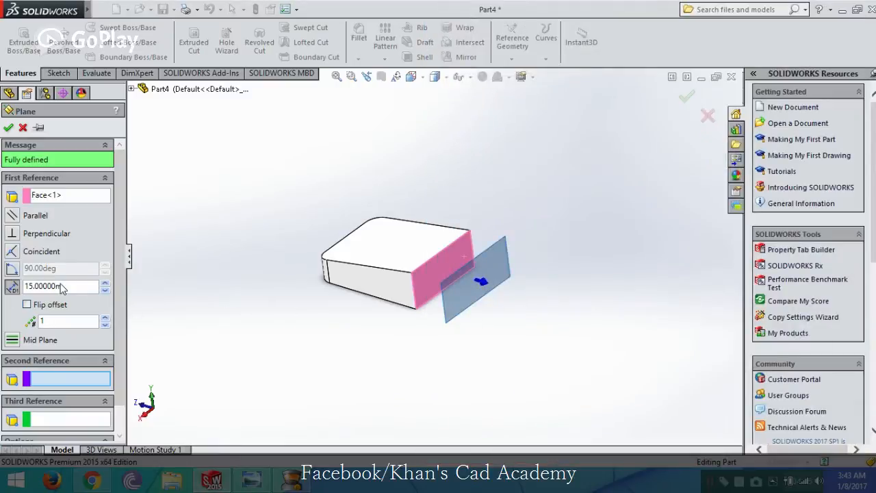
pyautogui.click(8, 127)
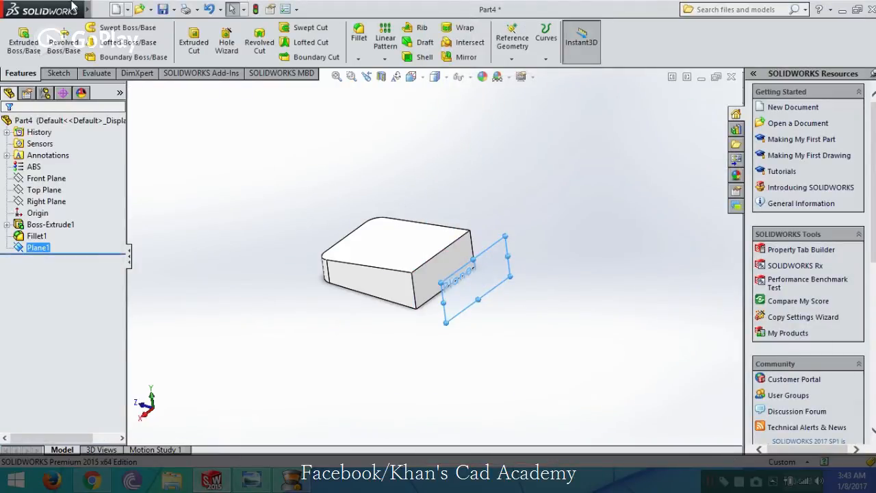
pyautogui.click(102, 9)
pyautogui.click(471, 130)
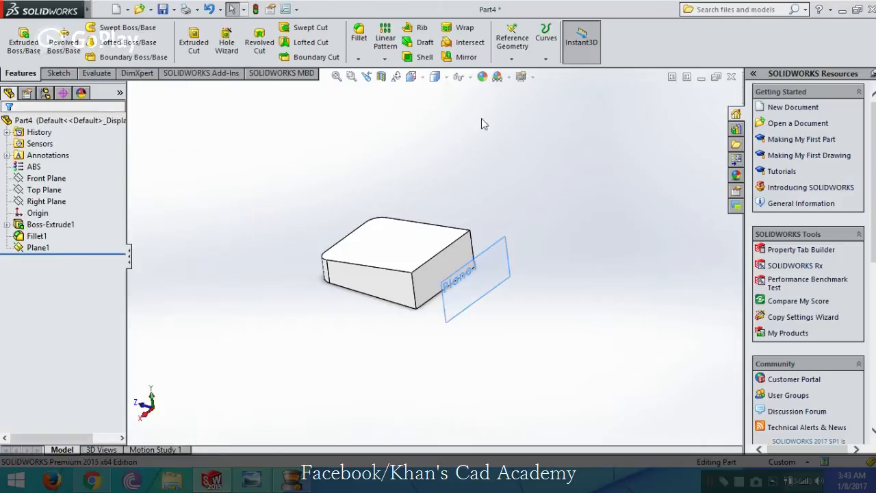
# - Create a reference plane parallel to the Right Plane through the midpoint of the upper edge of the base's tall end face
pyautogui.click(516, 37)
pyautogui.click(525, 71)
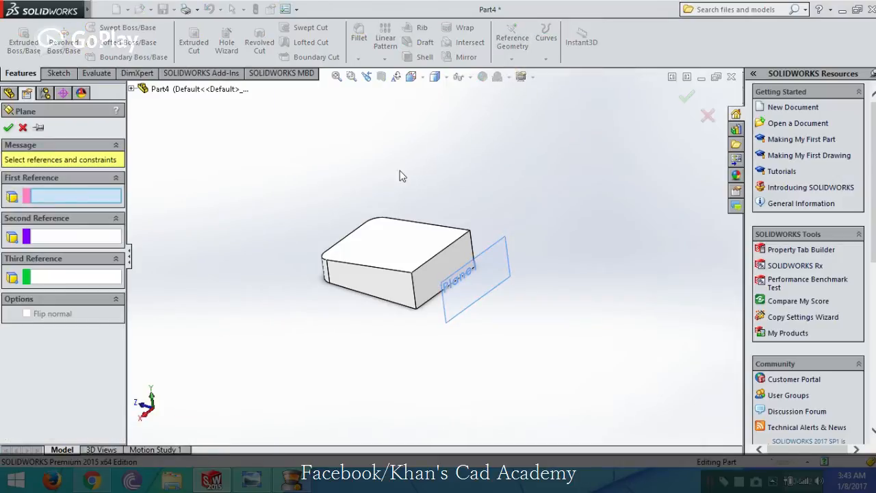
pyautogui.moveTo(401, 174); pyautogui.dragTo(309, 163, button='middle')
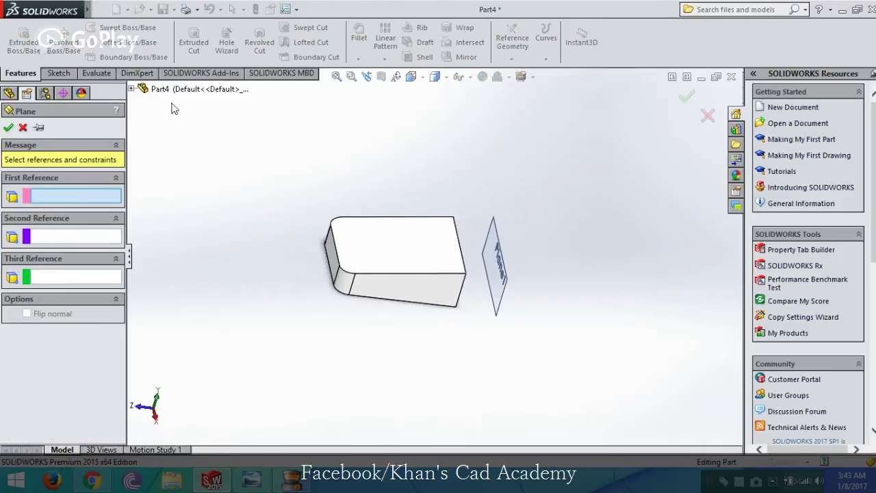
pyautogui.click(130, 89)
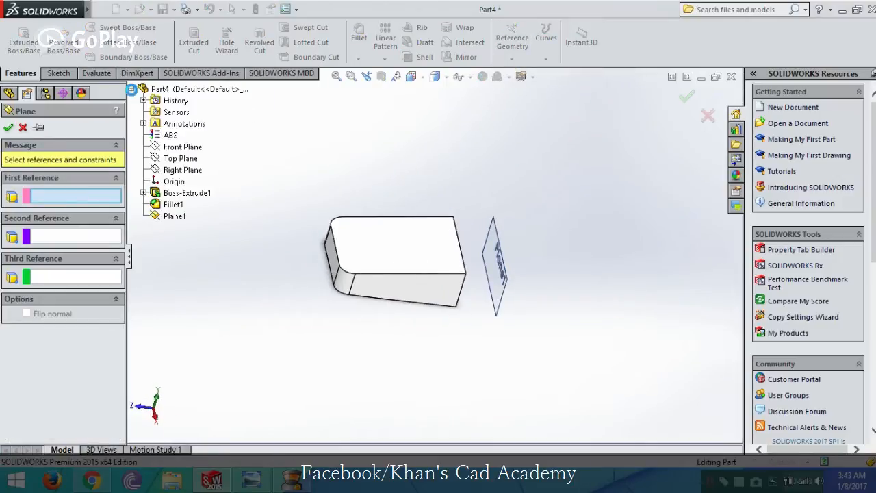
pyautogui.click(182, 170)
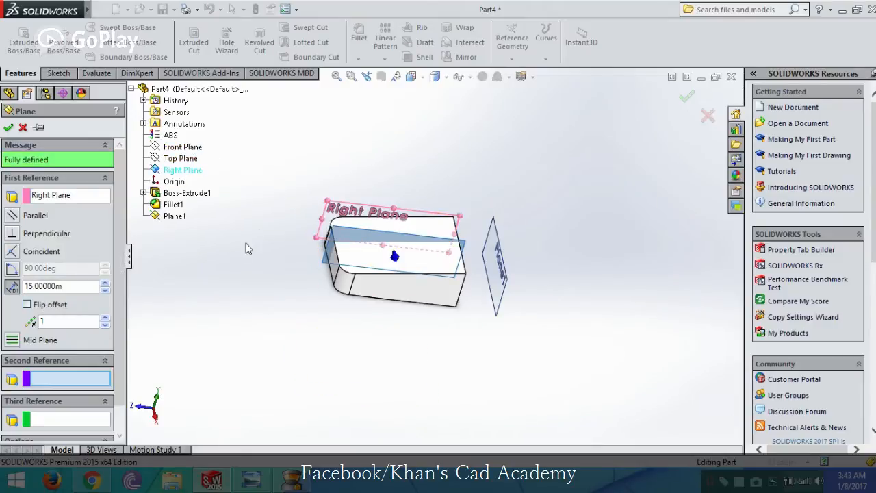
pyautogui.click(260, 485)
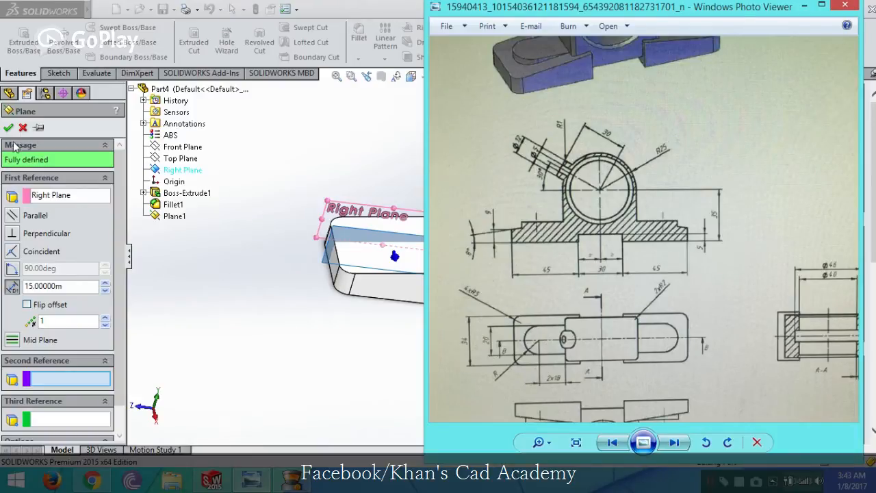
pyautogui.click(335, 7)
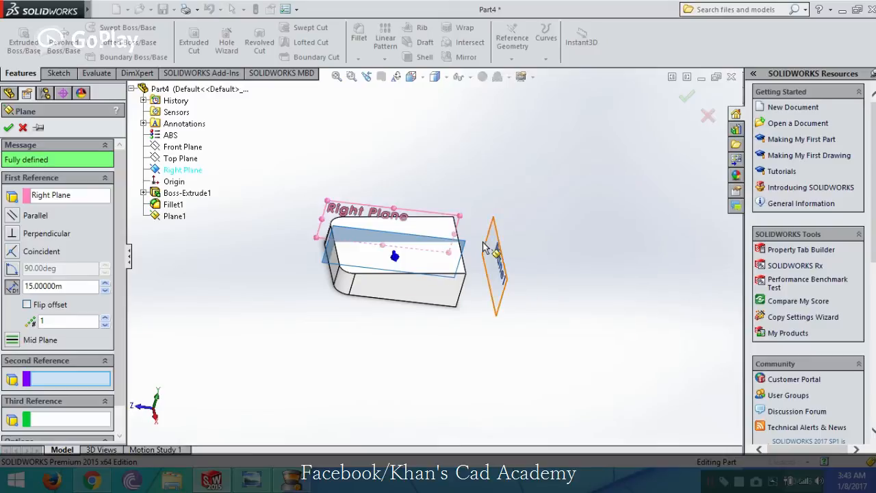
pyautogui.moveTo(530, 280); pyautogui.dragTo(446, 260, button='middle')
pyautogui.click(447, 246)
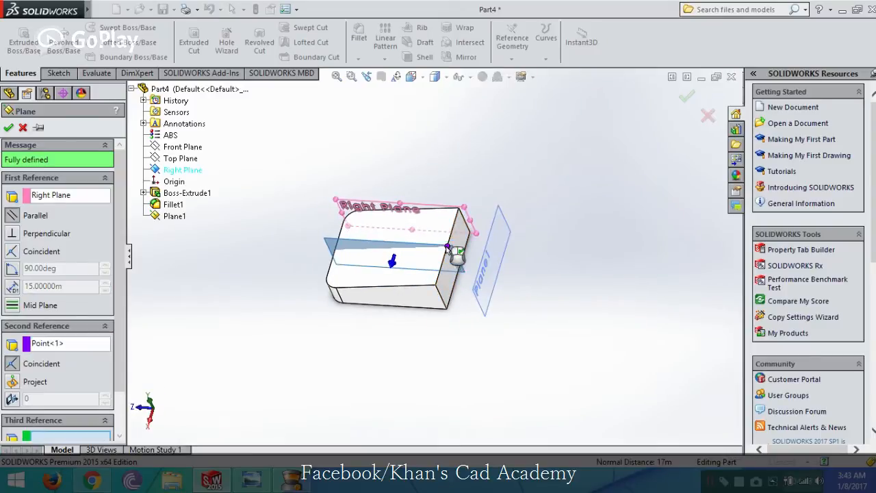
pyautogui.click(8, 127)
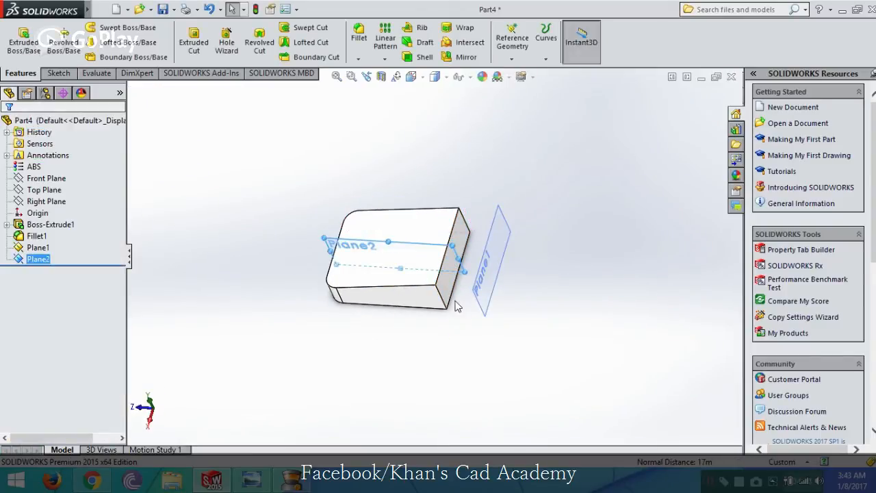
# - Start a sketch on the new mid-width plane and orient the view normal to it
pyautogui.click(58, 72)
pyautogui.click(18, 37)
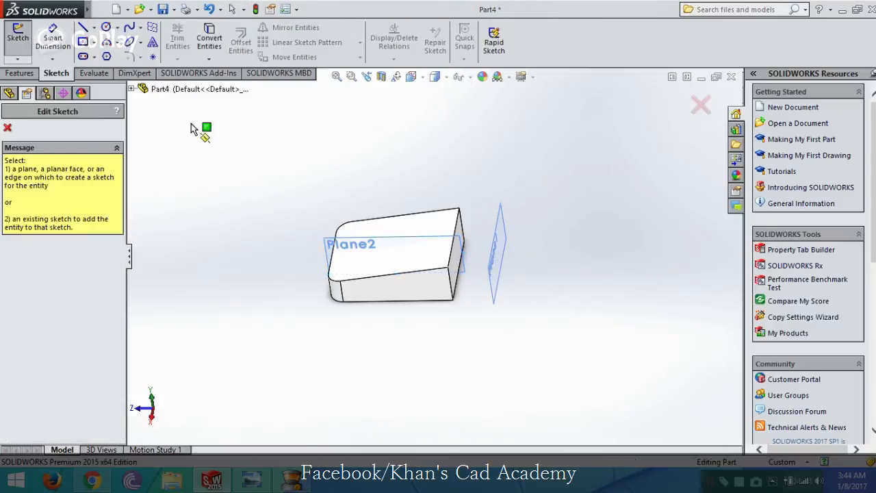
pyautogui.click(358, 243)
pyautogui.rightClick(60, 279)
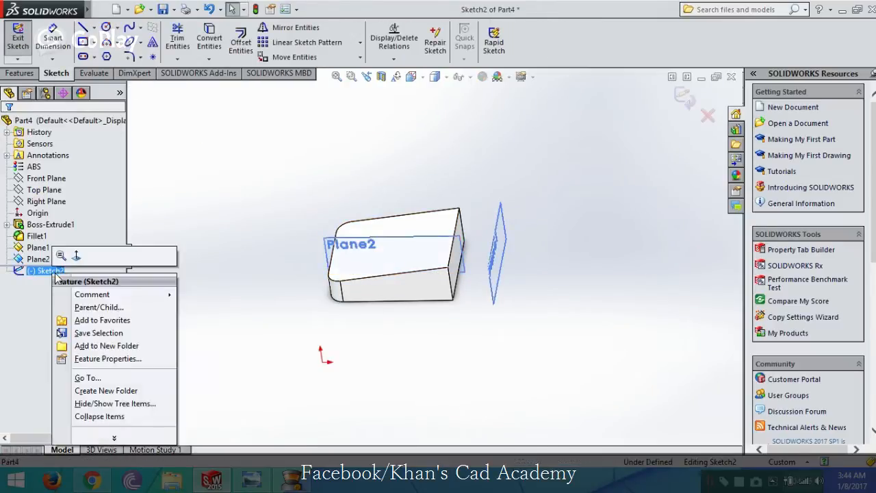
pyautogui.click(64, 255)
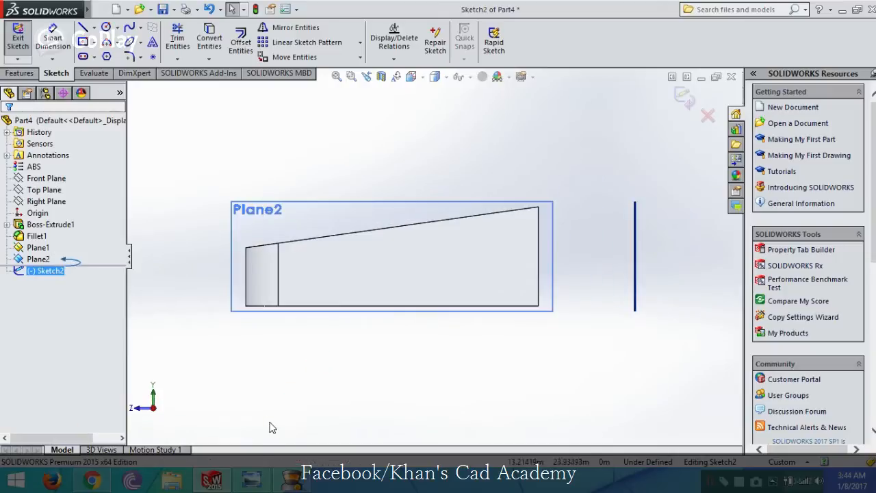
# - Check the reference drawing and draw a horizontal line about 24 m long outward from the lower corner of the base's tall end
pyautogui.click(259, 482)
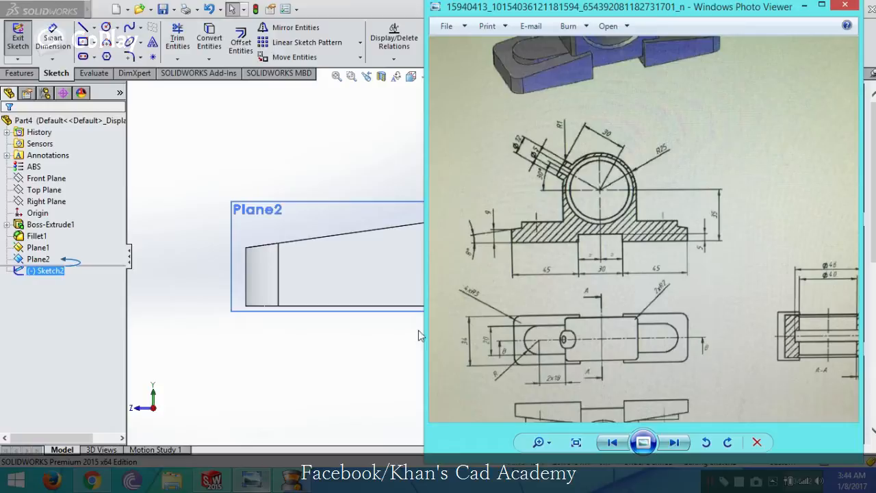
pyautogui.moveTo(248, 479)
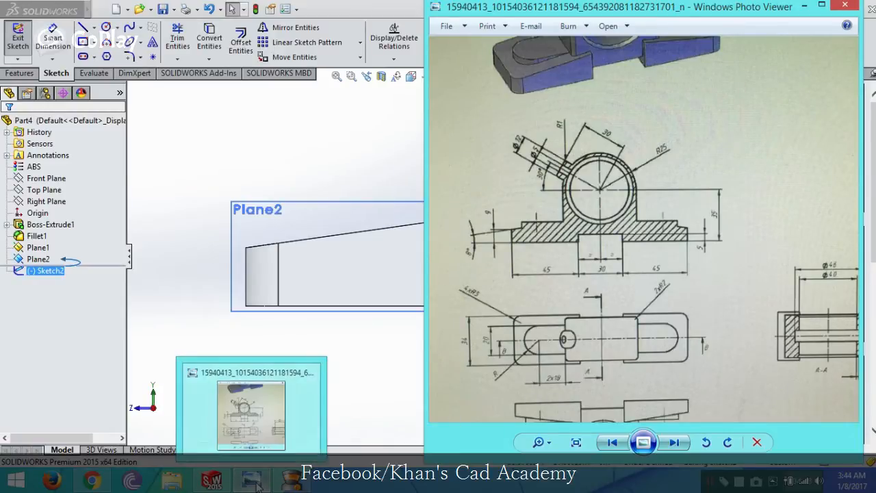
pyautogui.click(253, 481)
pyautogui.scroll(2, 551, 360)
pyautogui.scroll(1, 552, 360)
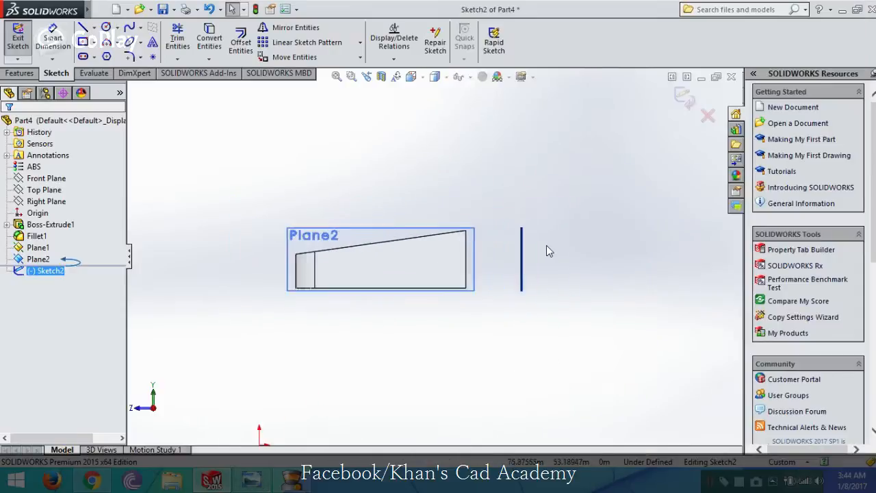
pyautogui.scroll(-2, 546, 245)
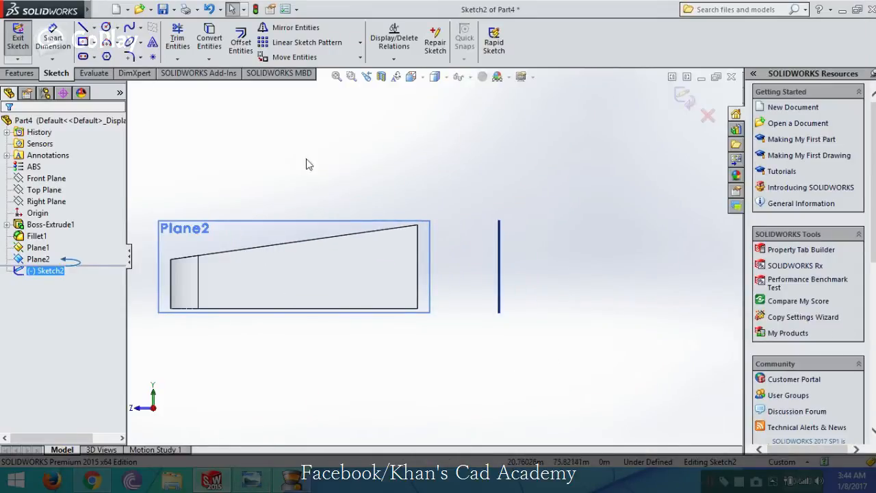
pyautogui.press('l')
pyautogui.click(417, 308)
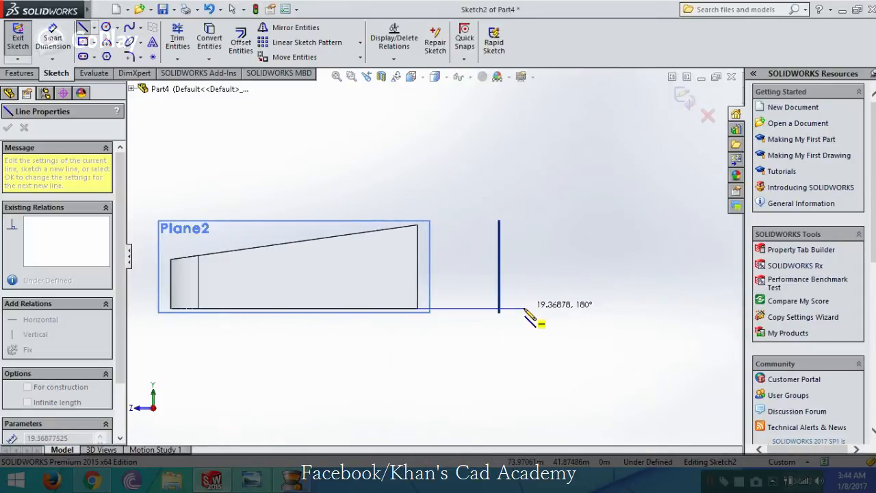
pyautogui.click(550, 308)
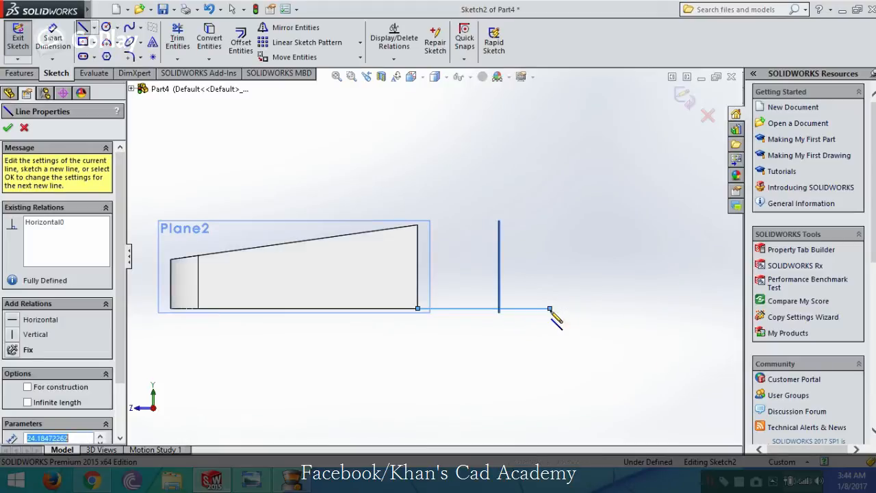
pyautogui.press('Escape')
# - Set the horizontal line's length to 15 m
pyautogui.click(495, 308)
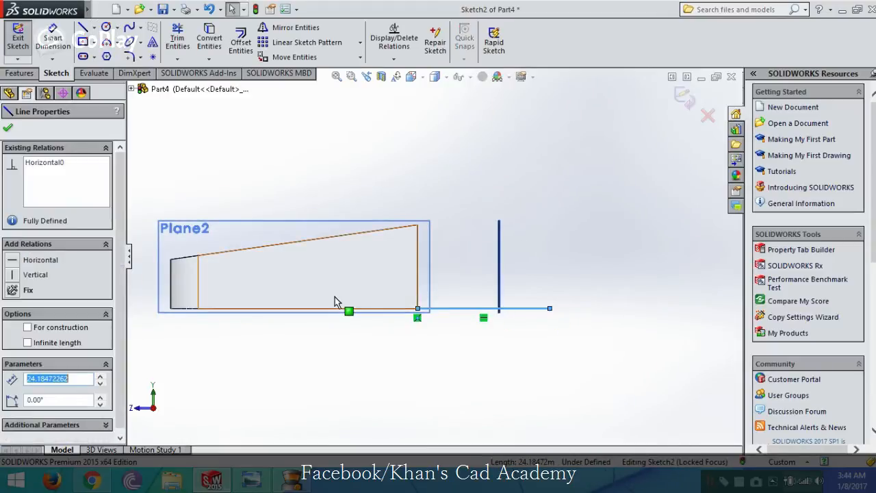
pyautogui.write('15')
pyautogui.press('Return')
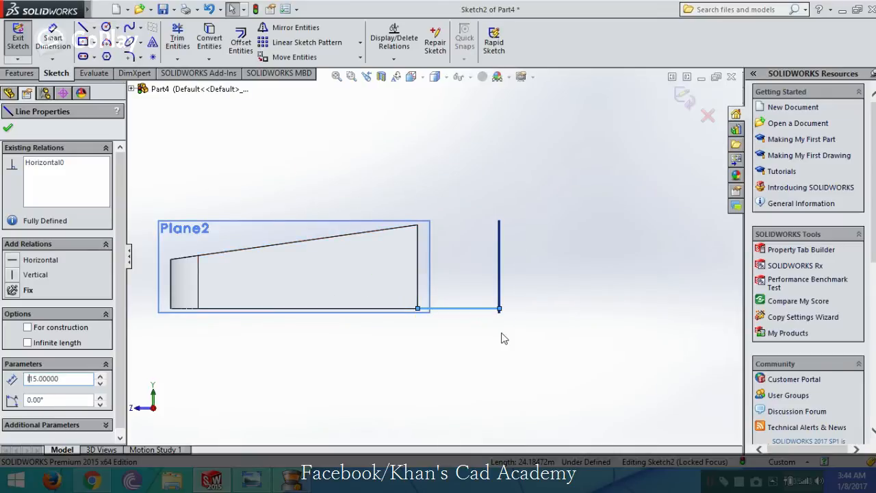
# - Draw a vertical line about 35.6 m long upward from the horizontal line's outer end, checking the bore centre height in the reference drawing
pyautogui.press('l')
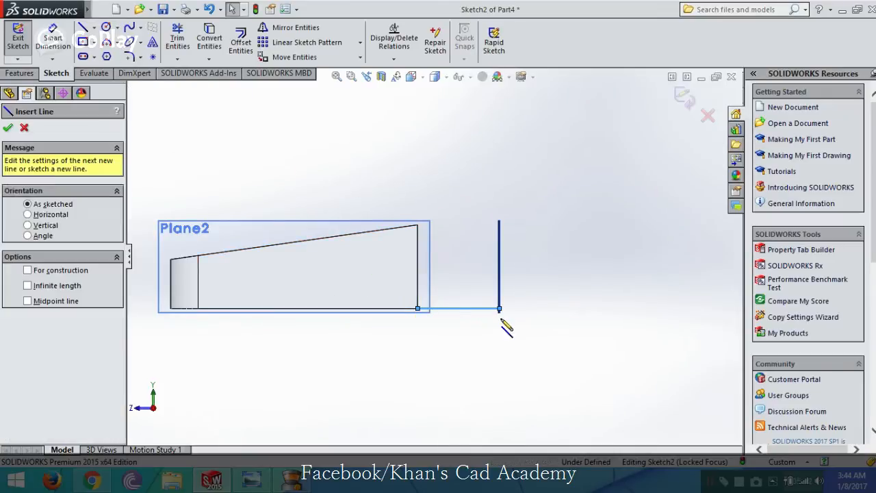
pyautogui.click(500, 309)
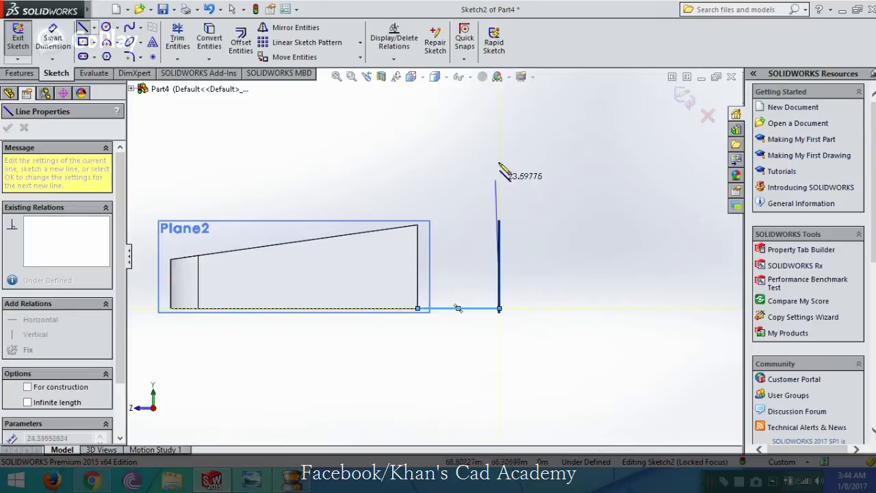
pyautogui.click(260, 482)
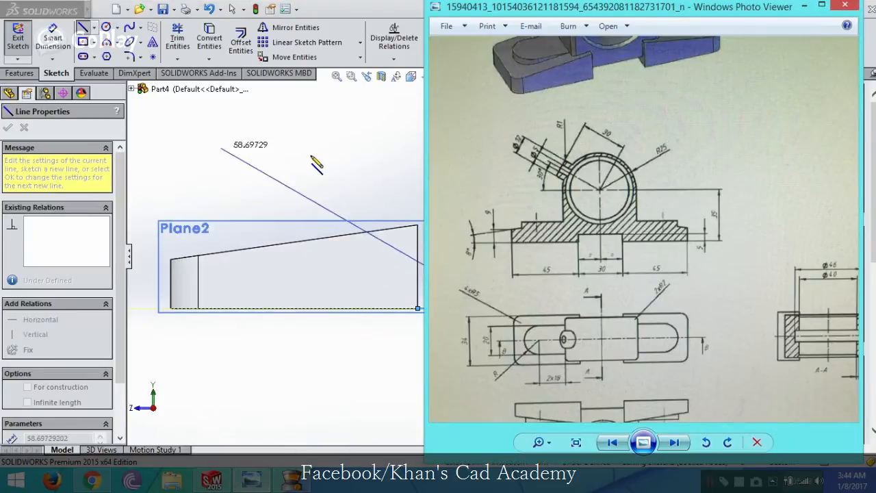
pyautogui.click(821, 6)
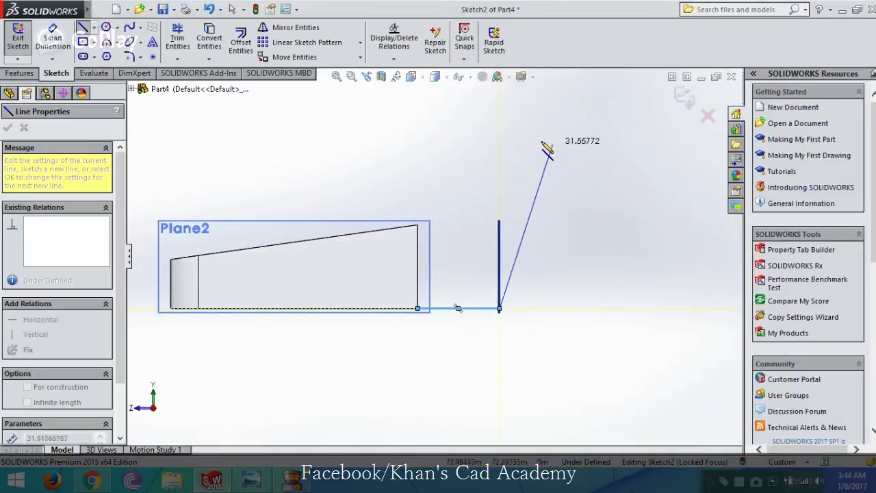
pyautogui.click(500, 115)
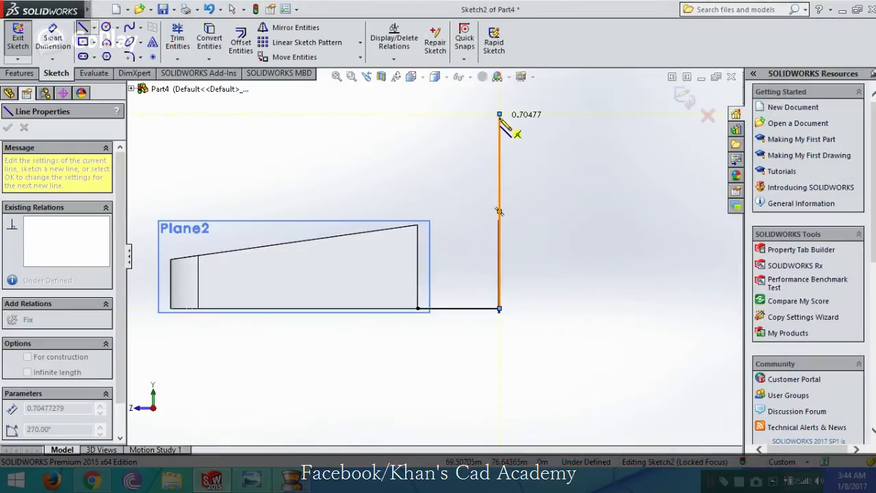
pyautogui.press('Escape')
# - Set the vertical line's length to 35 m
pyautogui.click(499, 195)
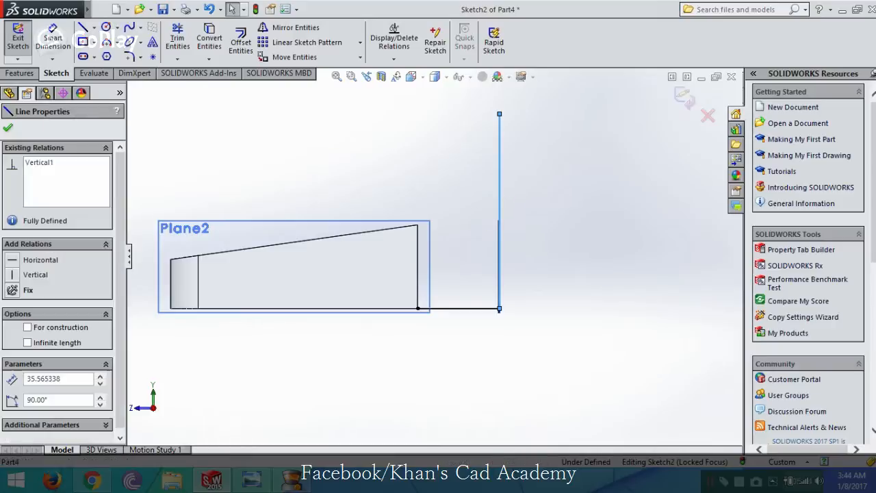
pyautogui.doubleClick(60, 378)
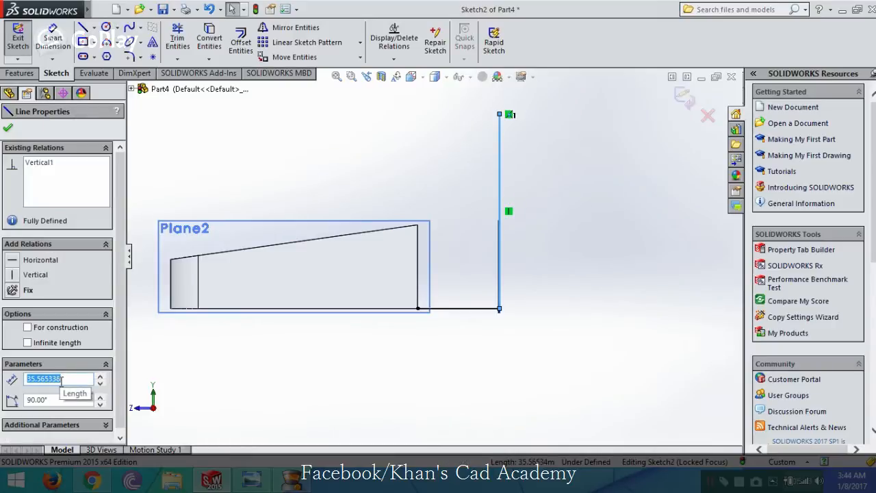
pyautogui.write('35')
pyautogui.press('Return')
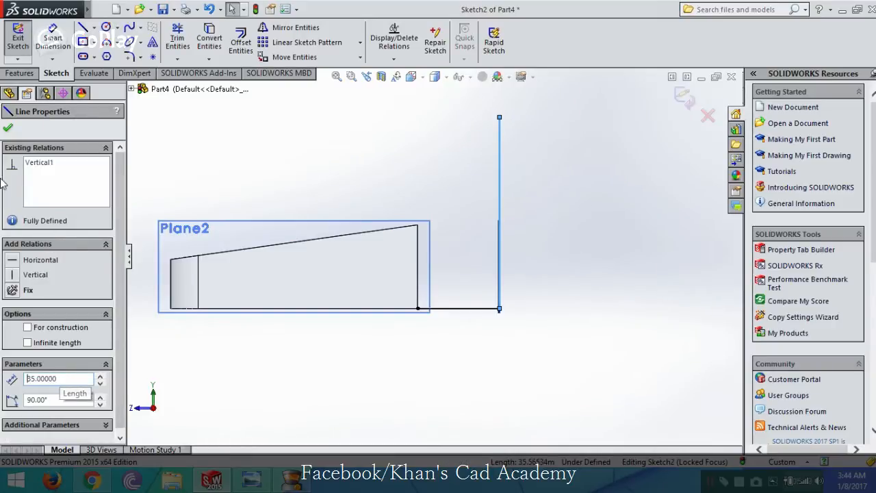
pyautogui.click(7, 128)
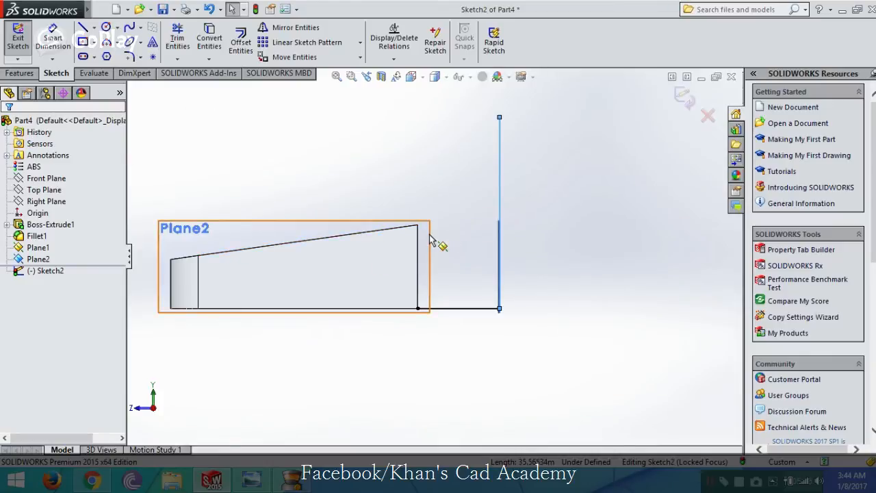
pyautogui.click(498, 183)
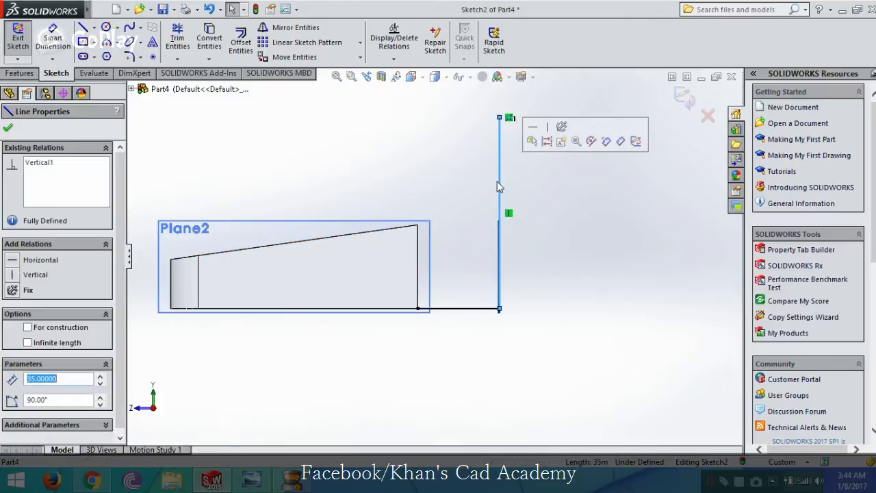
# - Check the housing radius in the reference drawing and draw a circle of about 22 m radius centred on the vertical line's upper end
pyautogui.click(252, 480)
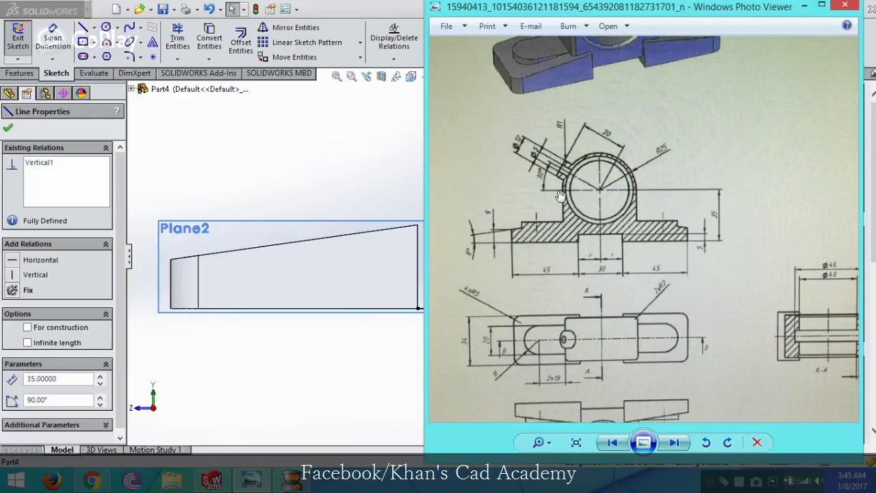
pyautogui.click(804, 6)
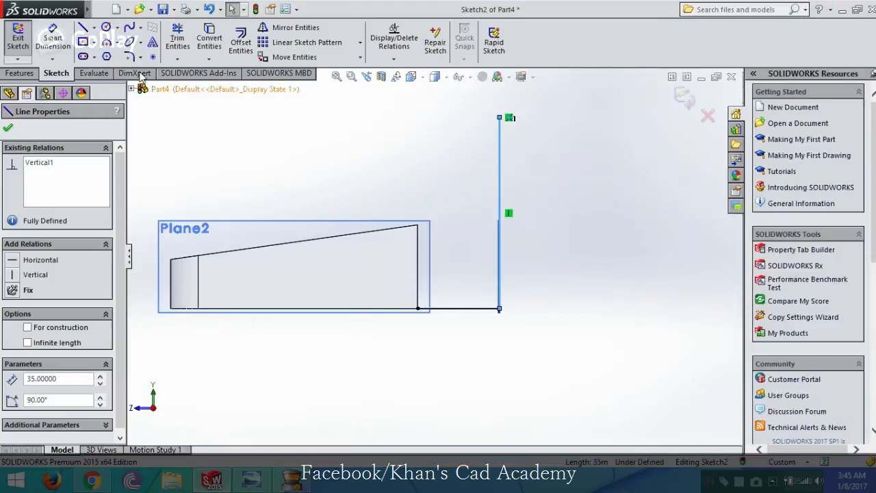
pyautogui.click(106, 28)
pyautogui.scroll(3, 556, 164)
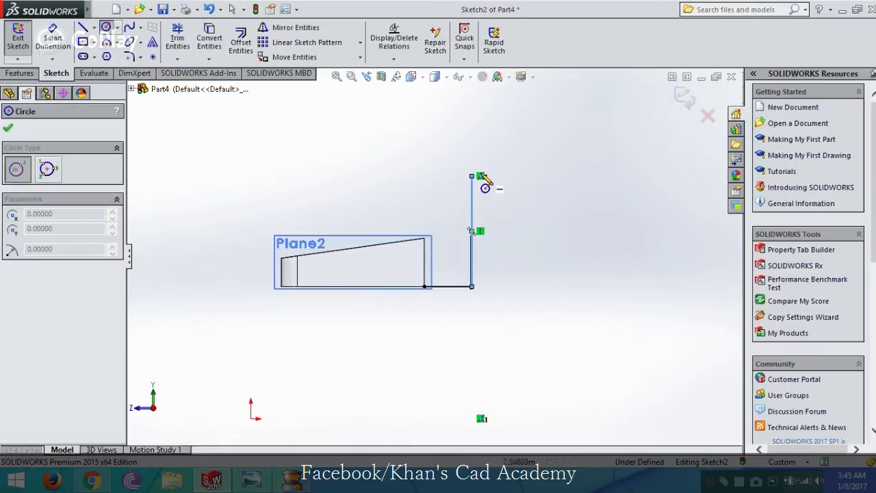
pyautogui.click(472, 177)
pyautogui.click(518, 231)
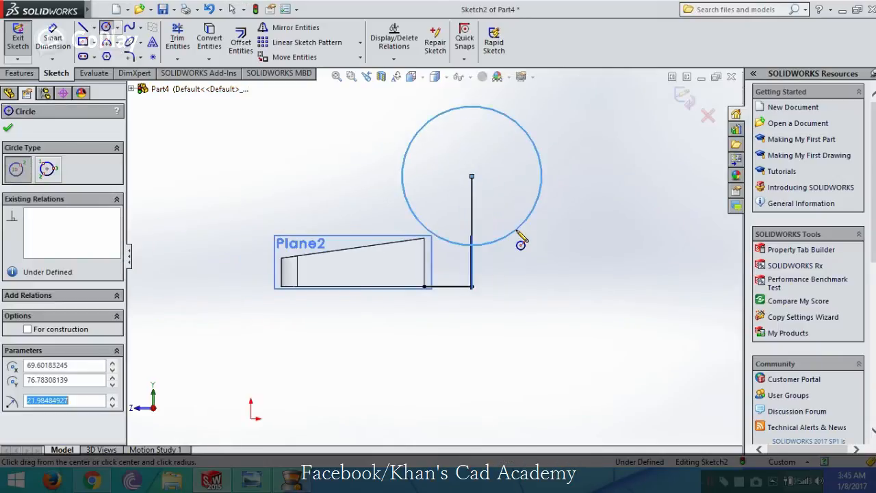
pyautogui.press('Escape')
# - Set the circle's radius to 35 m
pyautogui.click(514, 234)
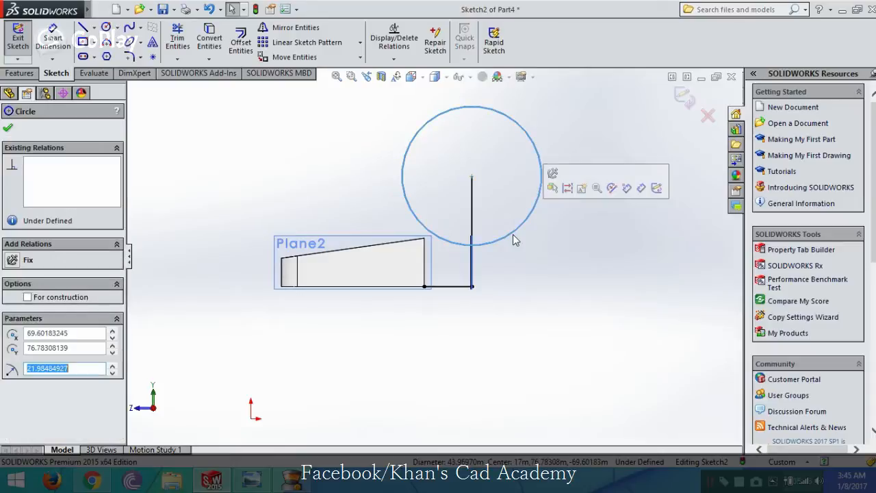
pyautogui.write('3')
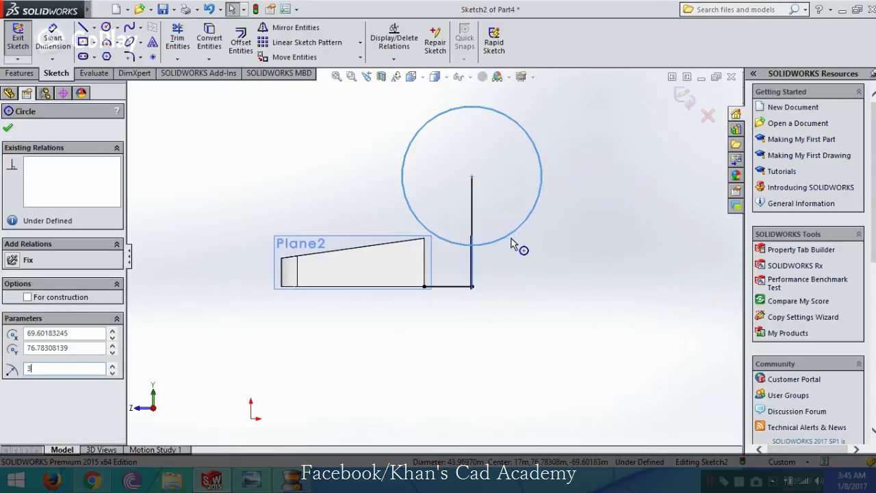
pyautogui.write('5')
pyautogui.press('Return')
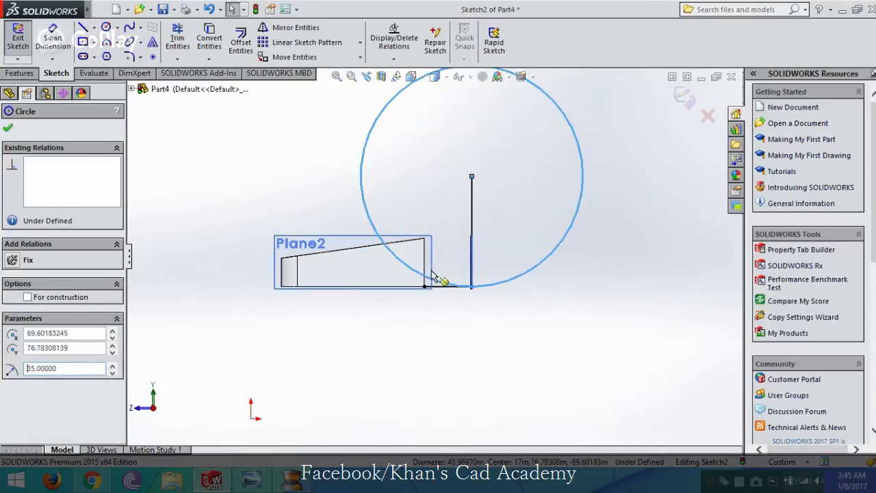
# - Recheck the housing size in the reference drawing and set the circle's radius to 25 m
pyautogui.click(515, 282)
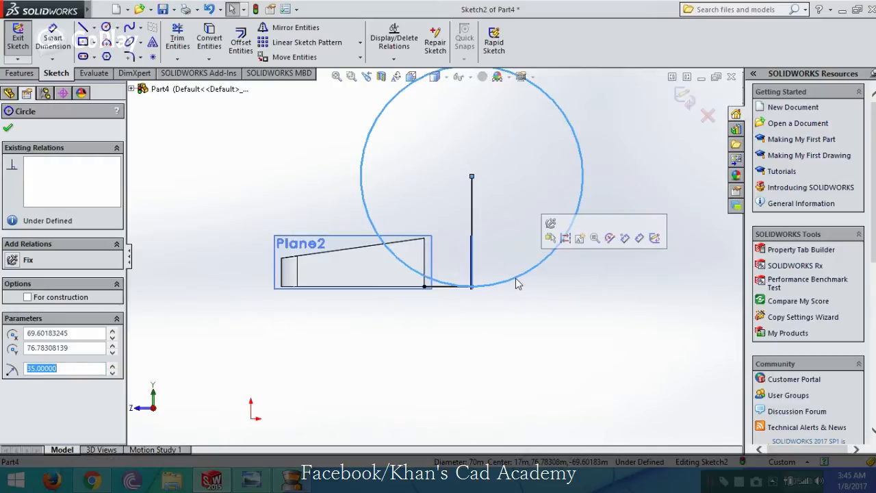
pyautogui.click(253, 479)
pyautogui.click(258, 480)
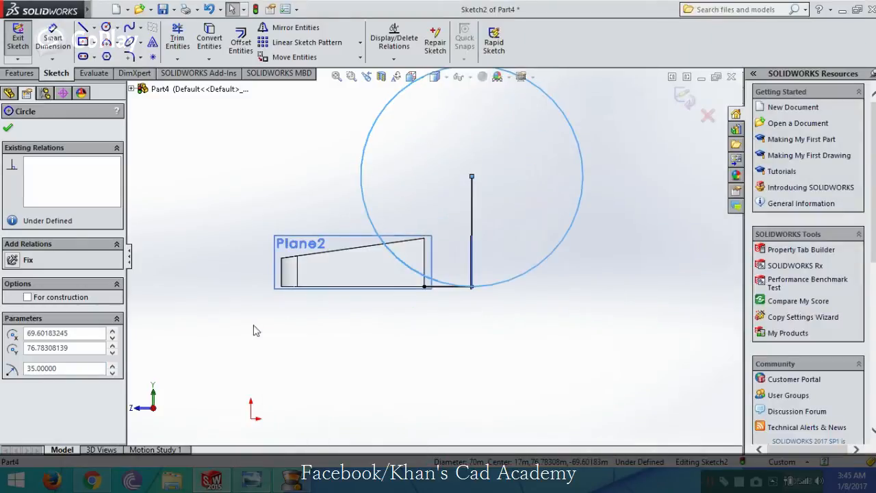
pyautogui.doubleClick(34, 369)
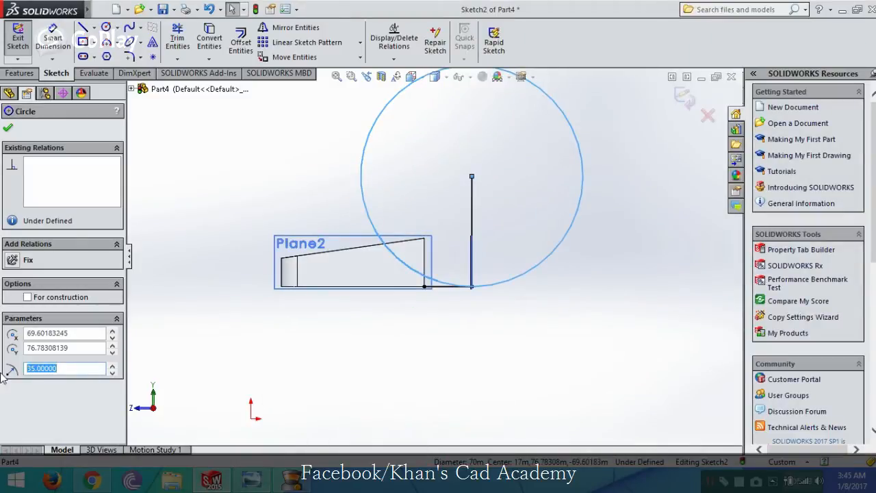
pyautogui.write('25')
pyautogui.press('Return')
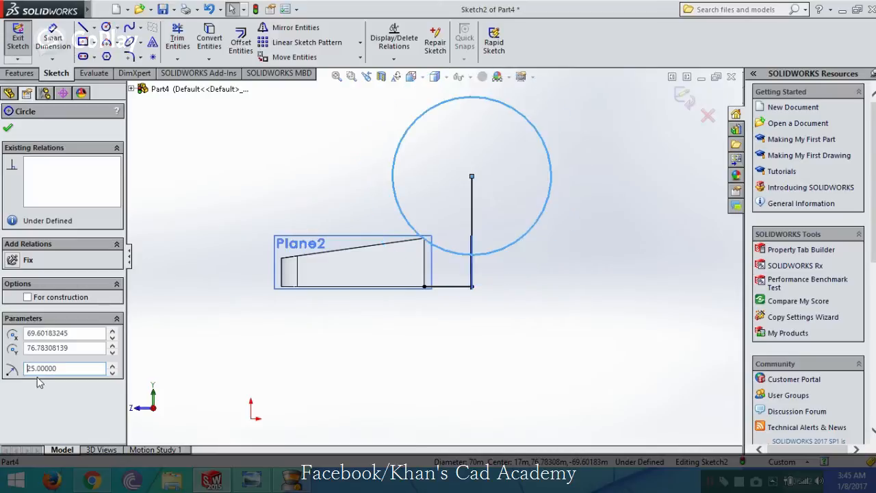
# - Draw a vertical line about 32 m long downward from the circle's base-side quadrant point, past the sloped edge
pyautogui.click(83, 28)
pyautogui.scroll(2, 422, 179)
pyautogui.scroll(-3, 421, 176)
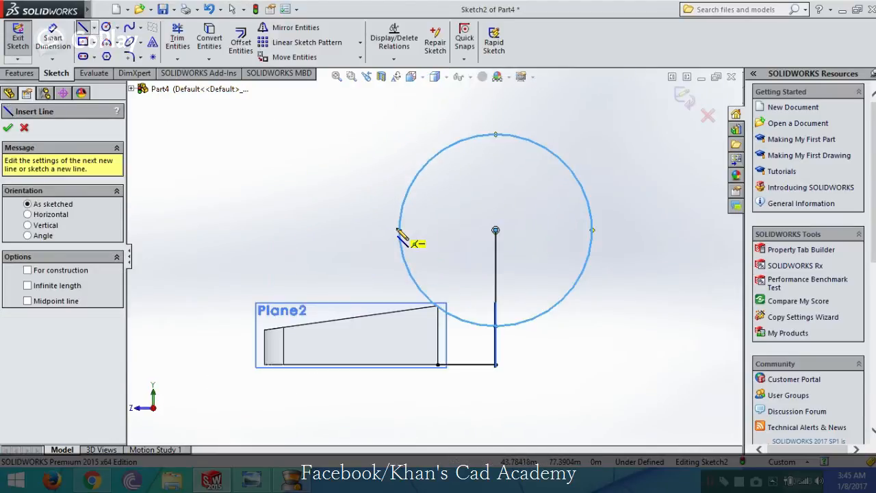
pyautogui.click(400, 231)
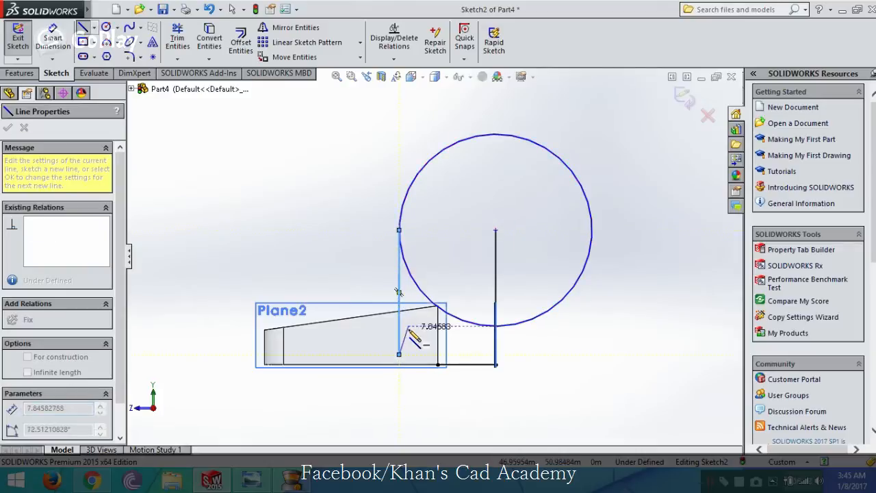
pyautogui.doubleClick(399, 355)
pyautogui.scroll(2, 411, 314)
pyautogui.press('Escape')
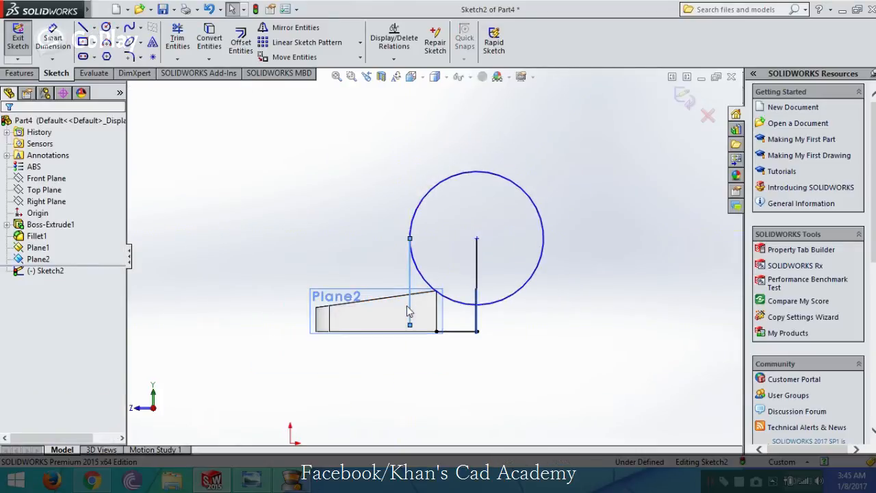
# - Move the lower endpoint of the new vertical line up onto the base's sloped edge
pyautogui.scroll(2, 411, 308)
pyautogui.scroll(-4, 413, 307)
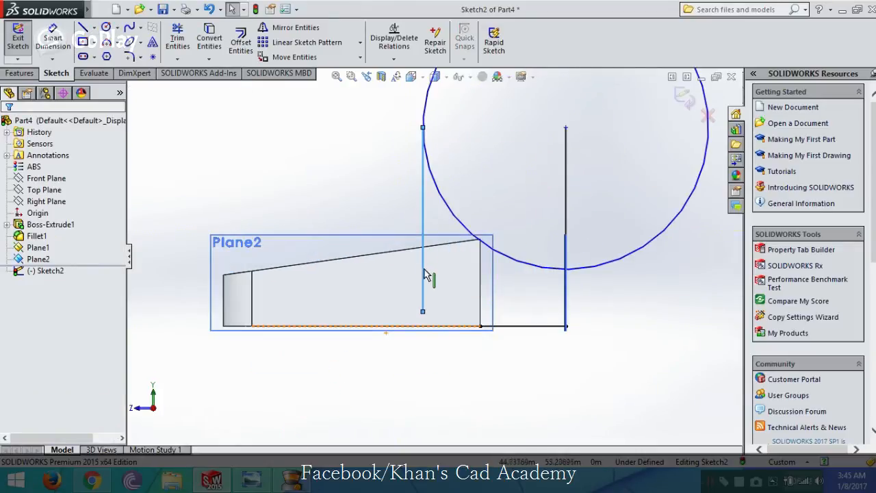
pyautogui.click(423, 311)
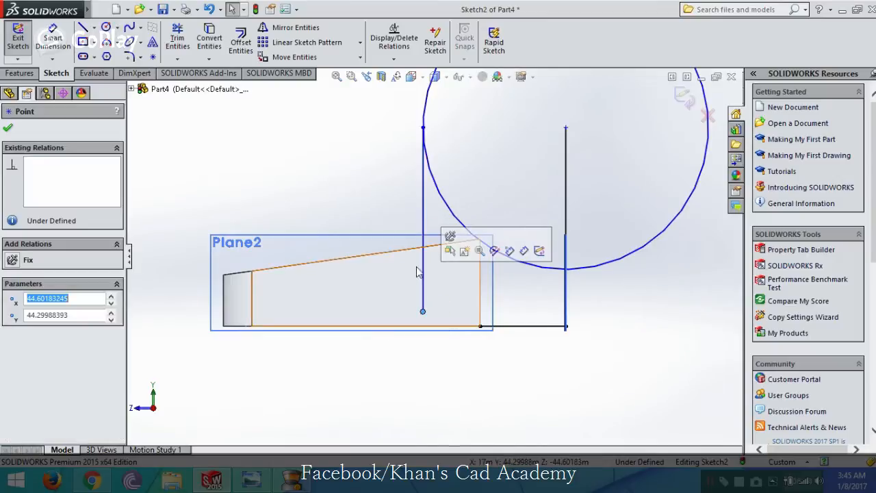
pyautogui.click(423, 311)
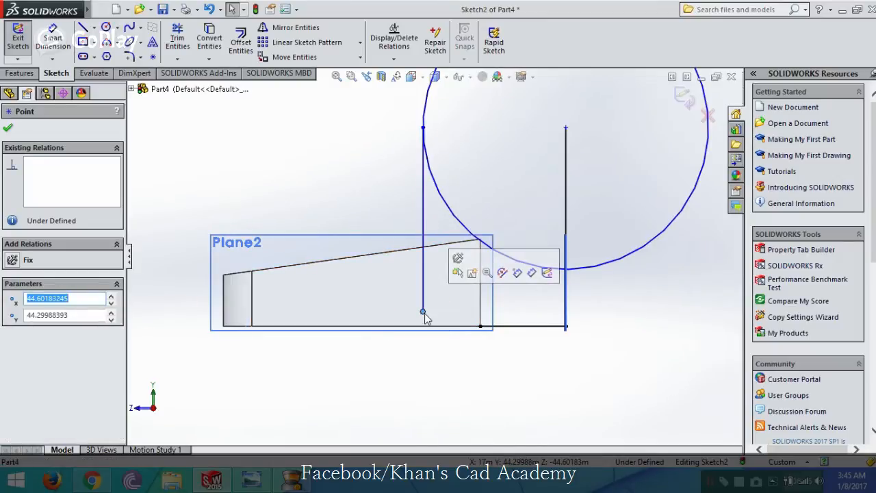
pyautogui.moveTo(423, 312); pyautogui.dragTo(423, 246)
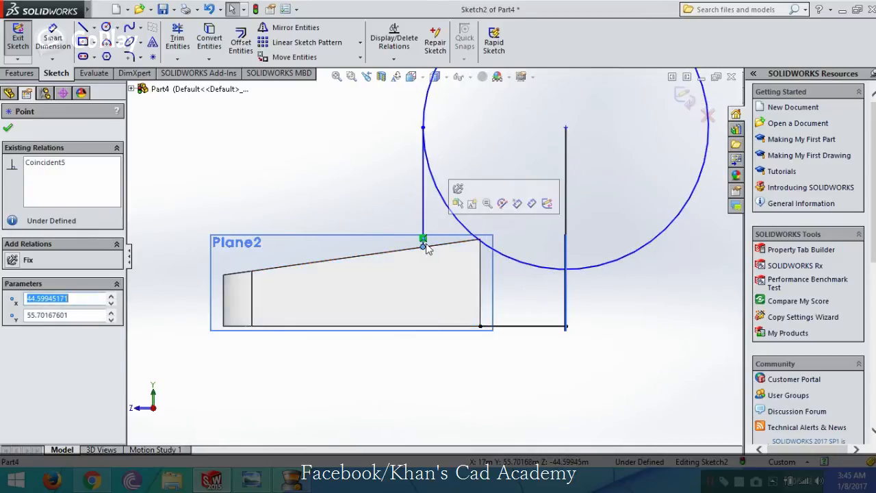
# - Undo the endpoint move and the vertical line drawn from the circle's quadrant point
pyautogui.hotkey('ctrl', 'z')
pyautogui.hotkey('ctrl', 'z')
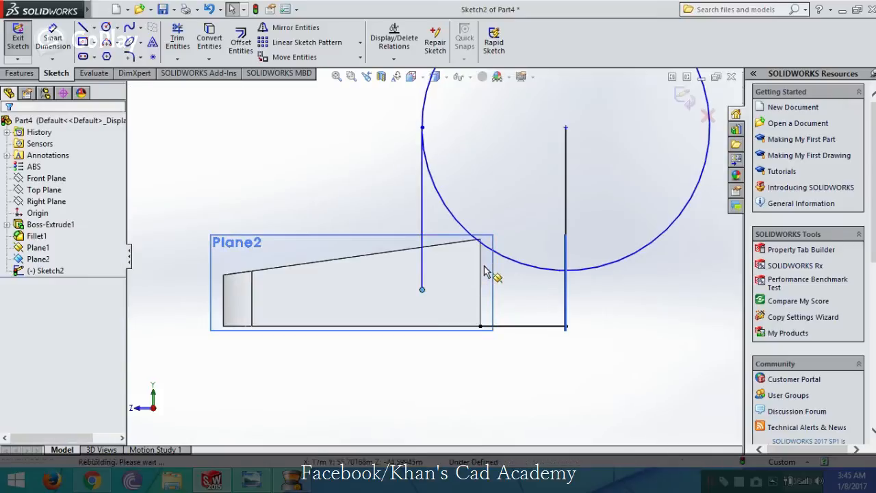
pyautogui.hotkey('ctrl', 'z')
pyautogui.scroll(-2, 496, 243)
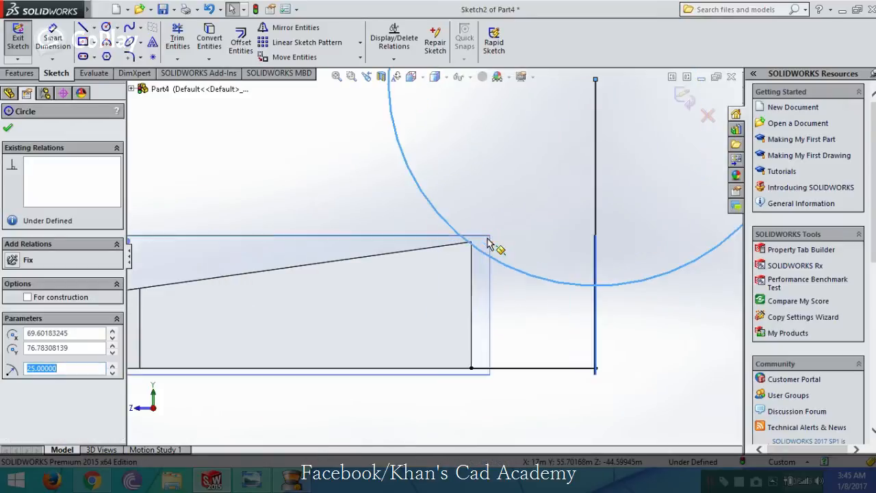
pyautogui.press('Escape')
pyautogui.click(500, 264)
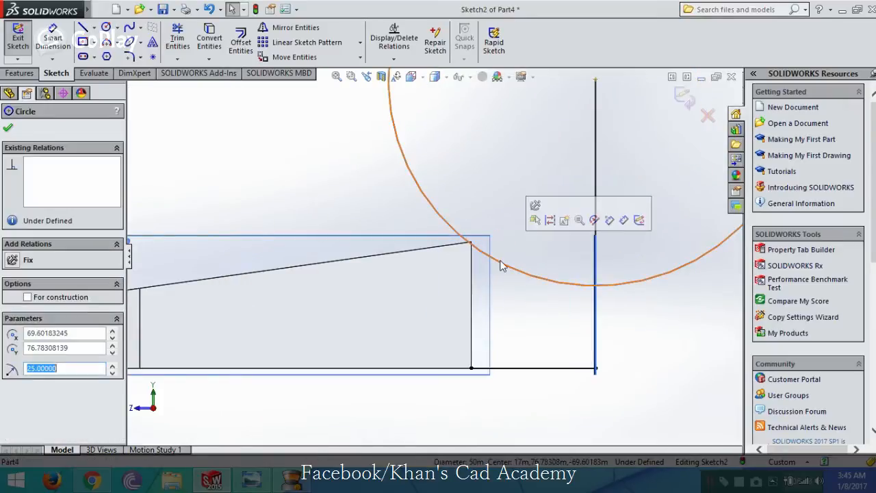
pyautogui.click(83, 27)
pyautogui.scroll(2, 434, 255)
pyautogui.scroll(1, 398, 186)
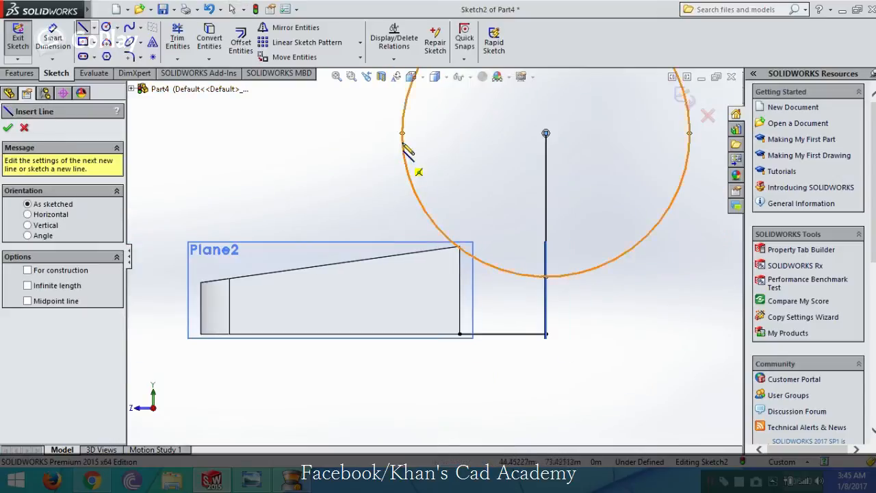
pyautogui.click(403, 132)
pyautogui.press('Escape')
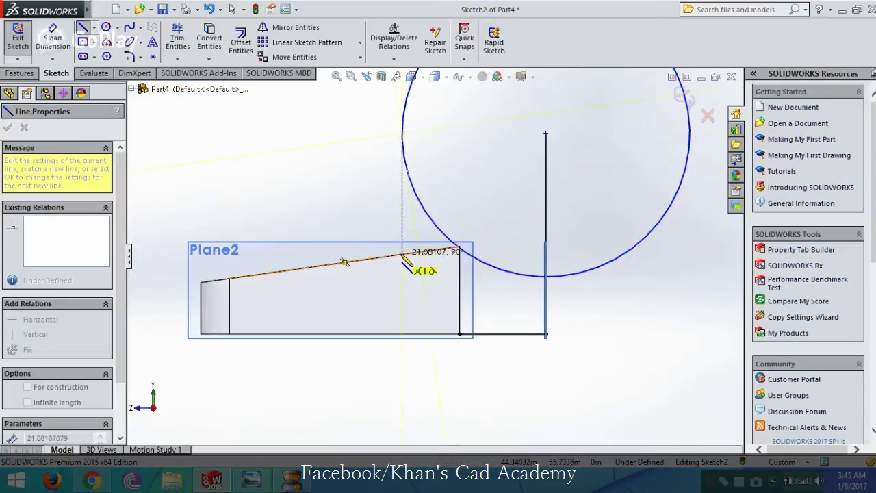
pyautogui.press('Escape')
pyautogui.click(403, 260)
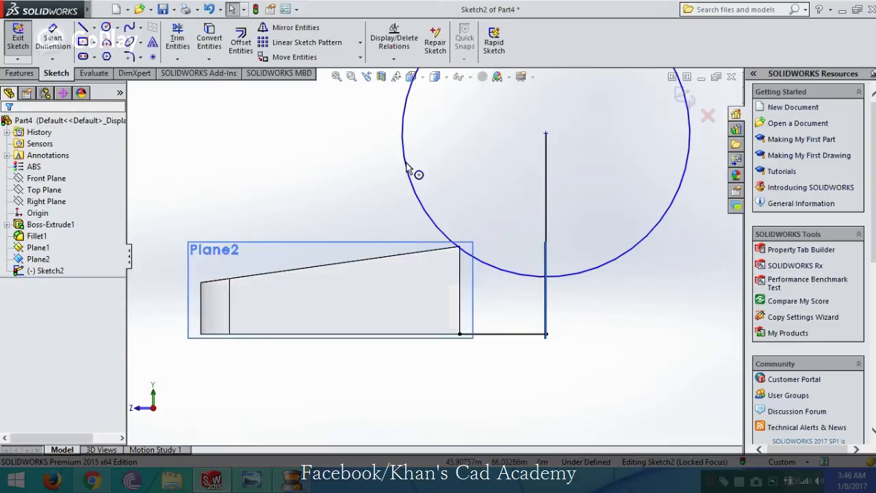
# - Draw a vertical line about 21 m long from the circle's base-side quadrant point down to the base's sloped edge
pyautogui.press('l')
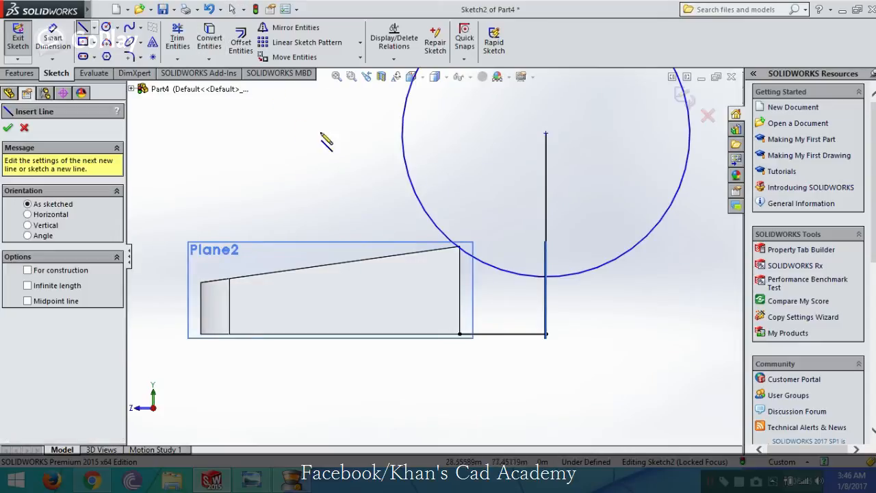
pyautogui.click(403, 134)
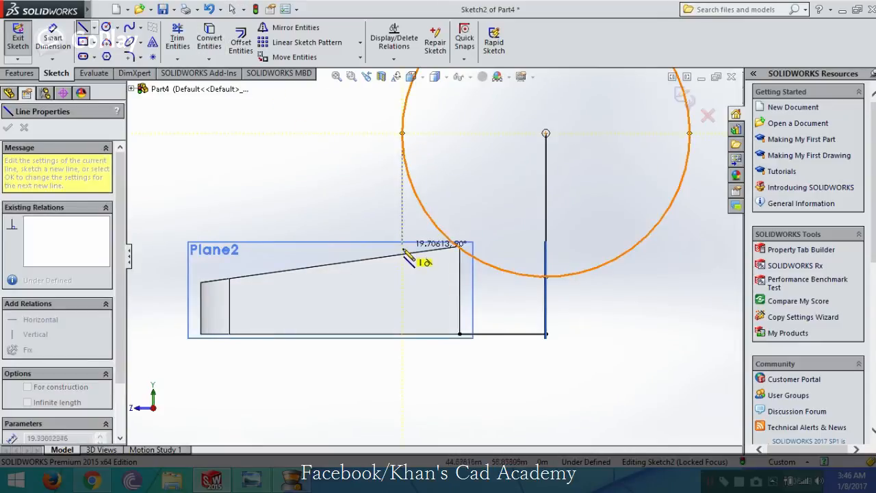
pyautogui.click(403, 255)
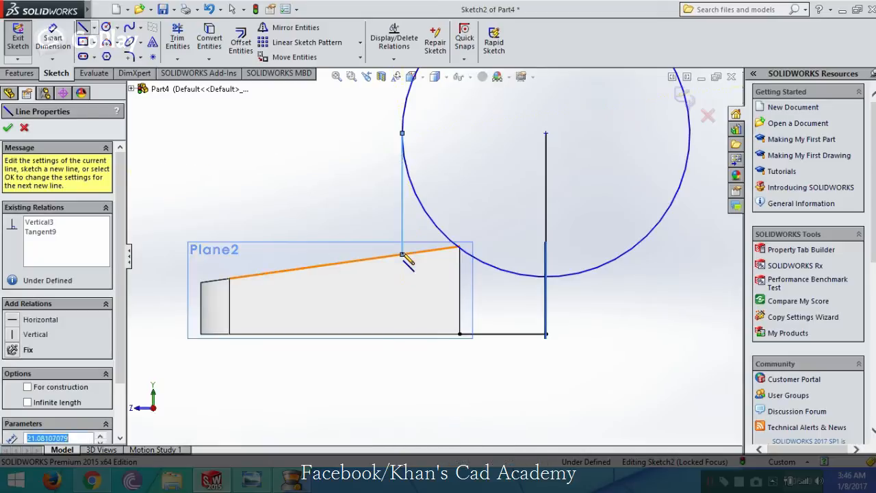
pyautogui.press('Escape')
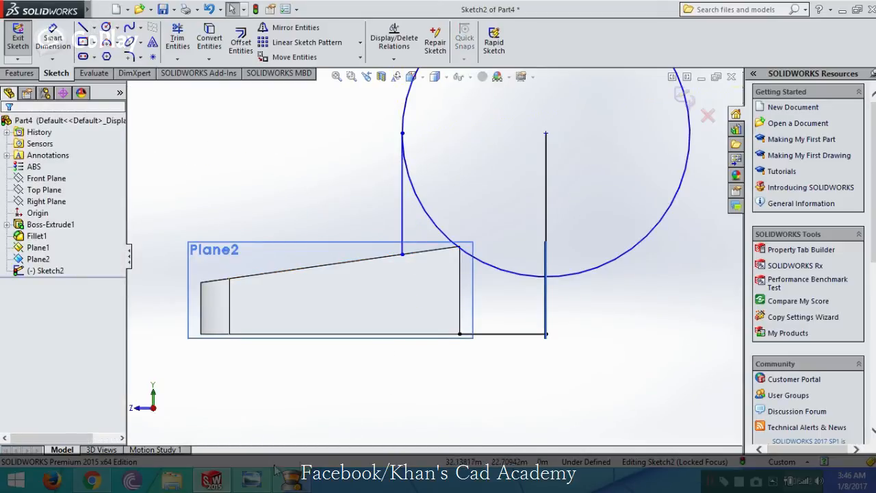
# - Check the reference drawing and draw a horizontal line about 24 m long from the tangent line's lower end over the sloped base
pyautogui.click(241, 482)
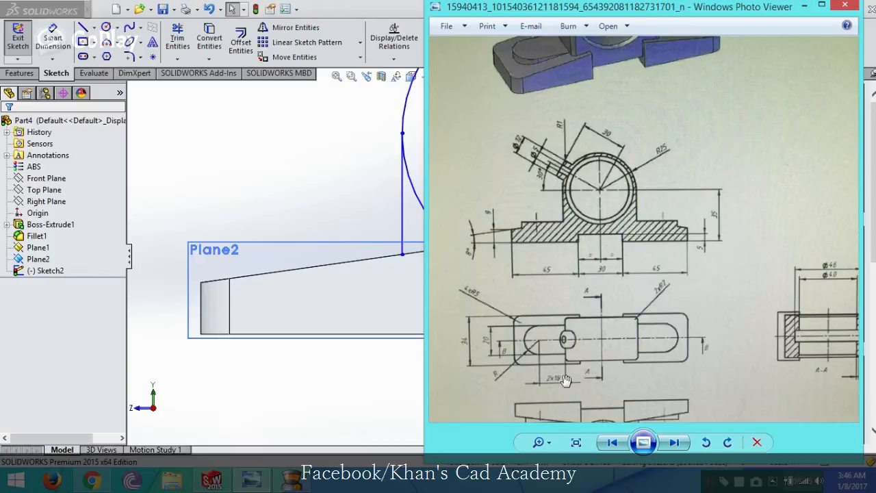
pyautogui.click(215, 145)
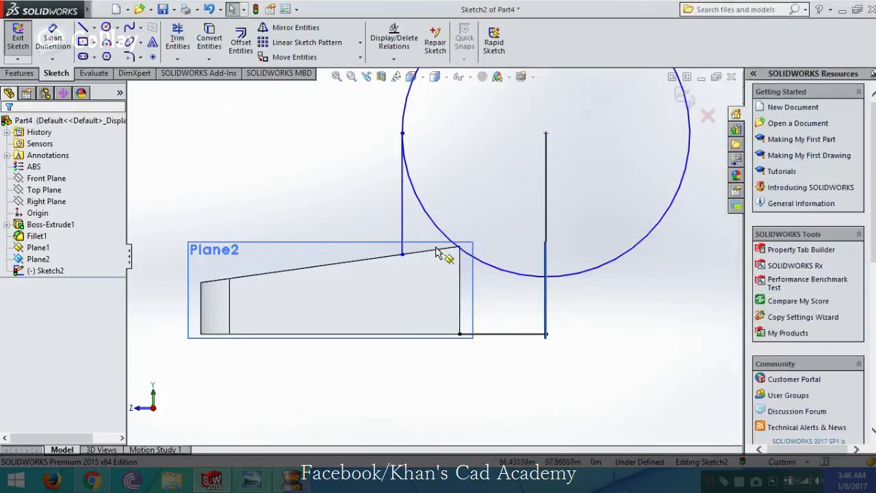
pyautogui.press('l')
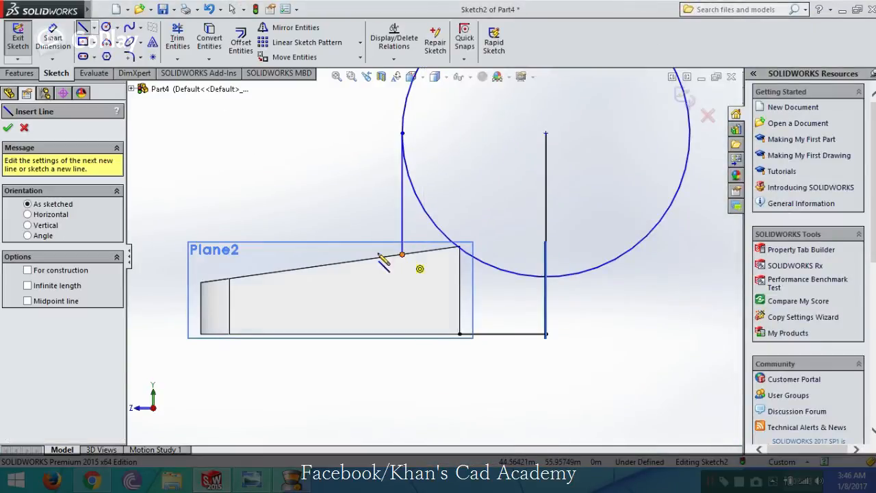
pyautogui.click(403, 254)
pyautogui.click(265, 255)
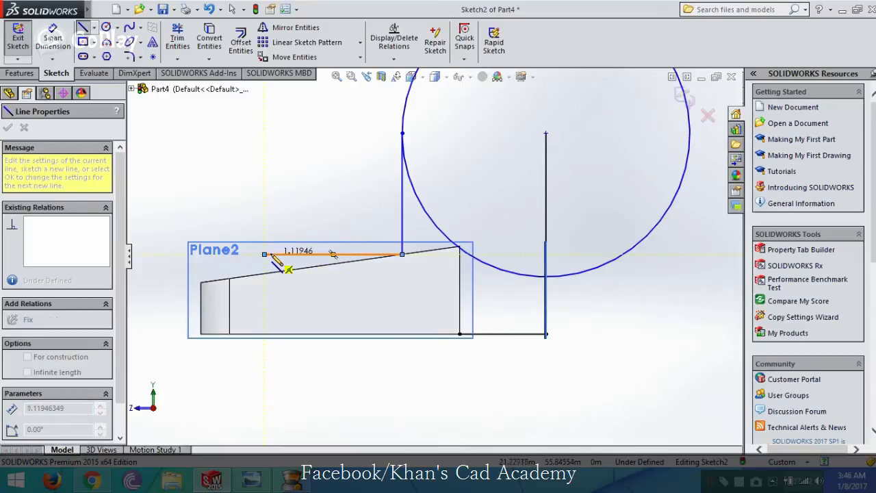
pyautogui.press('Escape')
# - Set the length of the horizontal line above the slope to 28 m
pyautogui.click(273, 254)
pyautogui.write('2')
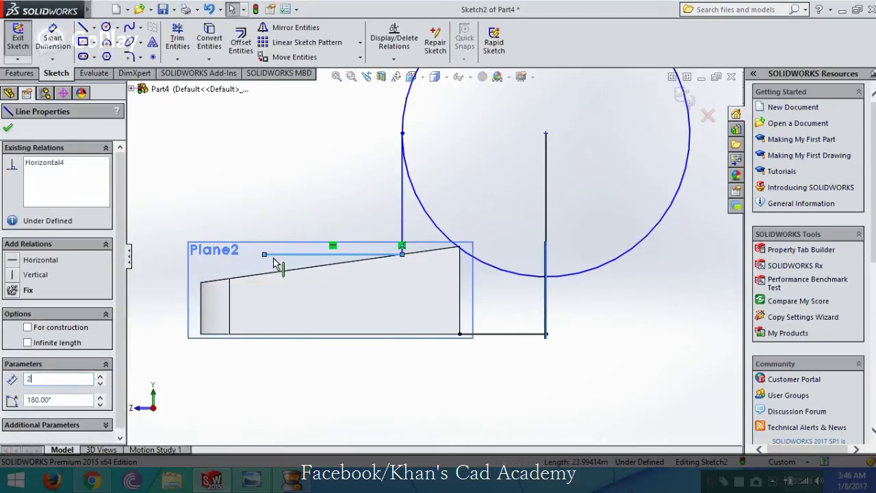
pyautogui.write('8')
pyautogui.press('Return')
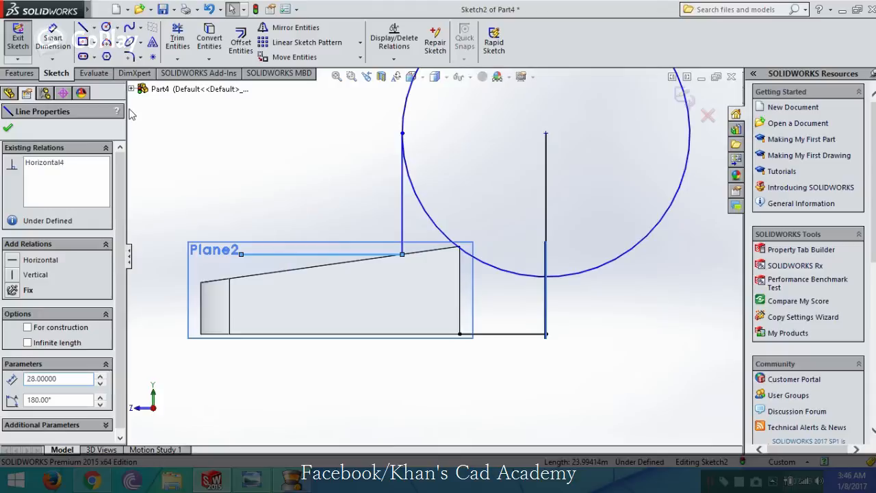
# - Draw a vertical line about 3.9 m long from the horizontal line's free end down to the base's sloped edge
pyautogui.press('l')
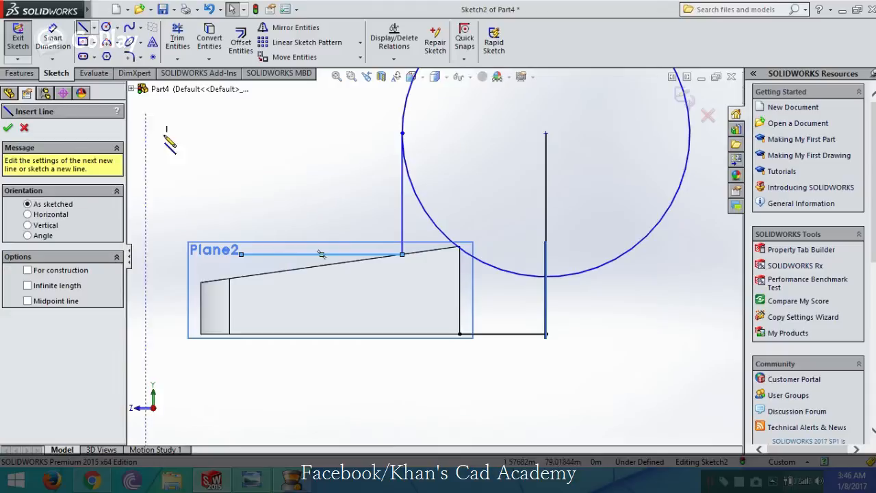
pyautogui.click(241, 254)
pyautogui.click(241, 276)
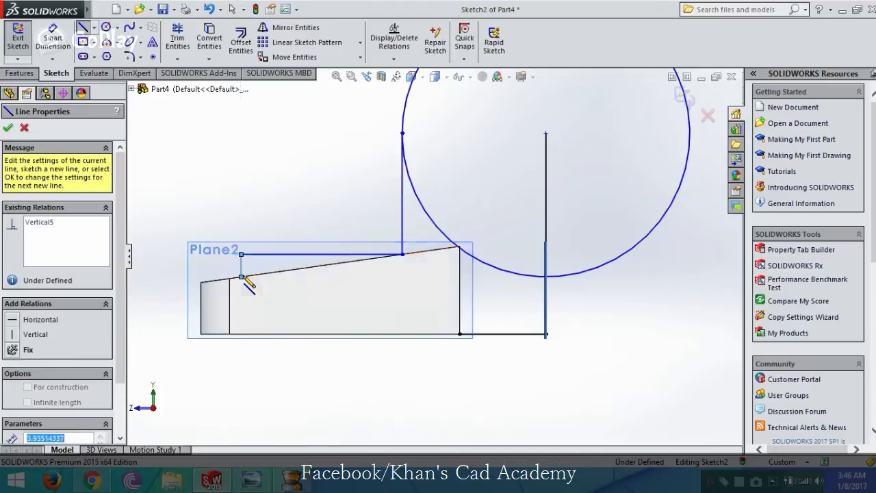
# - Try to close the step profile along the slope and delete the stray short segment at its inner corner
pyautogui.doubleClick(401, 255)
pyautogui.press('Escape')
pyautogui.scroll(-4, 400, 259)
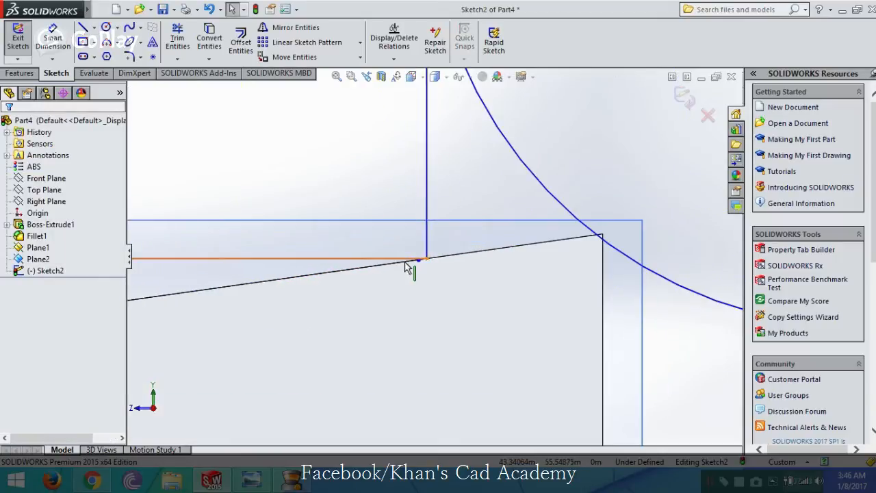
pyautogui.click(405, 264)
pyautogui.scroll(-3, 427, 266)
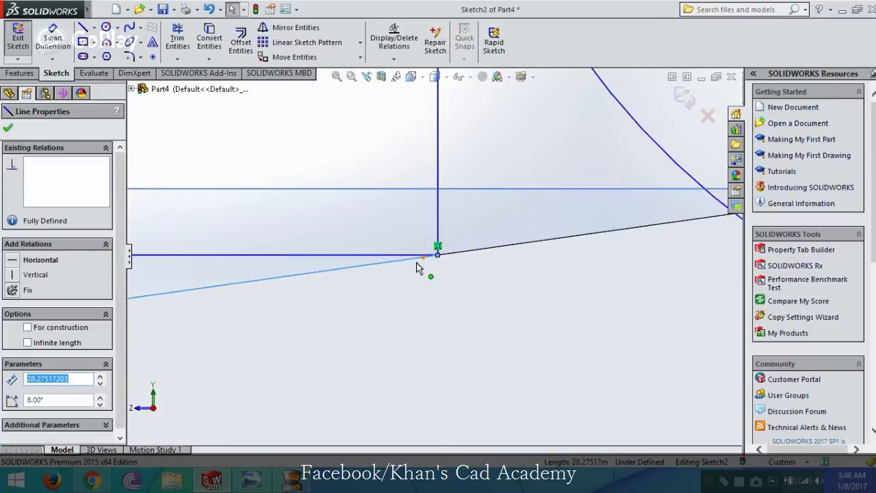
pyautogui.press('Escape')
pyautogui.click(429, 250)
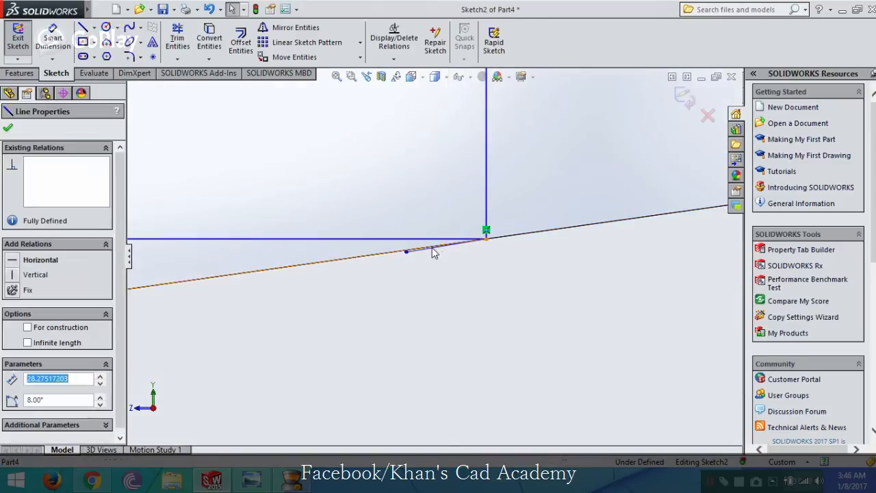
pyautogui.press('Escape')
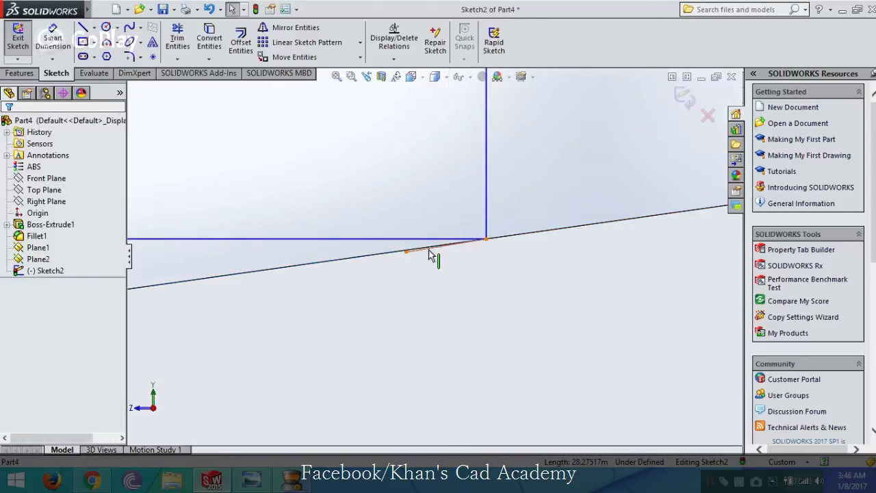
pyautogui.click(430, 250)
pyautogui.press('Delete')
# - Draw a line about 28.3 m long along the sloped edge from the step's inner corner to the short vertical line's lower end
pyautogui.press('l')
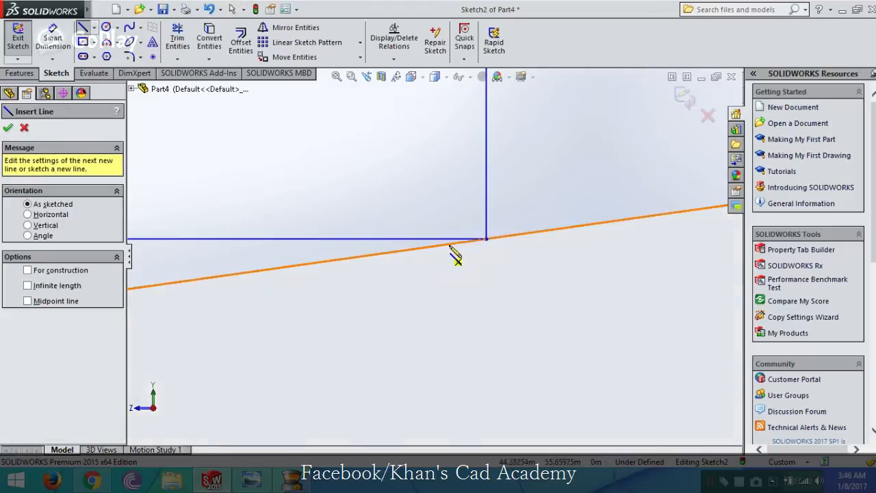
pyautogui.click(486, 240)
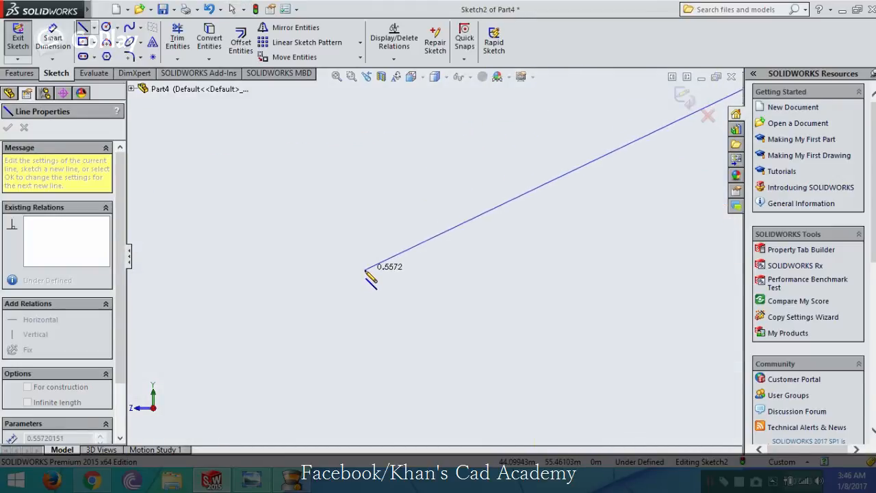
pyautogui.scroll(10, 369, 279)
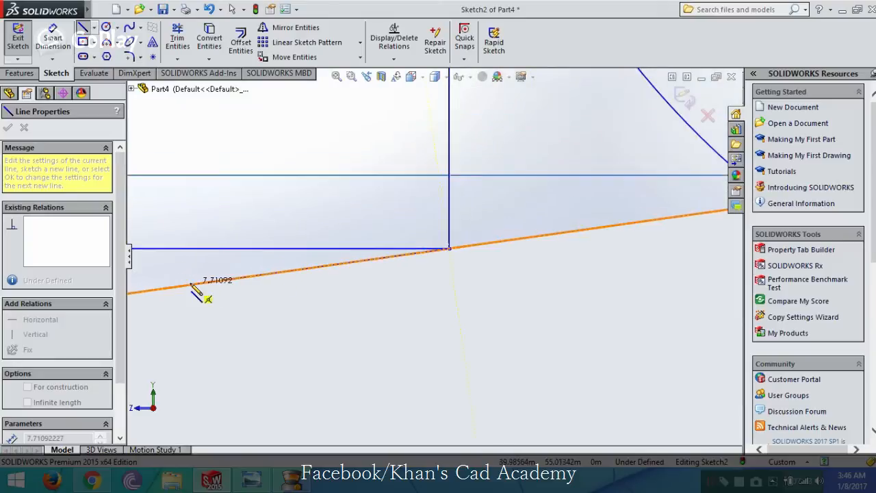
pyautogui.scroll(5, 197, 288)
pyautogui.scroll(-5, 335, 264)
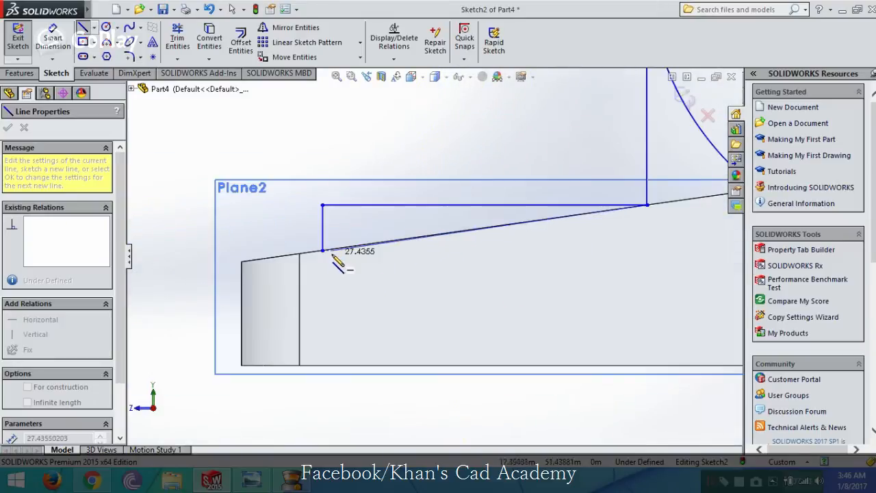
pyautogui.click(323, 252)
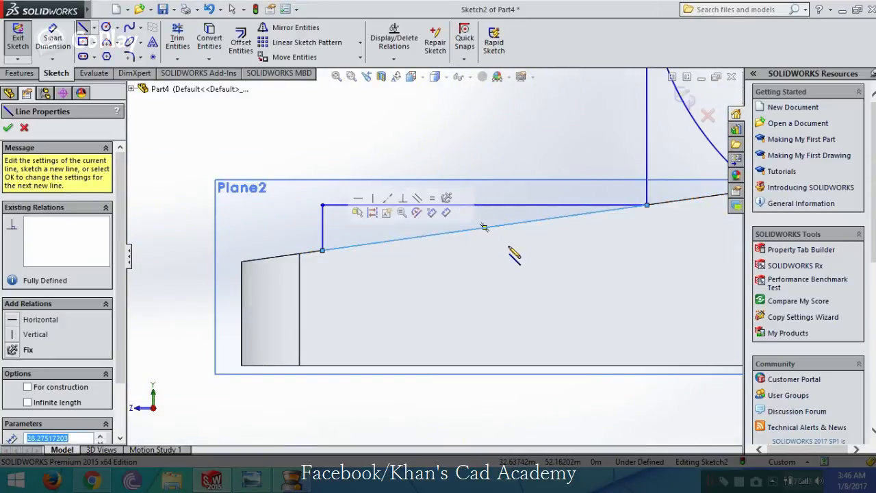
pyautogui.scroll(6, 515, 253)
pyautogui.press('Escape')
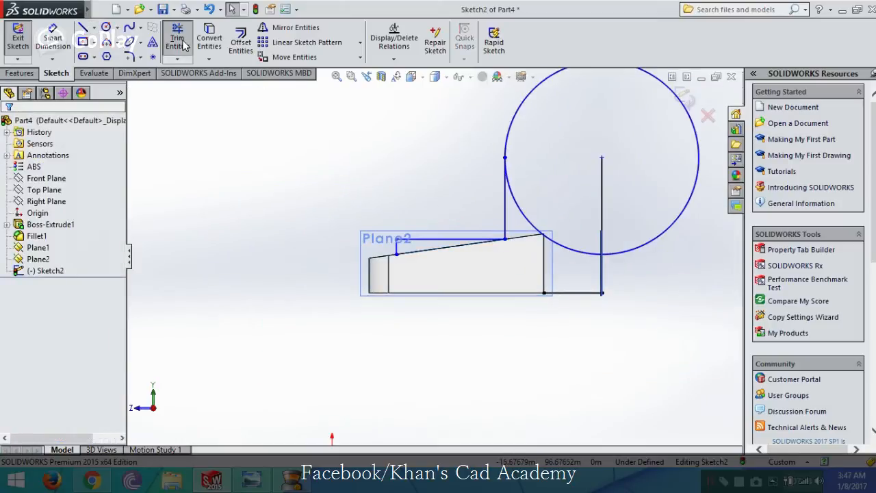
# - Trim away the circle, its tangent line and the reference lines beside the base, keeping only the closed wedge profile
pyautogui.click(178, 43)
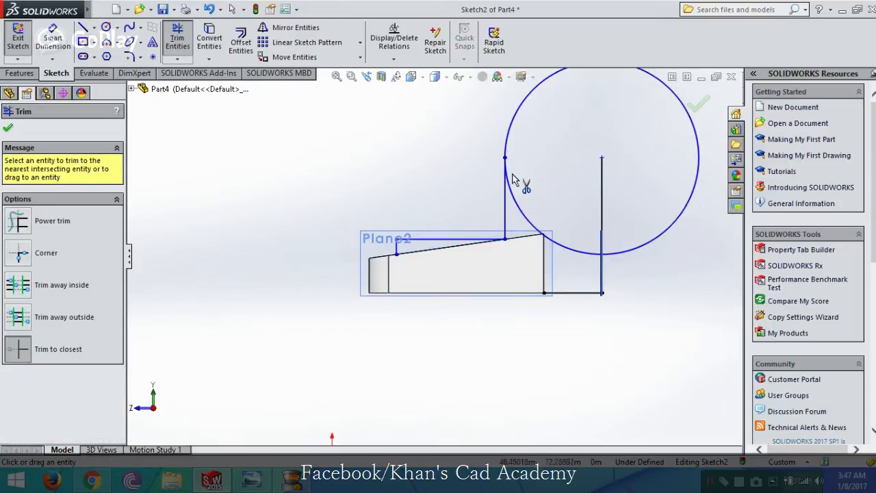
pyautogui.moveTo(505, 136)
pyautogui.mouseDown()
pyautogui.moveTo(518, 185)
pyautogui.moveTo(547, 235)
pyautogui.moveTo(610, 263)
pyautogui.moveTo(611, 289)
pyautogui.moveTo(594, 305)
pyautogui.mouseUp()
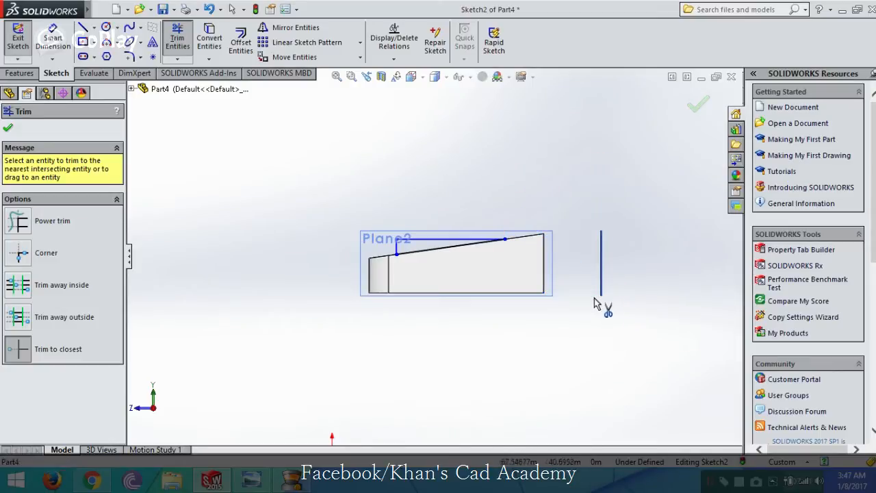
pyautogui.click(695, 104)
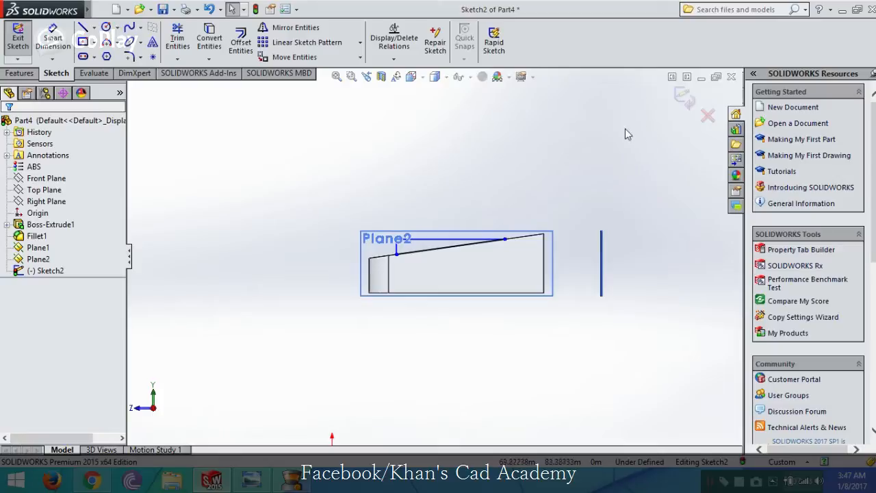
# - Check the reference drawing and extrude the wedge profile as a blind boss 10 m in both directions from the sketch plane
pyautogui.moveTo(329, 188); pyautogui.dragTo(373, 247, button='middle')
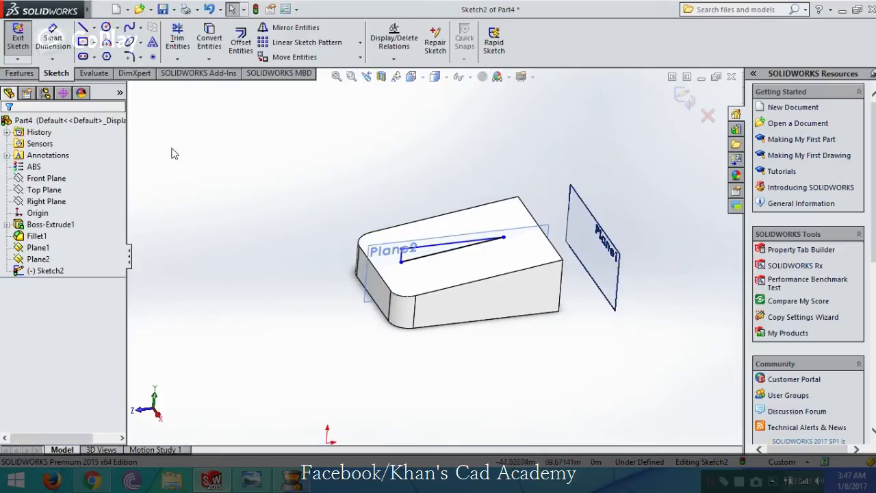
pyautogui.click(263, 485)
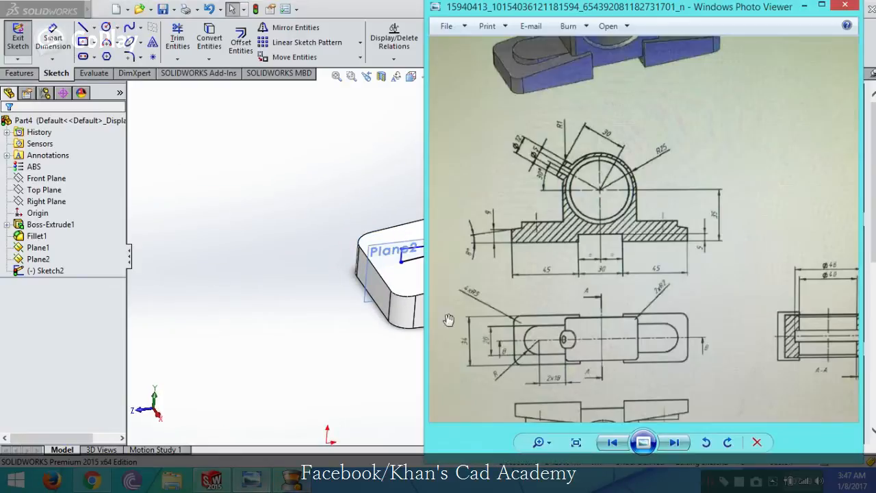
pyautogui.click(230, 226)
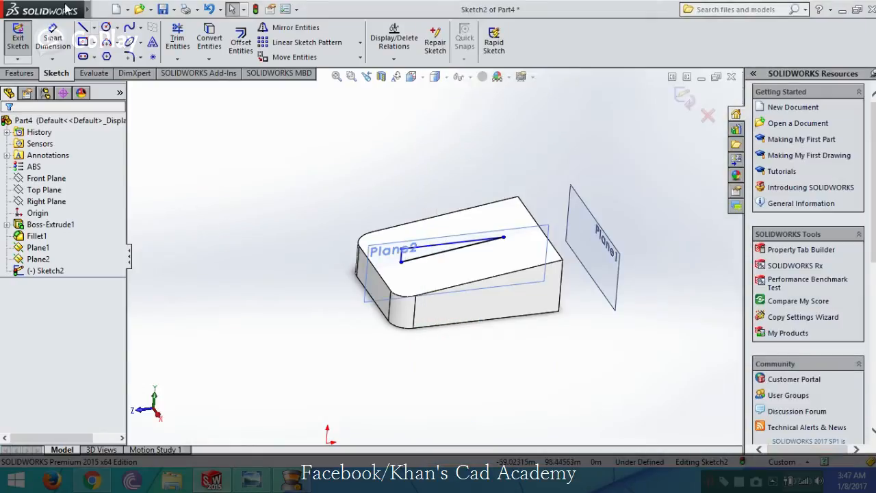
pyautogui.click(20, 73)
pyautogui.click(24, 41)
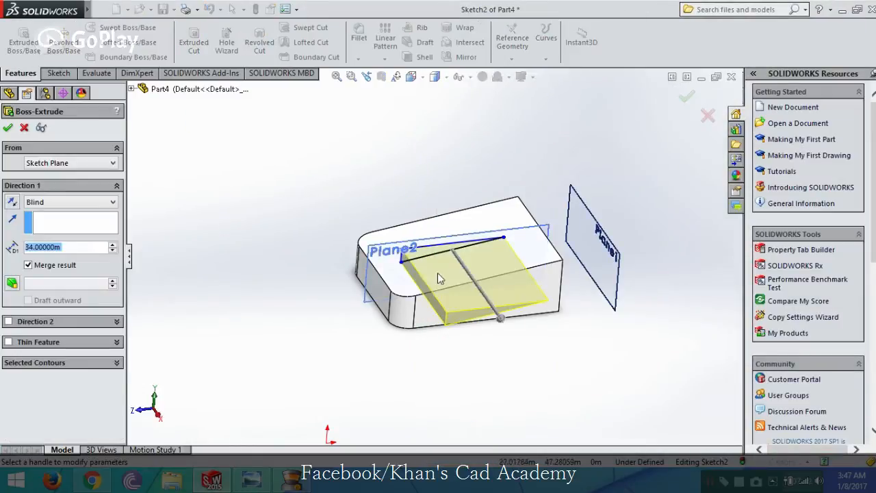
pyautogui.write('10')
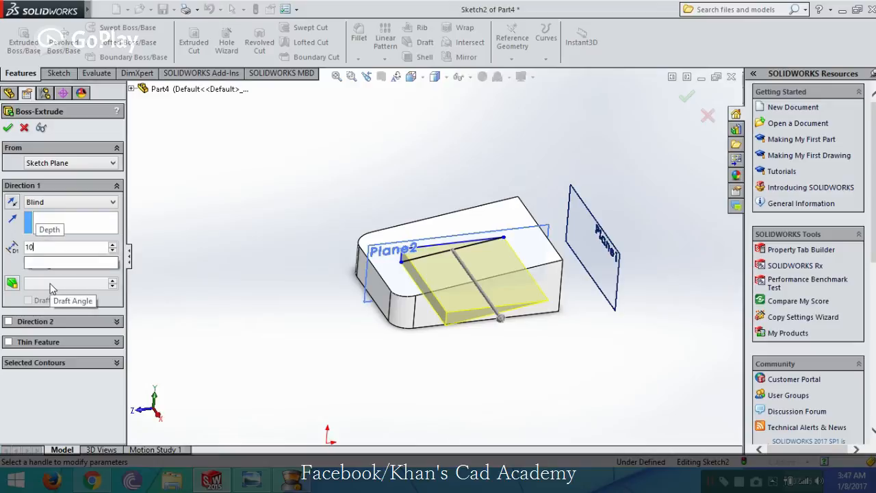
pyautogui.press('Return')
pyautogui.click(35, 321)
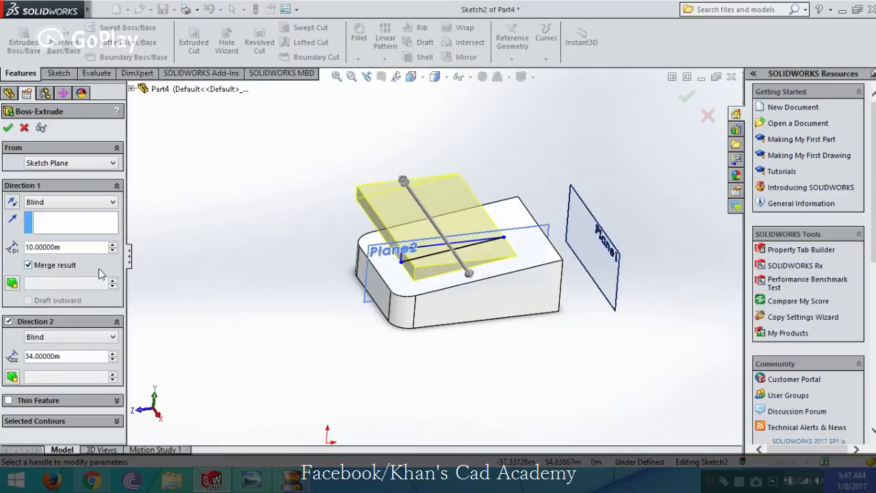
pyautogui.moveTo(73, 358); pyautogui.dragTo(2, 350)
pyautogui.write('10')
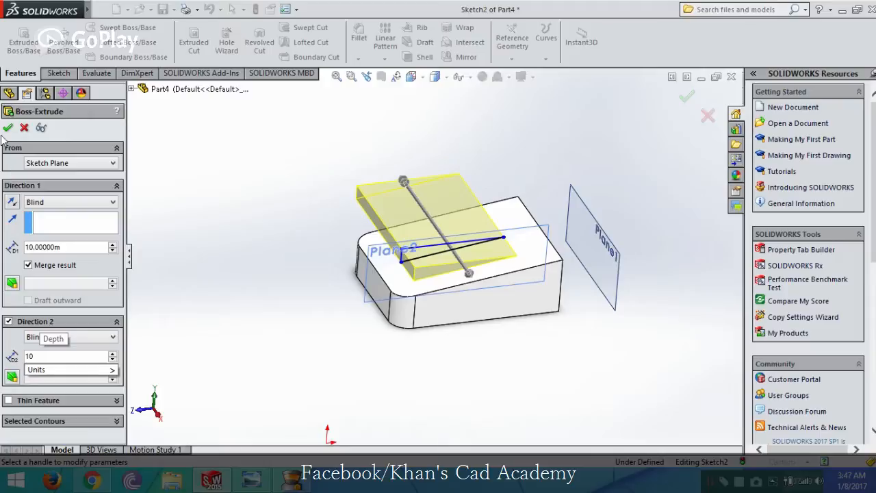
pyautogui.press('Return')
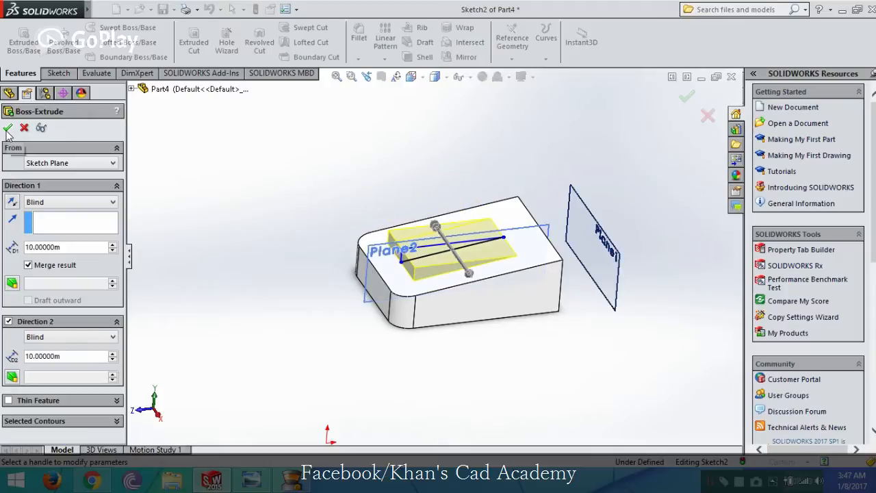
pyautogui.click(8, 128)
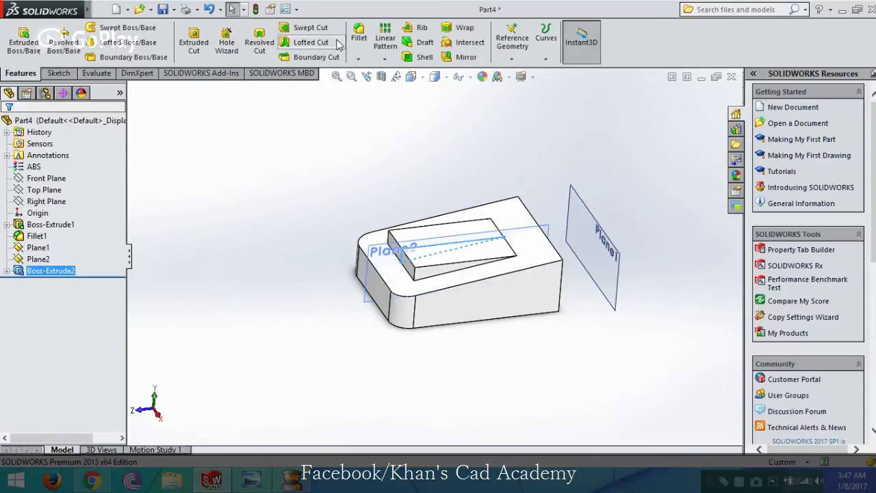
# - Check the reference drawing and fillet the two vertical edges at the raised step's outer end with a 10 m radius
pyautogui.click(358, 35)
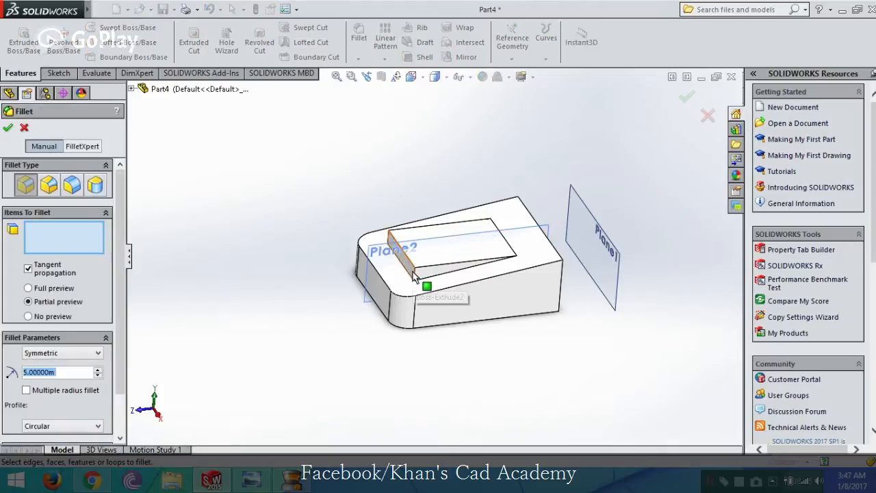
pyautogui.click(414, 274)
pyautogui.click(252, 482)
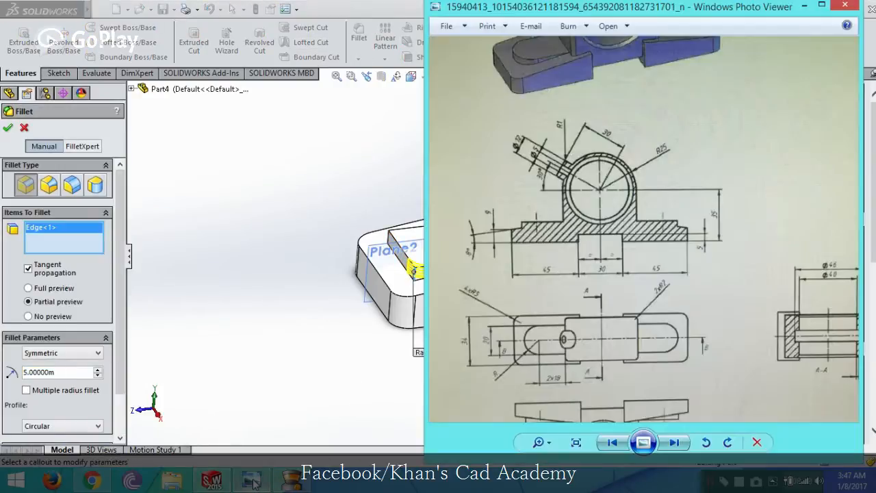
pyautogui.click(253, 482)
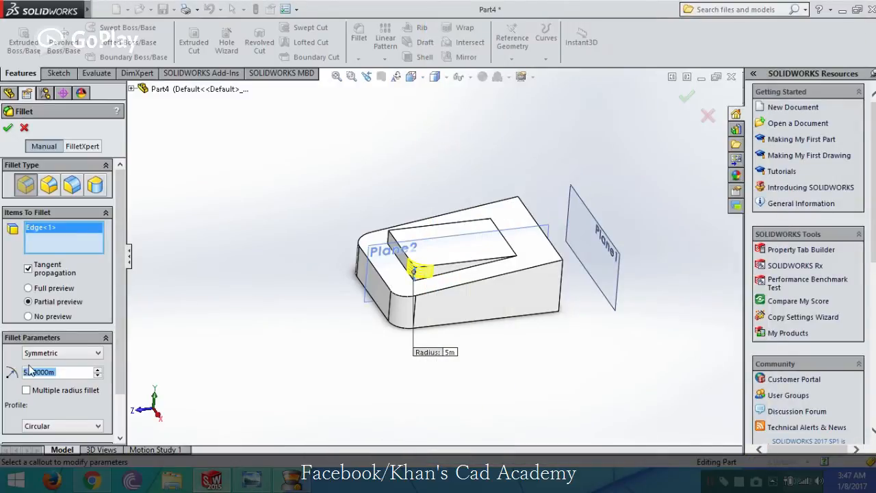
pyautogui.write('10')
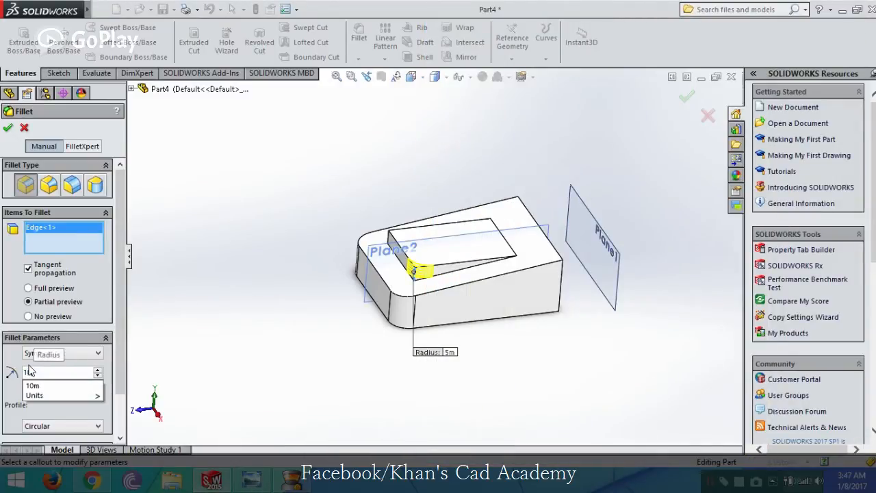
pyautogui.click(390, 237)
pyautogui.click(8, 128)
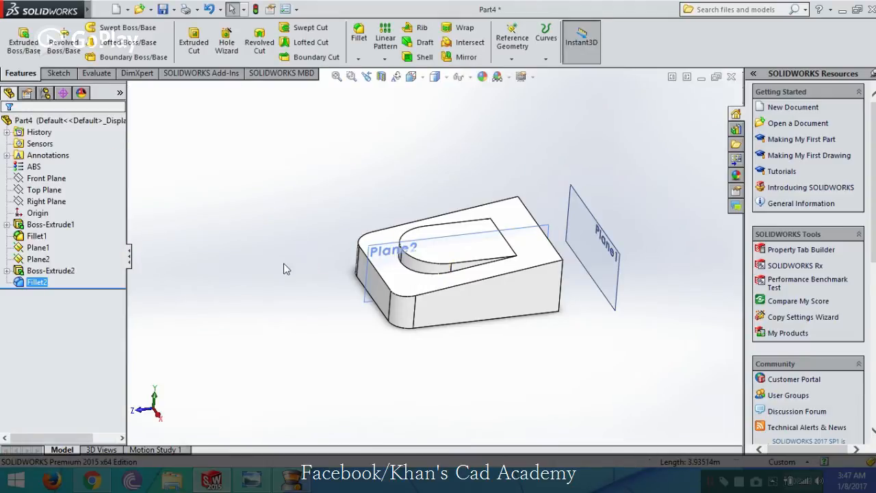
# - Check the reference drawing and mirror the whole base body about Plane1 with full preview, Merge solids off and Knit surfaces on
pyautogui.moveTo(355, 346)
pyautogui.mouseDown(button='middle')
pyautogui.moveTo(371, 387)
pyautogui.moveTo(403, 385)
pyautogui.mouseUp(button='middle')
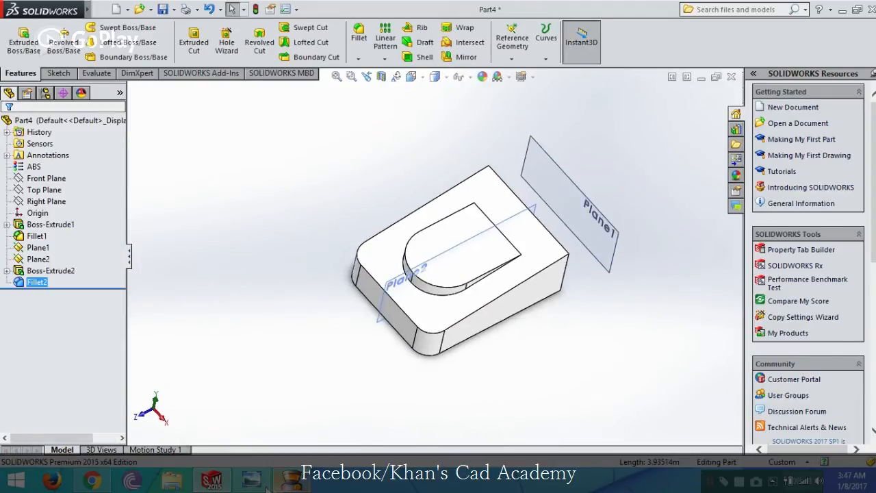
pyautogui.hotkey('alt', 'Tab')
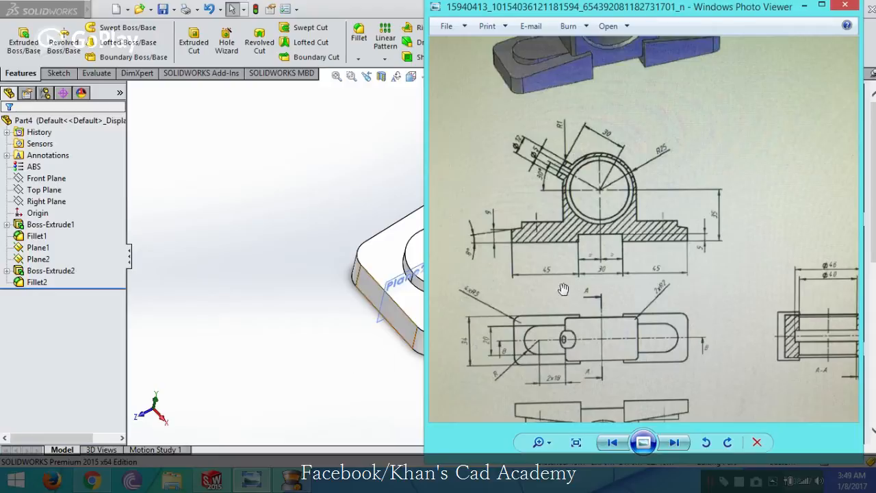
pyautogui.click(317, 308)
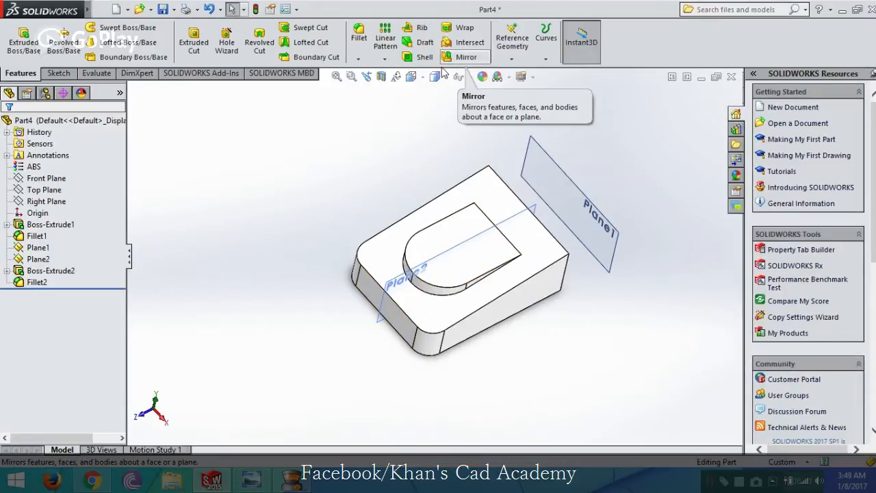
pyautogui.click(458, 57)
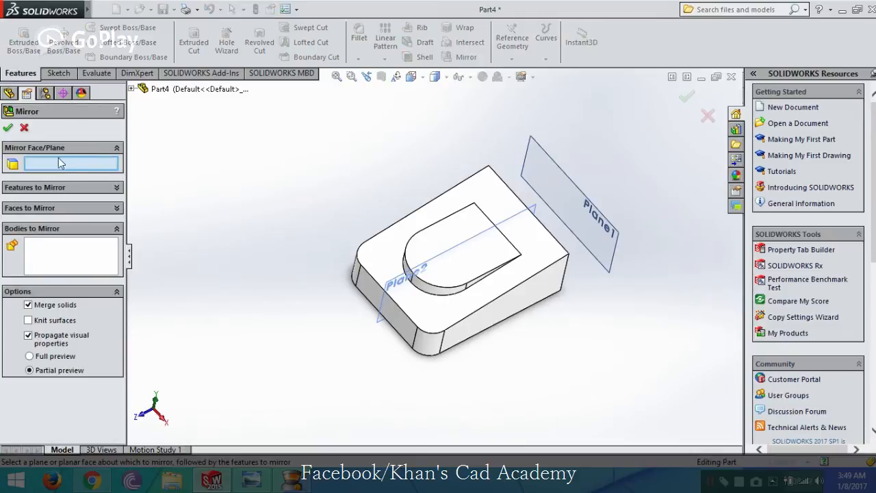
pyautogui.click(563, 196)
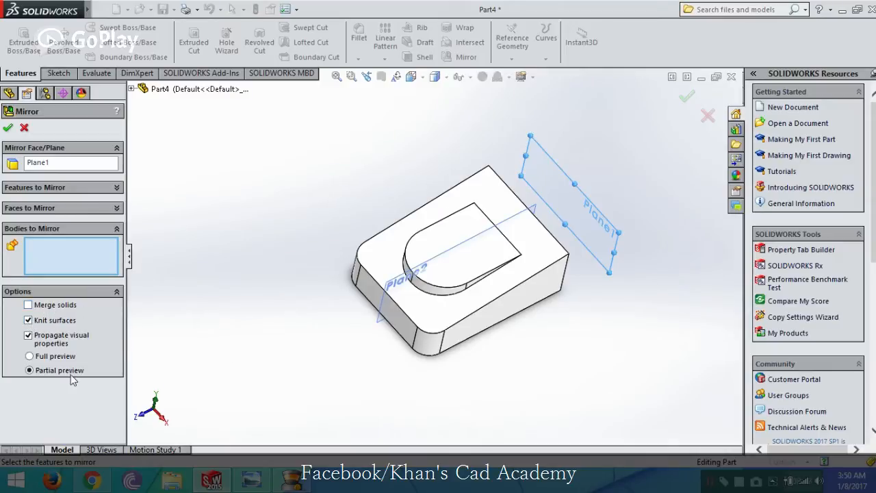
pyautogui.click(67, 356)
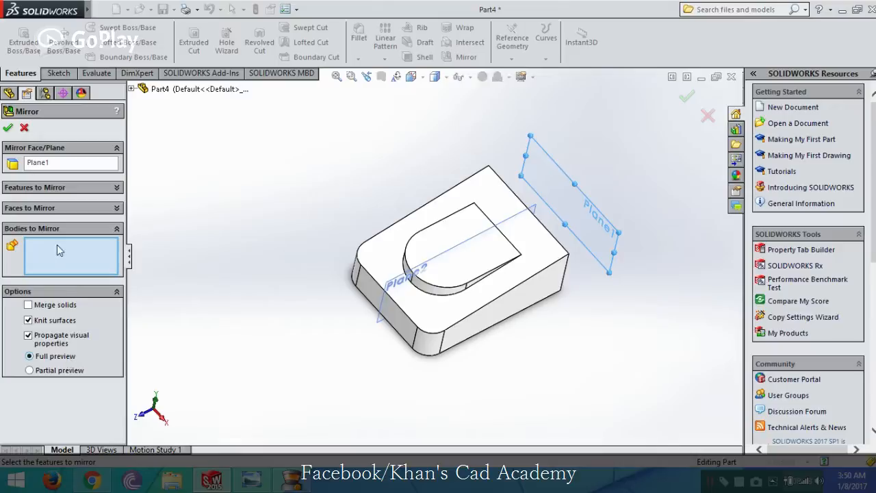
pyautogui.click(420, 261)
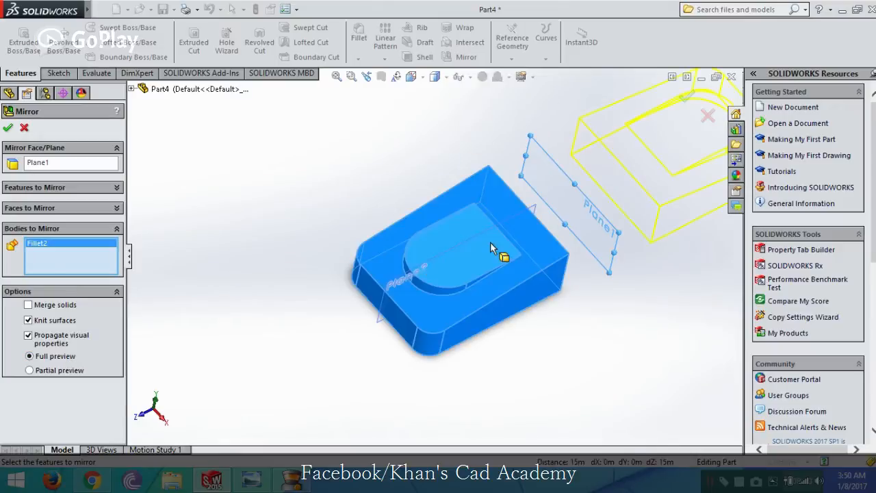
pyautogui.click(8, 128)
# - Save the part to the Desktop as Part4
pyautogui.scroll(3, 461, 260)
pyautogui.moveTo(609, 241); pyautogui.dragTo(218, 176, button='middle')
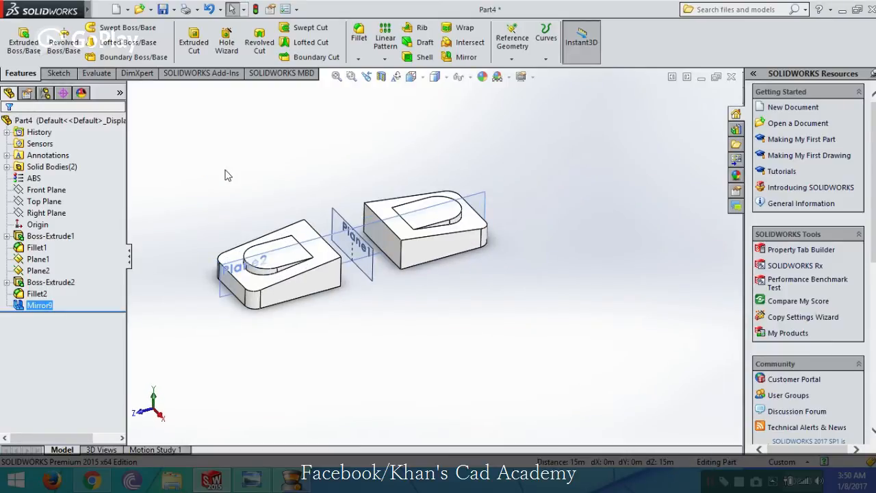
pyautogui.hotkey('ctrl', 's')
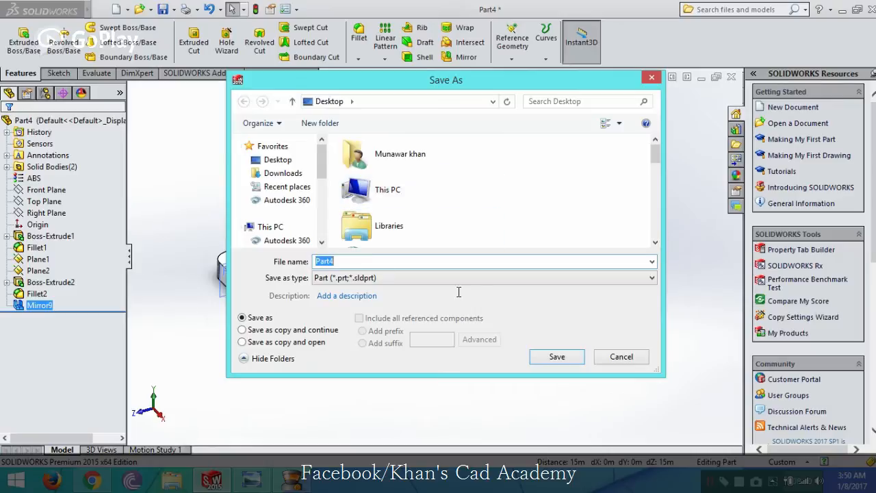
pyautogui.click(541, 359)
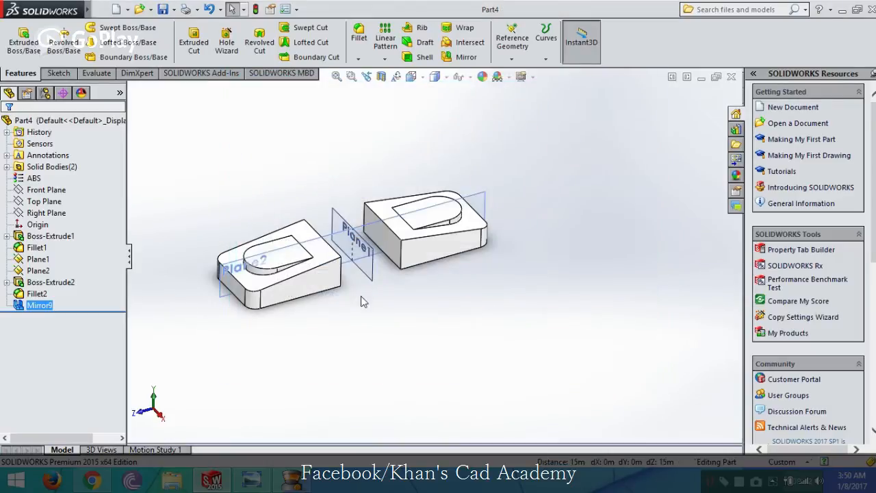
# - Check the housing's front section in the reference drawing and start a sketch on Plane2, viewed normal to it
pyautogui.click(252, 480)
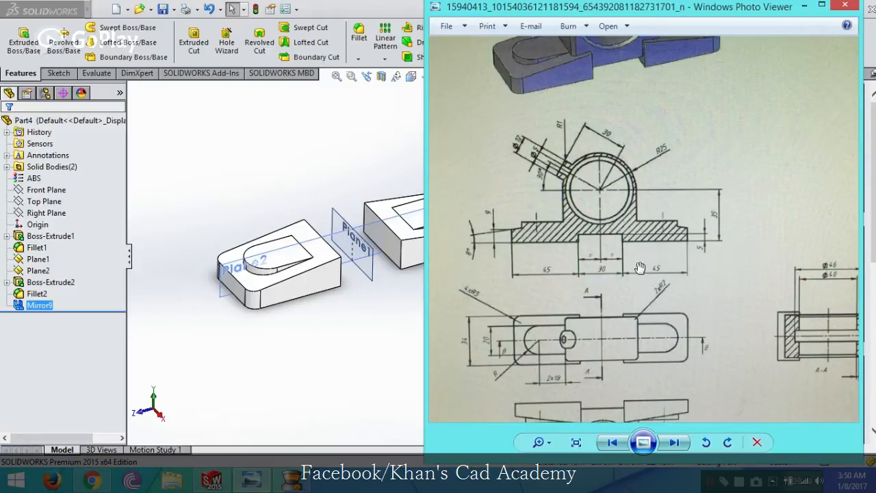
pyautogui.scroll(1, 640, 266)
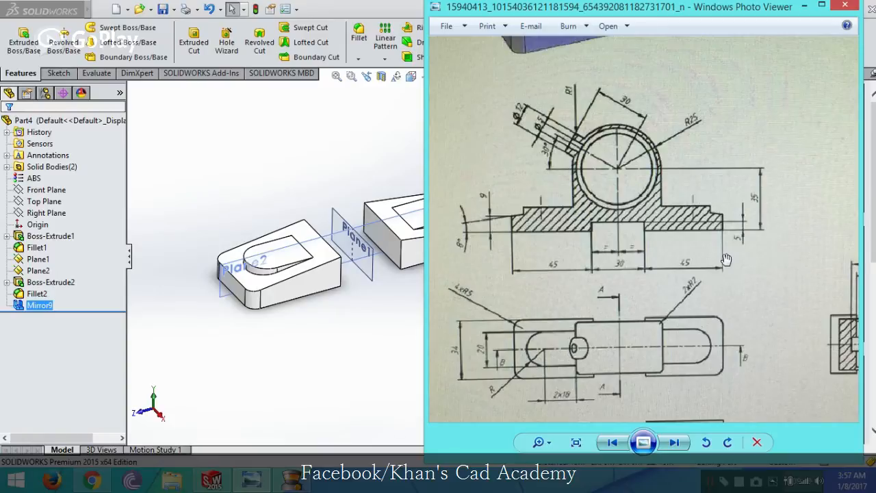
pyautogui.click(365, 366)
pyautogui.click(58, 73)
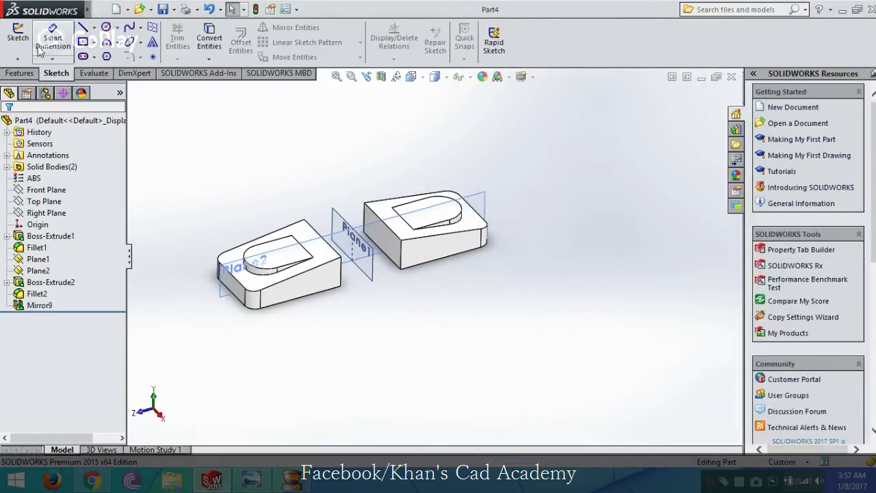
pyautogui.click(18, 37)
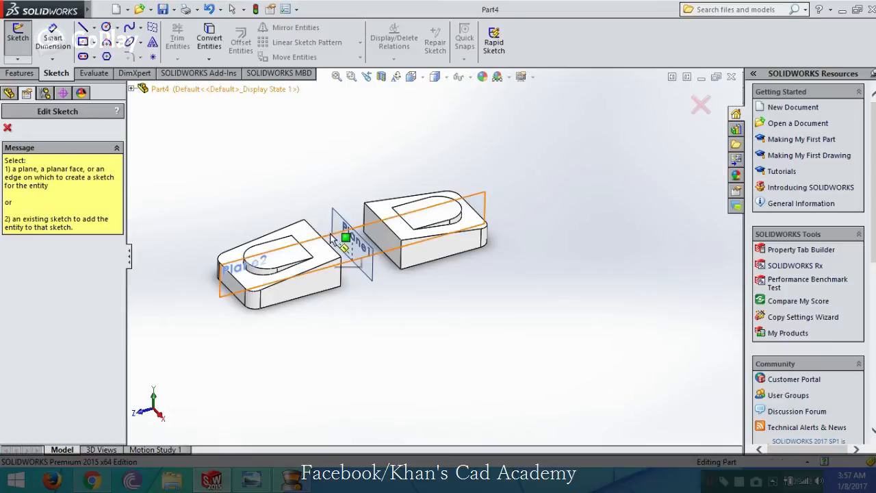
pyautogui.click(330, 233)
pyautogui.rightClick(64, 315)
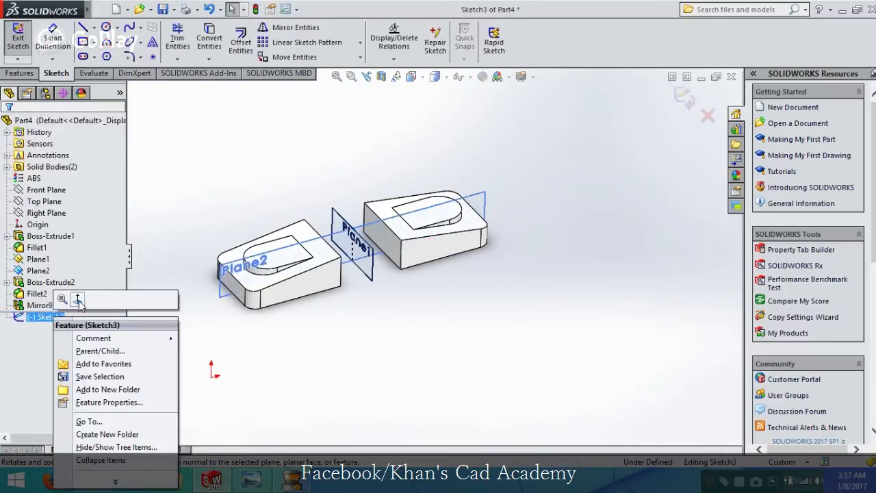
pyautogui.click(77, 299)
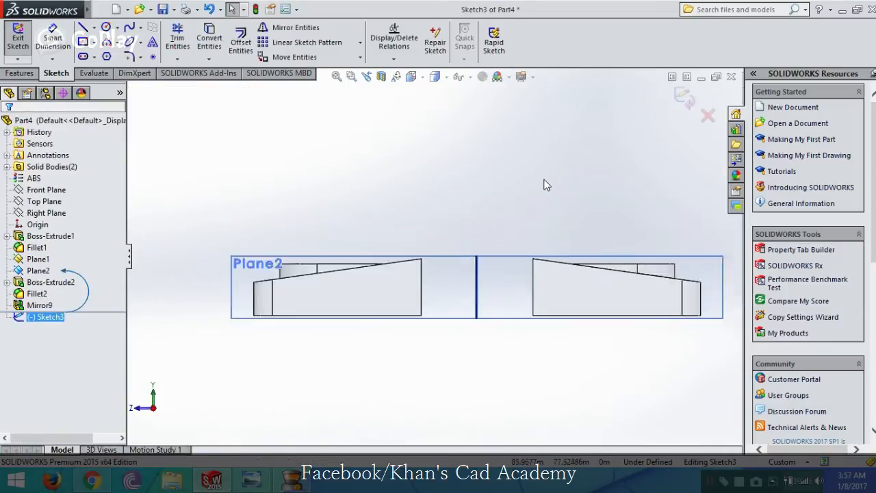
# - Check the reference drawing and draw a horizontal line joining the lower inner corners of the two base halves
pyautogui.click(252, 481)
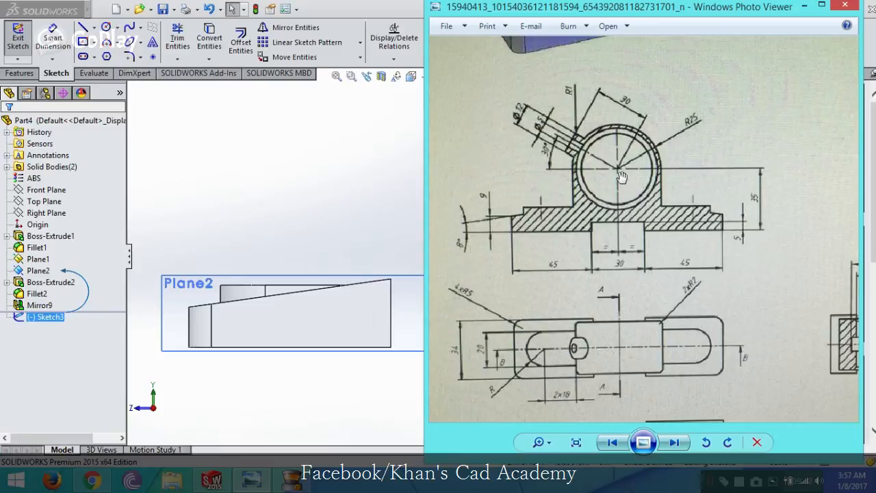
pyautogui.click(313, 132)
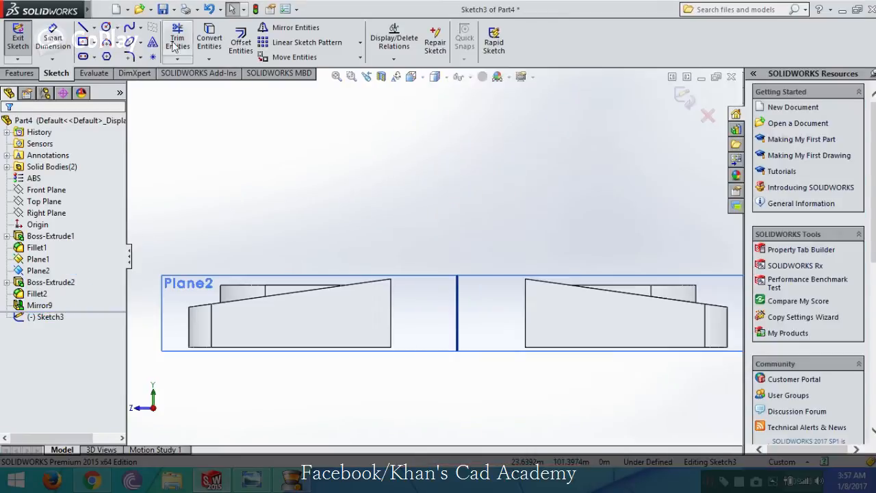
pyautogui.click(83, 27)
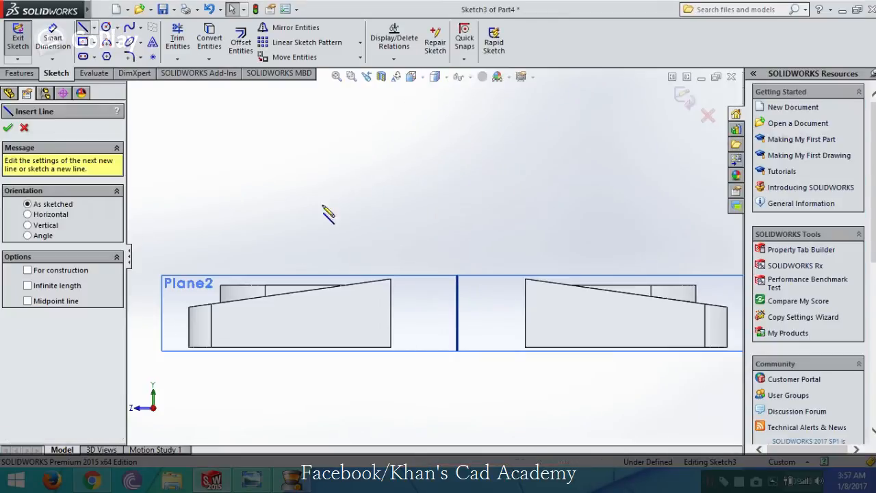
pyautogui.click(390, 348)
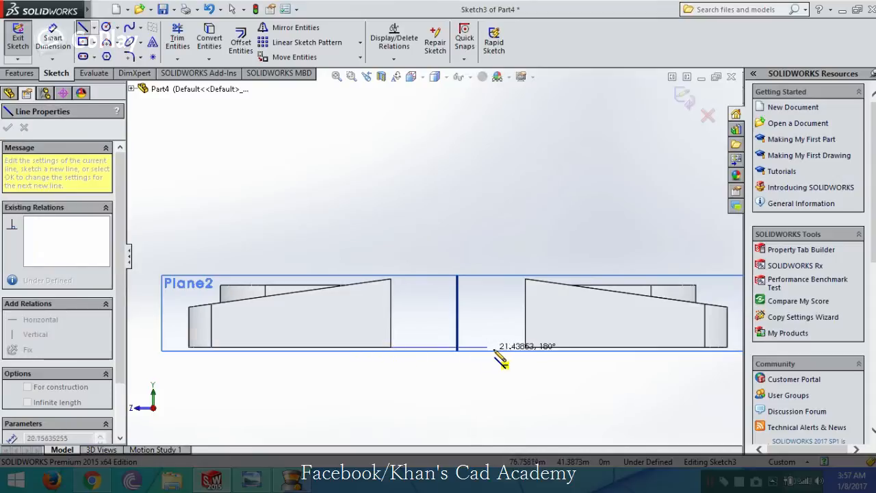
pyautogui.click(525, 347)
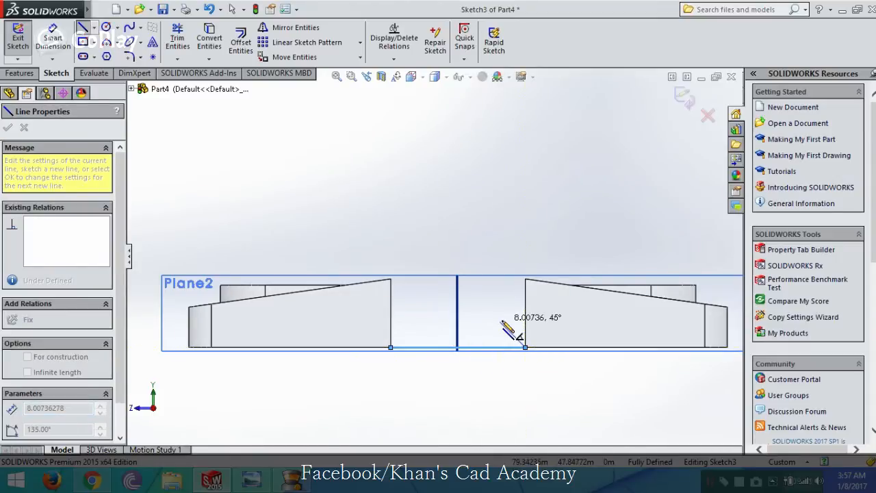
pyautogui.press('Escape')
# - Draw a vertical line about 32.3 m long upward from the midpoint of the horizontal line between the bases
pyautogui.press('l')
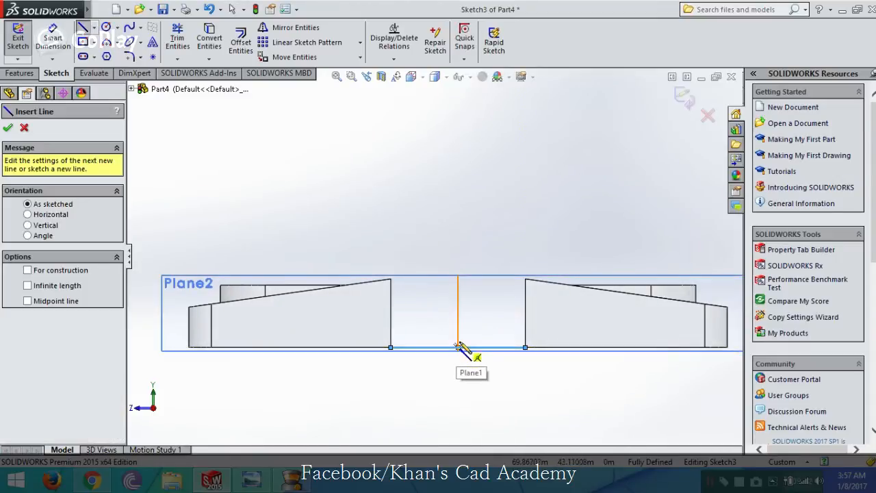
pyautogui.scroll(4, 459, 349)
pyautogui.scroll(-8, 459, 332)
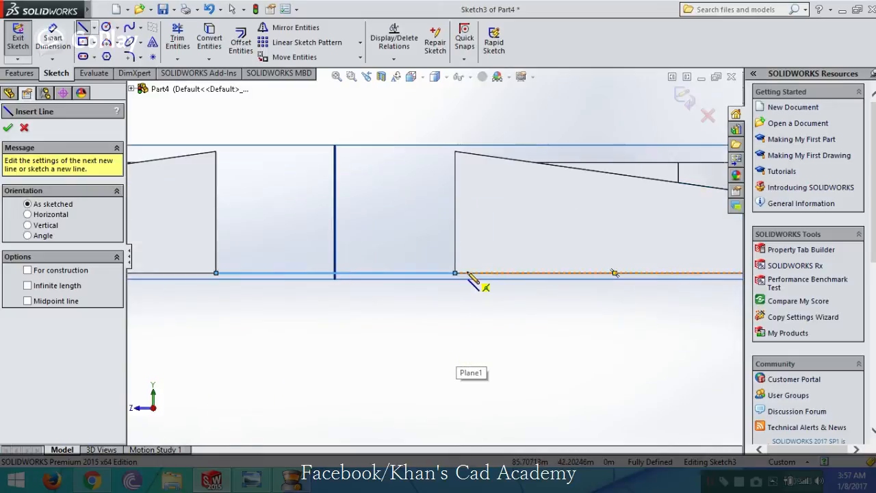
pyautogui.scroll(4, 436, 289)
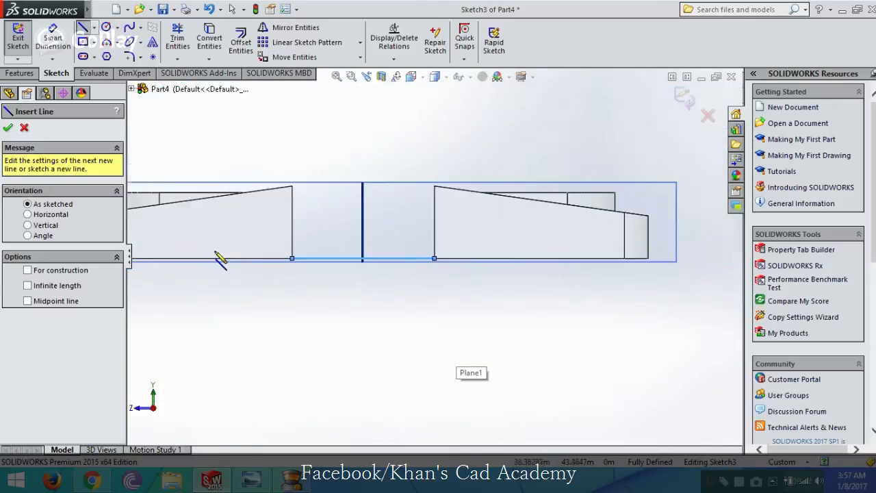
pyautogui.scroll(-5, 375, 267)
pyautogui.scroll(3, 494, 265)
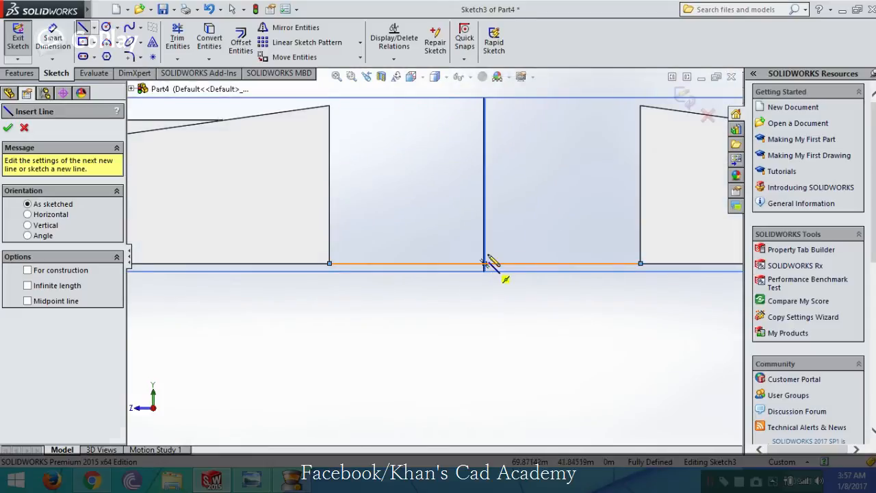
pyautogui.click(486, 264)
pyautogui.scroll(2, 499, 185)
pyautogui.scroll(3, 500, 195)
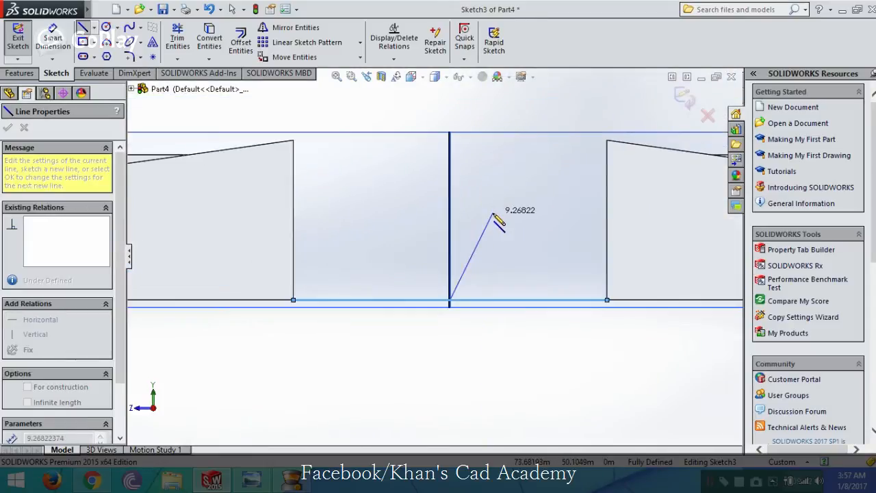
pyautogui.click(442, 117)
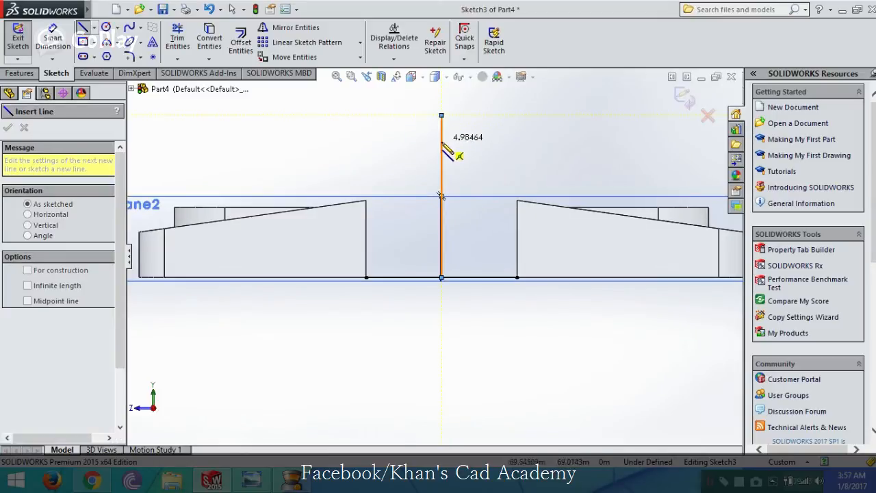
pyautogui.press('Escape')
# - Set the vertical centre line's length to 35 m
pyautogui.click(442, 145)
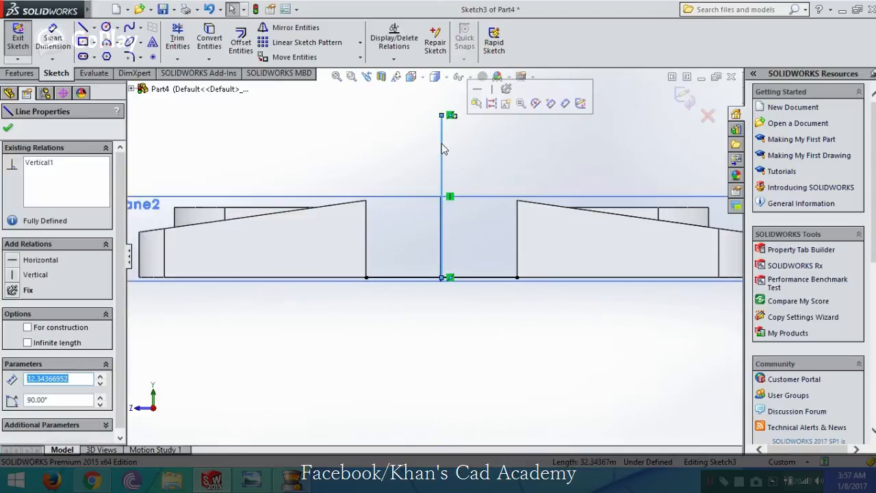
pyautogui.write('35')
pyautogui.press('Return')
pyautogui.scroll(2, 472, 252)
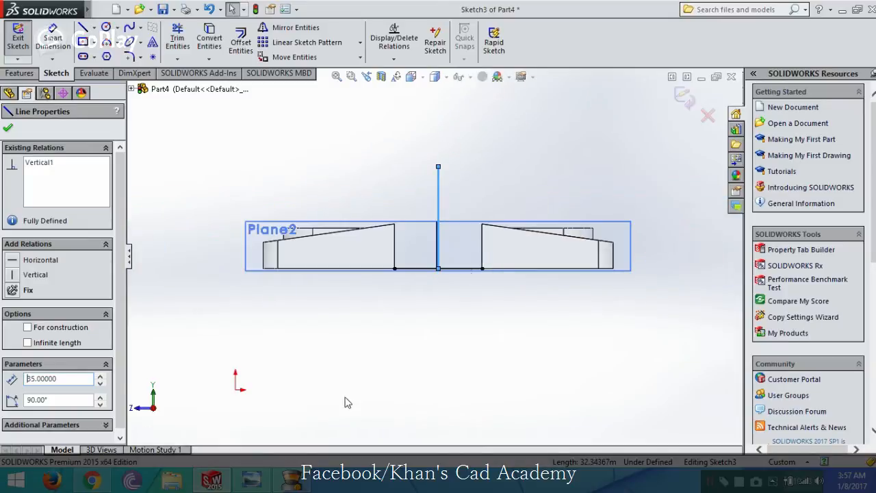
# - Check the reference drawing and draw a circle of 25 m radius centred on the vertical line's upper end
pyautogui.click(252, 481)
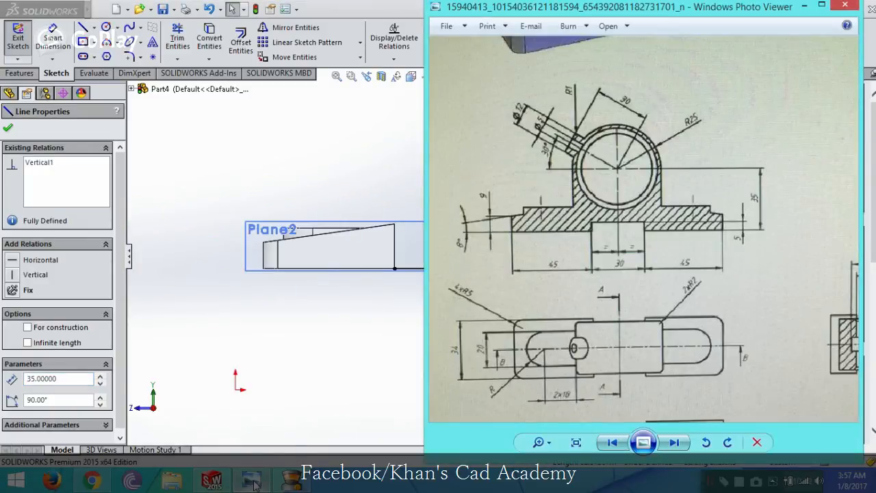
pyautogui.click(251, 481)
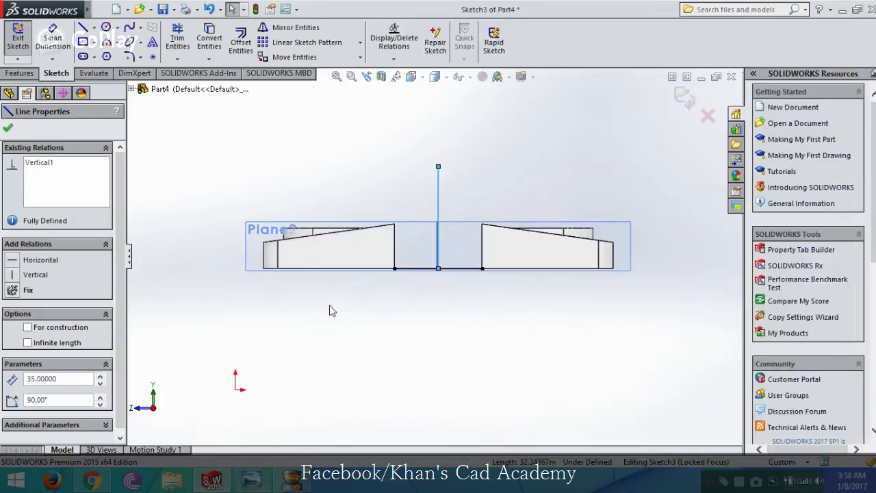
pyautogui.press('Escape')
pyautogui.click(106, 26)
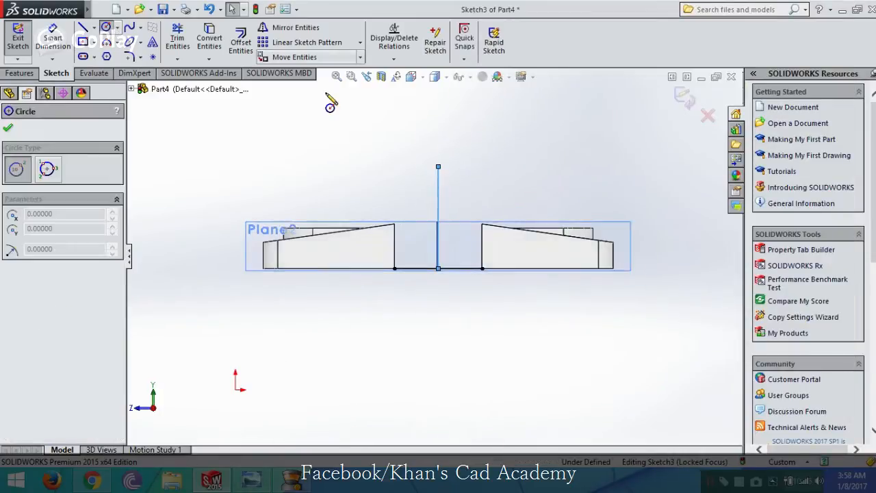
pyautogui.click(438, 167)
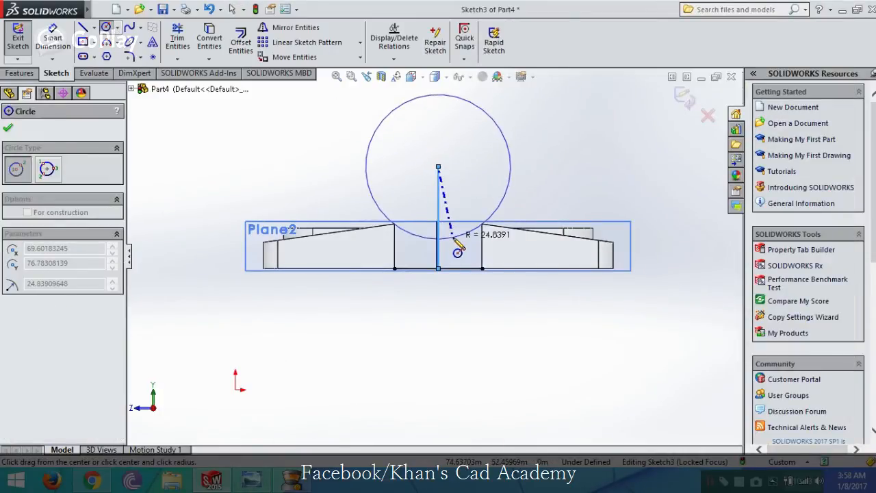
pyautogui.click(454, 239)
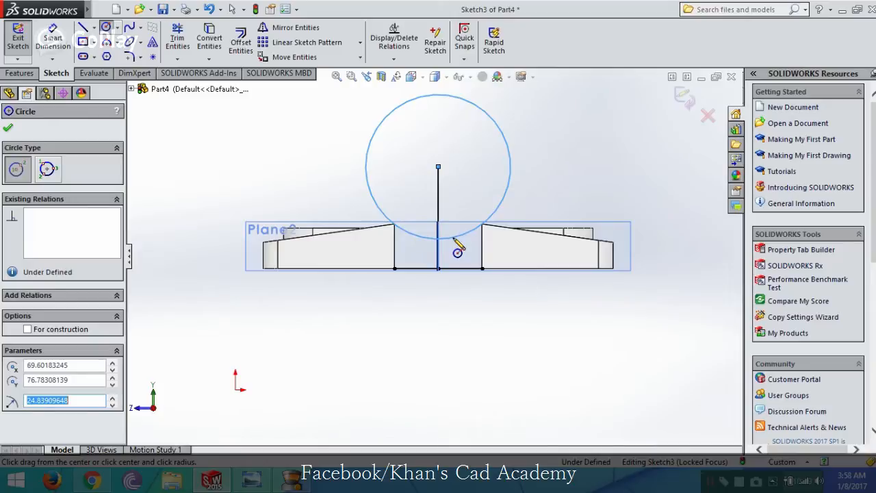
pyautogui.write('25')
pyautogui.press('Return')
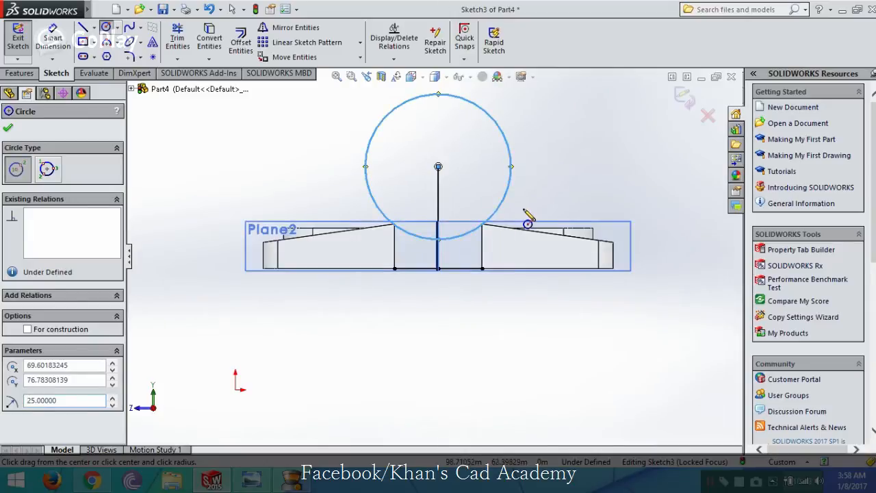
pyautogui.scroll(2, 444, 255)
pyautogui.scroll(-4, 442, 254)
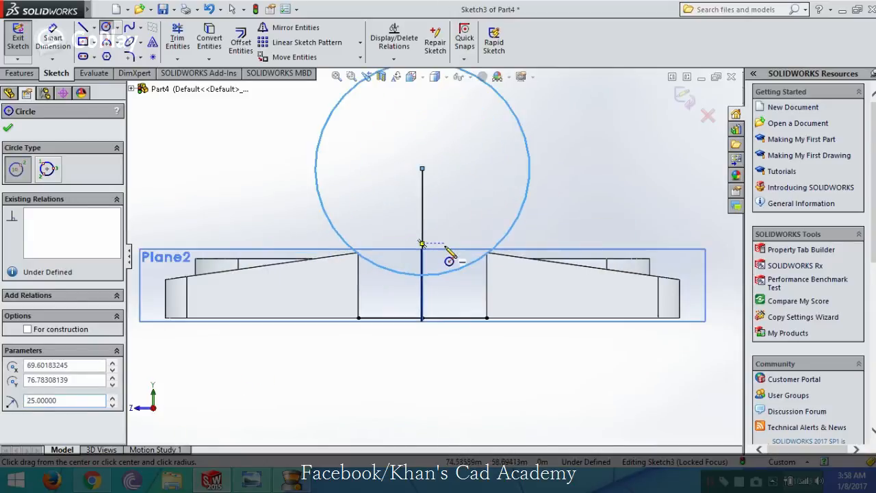
pyautogui.scroll(-4, 453, 263)
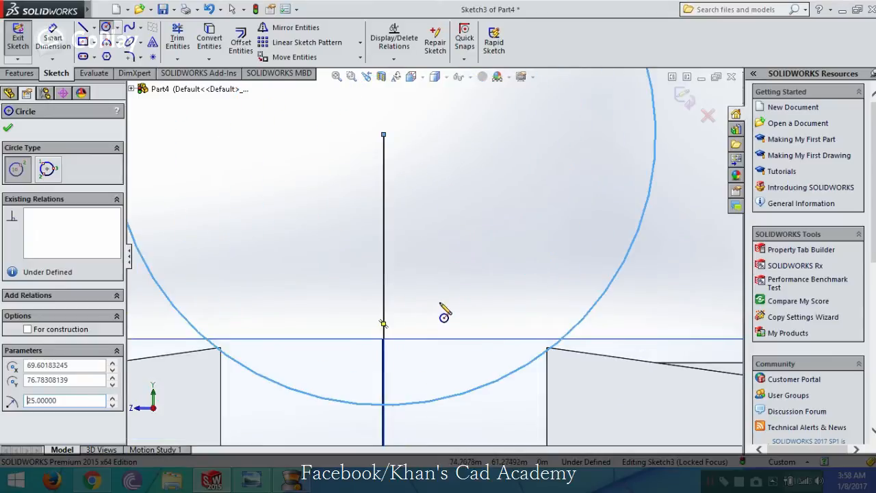
pyautogui.press('Escape')
pyautogui.click(384, 276)
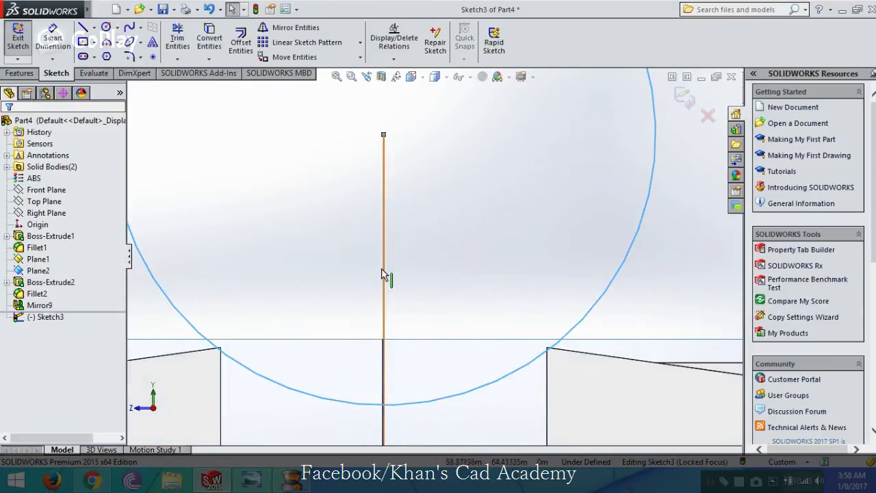
pyautogui.scroll(3, 383, 276)
pyautogui.scroll(2, 309, 239)
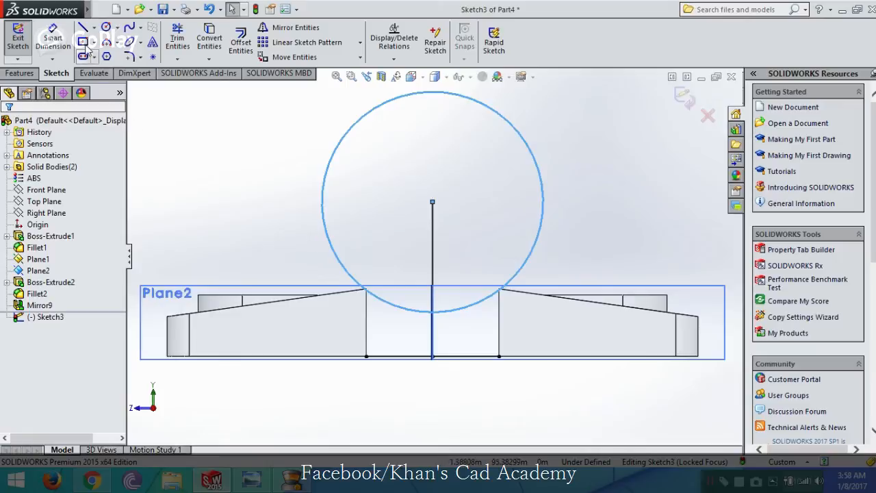
# - Draw a vertical line about 21.08 m long from the circle's left quadrant down to the left base half's sloped top edge
pyautogui.click(82, 27)
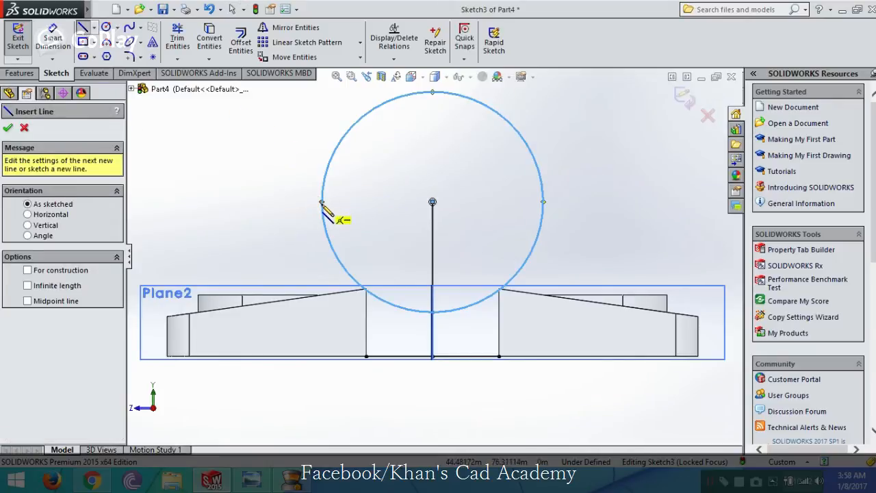
pyautogui.click(322, 203)
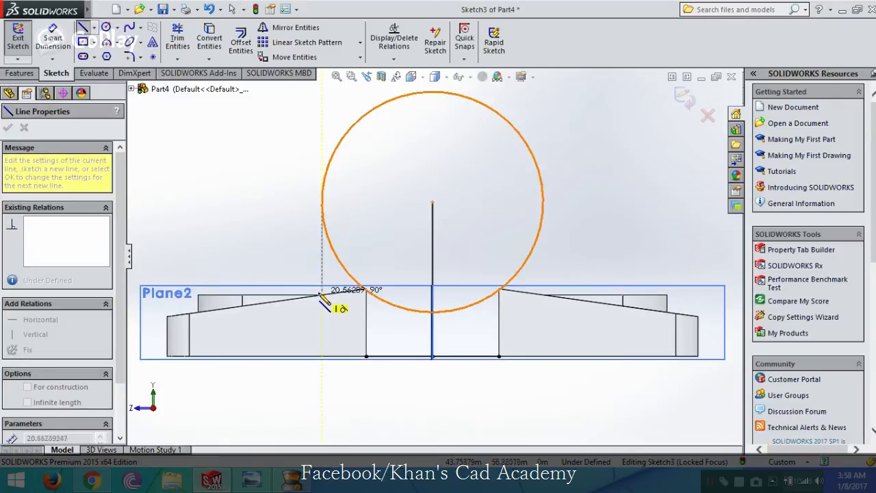
pyautogui.scroll(2, 370, 298)
pyautogui.scroll(-4, 383, 274)
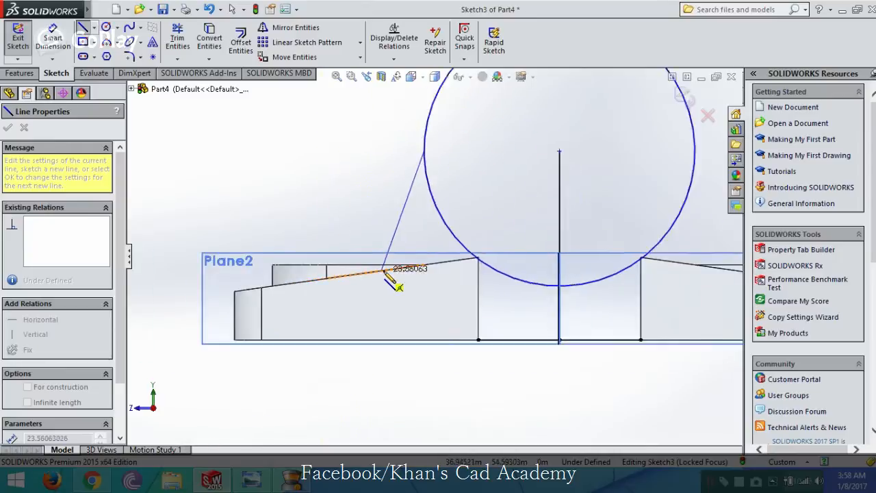
pyautogui.scroll(-2, 425, 264)
pyautogui.scroll(-3, 452, 261)
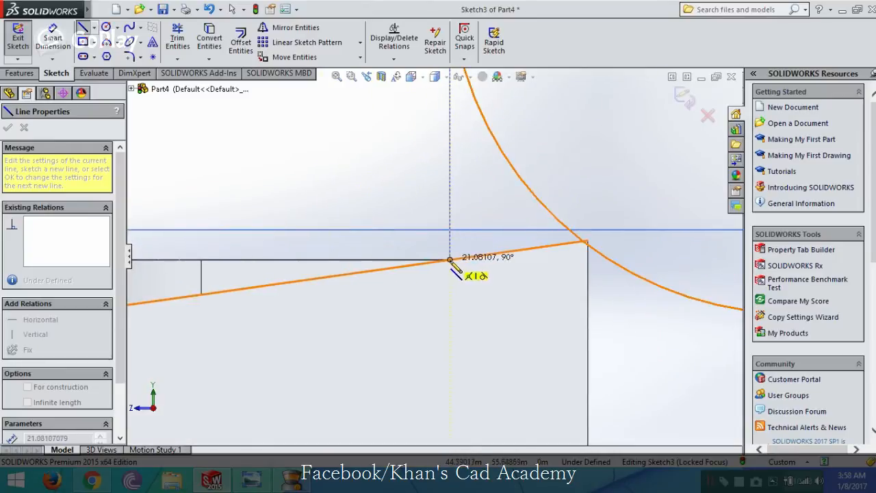
pyautogui.click(450, 261)
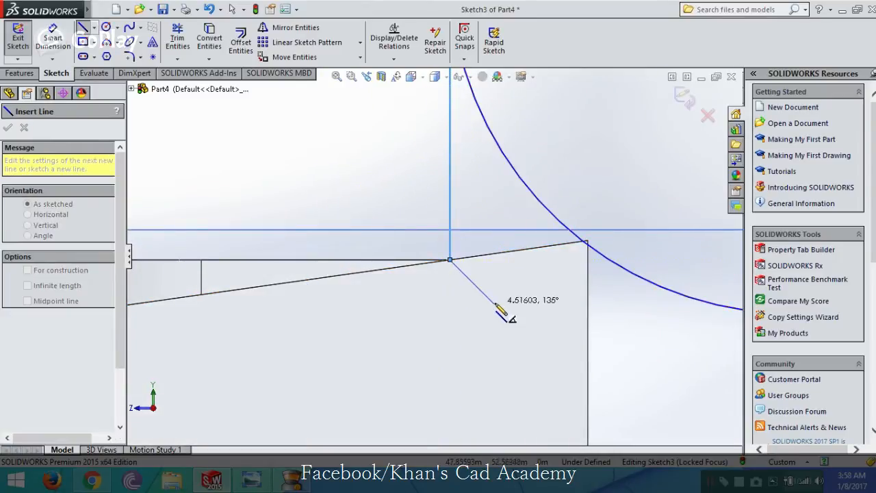
pyautogui.press('Escape')
# - Draw a matching vertical line about 21.08 m long from the circle's right quadrant down to the right base half's sloped edge
pyautogui.scroll(3, 493, 302)
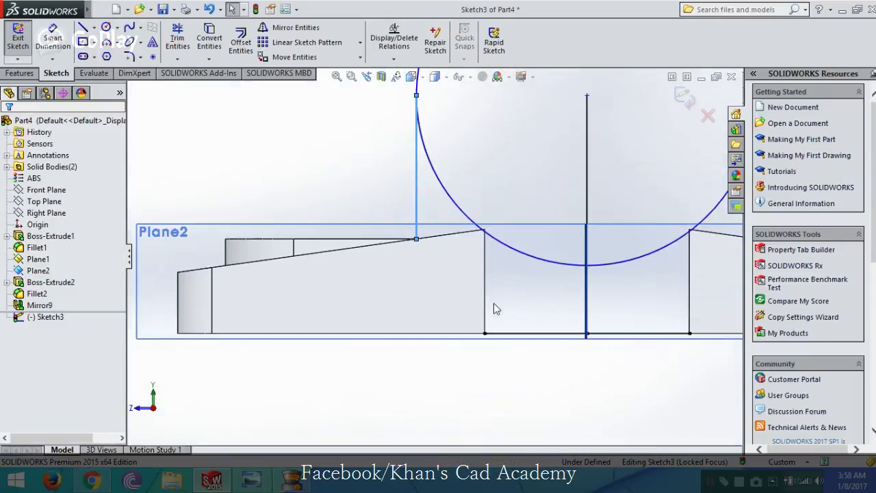
pyautogui.scroll(3, 497, 309)
pyautogui.press('l')
pyautogui.scroll(2, 551, 200)
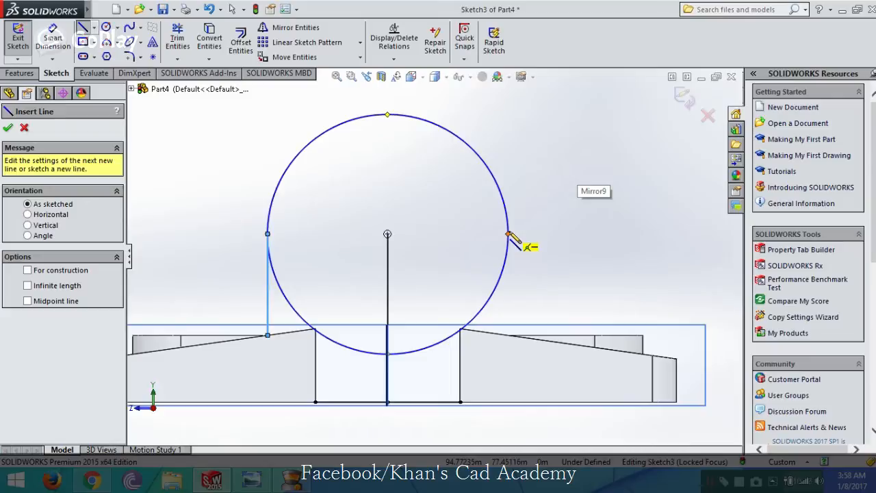
pyautogui.click(508, 234)
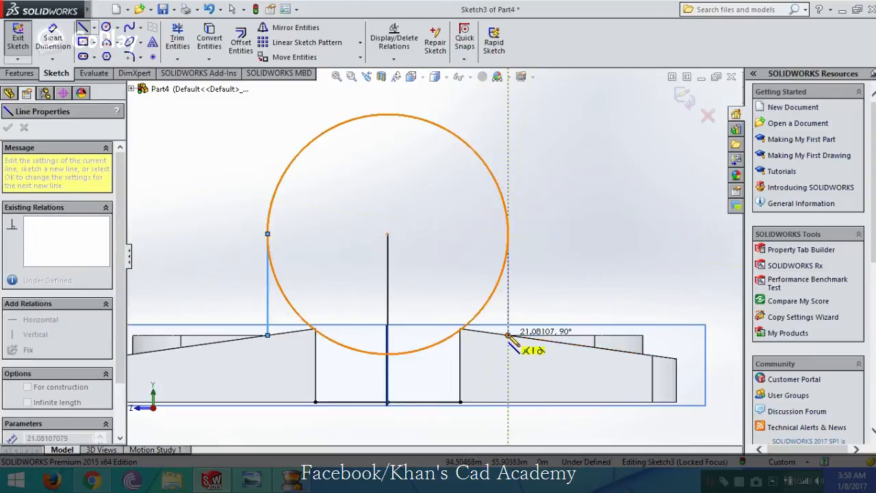
pyautogui.doubleClick(508, 335)
pyautogui.press('Escape')
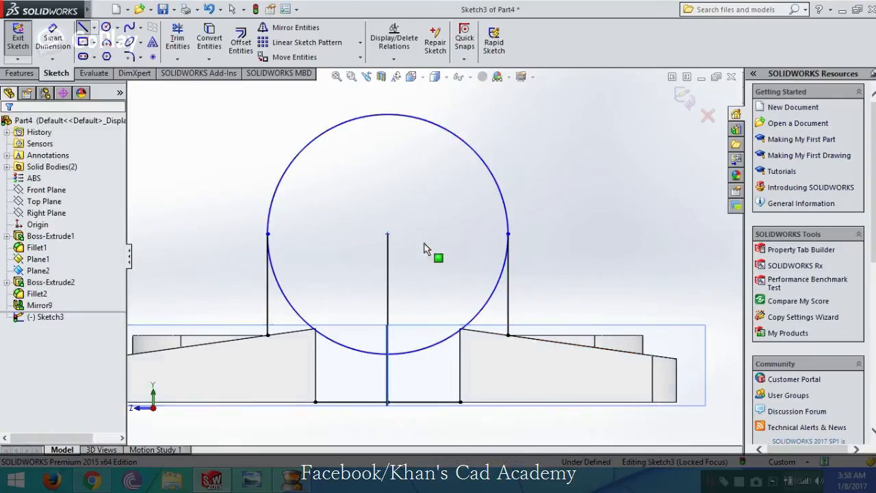
# - Trim away the vertical centre line and the circle's lower half, leaving the upper semicircle joined to the two side lines
pyautogui.click(177, 38)
pyautogui.click(387, 308)
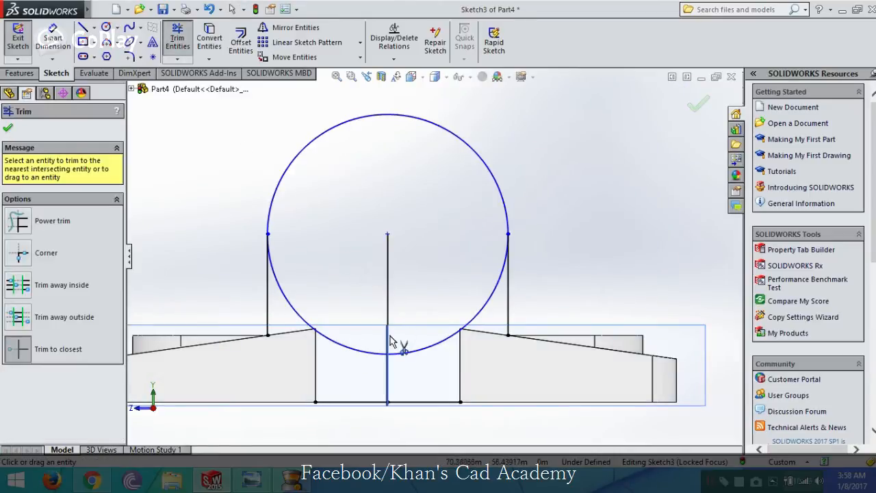
pyautogui.click(398, 354)
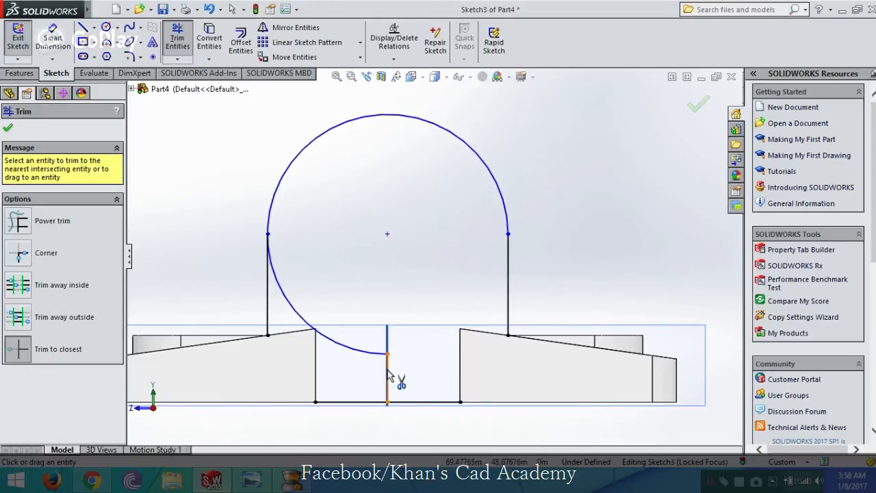
pyautogui.click(382, 360)
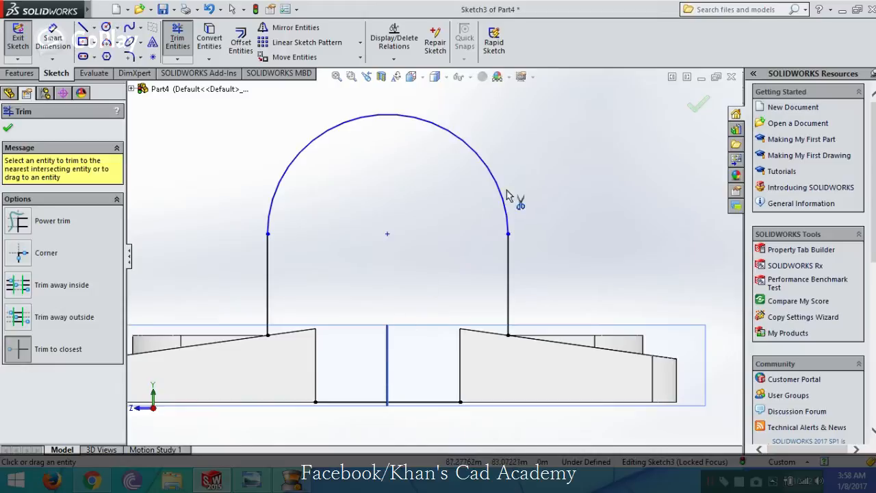
pyautogui.click(698, 104)
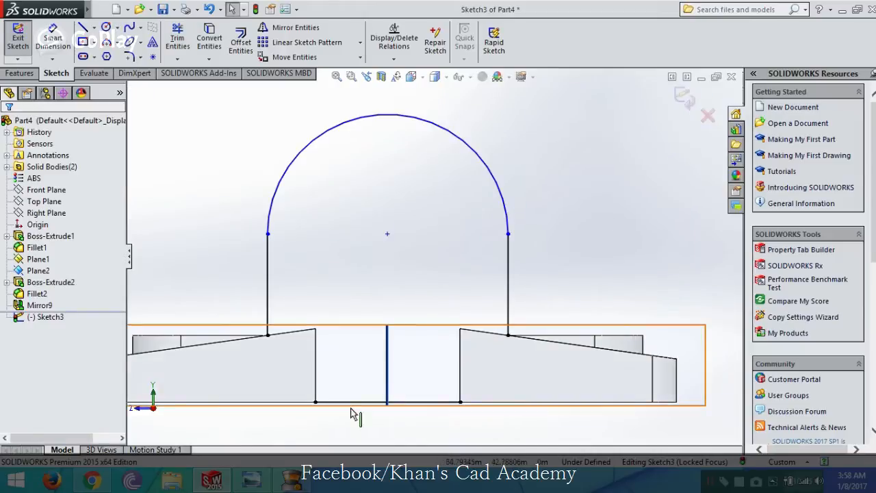
# - Check the housing's section view in the reference drawing
pyautogui.click(251, 480)
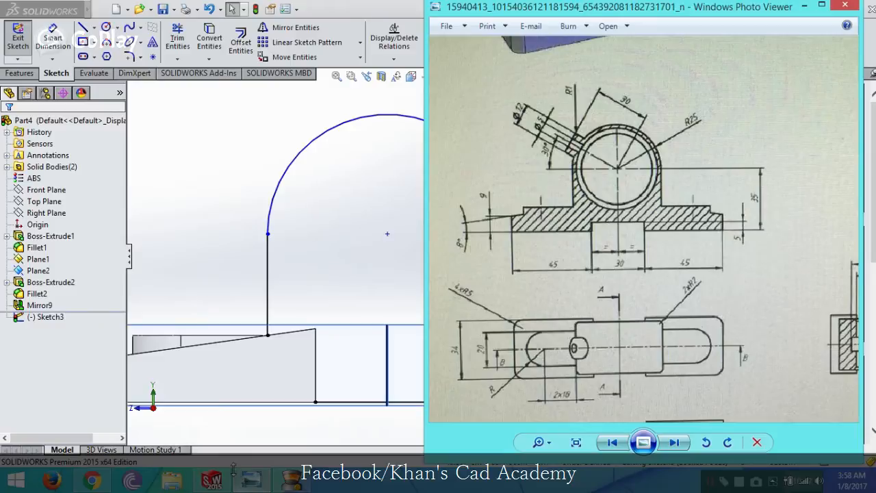
pyautogui.moveTo(232, 487)
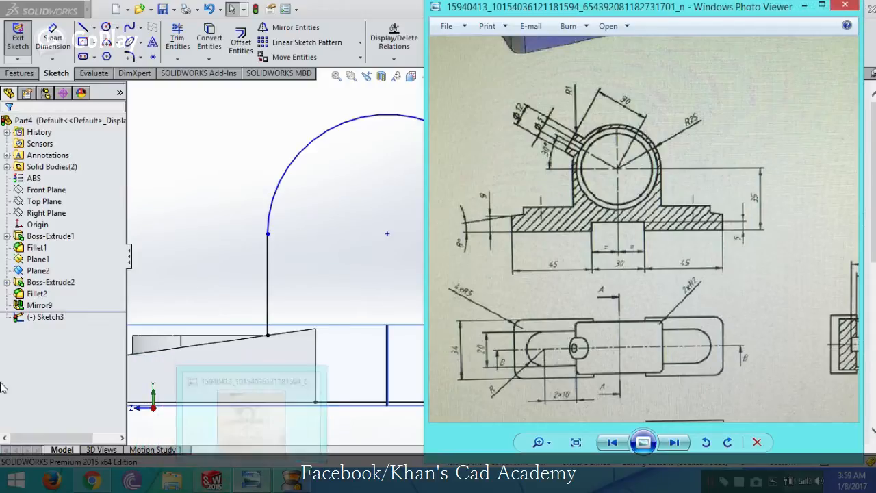
pyautogui.click(806, 7)
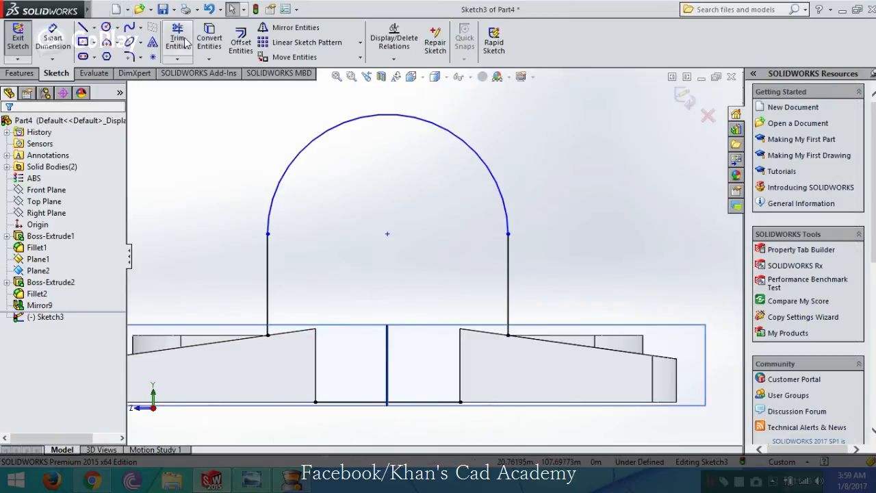
# - Convert both base halves' sloped top and inner vertical edges into sketch lines and trim the sloped lines' ends outside the housing profile
pyautogui.click(209, 41)
pyautogui.scroll(3, 304, 326)
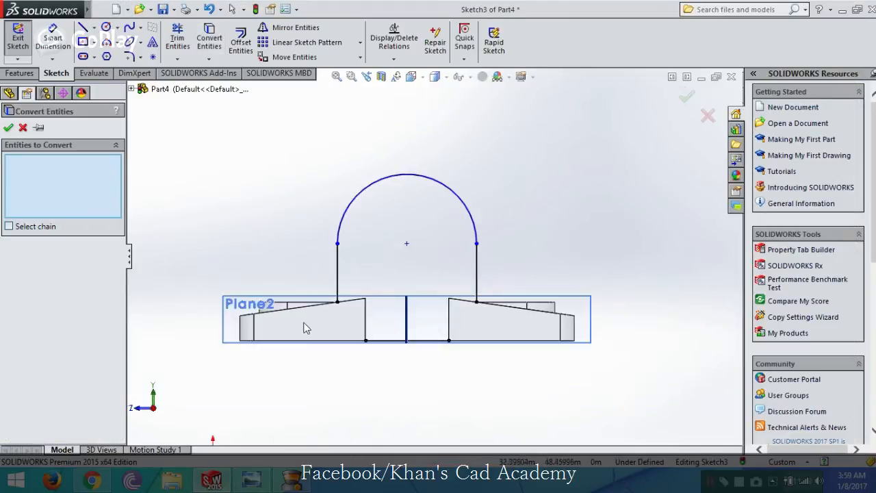
pyautogui.scroll(-3, 375, 275)
pyautogui.click(405, 275)
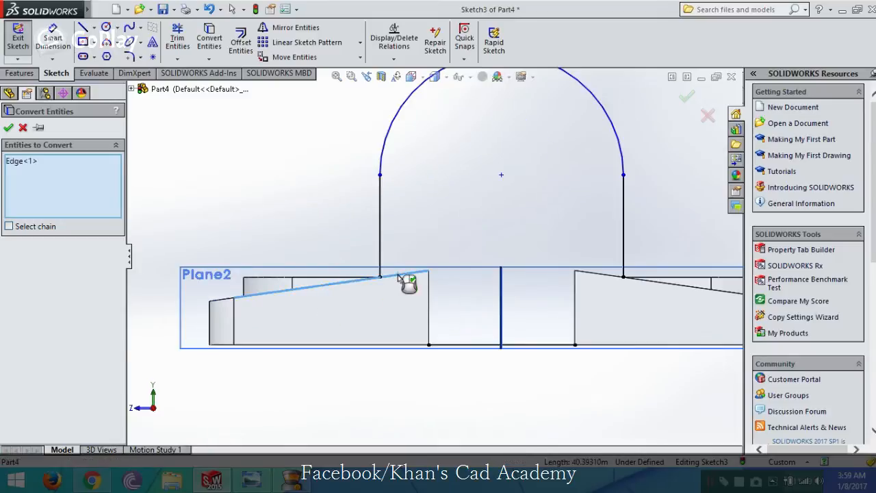
pyautogui.click(428, 301)
pyautogui.click(574, 298)
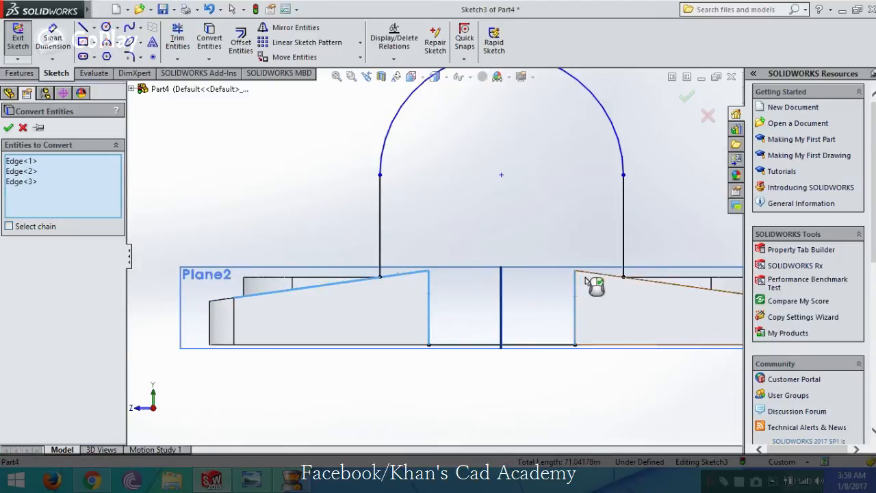
pyautogui.click(587, 274)
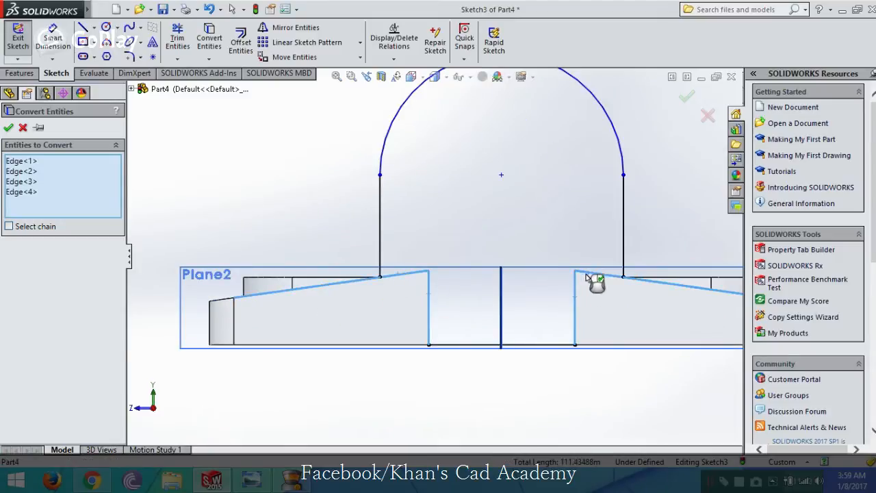
pyautogui.click(8, 129)
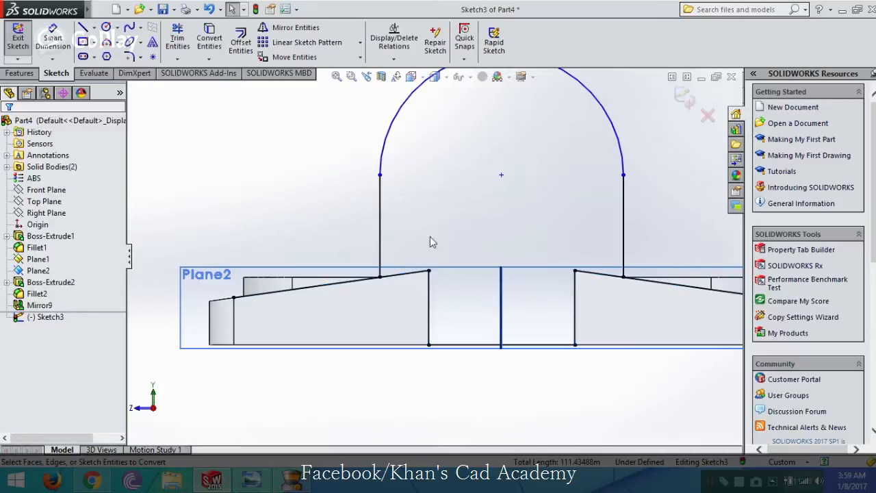
pyautogui.click(177, 40)
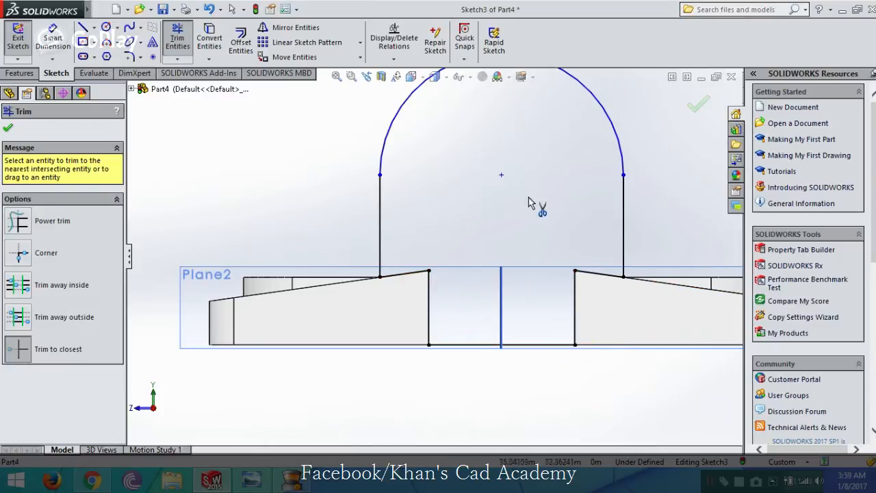
pyautogui.click(8, 130)
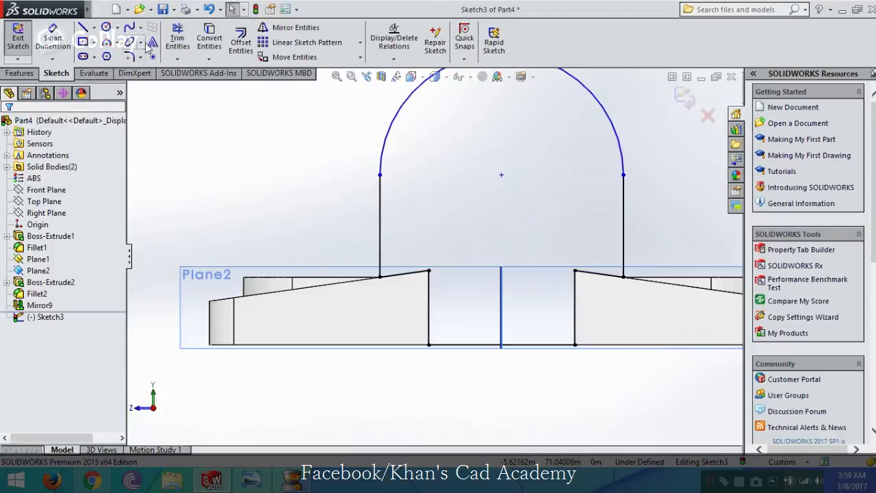
# - Try to offset the chained housing profile outward by 5 m, starting from the line between the bases
pyautogui.click(241, 41)
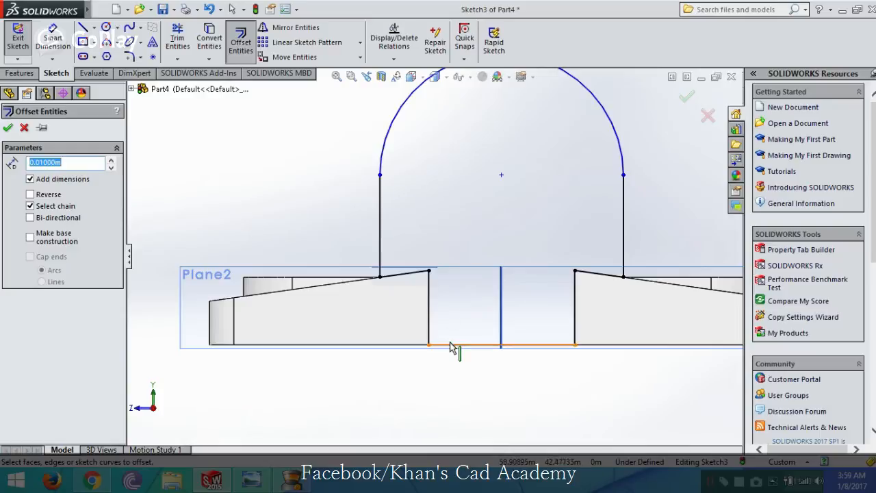
pyautogui.click(458, 344)
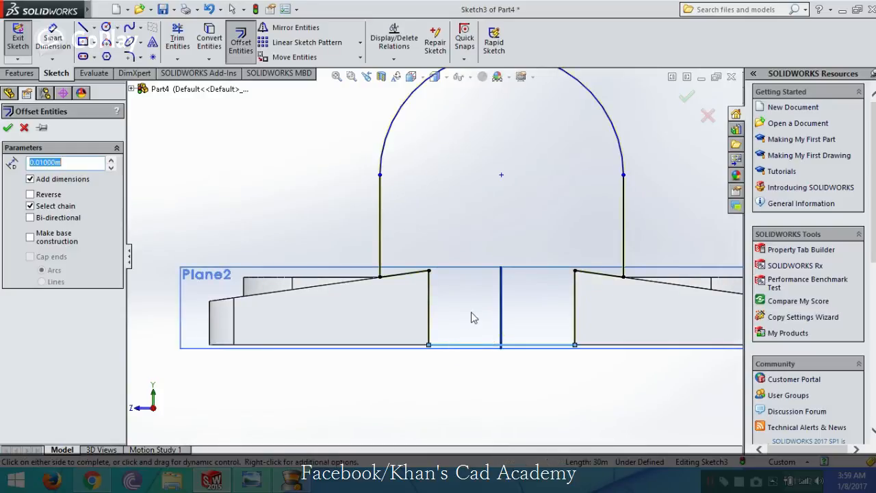
pyautogui.click(157, 228)
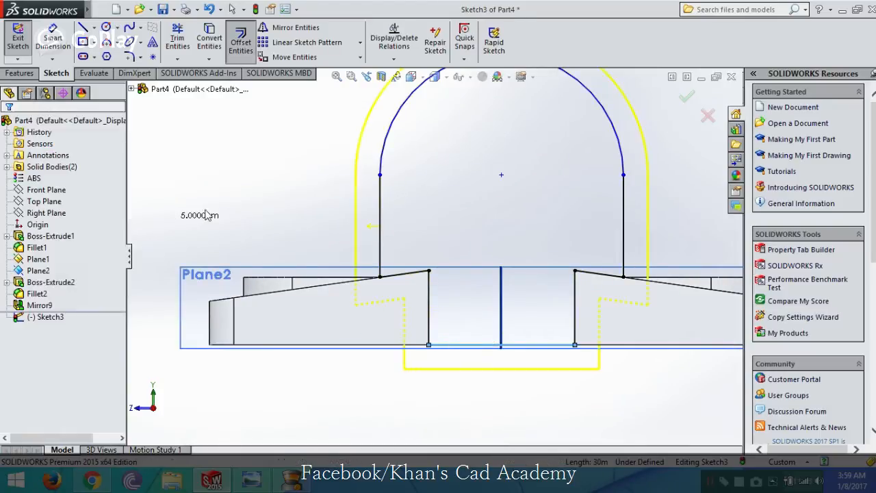
pyautogui.hotkey('ctrl', 'z')
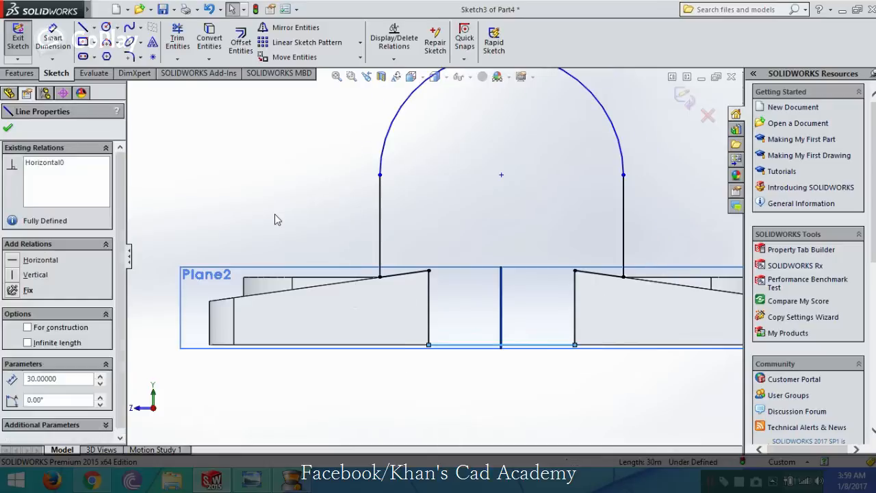
pyautogui.click(461, 345)
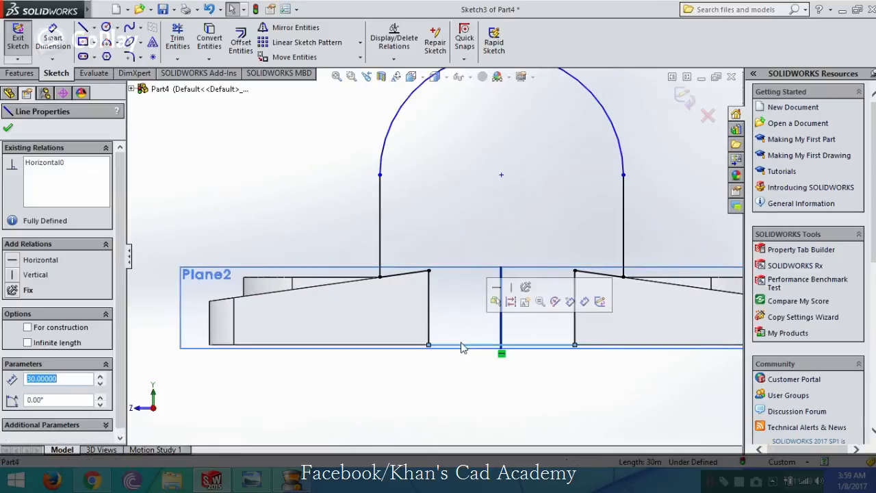
pyautogui.press('Escape')
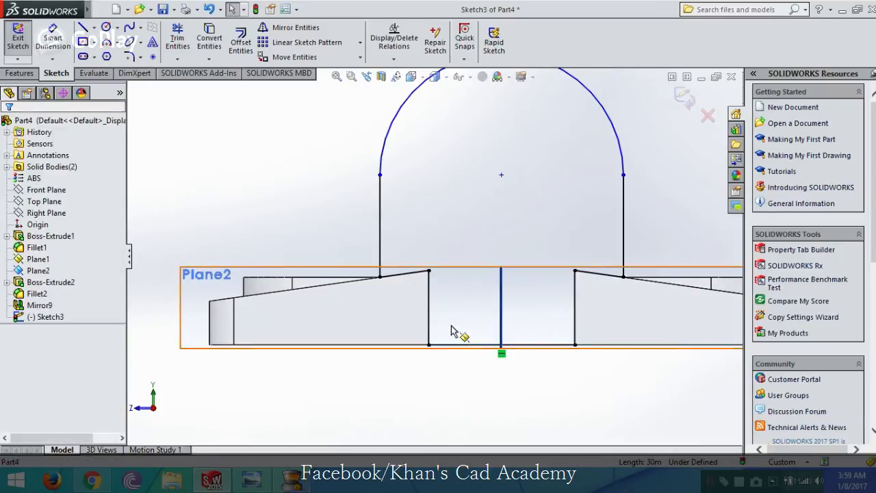
pyautogui.click(456, 345)
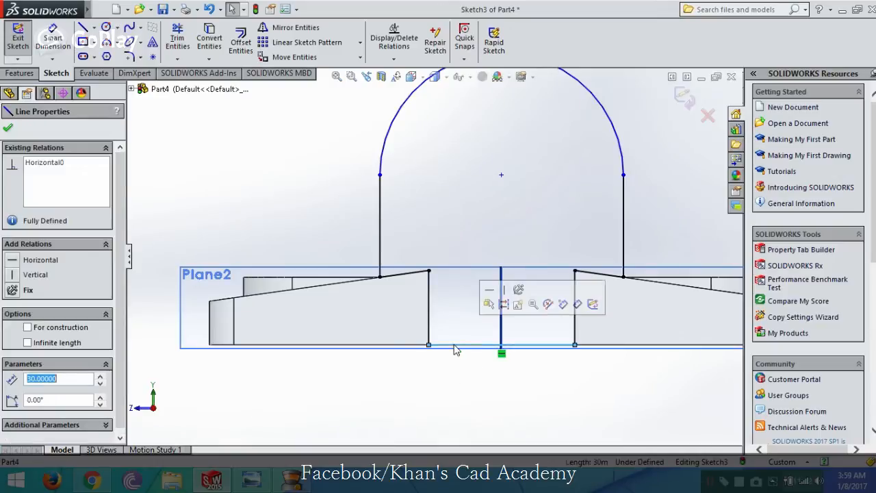
pyautogui.click(386, 209)
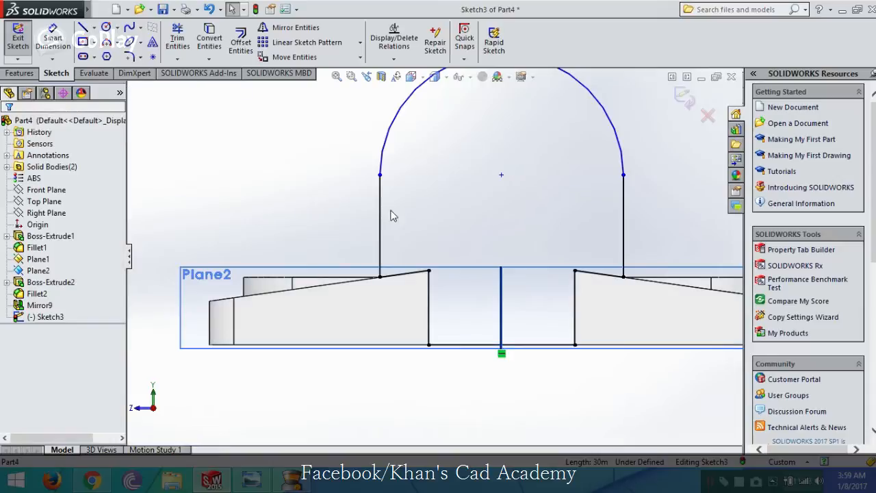
# - Sketch a vertical line about 5.85 m long upward from the left base half's lower inner corner along its inner edge
pyautogui.click(82, 27)
pyautogui.click(429, 345)
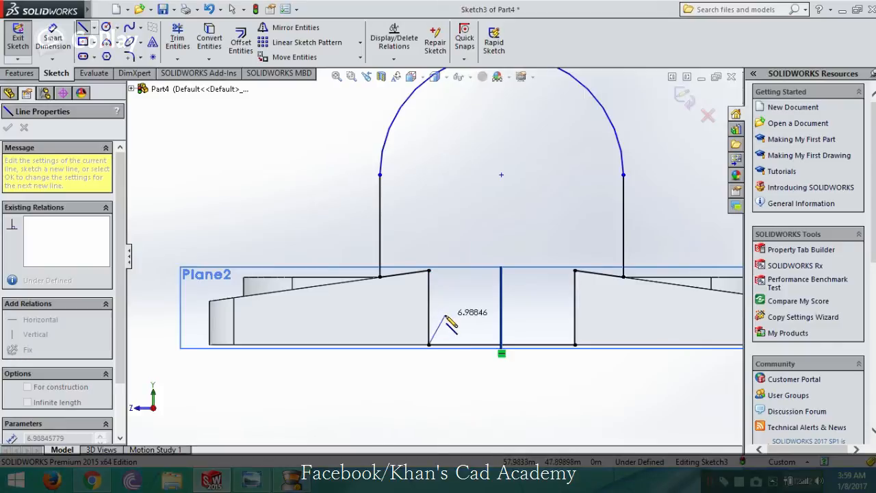
pyautogui.click(428, 308)
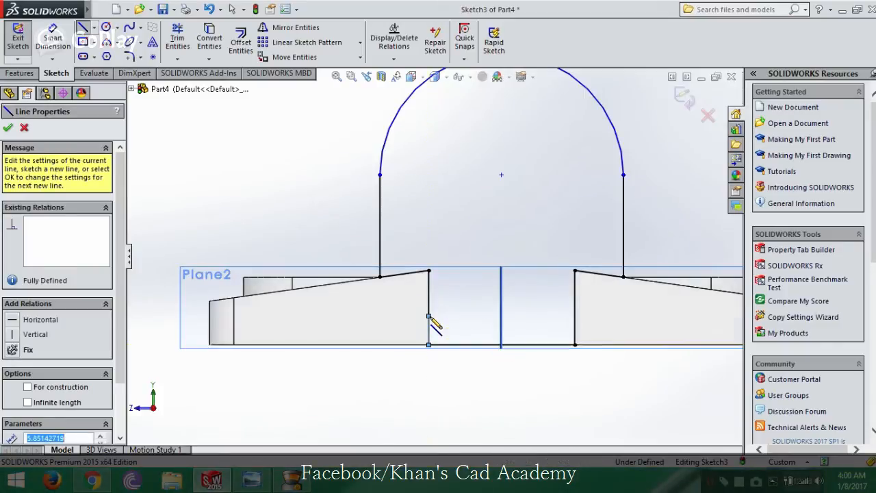
pyautogui.press('Escape')
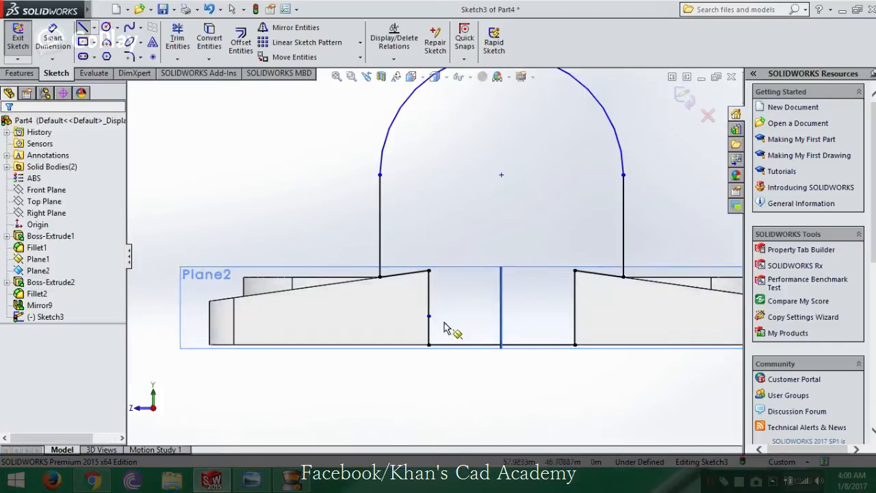
# - Delete the converted inner edge line of the left base half that overlaps the short vertical line
pyautogui.click(430, 325)
pyautogui.click(428, 317)
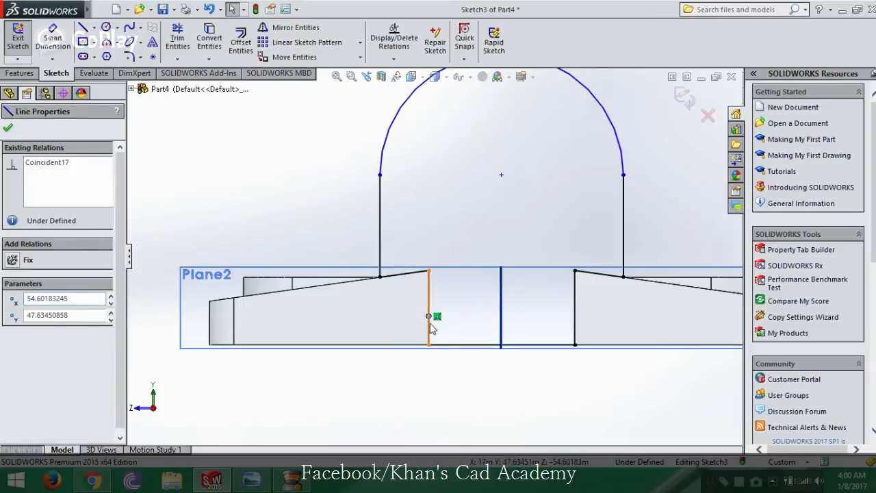
pyautogui.click(429, 324)
pyautogui.click(429, 317)
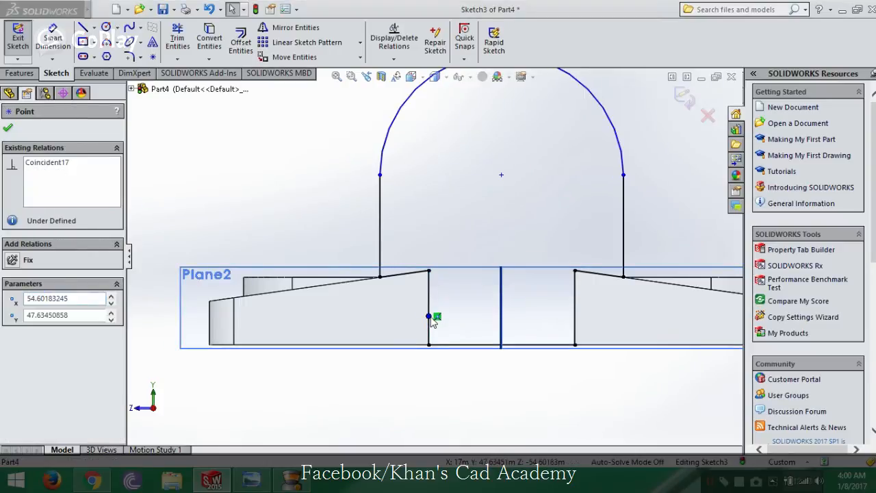
pyautogui.press('Delete')
pyautogui.click(520, 241)
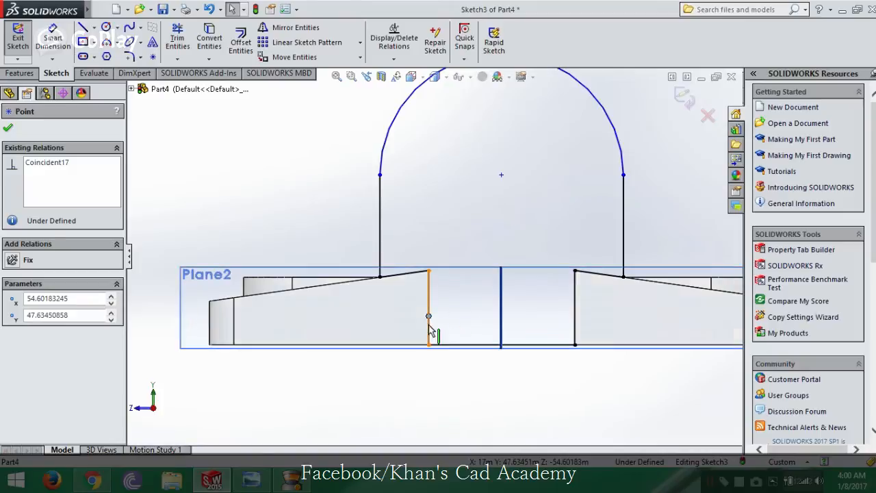
pyautogui.press('Escape')
pyautogui.click(430, 297)
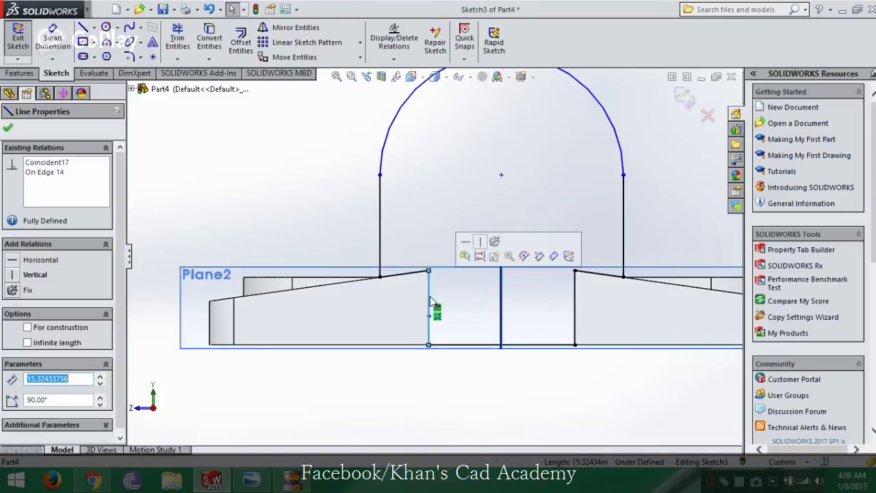
pyautogui.press('Escape')
# - Set the length of the short vertical line at the left base half's inner edge to 5 m
pyautogui.click(430, 334)
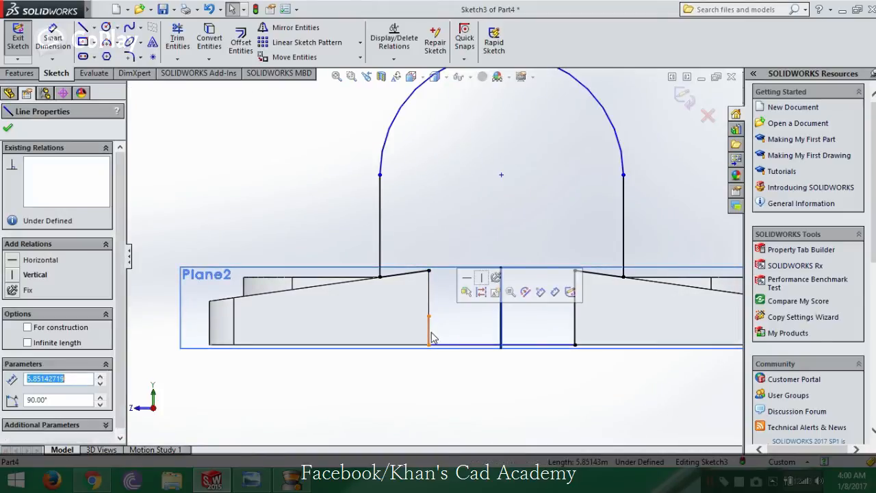
pyautogui.write('5')
pyautogui.press('Return')
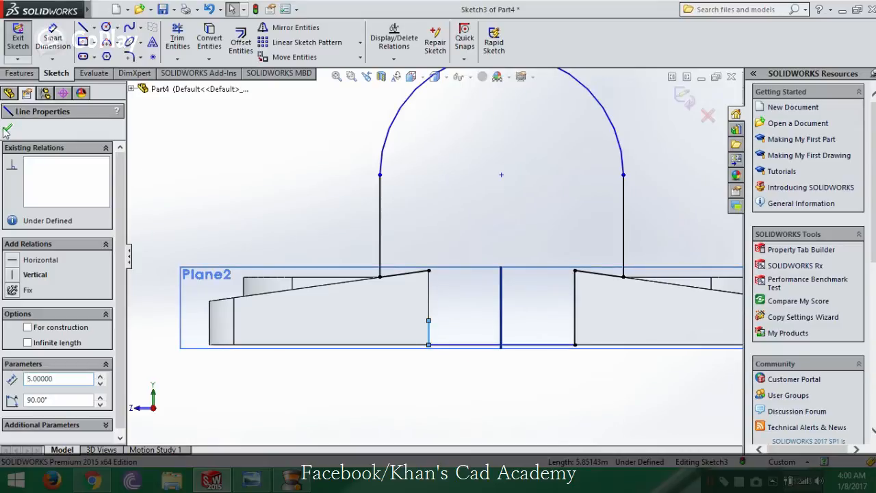
pyautogui.press('Escape')
# - Sketch a 30 m horizontal line from the short line's upper end to the opposite inner edge and trim away the profile lines below it
pyautogui.click(82, 27)
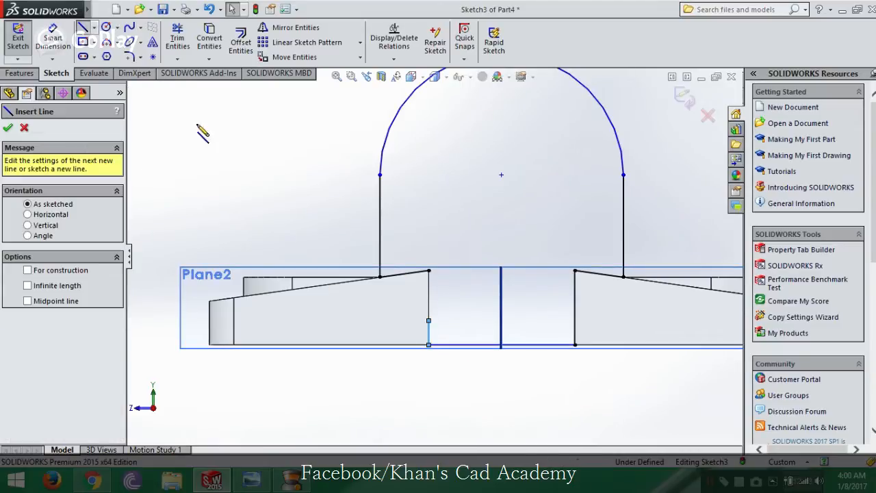
pyautogui.click(429, 321)
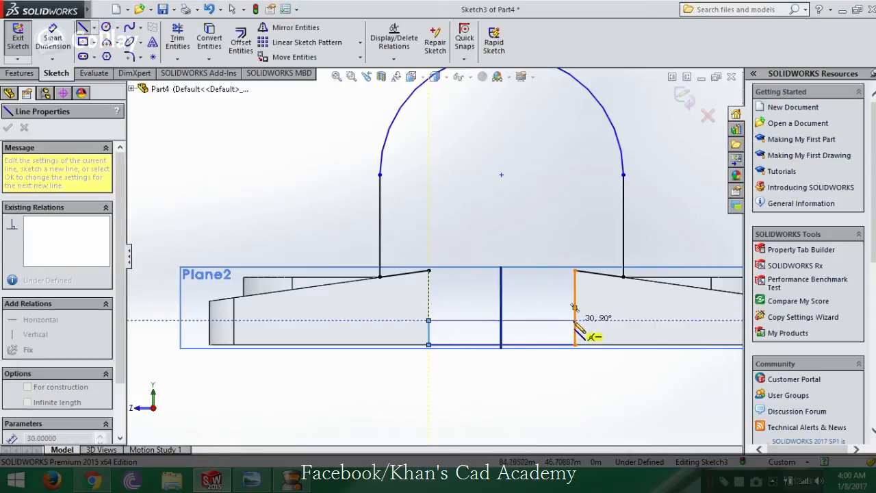
pyautogui.click(575, 320)
pyautogui.press('Escape')
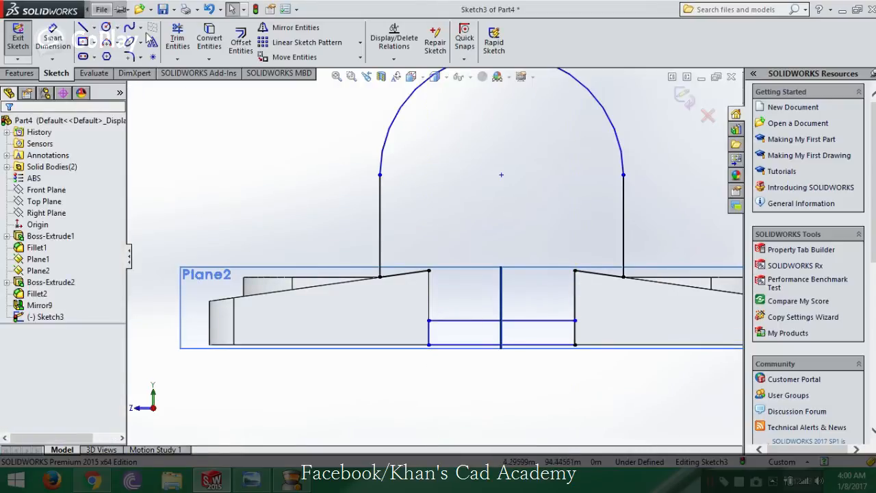
pyautogui.click(177, 37)
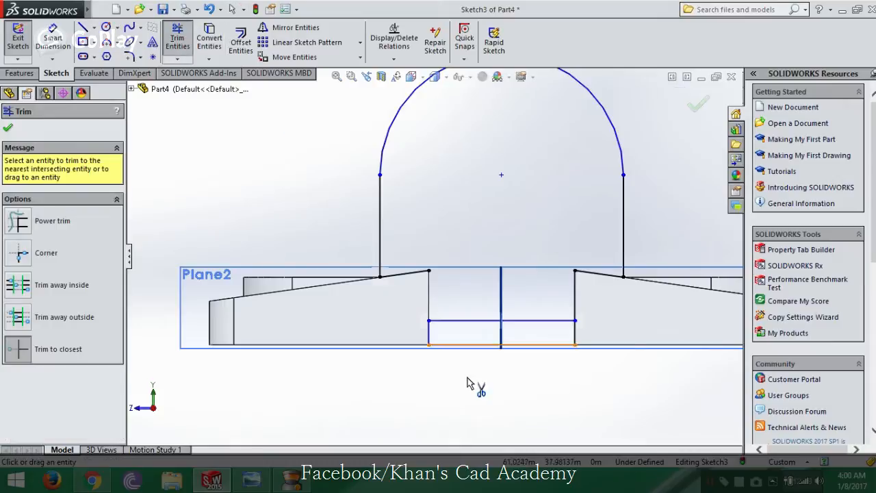
pyautogui.click(470, 345)
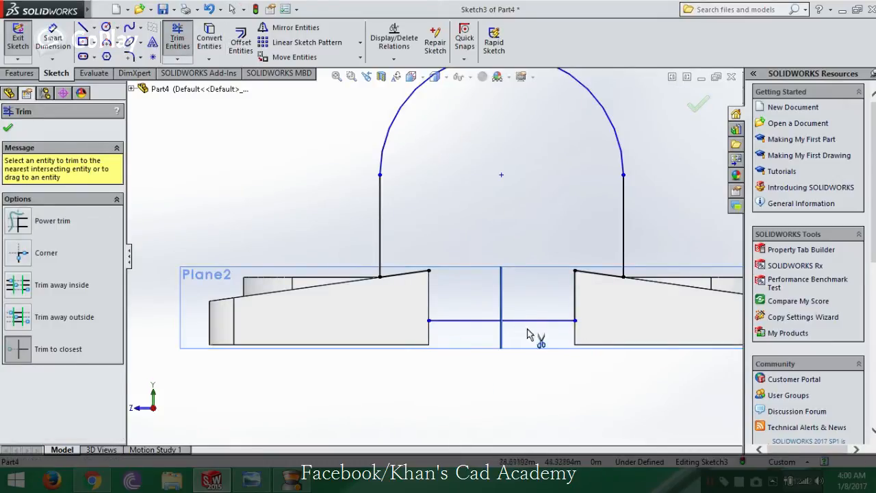
pyautogui.click(10, 131)
# - Close the profile with a vertical line from the horizontal line's left end to the left base half's upper inner corner
pyautogui.click(92, 27)
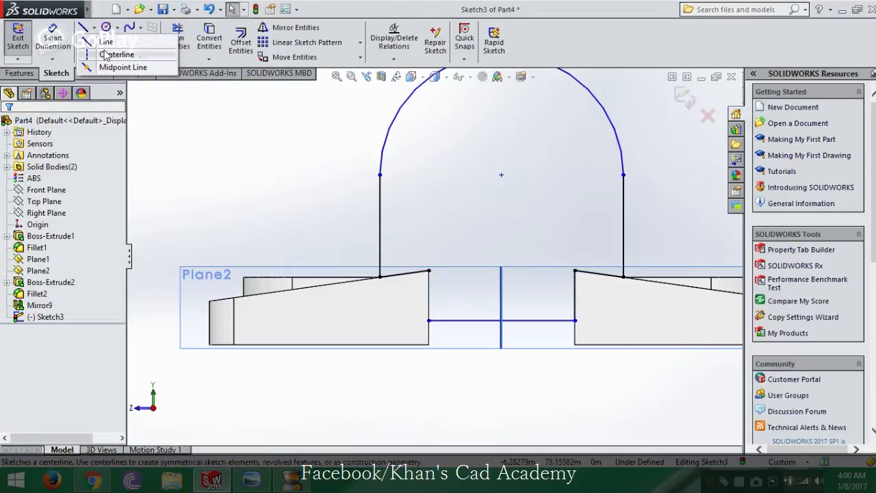
pyautogui.click(103, 42)
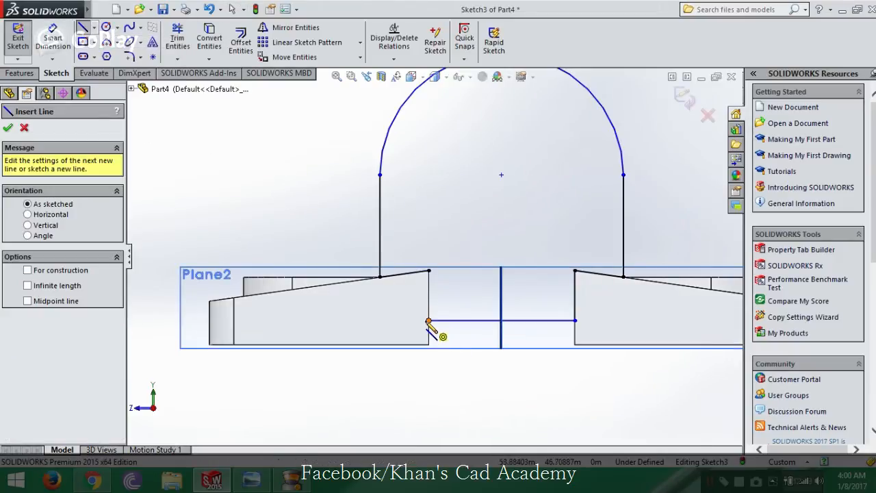
pyautogui.click(428, 320)
pyautogui.doubleClick(429, 271)
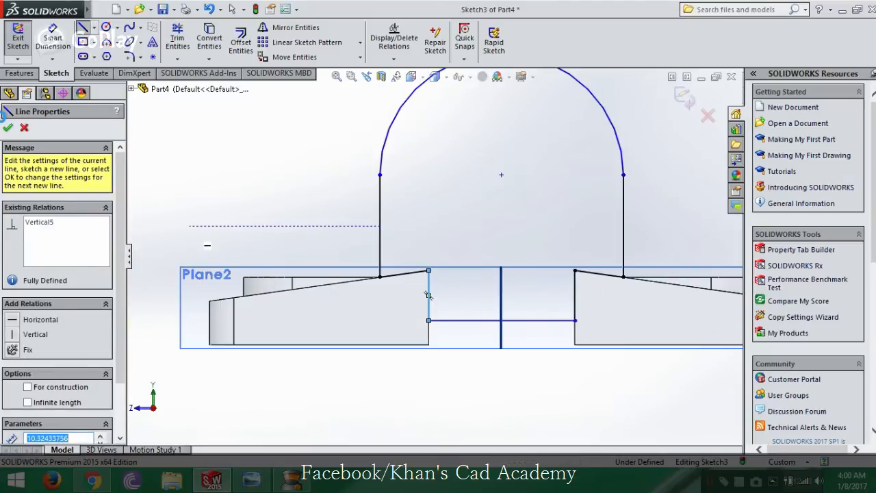
pyautogui.press('Escape')
# - Check the housing's depth in section view A-A of the reference drawing
pyautogui.scroll(3, 551, 288)
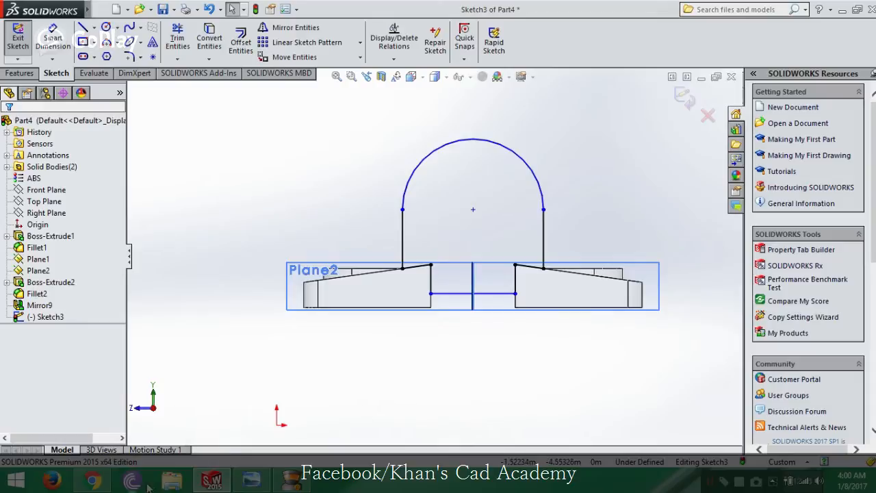
pyautogui.click(251, 480)
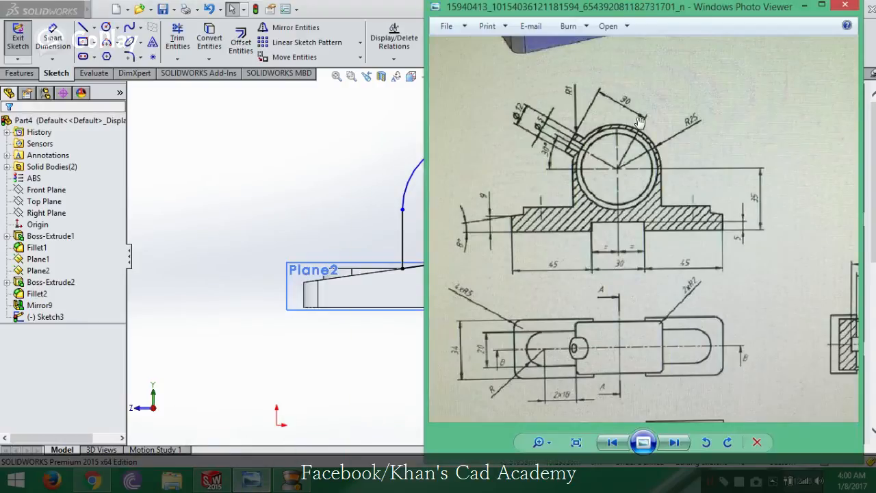
pyautogui.scroll(1, 704, 302)
pyautogui.scroll(-2, 703, 311)
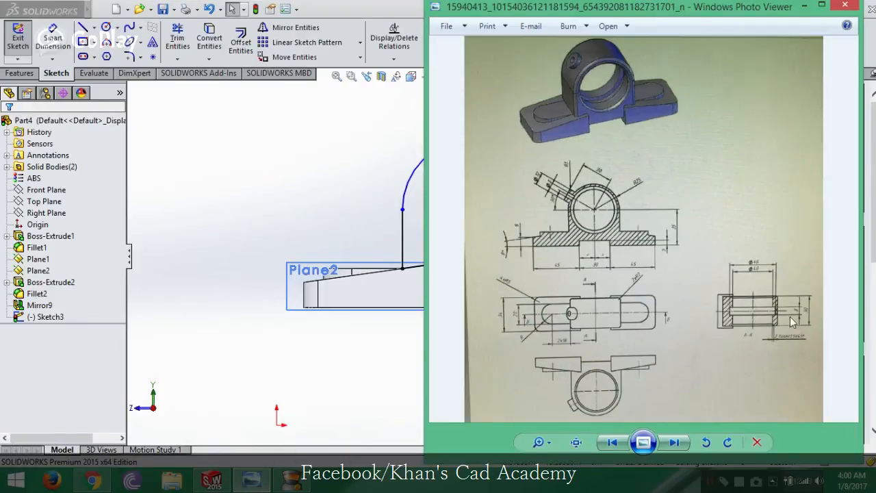
pyautogui.scroll(3, 787, 316)
pyautogui.scroll(2, 753, 317)
pyautogui.scroll(-2, 586, 326)
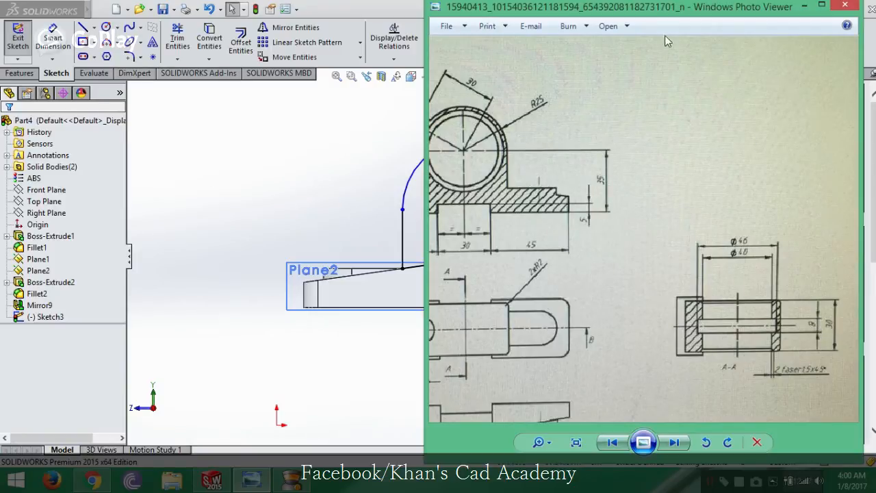
pyautogui.click(805, 6)
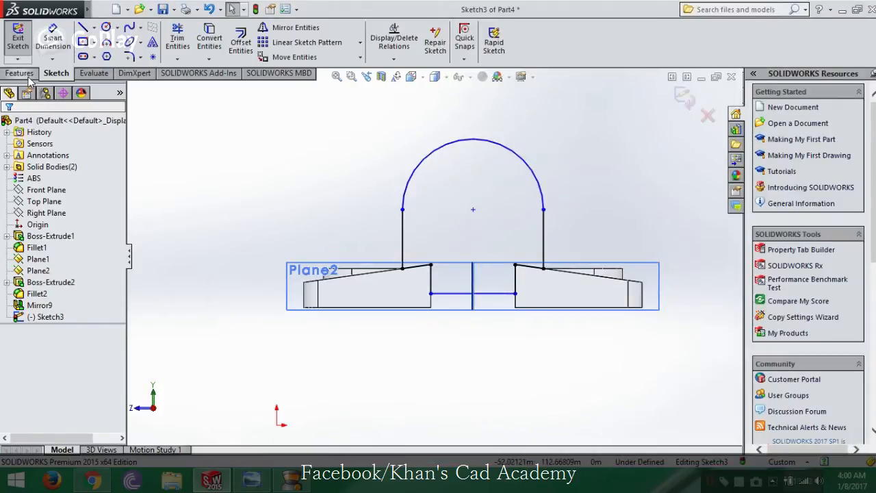
# - Extrude the closed housing profile 15 m blind in both directions from the sketch plane, merged with the base halves
pyautogui.click(19, 73)
pyautogui.click(23, 41)
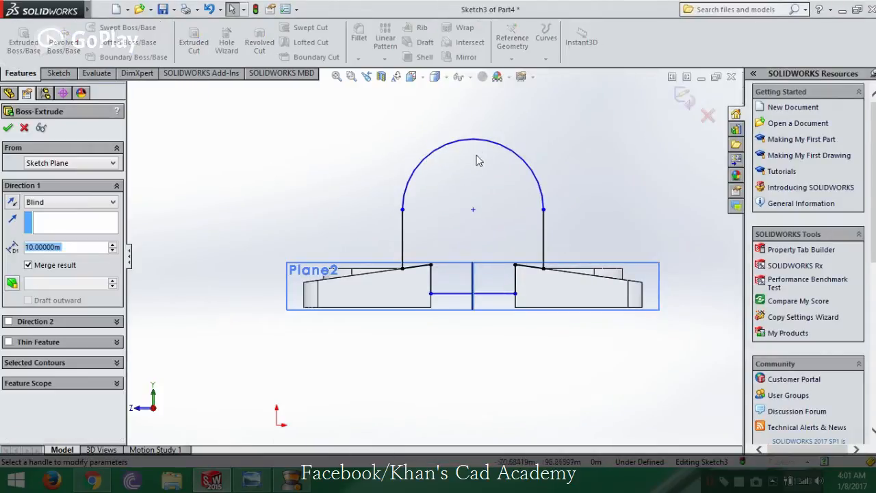
pyautogui.doubleClick(64, 246)
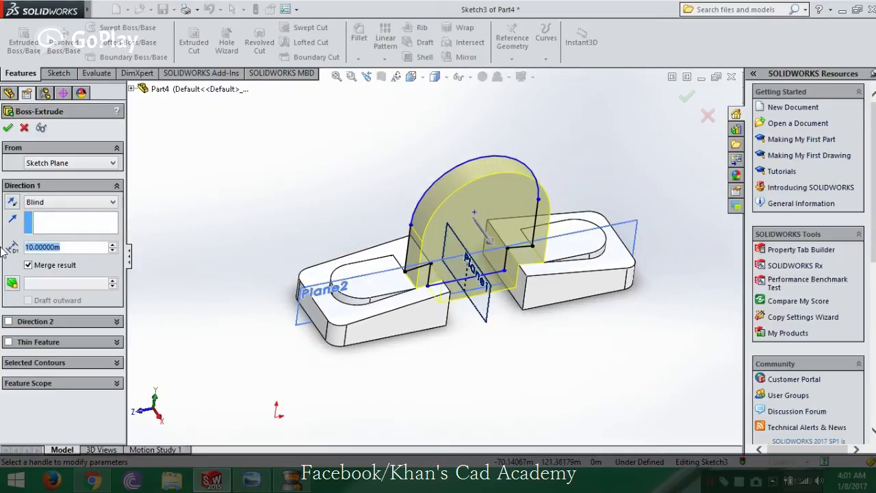
pyautogui.write('15')
pyautogui.press('Return')
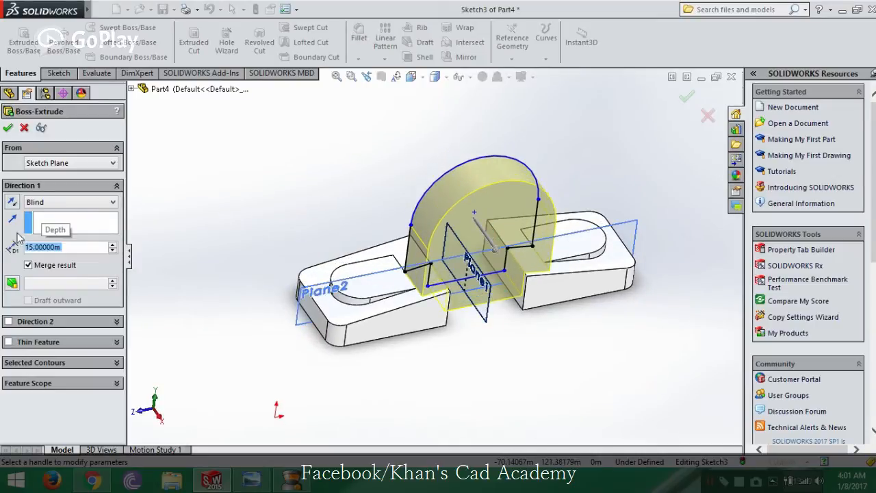
pyautogui.click(9, 322)
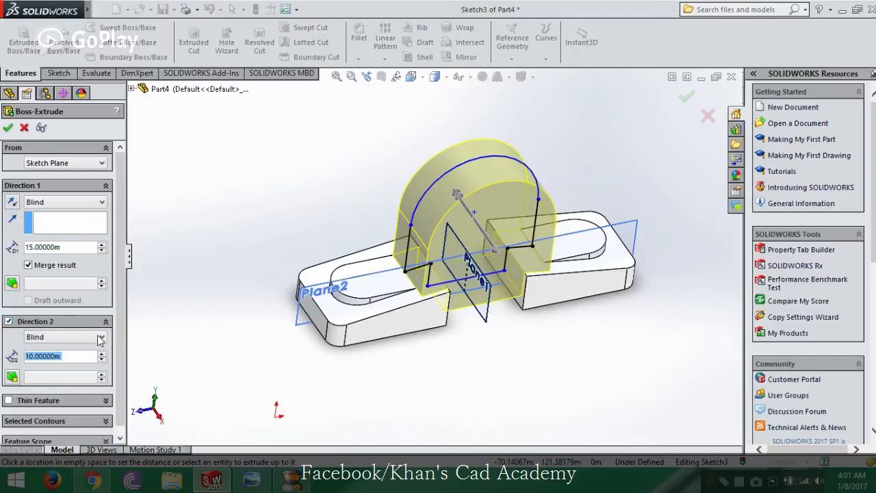
pyautogui.write('1')
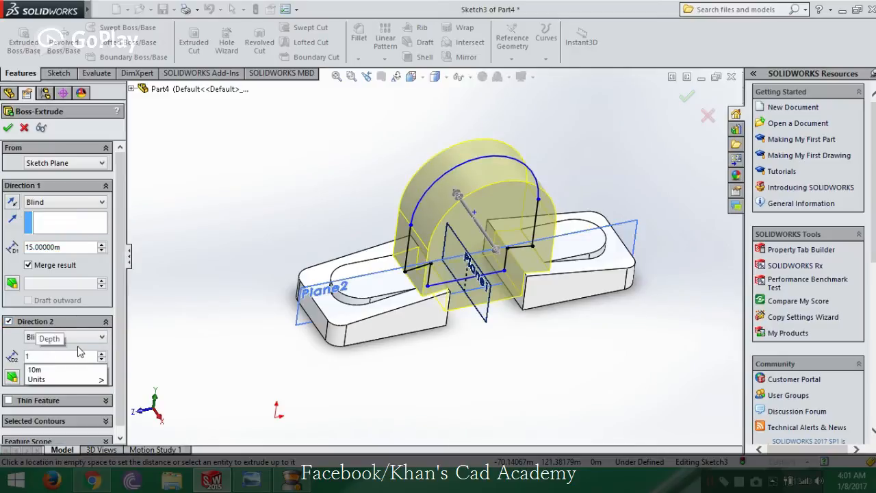
pyautogui.write('5')
pyautogui.press('Return')
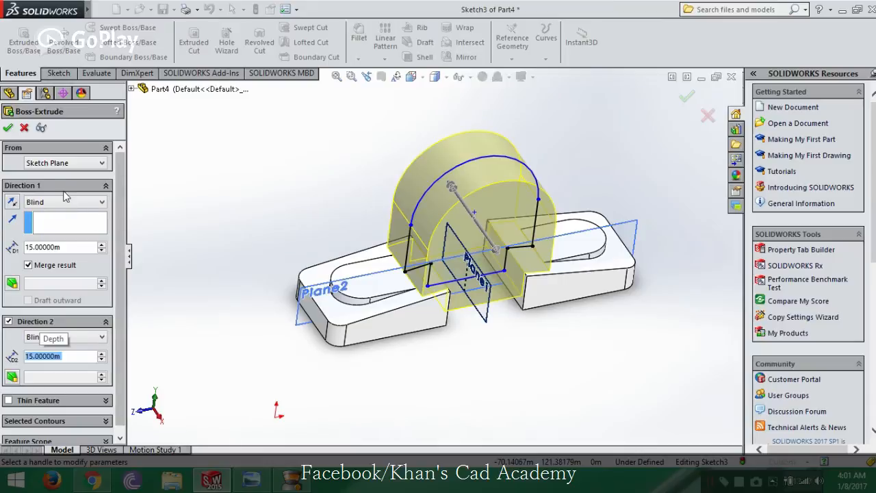
pyautogui.click(8, 128)
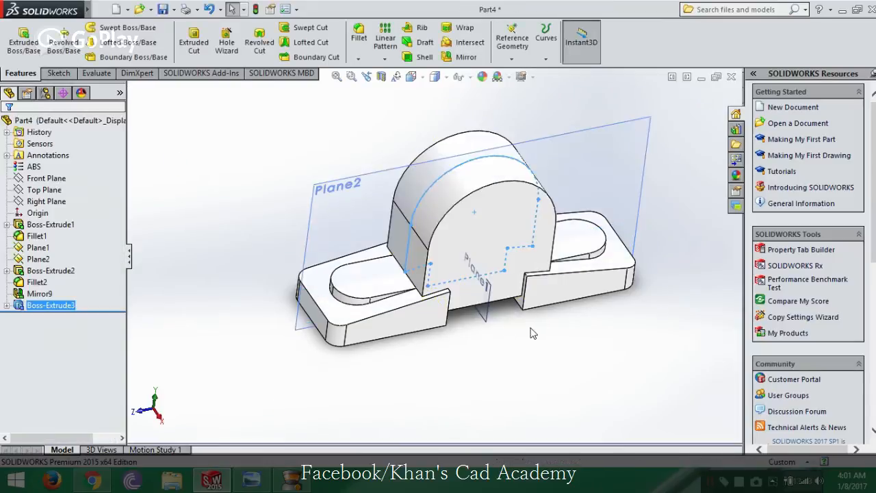
# - Check the housing's front and top views in the reference drawing, including the 2xR2 fillet callout
pyautogui.moveTo(590, 358)
pyautogui.mouseDown(button='middle')
pyautogui.moveTo(597, 233)
pyautogui.moveTo(573, 348)
pyautogui.moveTo(585, 351)
pyautogui.mouseUp(button='middle')
pyautogui.scroll(-2, 585, 351)
pyautogui.click(254, 481)
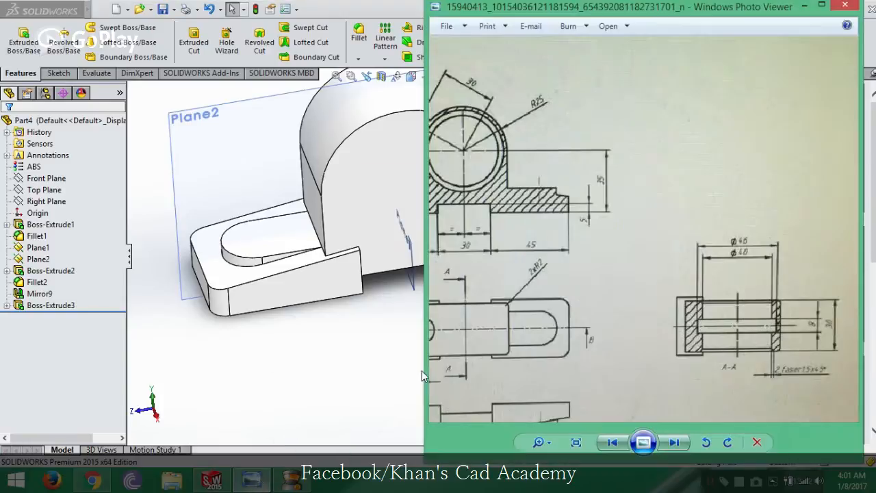
pyautogui.moveTo(585, 218)
pyautogui.mouseDown()
pyautogui.moveTo(725, 198)
pyautogui.moveTo(750, 228)
pyautogui.mouseUp()
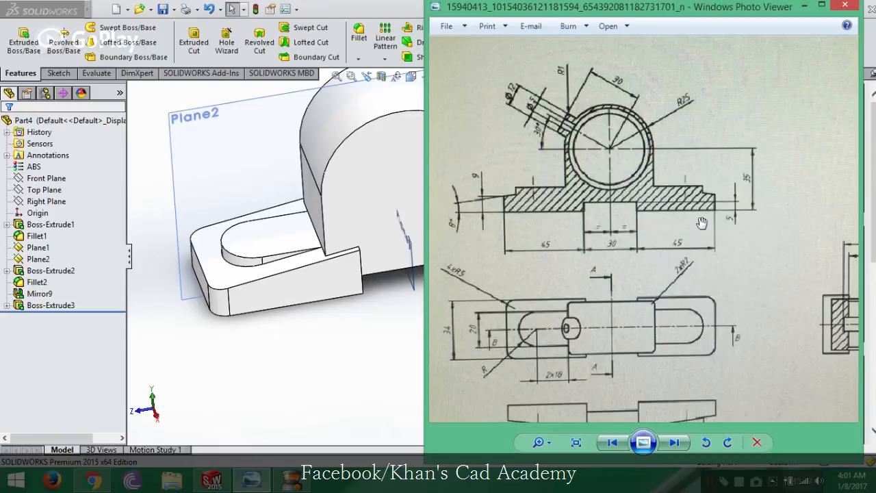
pyautogui.moveTo(748, 371); pyautogui.dragTo(600, 274)
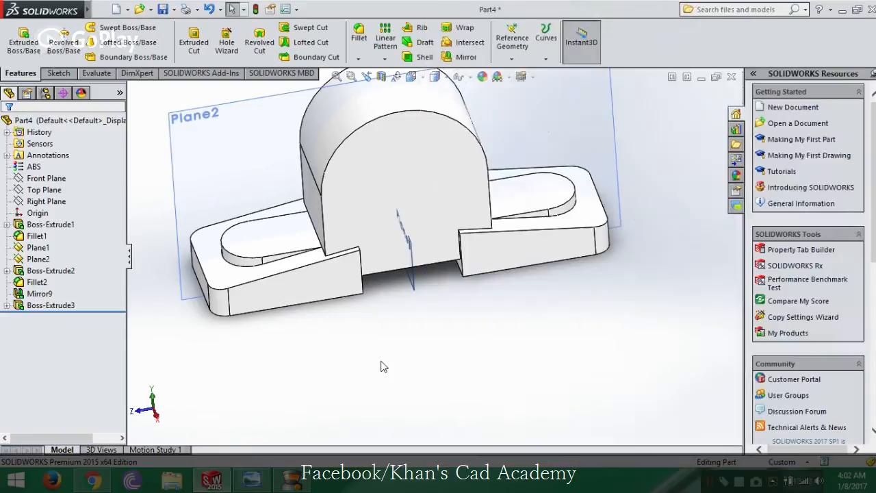
pyautogui.click(383, 366)
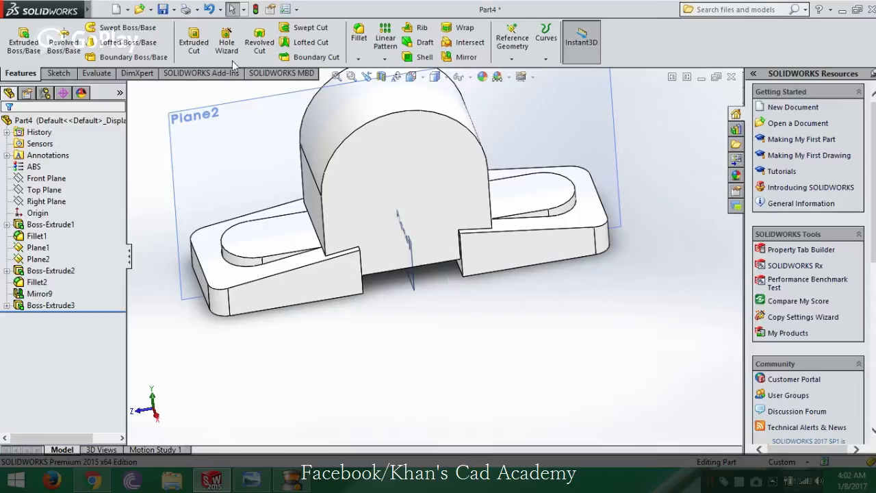
# - Start a fillet on the front arched edge of the central housing with a radius of 2 m
pyautogui.click(359, 37)
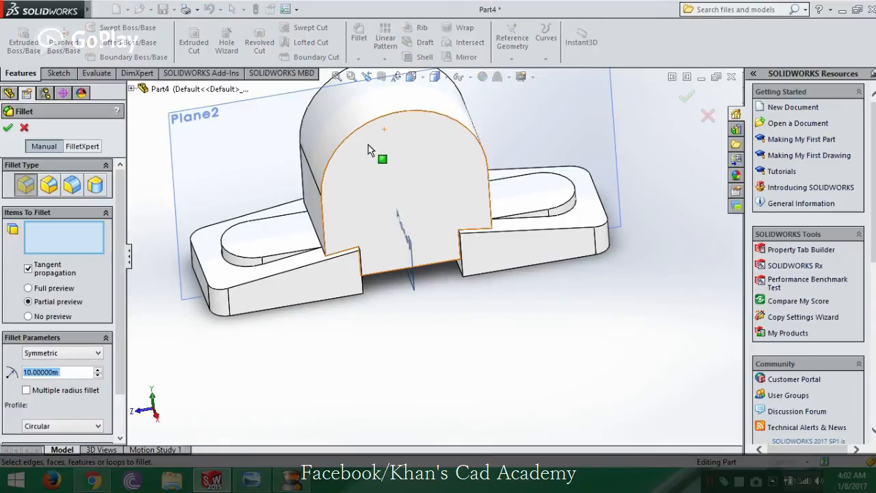
pyautogui.click(364, 126)
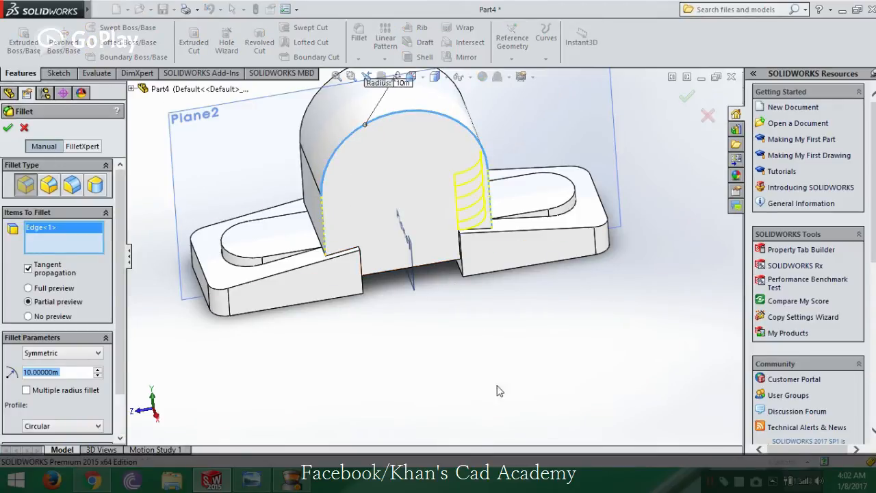
pyautogui.click(241, 479)
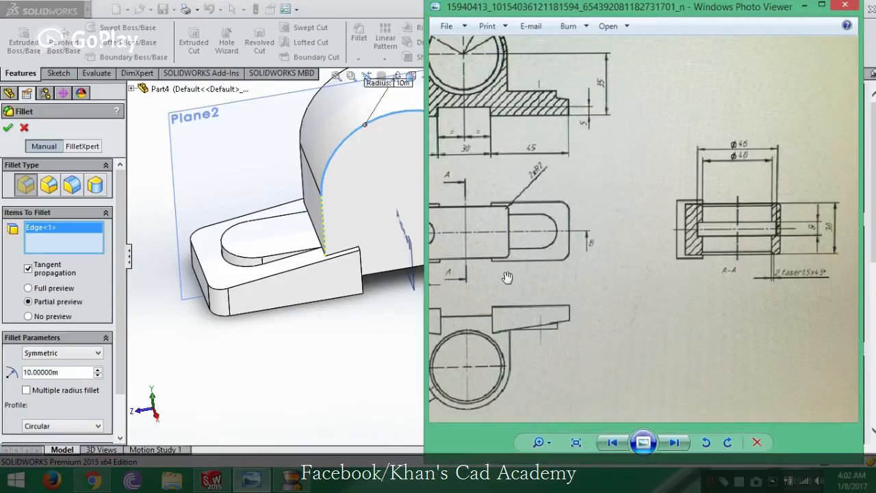
pyautogui.doubleClick(67, 374)
pyautogui.write('2')
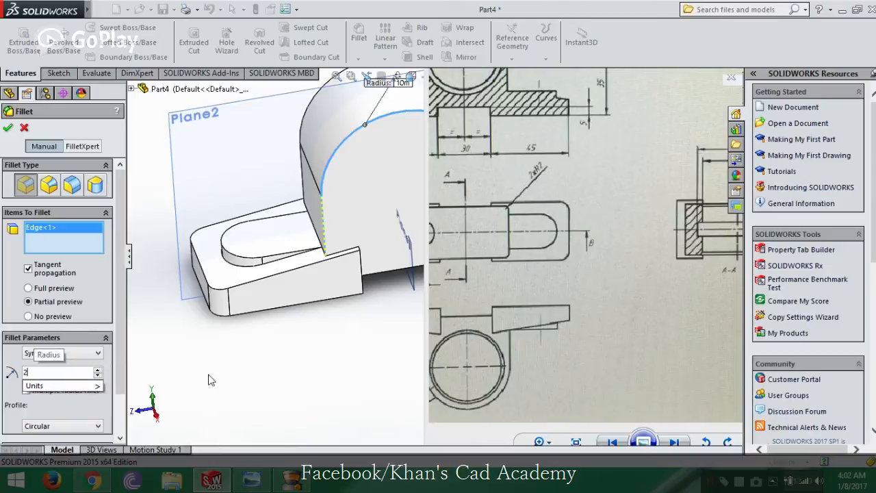
pyautogui.press('Return')
pyautogui.moveTo(353, 192); pyautogui.dragTo(383, 226, button='middle')
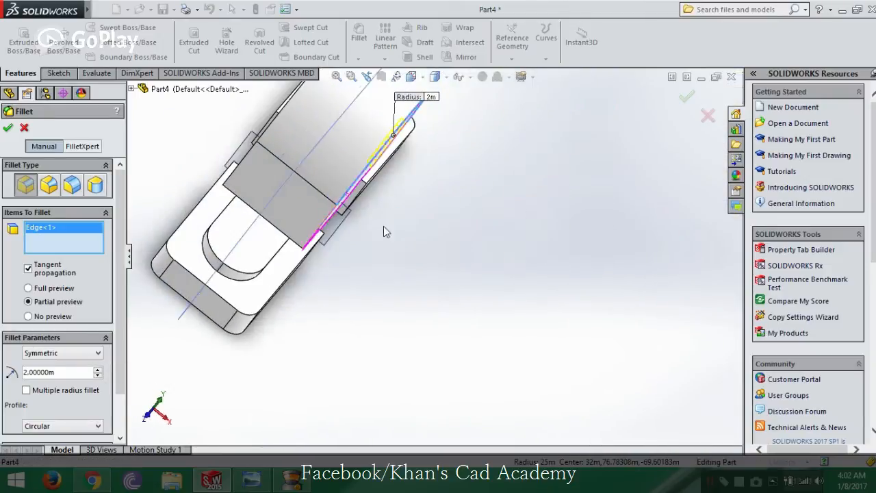
pyautogui.click(254, 167)
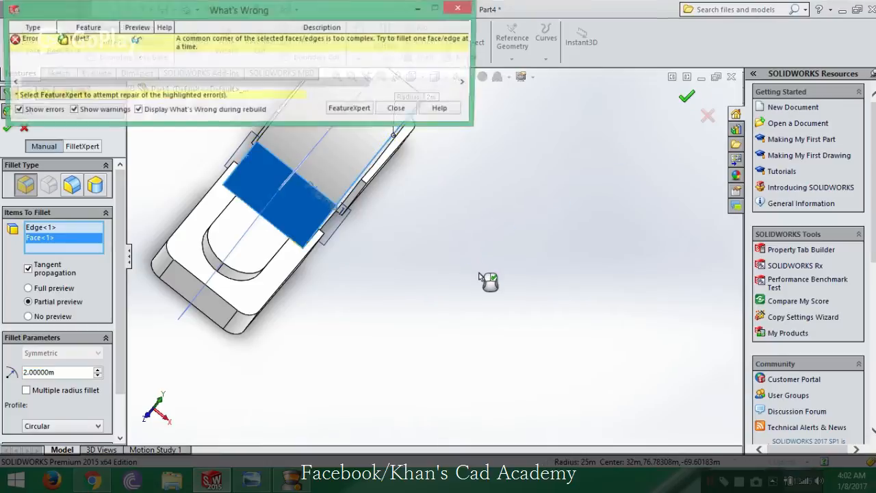
pyautogui.moveTo(489, 281); pyautogui.dragTo(458, 221, button='middle')
pyautogui.click(407, 113)
pyautogui.scroll(2, 431, 179)
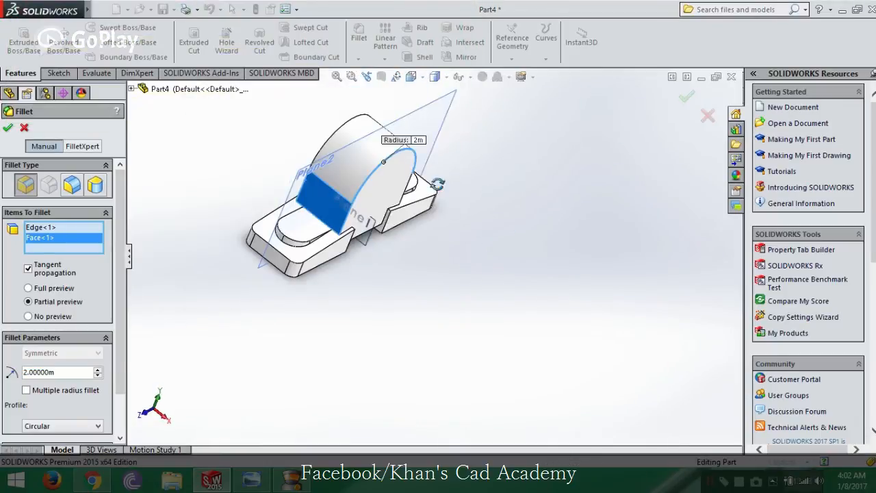
pyautogui.moveTo(437, 183); pyautogui.dragTo(379, 184, button='middle')
pyautogui.scroll(3, 381, 185)
pyautogui.scroll(-5, 355, 161)
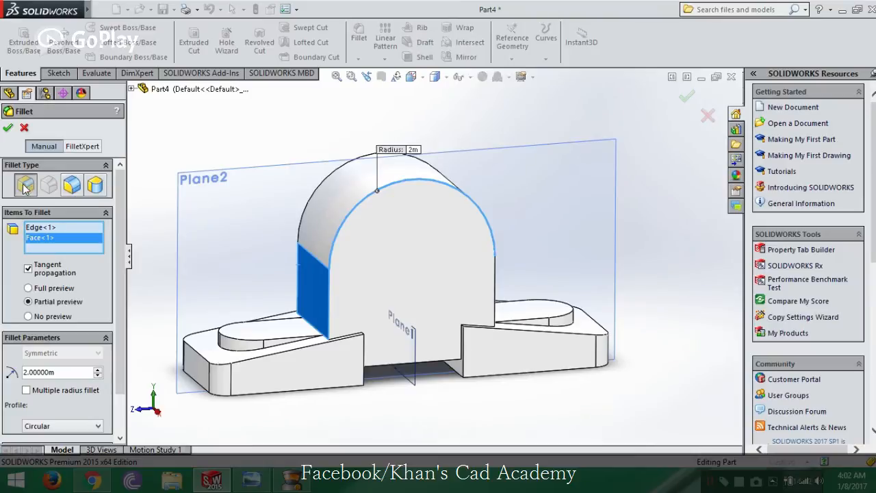
pyautogui.moveTo(174, 221); pyautogui.dragTo(182, 230, button='middle')
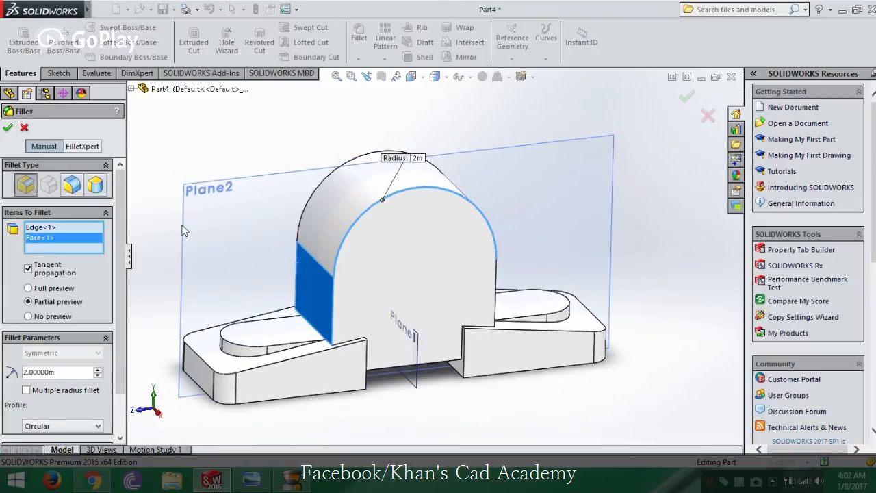
pyautogui.click(302, 285)
# - Add the housing's rear arched edge to the fillet and apply it
pyautogui.click(301, 215)
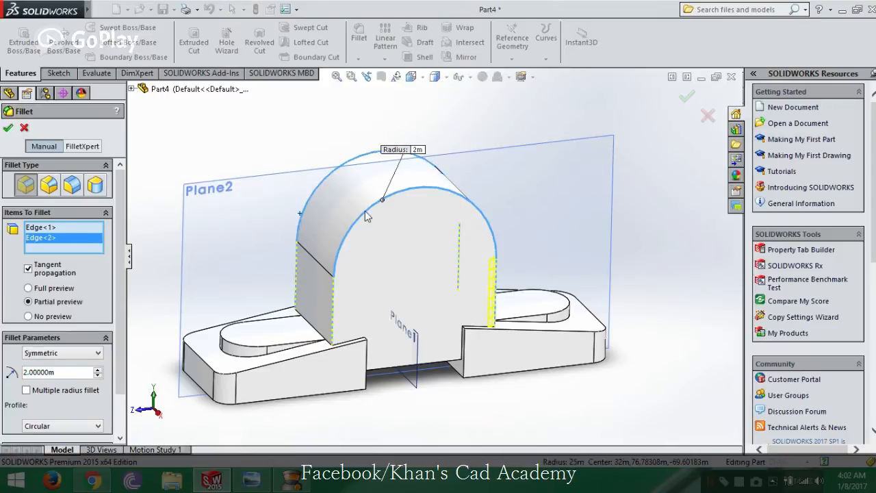
pyautogui.click(8, 128)
pyautogui.moveTo(397, 260)
pyautogui.mouseDown(button='middle')
pyautogui.moveTo(507, 282)
pyautogui.moveTo(417, 254)
pyautogui.moveTo(411, 260)
pyautogui.mouseUp(button='middle')
# - Examine the housing's front view, top view and section A-A in the reference drawing for the bore dimensions
pyautogui.click(255, 483)
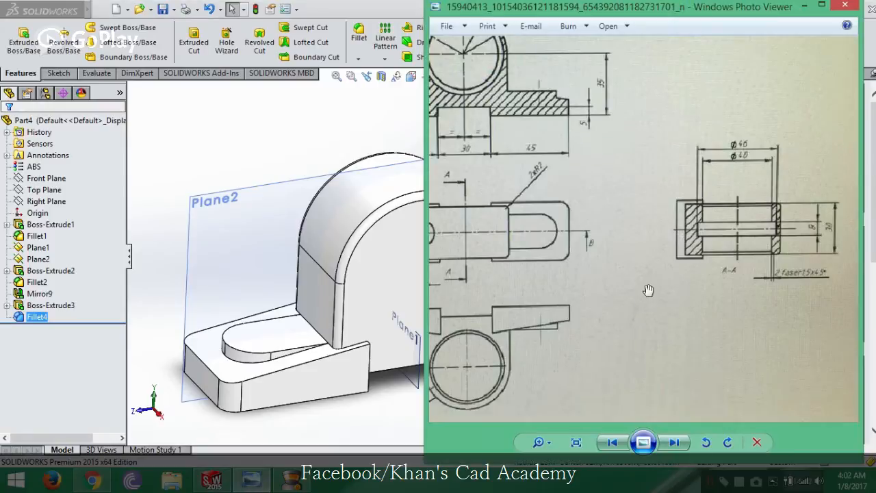
pyautogui.scroll(3, 606, 303)
pyautogui.scroll(-4, 539, 256)
pyautogui.scroll(1, 650, 280)
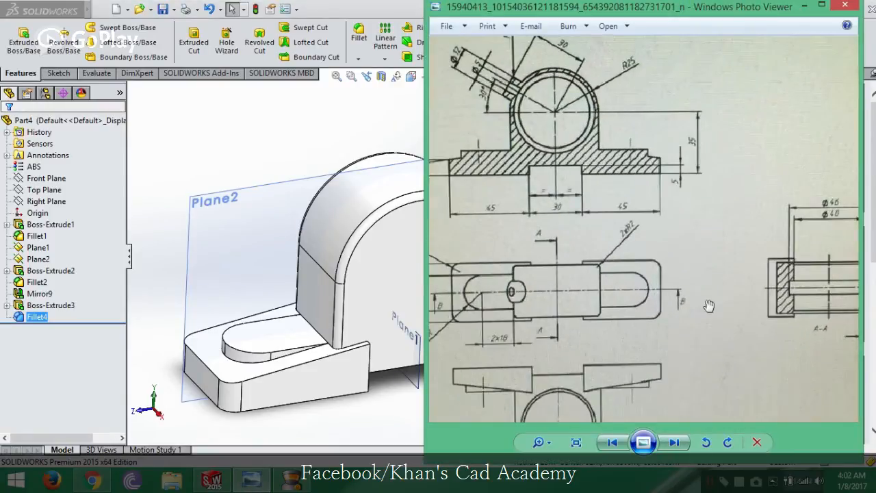
pyautogui.scroll(2, 712, 306)
pyautogui.moveTo(722, 304); pyautogui.dragTo(530, 301)
pyautogui.scroll(-3, 580, 286)
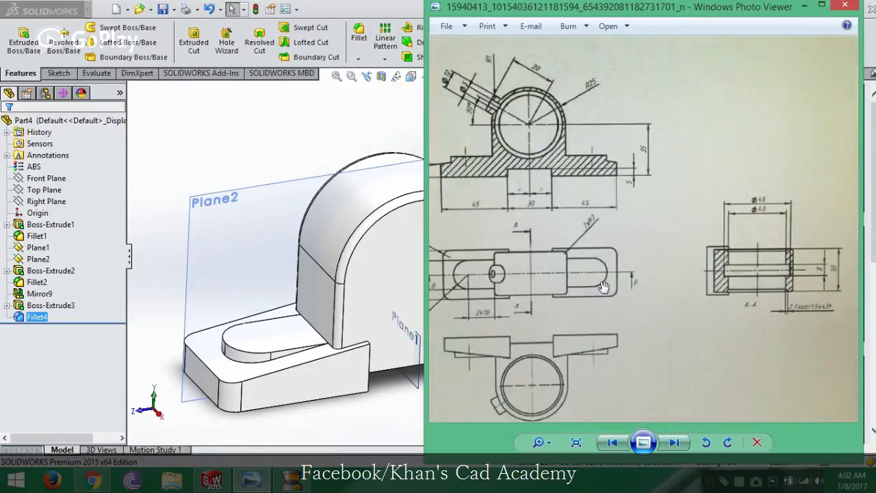
pyautogui.scroll(-1, 604, 286)
pyautogui.moveTo(671, 270); pyautogui.dragTo(660, 292)
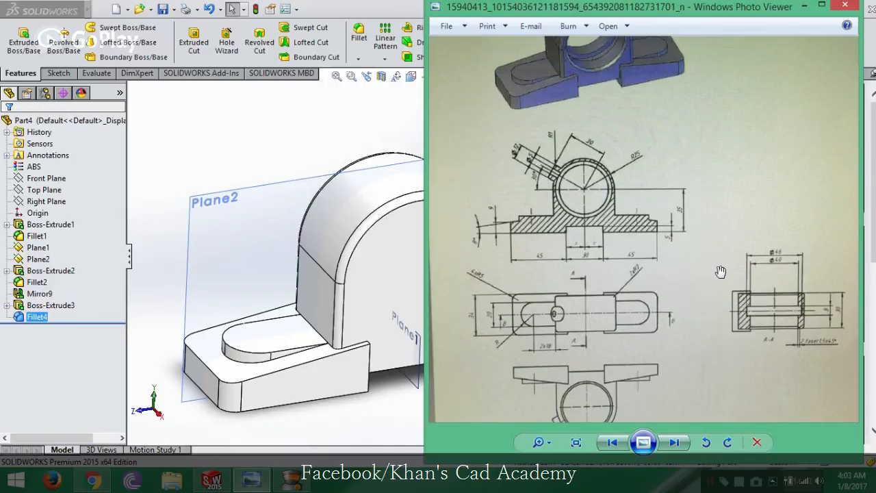
pyautogui.moveTo(790, 323); pyautogui.dragTo(738, 300)
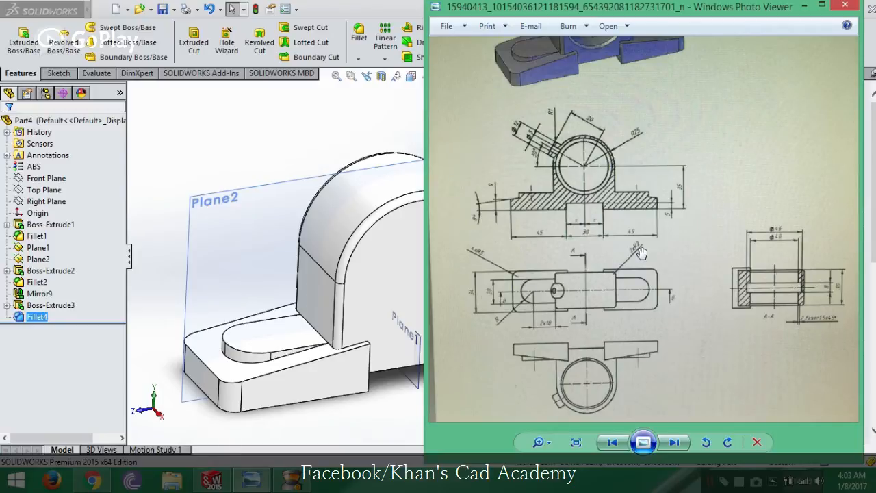
pyautogui.moveTo(654, 127)
pyautogui.mouseDown()
pyautogui.moveTo(696, 204)
pyautogui.moveTo(700, 282)
pyautogui.mouseUp()
pyautogui.scroll(-2, 691, 250)
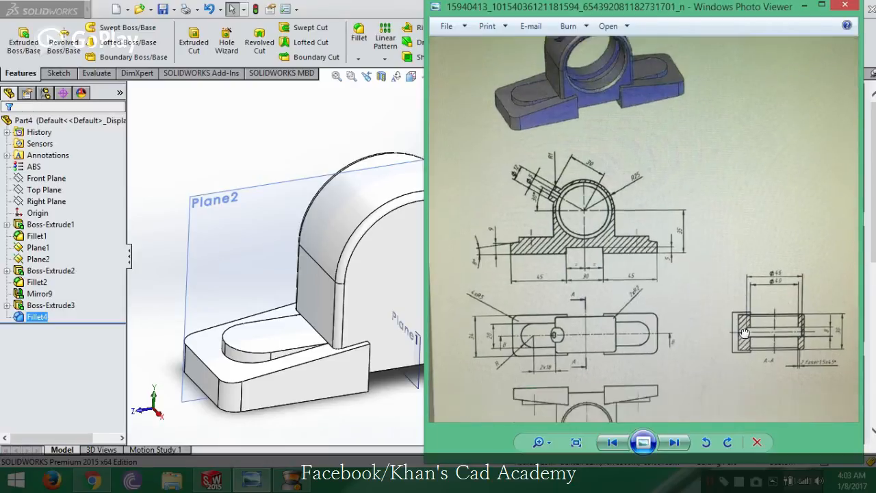
pyautogui.click(321, 125)
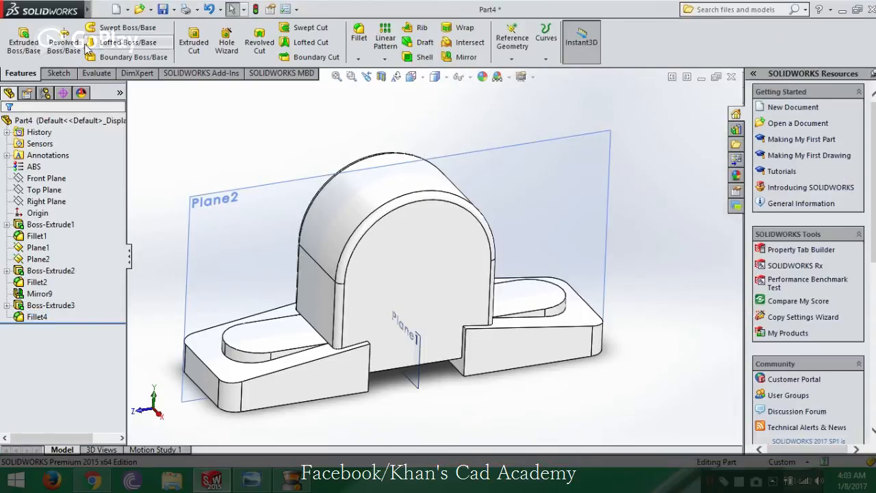
# - Start a sketch on the housing's flat front face and orient the view normal to it
pyautogui.click(56, 74)
pyautogui.click(18, 34)
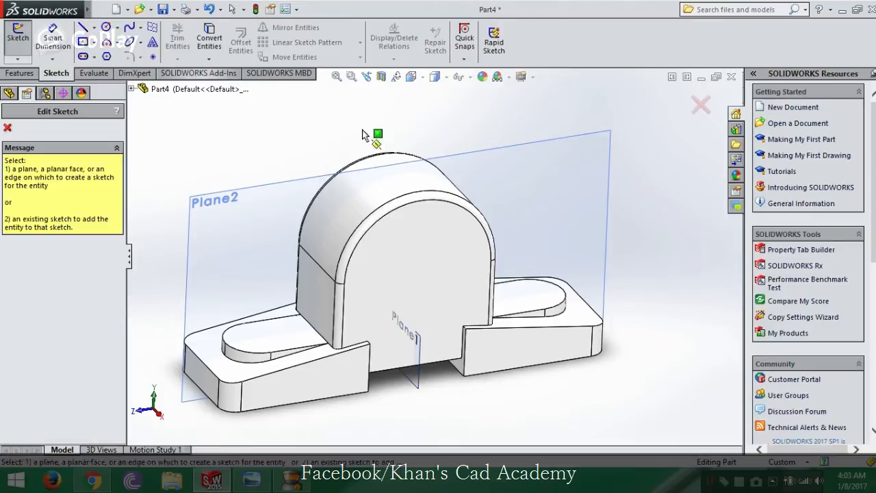
pyautogui.click(452, 252)
pyautogui.click(71, 321)
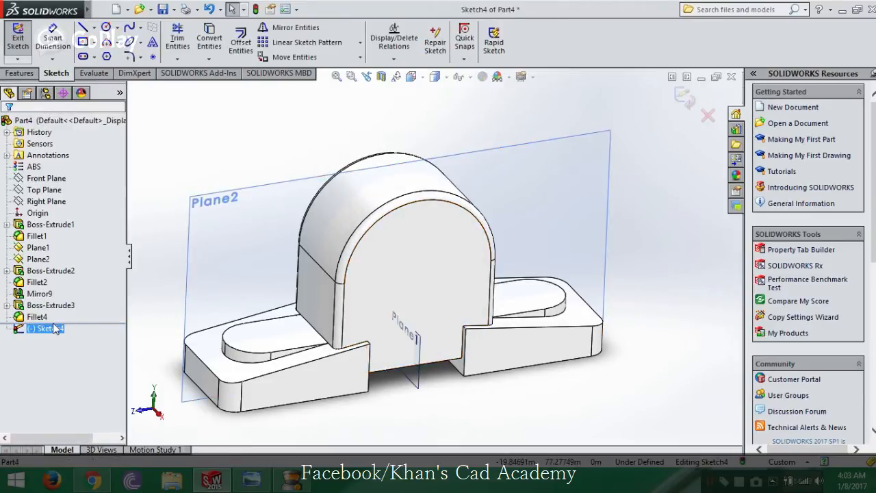
pyautogui.rightClick(70, 321)
pyautogui.click(76, 302)
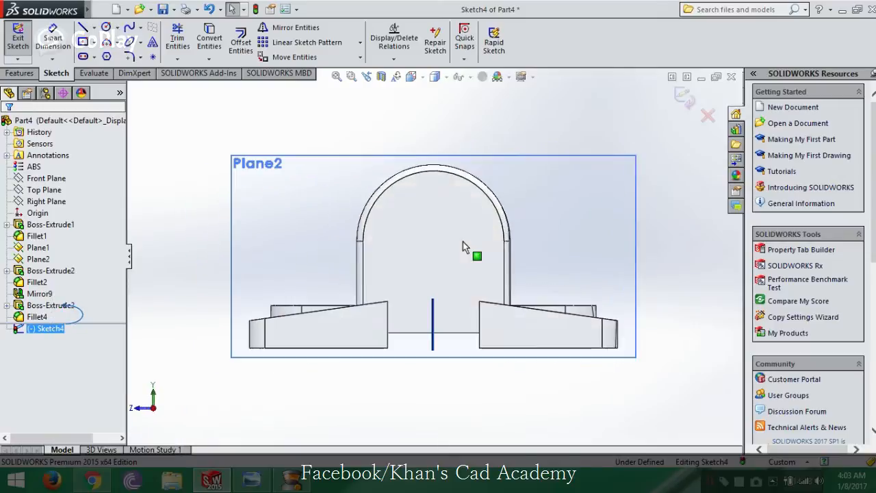
# - Sketch a circle of about 16.4 m radius at the housing's arc centre, consulting the reference drawing for the bore diameter
pyautogui.click(106, 27)
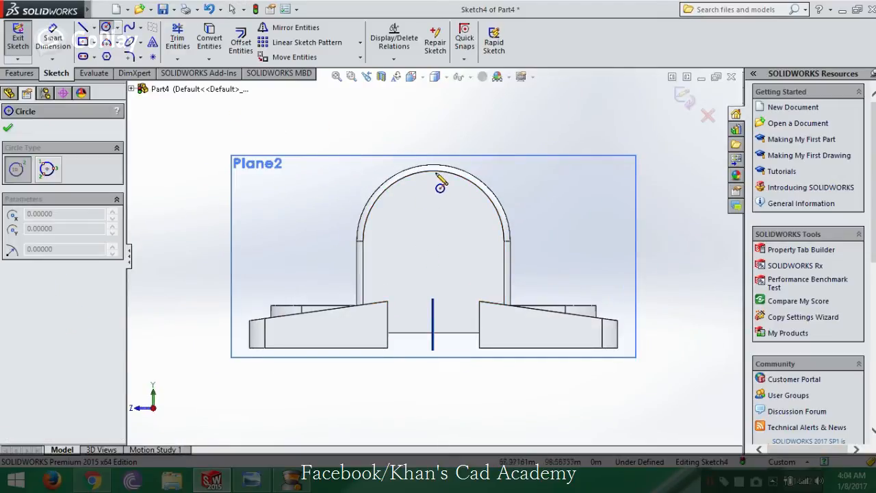
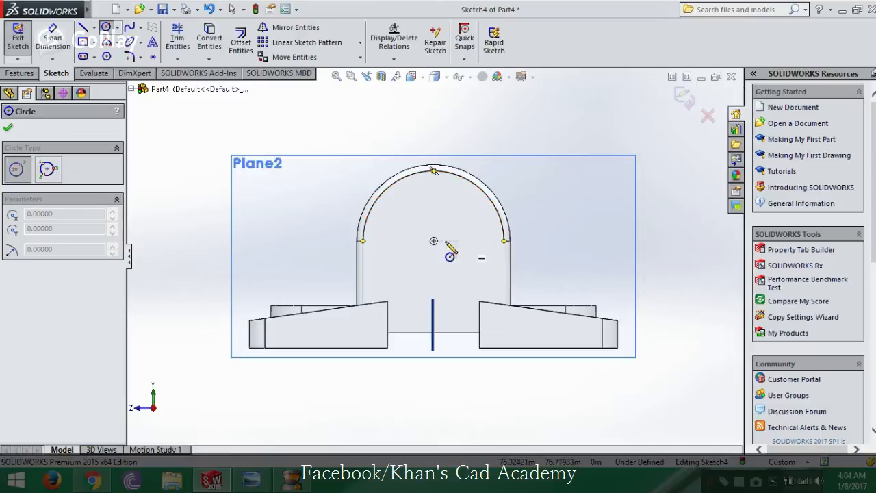
pyautogui.click(433, 241)
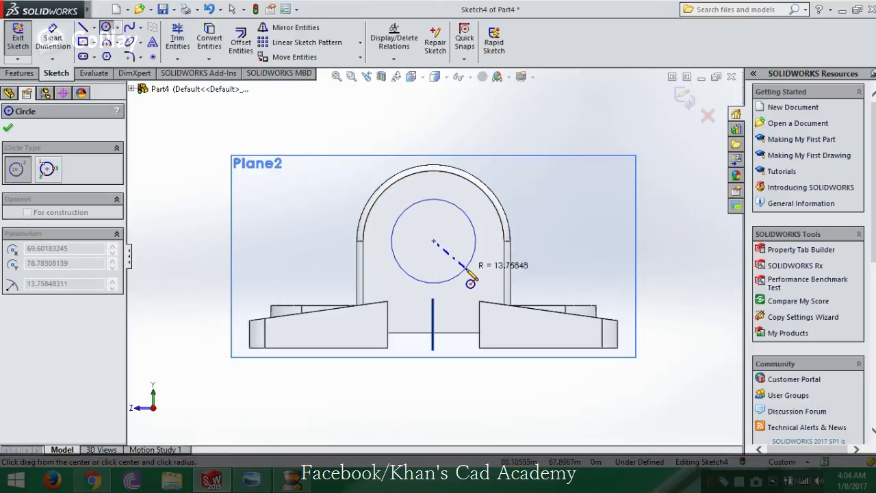
pyautogui.click(251, 484)
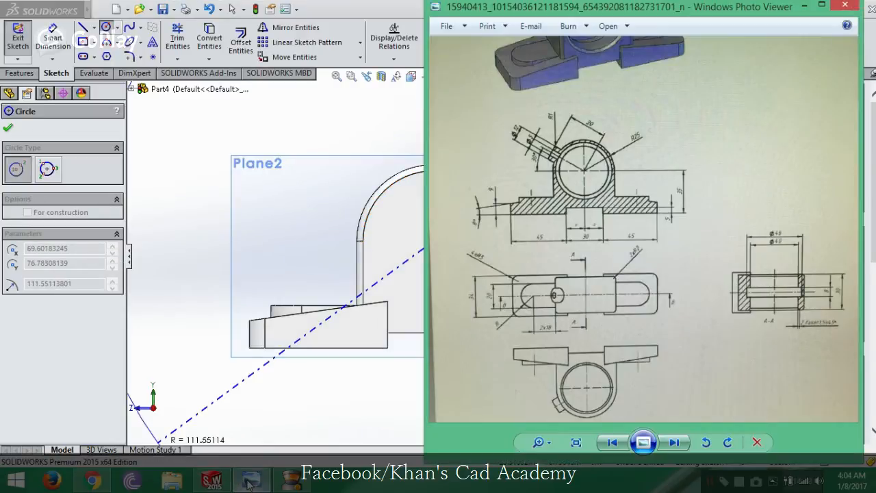
pyautogui.click(250, 483)
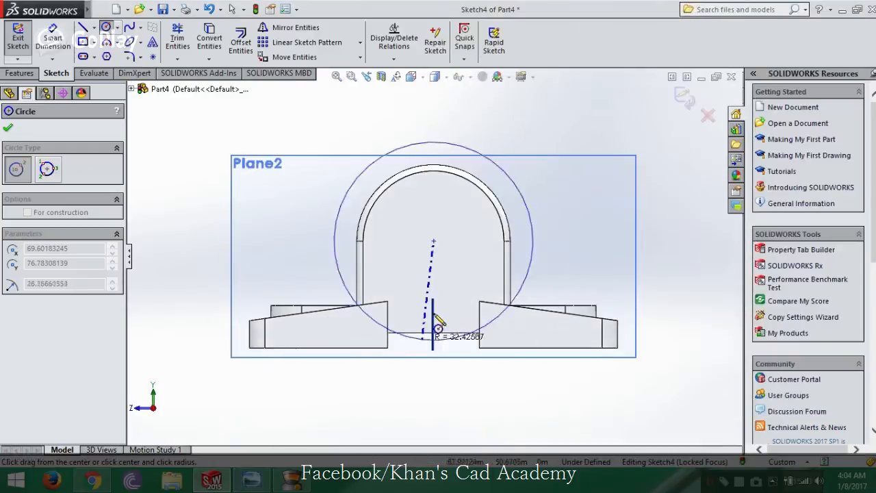
pyautogui.click(442, 291)
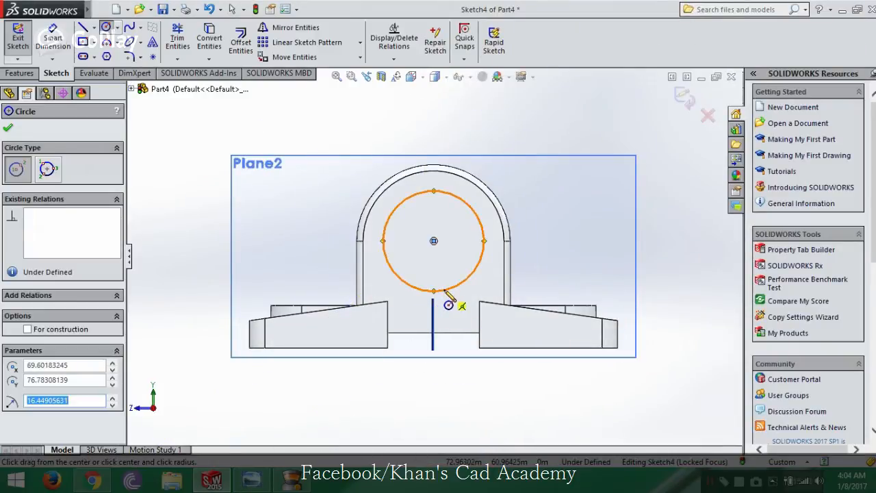
# - Set the bore circle's radius to 20 m and finish the circle
pyautogui.write('40')
pyautogui.press('Return')
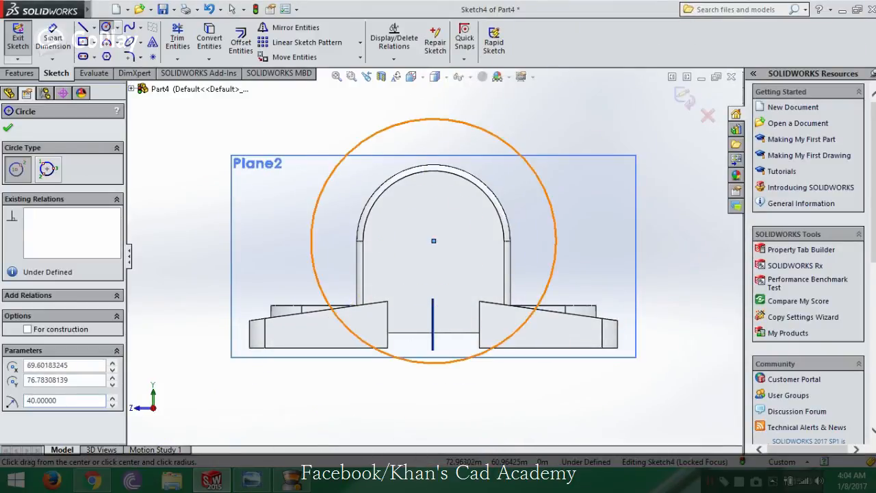
pyautogui.moveTo(66, 402); pyautogui.dragTo(6, 408)
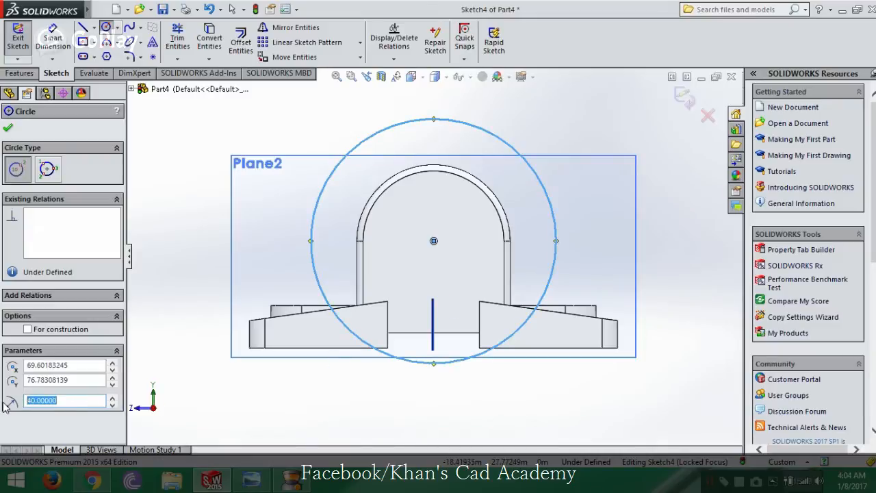
pyautogui.write('20')
pyautogui.press('Return')
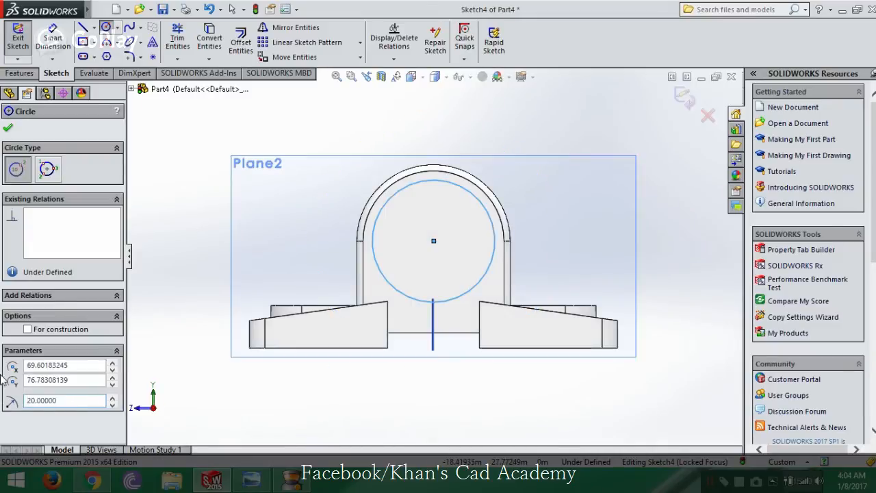
pyautogui.click(8, 127)
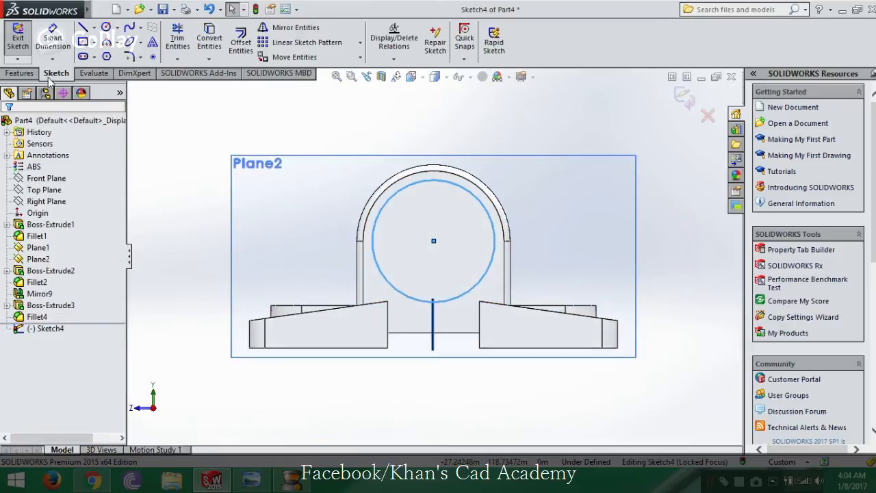
# - Start an extruded cut from the bore circle and open the end condition choices for its first direction
pyautogui.doubleClick(14, 75)
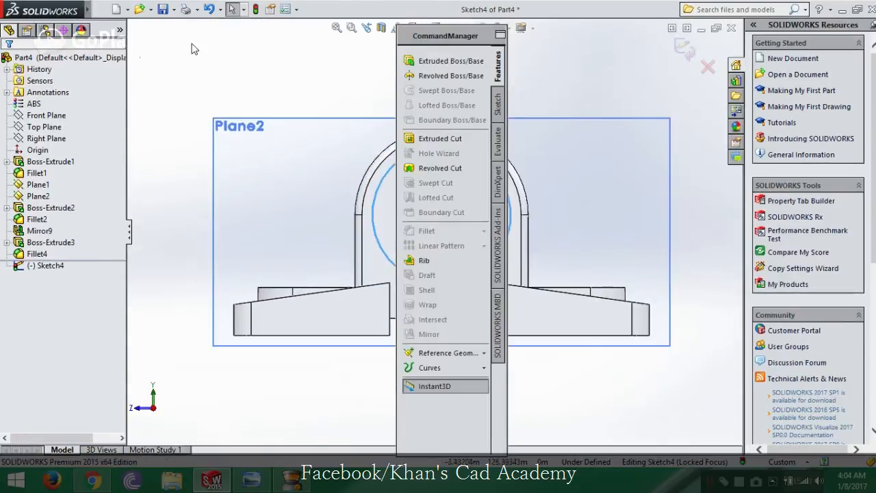
pyautogui.doubleClick(470, 36)
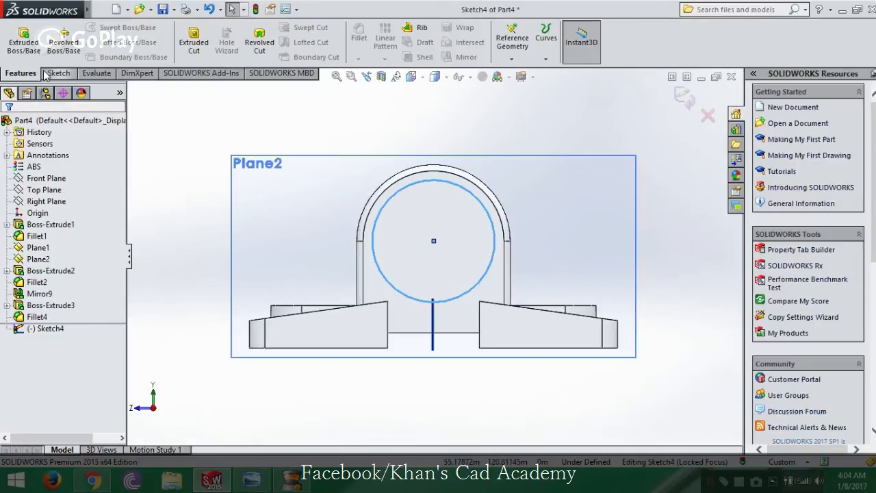
pyautogui.click(194, 43)
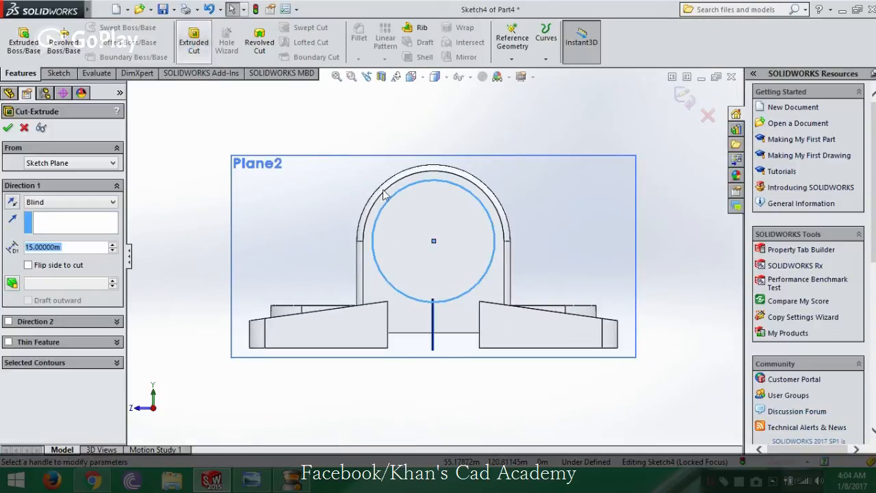
pyautogui.moveTo(490, 204); pyautogui.dragTo(549, 291, button='middle')
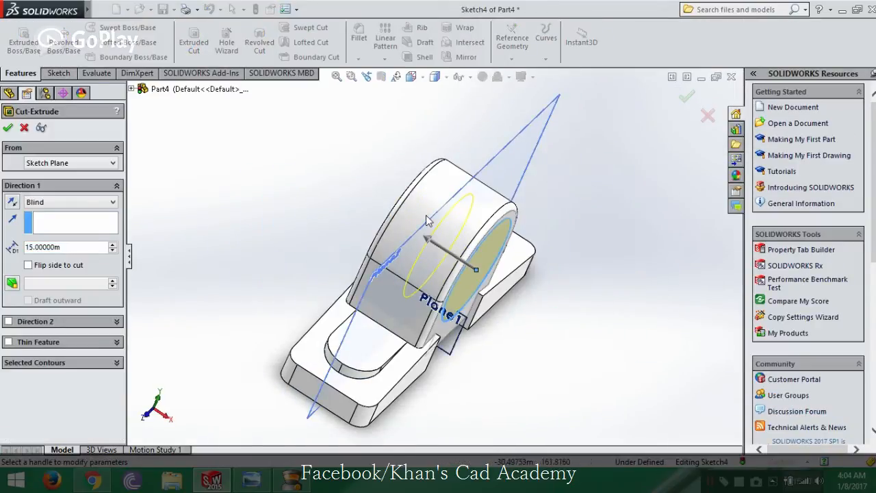
pyautogui.moveTo(429, 219); pyautogui.dragTo(470, 260, button='middle')
pyautogui.click(76, 203)
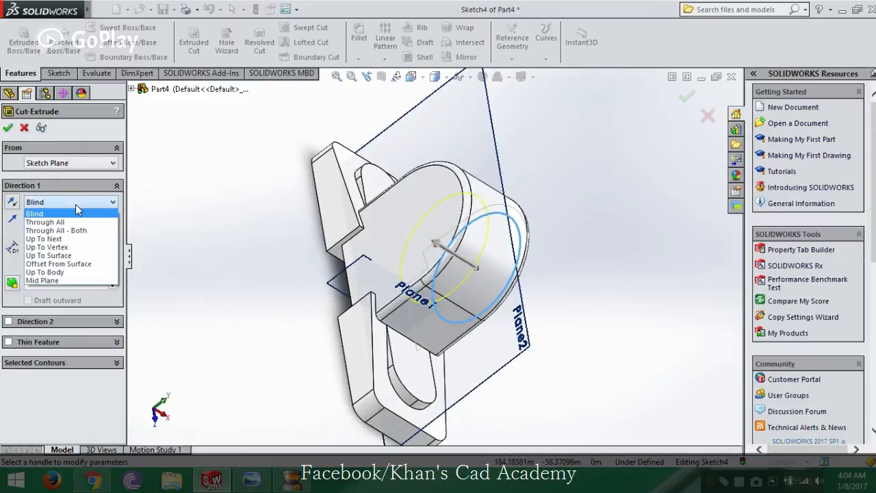
# - Cut the sketched circle through the upright housing with the Up To Next end condition
pyautogui.click(74, 239)
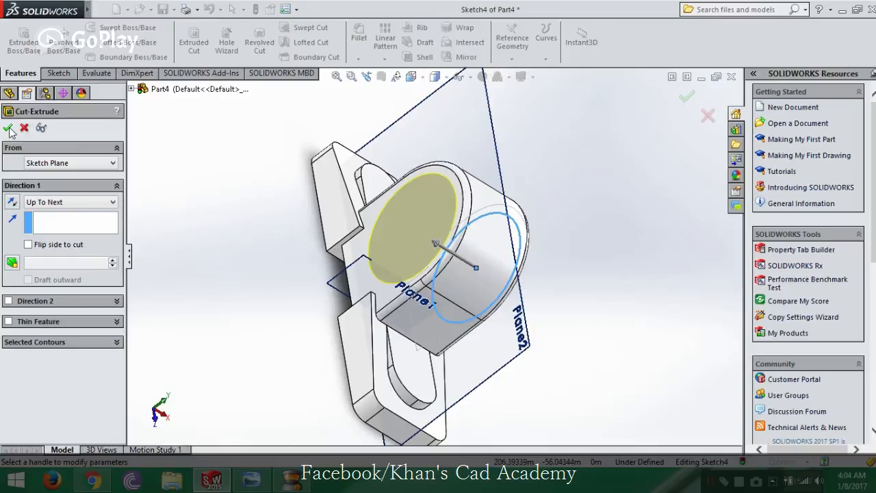
pyautogui.click(8, 128)
pyautogui.moveTo(616, 276); pyautogui.dragTo(563, 199, button='middle')
pyautogui.click(592, 377)
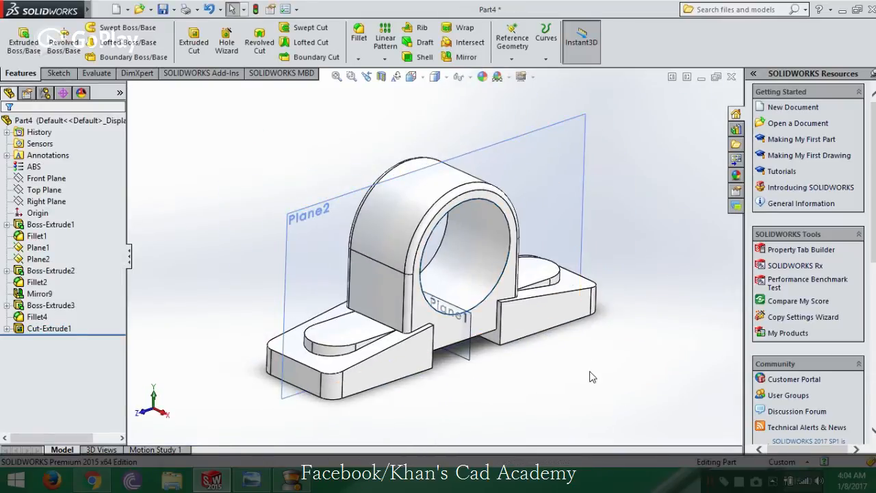
# - Check the bore's chamfer callout in the reference drawing and start a chamfer on the front rim edge of the bore
pyautogui.click(264, 483)
pyautogui.moveTo(799, 311); pyautogui.dragTo(801, 337)
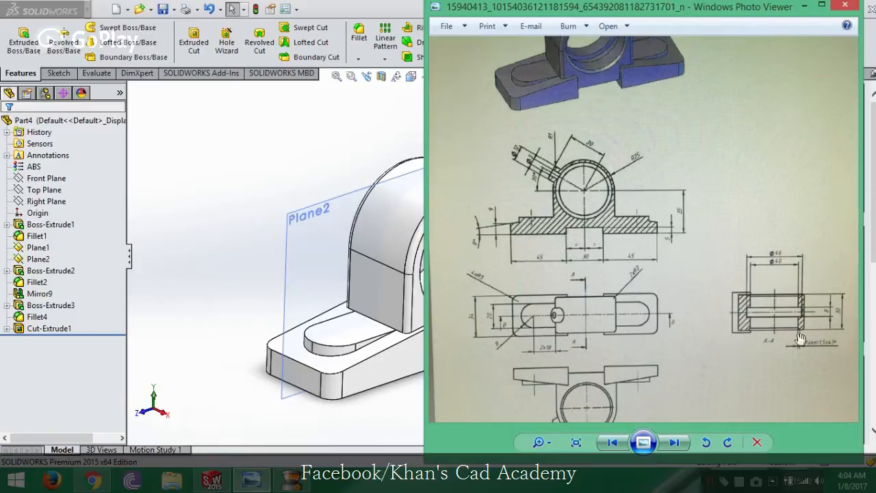
pyautogui.scroll(2, 809, 347)
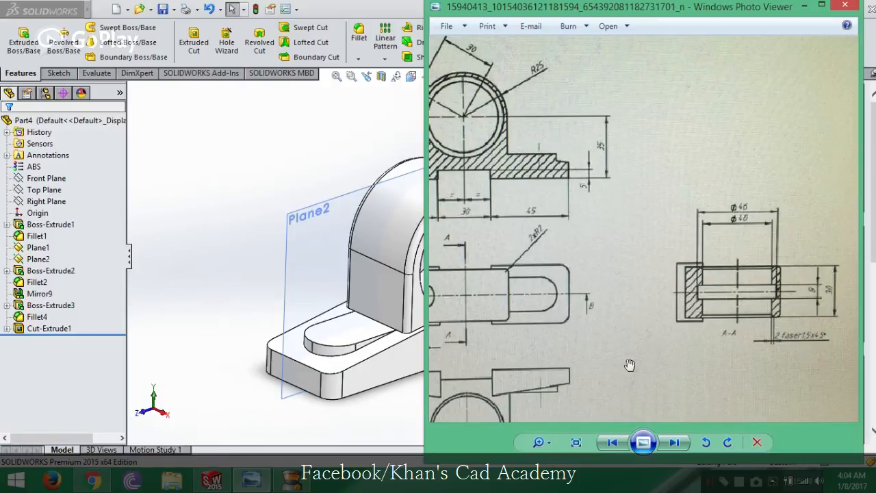
pyautogui.click(232, 180)
pyautogui.moveTo(541, 251)
pyautogui.mouseDown(button='middle')
pyautogui.moveTo(534, 239)
pyautogui.moveTo(531, 249)
pyautogui.mouseUp(button='middle')
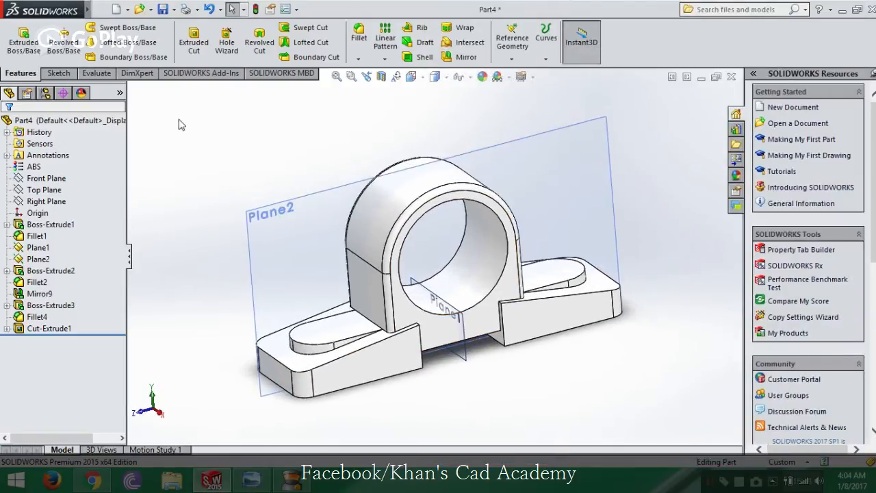
pyautogui.click(358, 59)
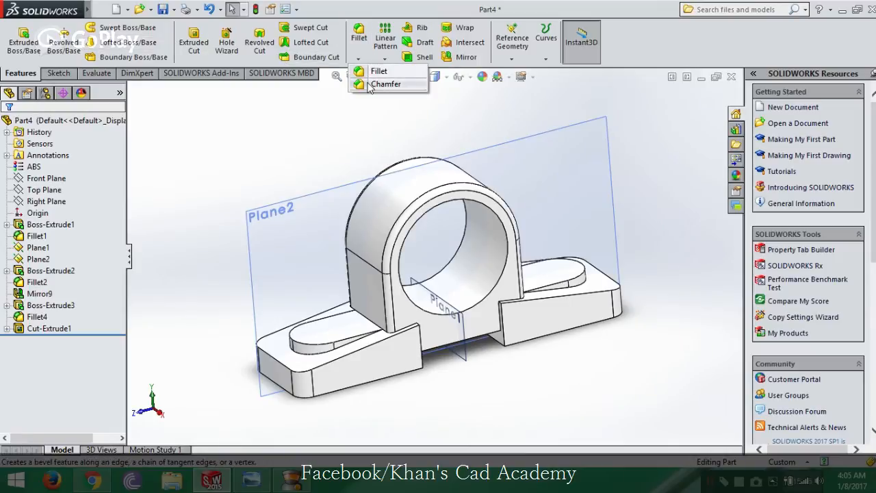
pyautogui.click(372, 82)
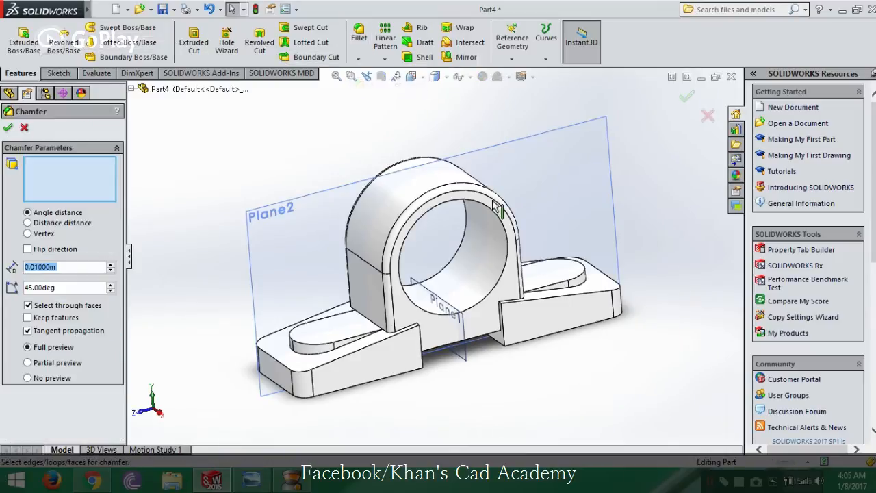
pyautogui.click(507, 234)
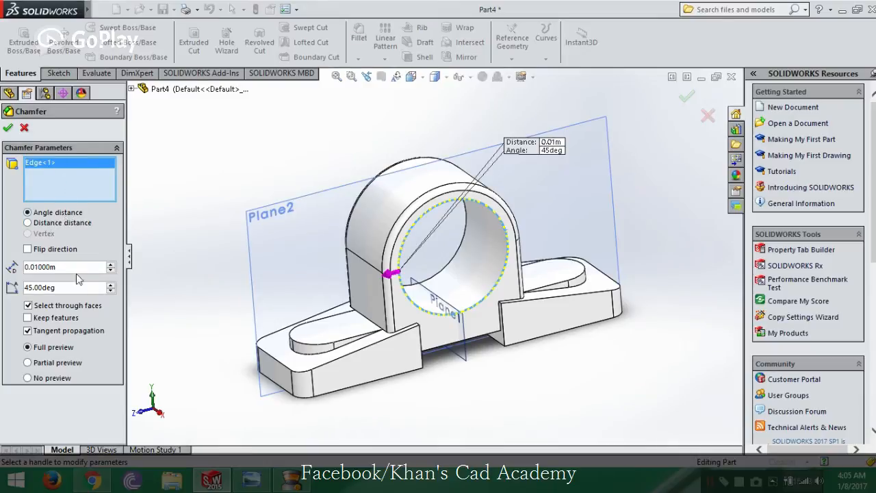
# - Set the bore chamfer's distance to 1.5 m
pyautogui.hotkey('ctrl', 'a')
pyautogui.click(251, 480)
pyautogui.click(251, 480)
pyautogui.moveTo(61, 267); pyautogui.dragTo(22, 268)
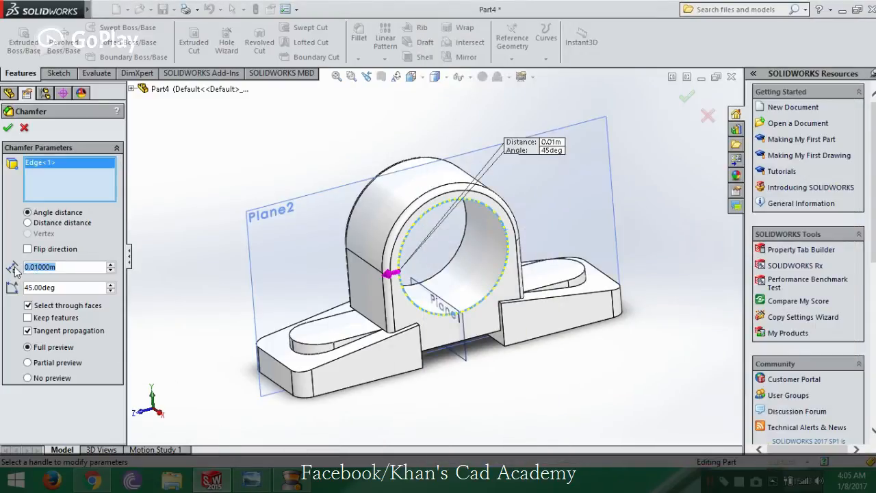
pyautogui.write('1.5')
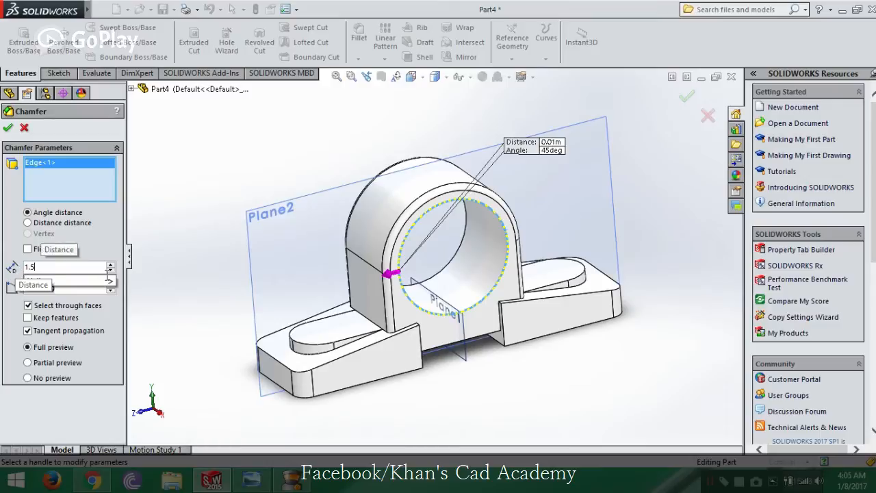
pyautogui.press('Return')
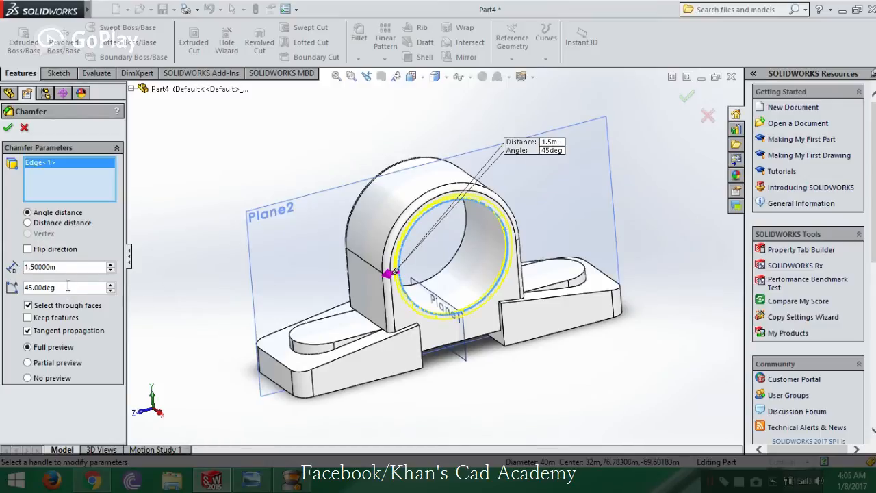
# - Add the bore's opposite rim edge to the chamfer and apply it
pyautogui.moveTo(374, 198); pyautogui.dragTo(506, 243, button='middle')
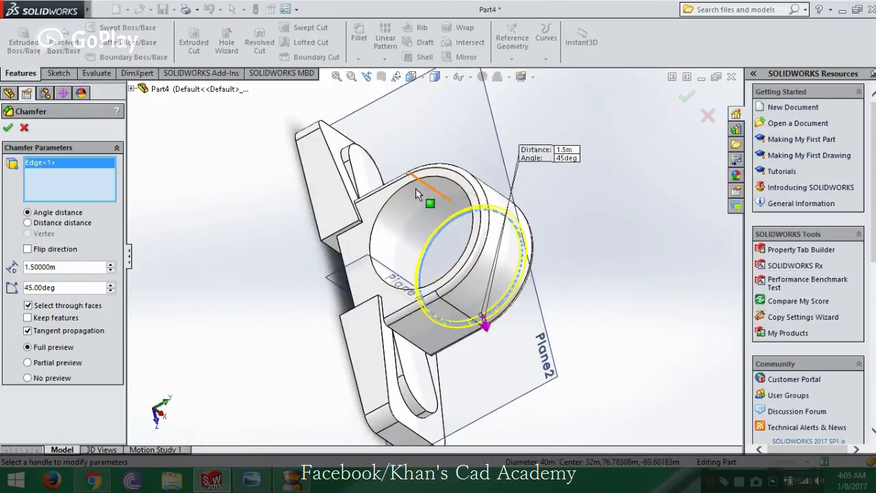
pyautogui.click(395, 193)
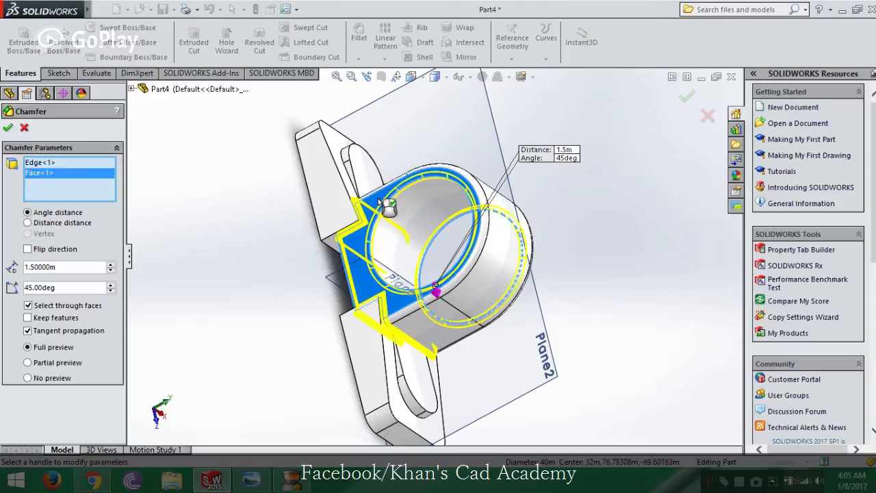
pyautogui.click(388, 205)
pyautogui.click(396, 199)
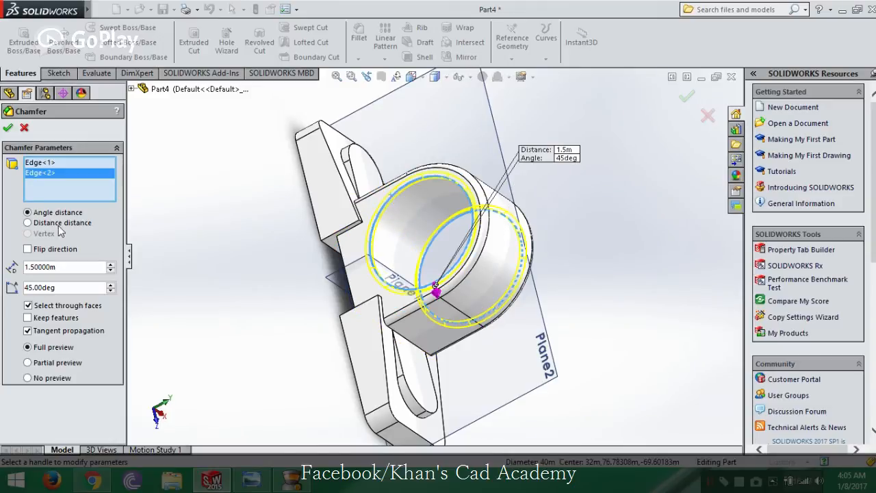
pyautogui.click(7, 127)
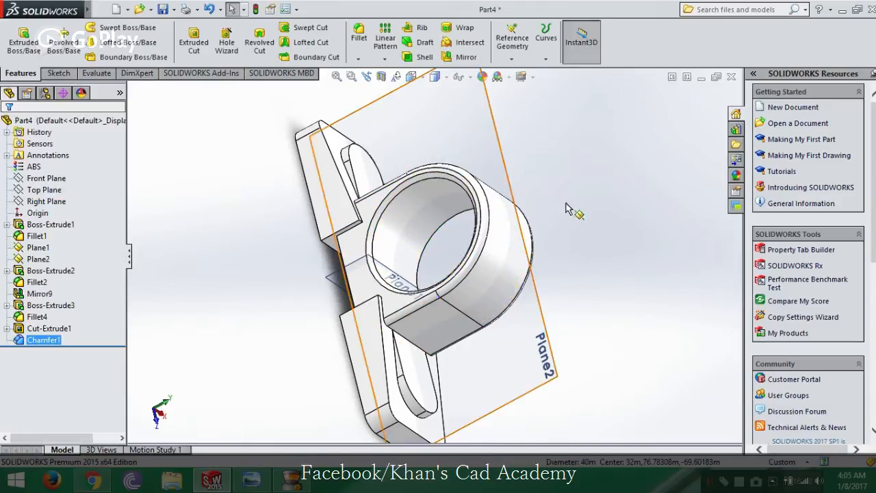
# - Examine section A-A and the pictorial view in the reference drawing for the dimensions of the groove inside the bore
pyautogui.moveTo(613, 216)
pyautogui.mouseDown(button='middle')
pyautogui.moveTo(514, 117)
pyautogui.moveTo(612, 284)
pyautogui.moveTo(573, 291)
pyautogui.mouseUp(button='middle')
pyautogui.scroll(3, 610, 276)
pyautogui.scroll(-4, 612, 283)
pyautogui.click(251, 480)
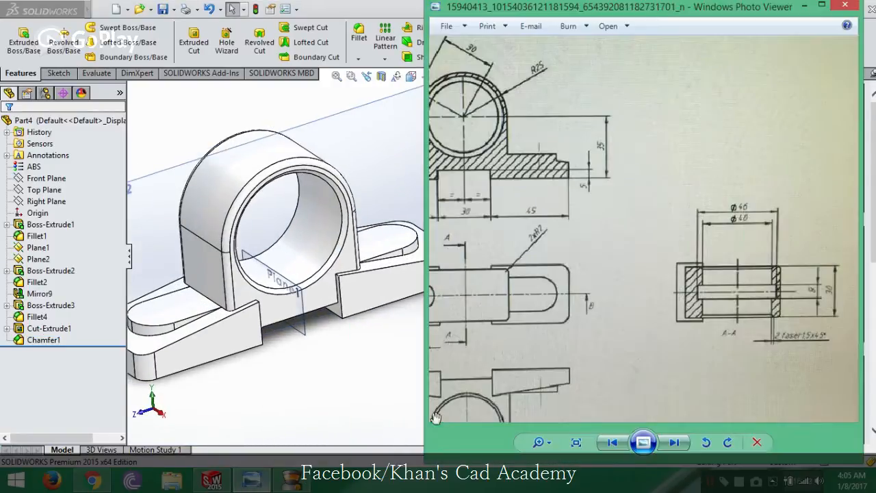
pyautogui.moveTo(565, 180)
pyautogui.mouseDown()
pyautogui.moveTo(698, 324)
pyautogui.moveTo(706, 318)
pyautogui.mouseUp()
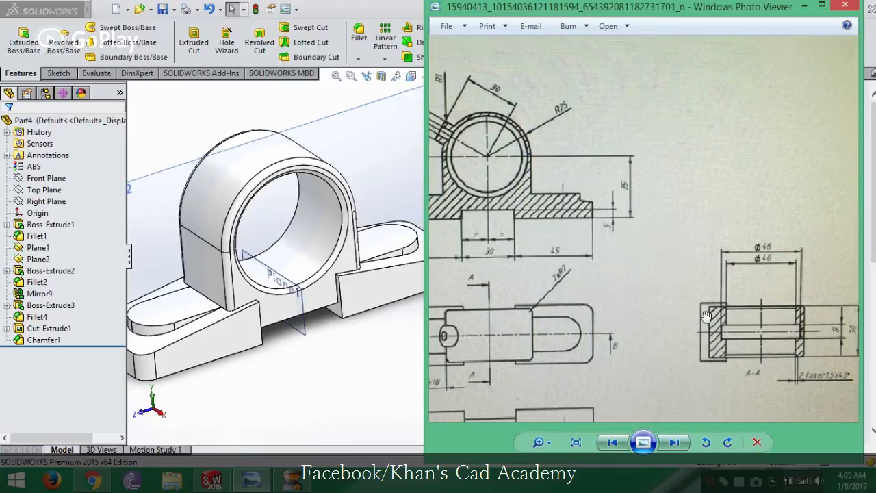
pyautogui.moveTo(541, 108); pyautogui.dragTo(653, 299)
pyautogui.scroll(-2, 627, 198)
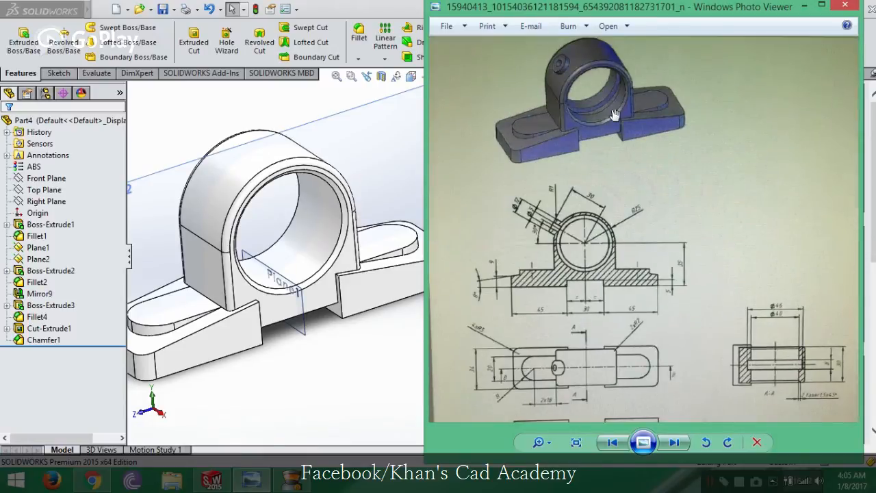
pyautogui.click(304, 362)
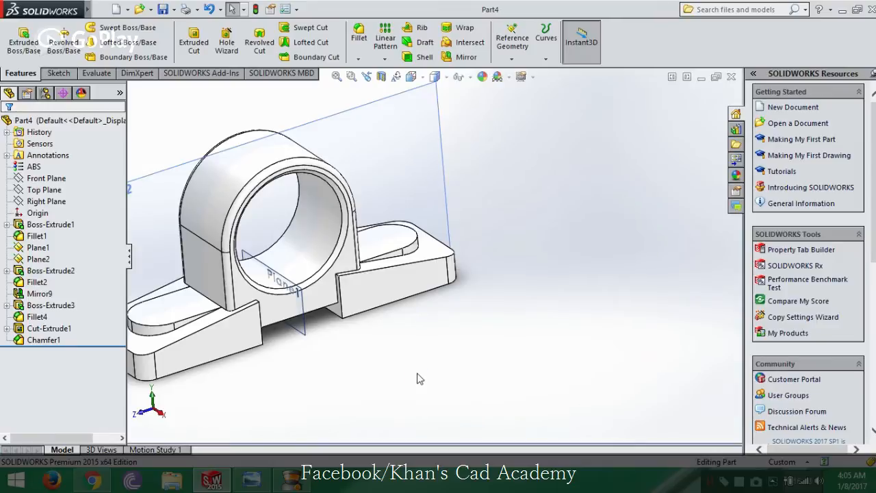
pyautogui.click(268, 483)
pyautogui.scroll(3, 798, 364)
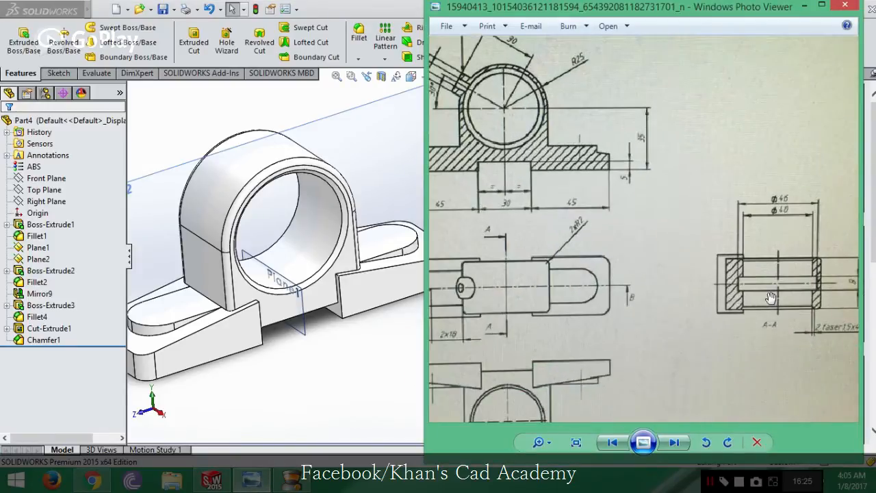
pyautogui.moveTo(644, 330); pyautogui.dragTo(657, 346)
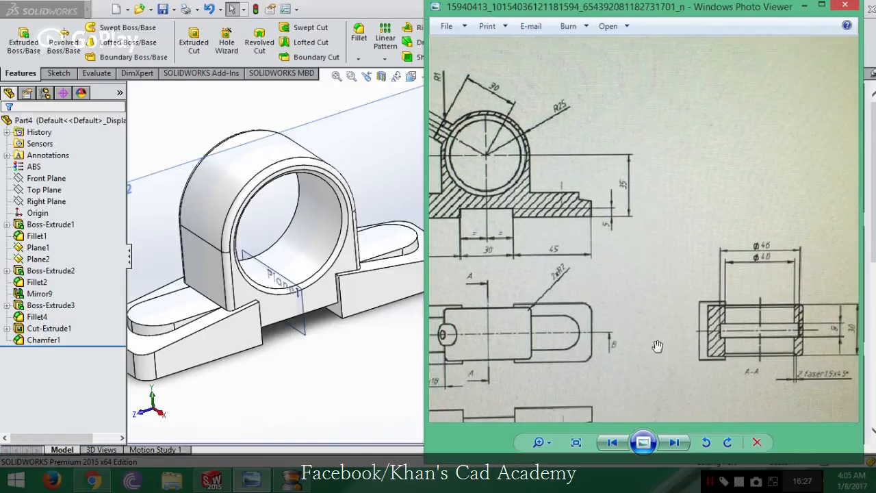
pyautogui.click(377, 344)
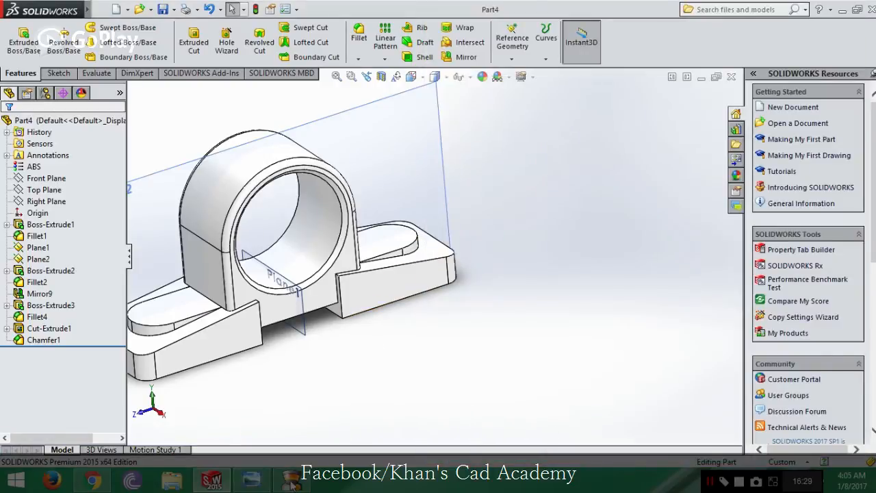
pyautogui.click(253, 482)
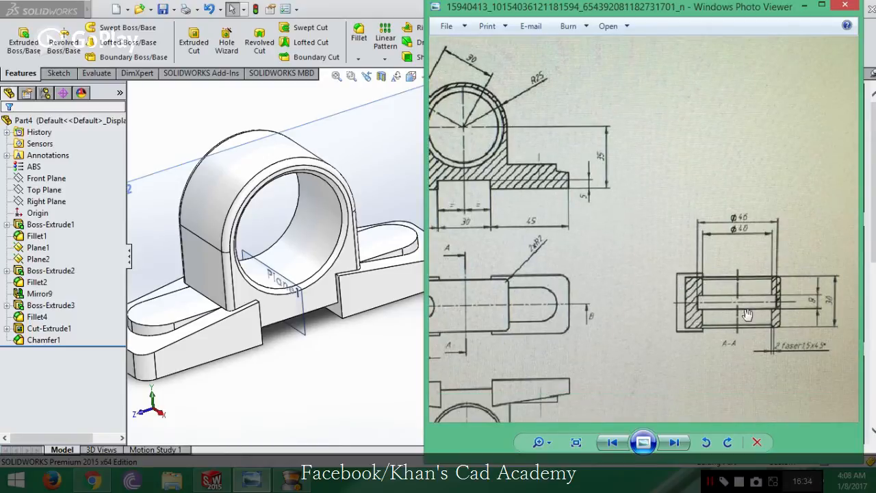
pyautogui.moveTo(539, 218); pyautogui.dragTo(728, 348)
pyautogui.moveTo(715, 192); pyautogui.dragTo(670, 271)
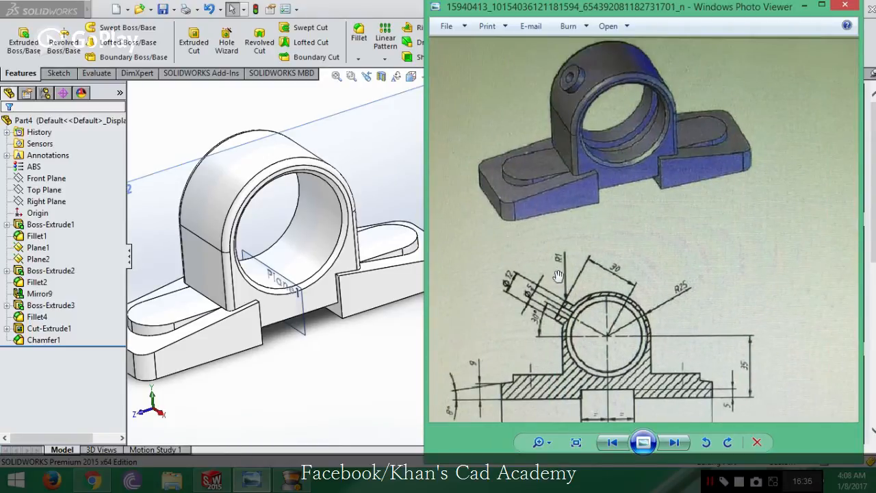
pyautogui.scroll(-3, 558, 275)
pyautogui.click(317, 306)
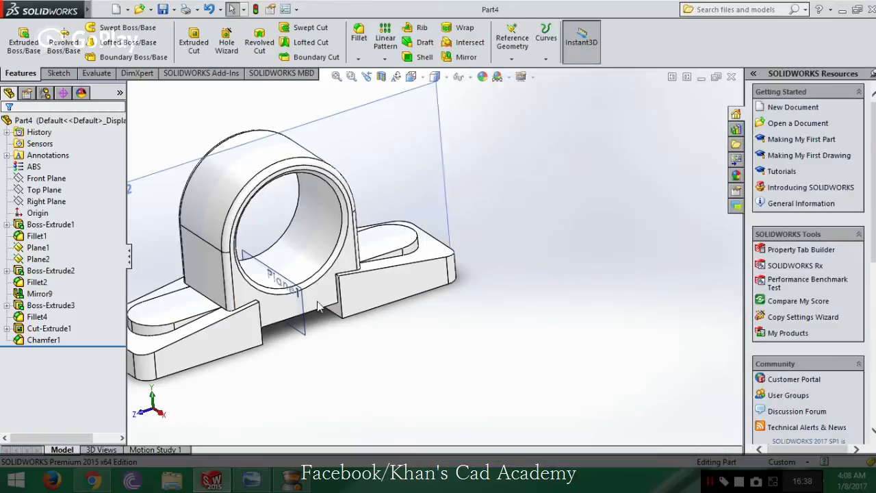
# - Start a new sketch on Plane2 and orient the view normal to it
pyautogui.scroll(3, 378, 301)
pyautogui.click(55, 74)
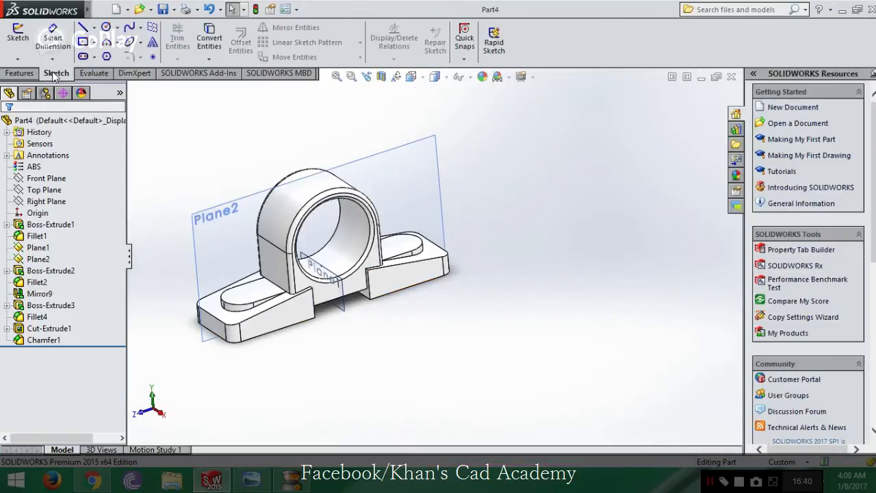
pyautogui.click(17, 38)
pyautogui.click(362, 158)
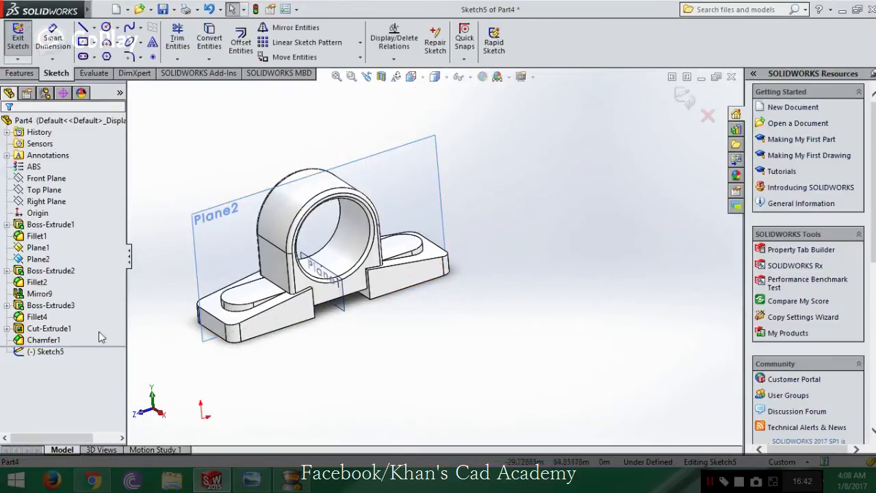
pyautogui.rightClick(48, 351)
pyautogui.click(64, 303)
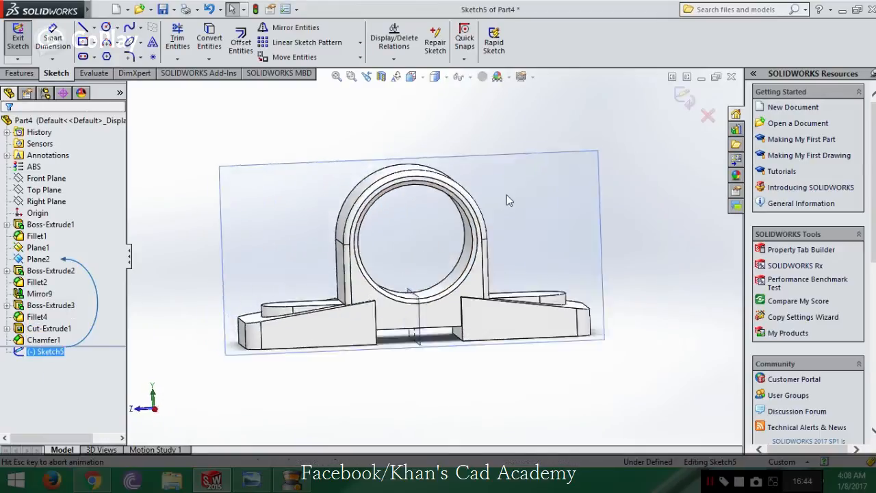
# - Sketch a circle of radius 23 m concentric with the housing's bore, matching the groove diameter in section A-A
pyautogui.click(106, 27)
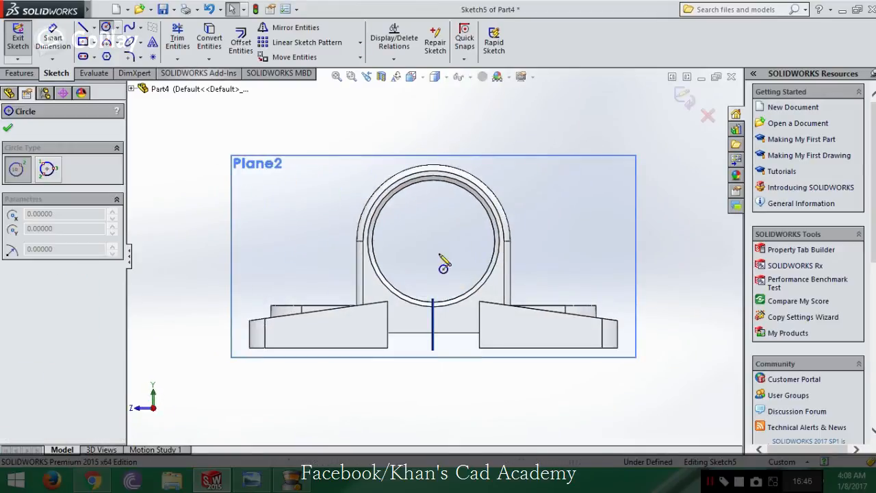
pyautogui.scroll(2, 465, 195)
pyautogui.scroll(-2, 471, 198)
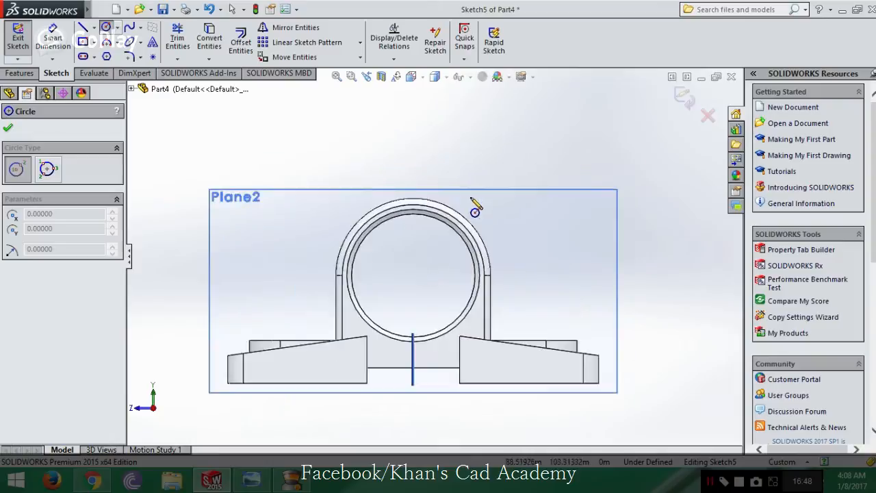
pyautogui.scroll(-2, 472, 205)
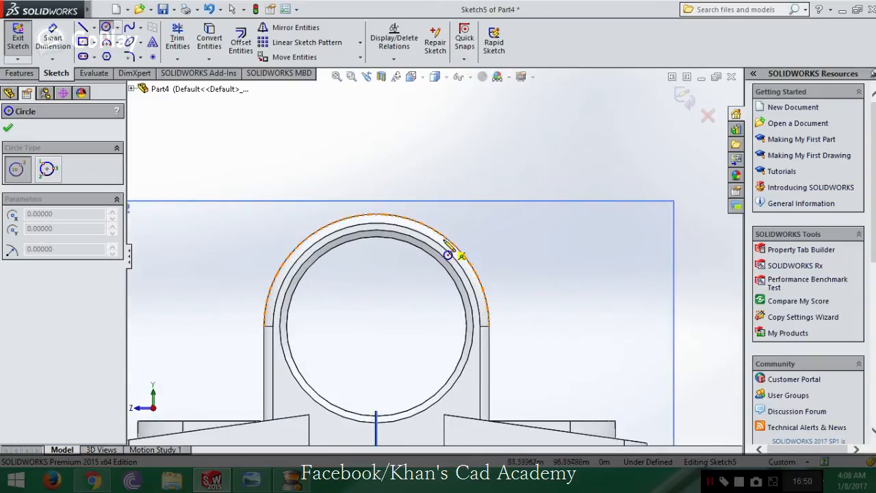
pyautogui.moveTo(362, 214)
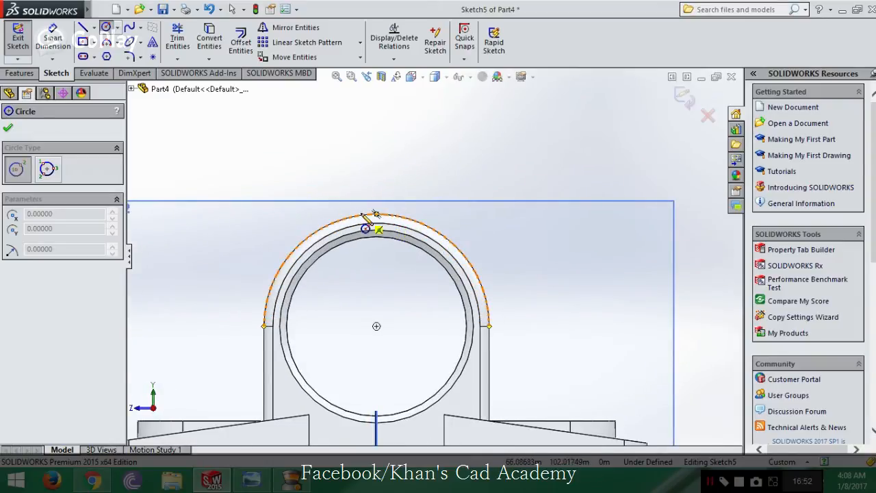
pyautogui.click(377, 326)
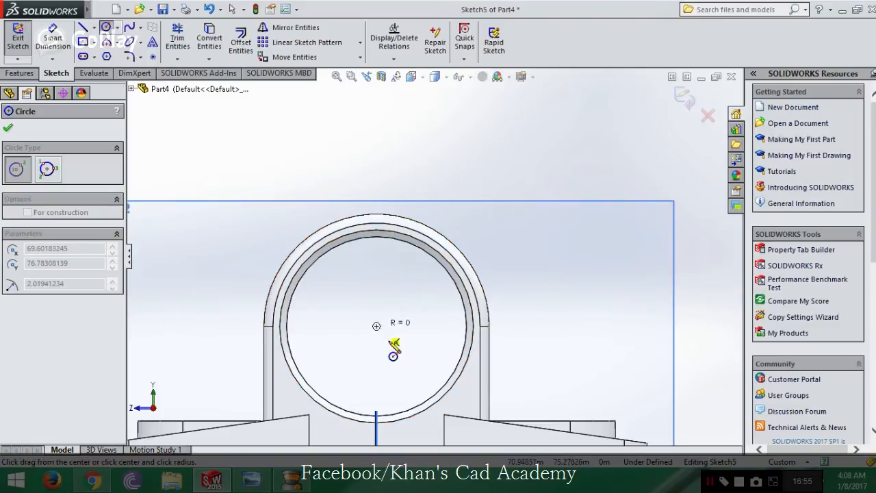
pyautogui.click(415, 377)
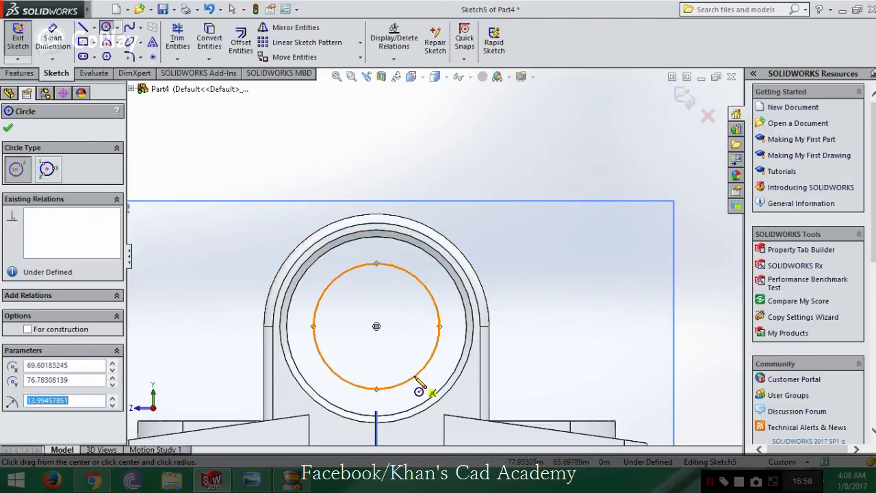
pyautogui.write('23')
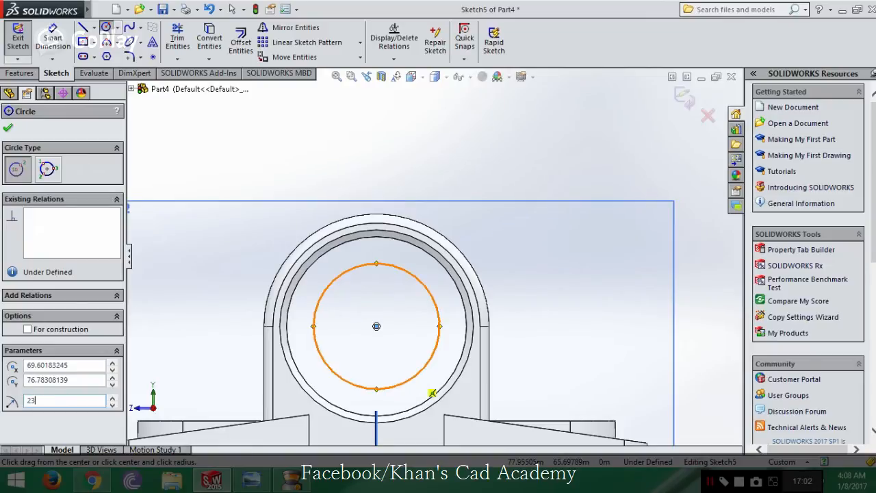
pyautogui.press('Return')
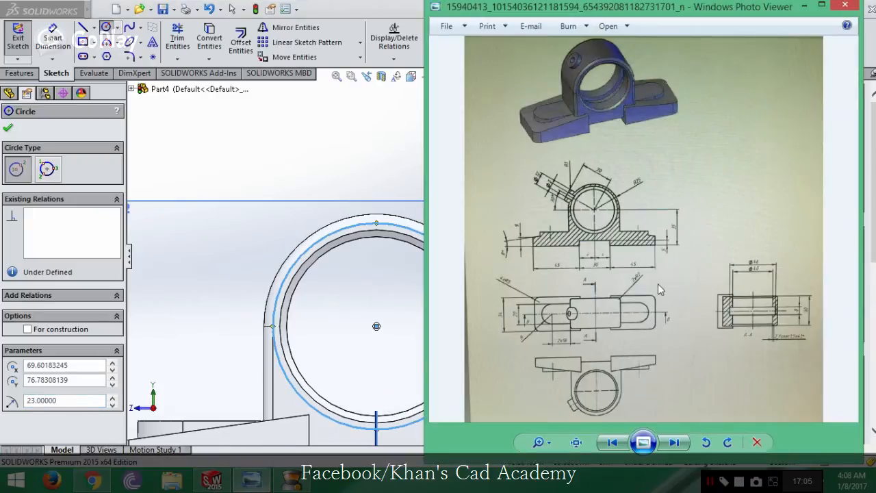
pyautogui.scroll(3, 658, 284)
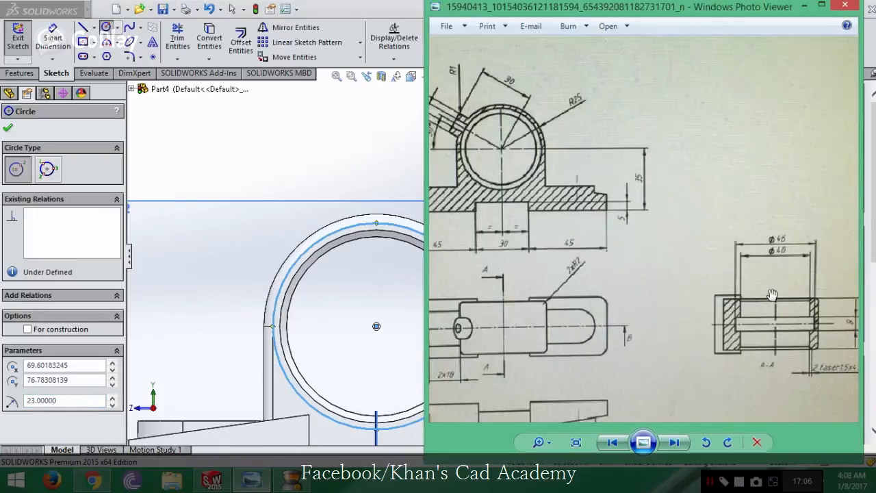
pyautogui.moveTo(669, 297); pyautogui.dragTo(630, 309)
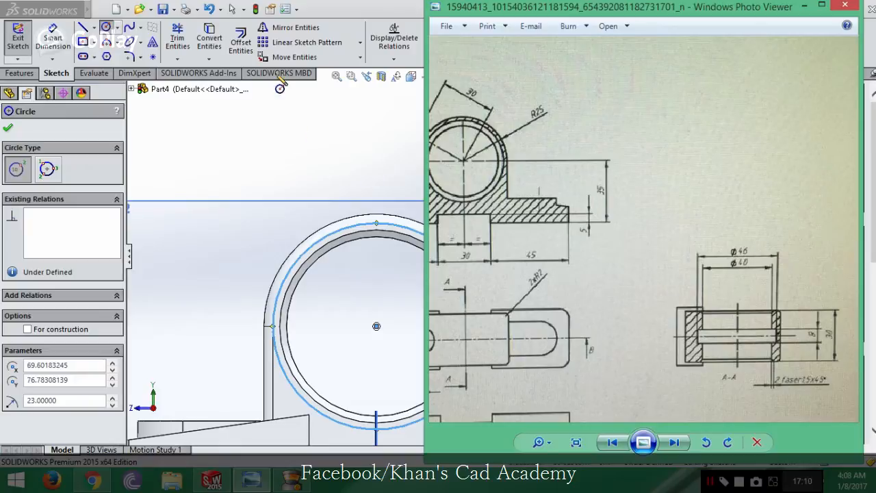
pyautogui.click(348, 10)
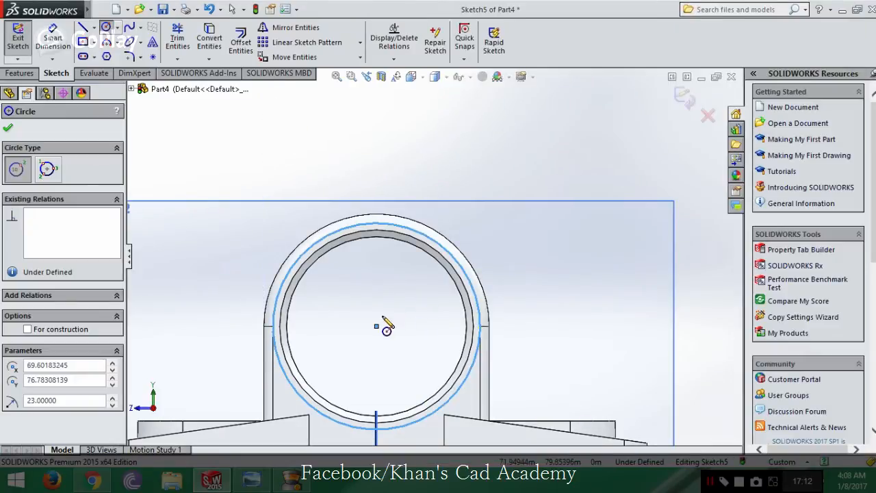
pyautogui.click(7, 130)
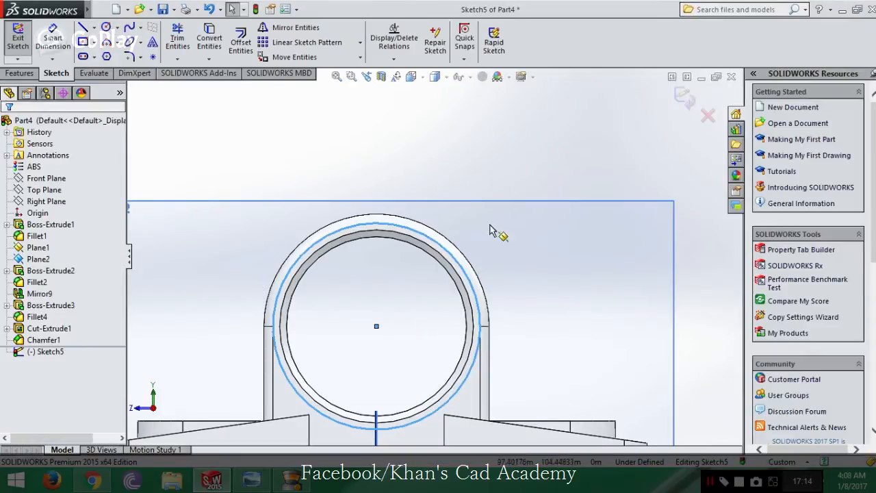
# - Start an extruded cut from the groove circle and set its blind depth in the first direction to 4 m
pyautogui.moveTo(518, 225); pyautogui.dragTo(545, 260, button='middle')
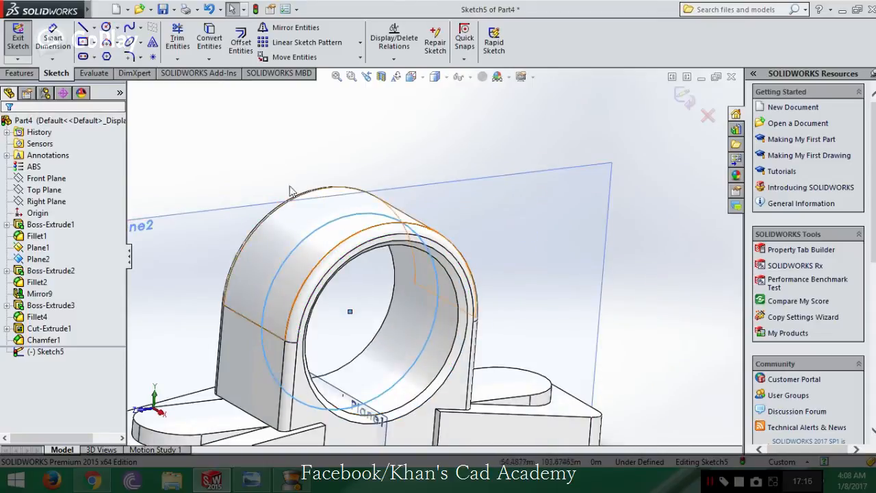
pyautogui.click(19, 73)
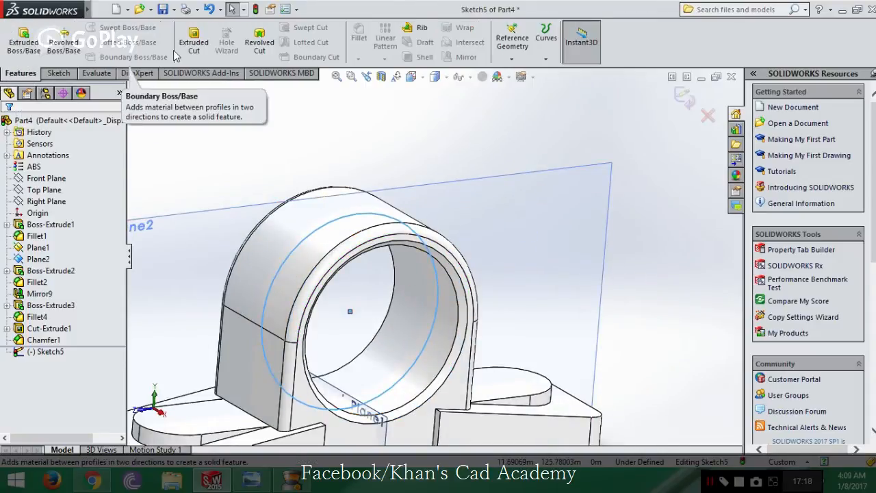
pyautogui.click(193, 41)
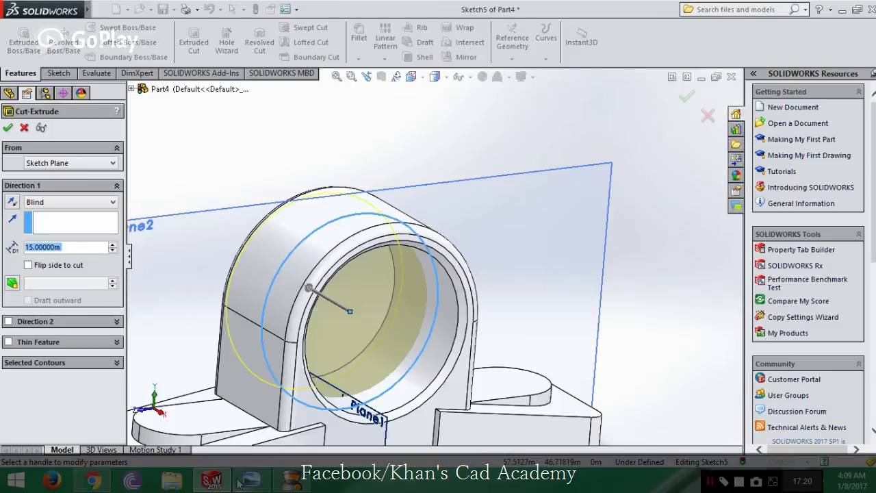
pyautogui.click(264, 482)
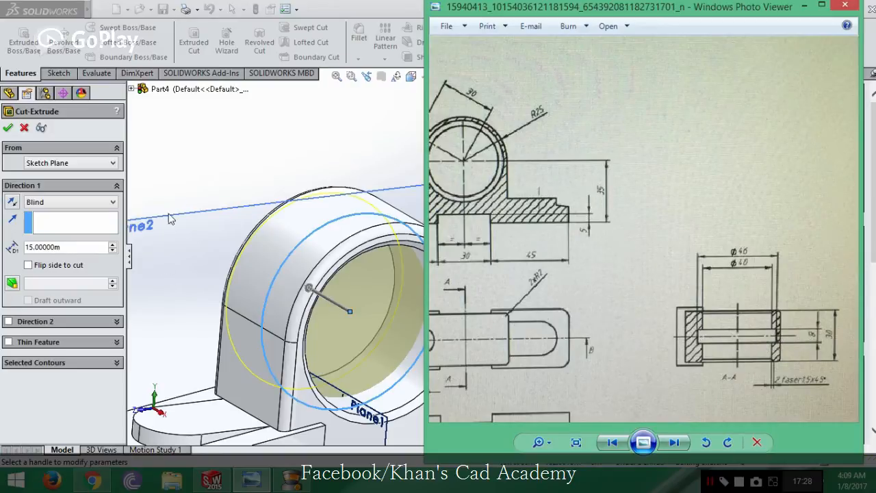
pyautogui.click(191, 187)
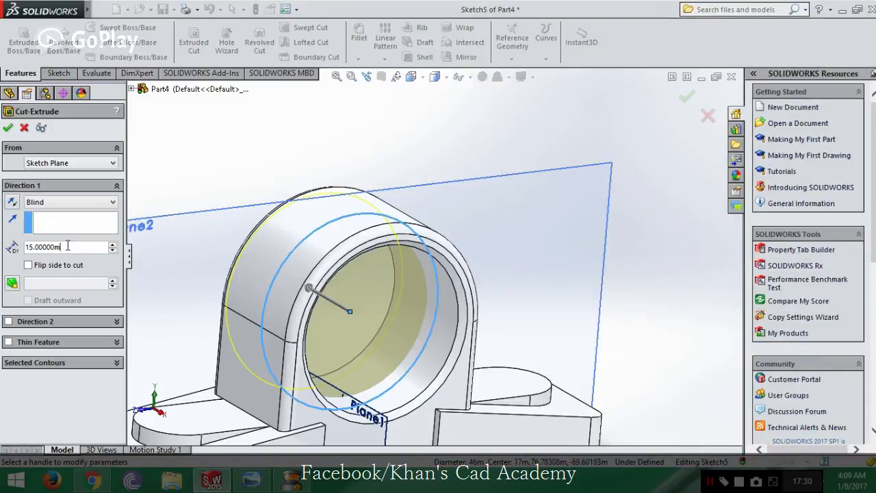
pyautogui.doubleClick(54, 247)
pyautogui.write('4')
pyautogui.press('Return')
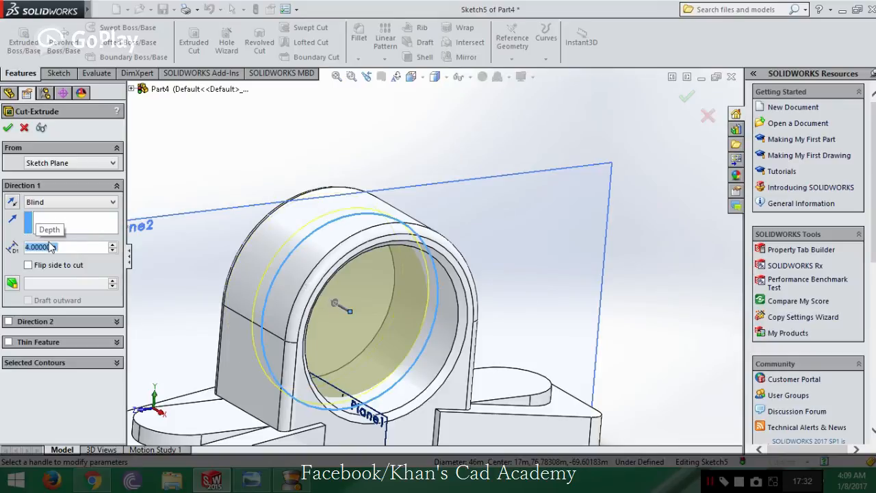
# - Enable the cut's second direction with a blind depth of 4 m and apply the groove cut
pyautogui.click(9, 321)
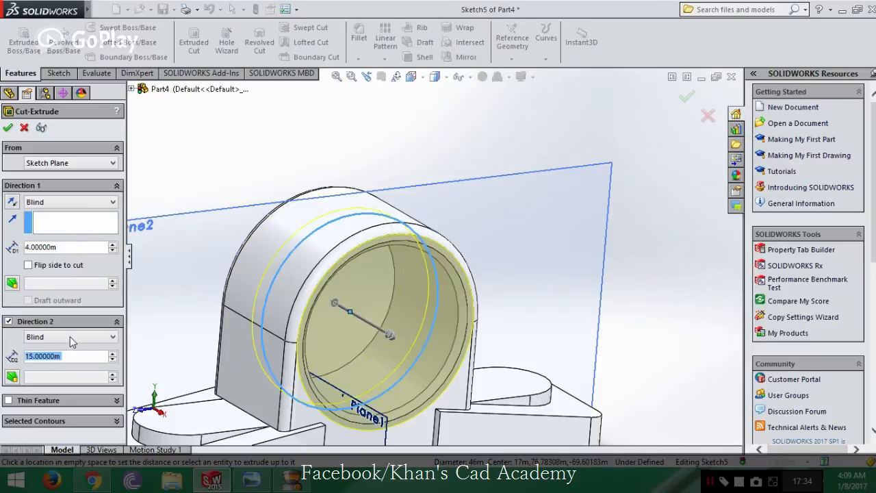
pyautogui.write('4')
pyautogui.press('Return')
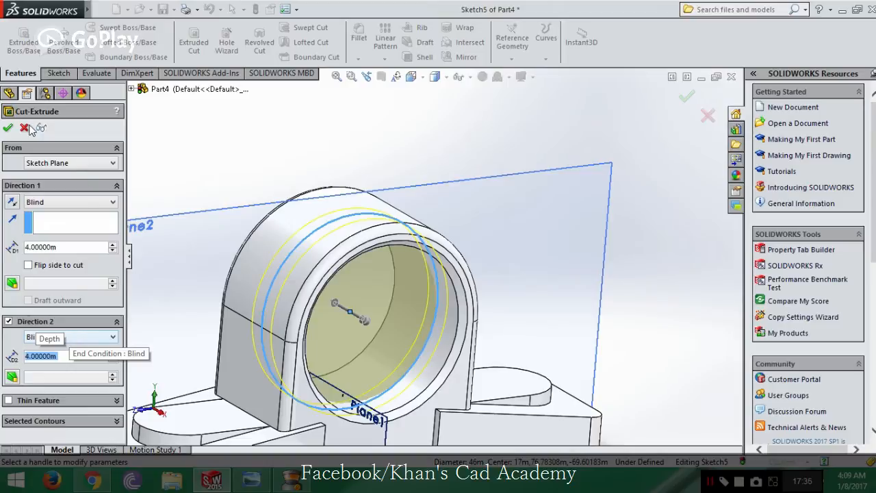
pyautogui.click(8, 127)
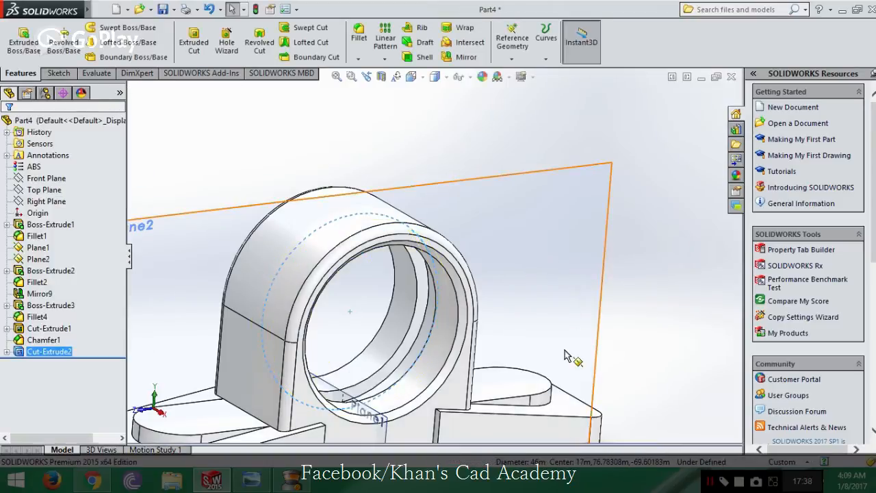
# - Hide the reference planes in the graphics area to view the whole bracket
pyautogui.scroll(-4, 590, 340)
pyautogui.scroll(-3, 408, 301)
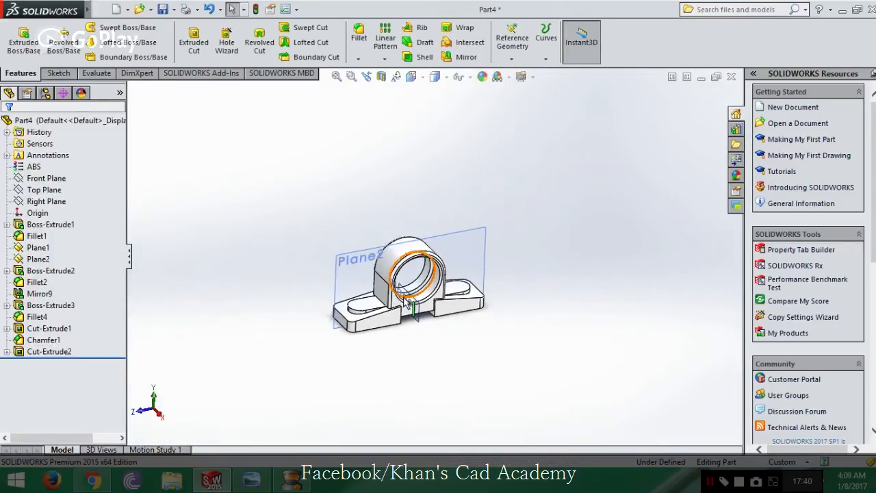
pyautogui.scroll(5, 408, 301)
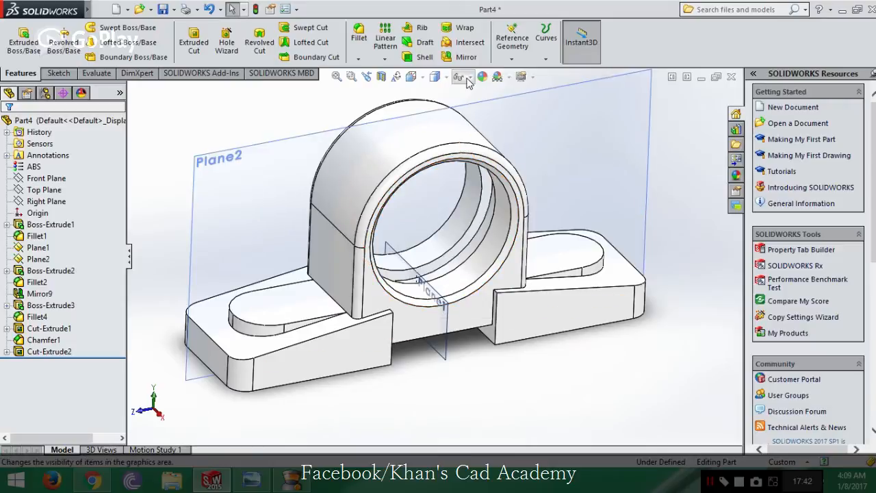
pyautogui.click(467, 78)
pyautogui.click(464, 91)
pyautogui.click(580, 160)
pyautogui.scroll(3, 518, 340)
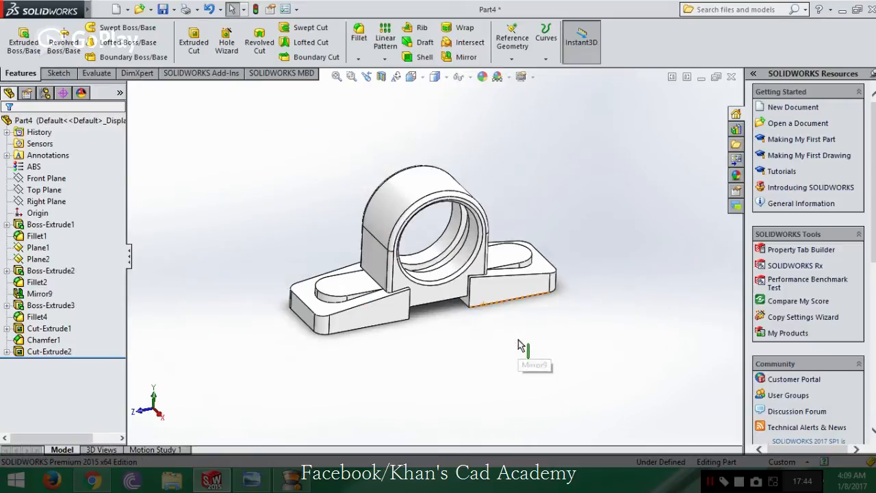
# - Examine the pictorial view and front section in the reference drawing for the inclined boss on the housing
pyautogui.click(252, 481)
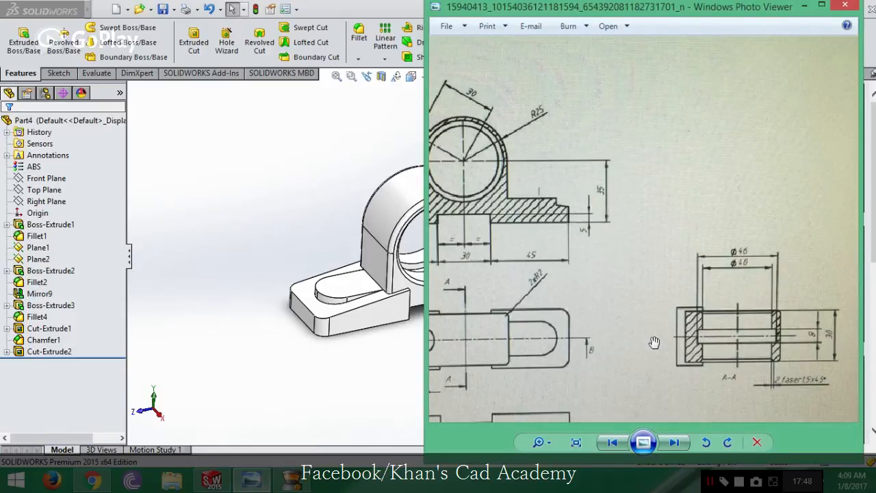
pyautogui.scroll(-3, 650, 339)
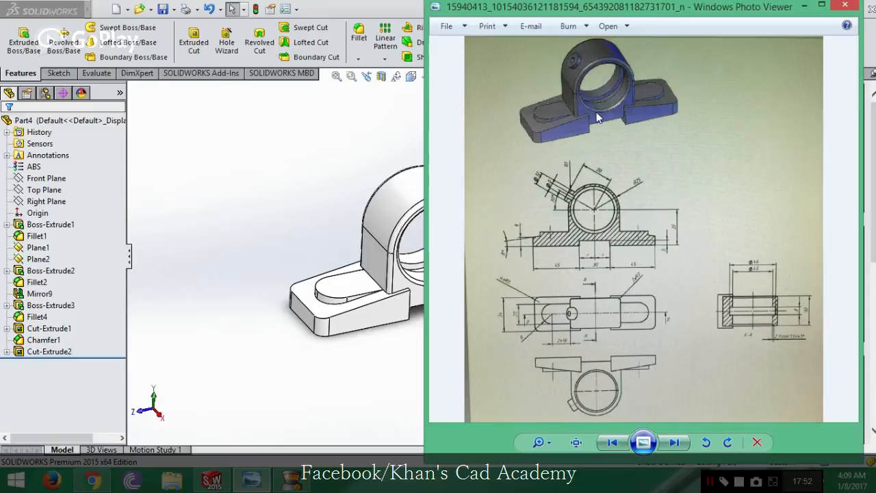
pyautogui.scroll(2, 603, 118)
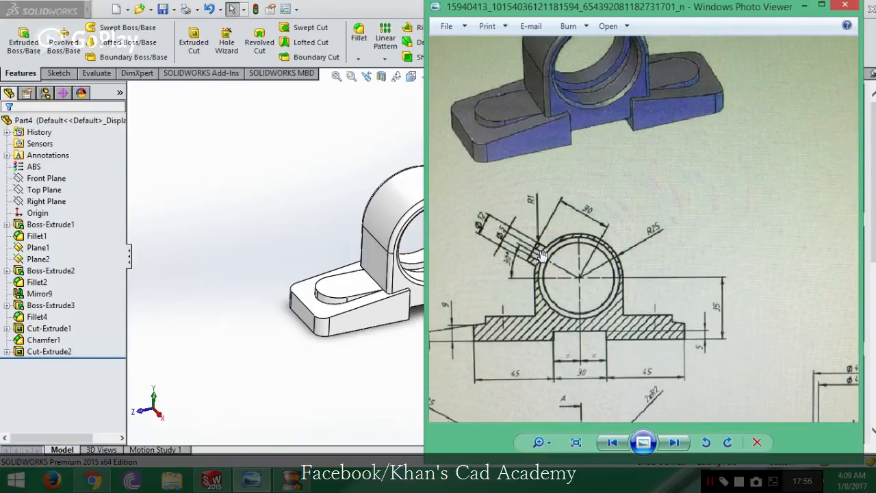
pyautogui.scroll(-3, 555, 247)
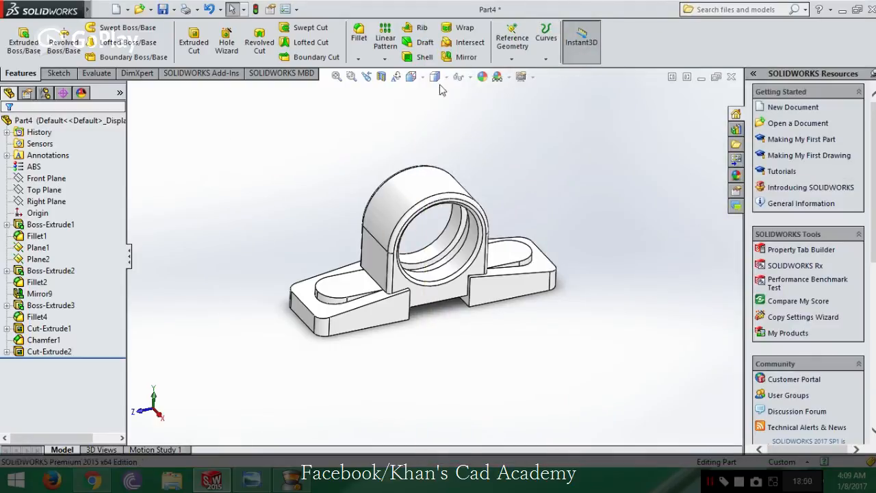
# - Show the reference planes again and start a new sketch on Plane2, oriented normal to the view
pyautogui.click(460, 77)
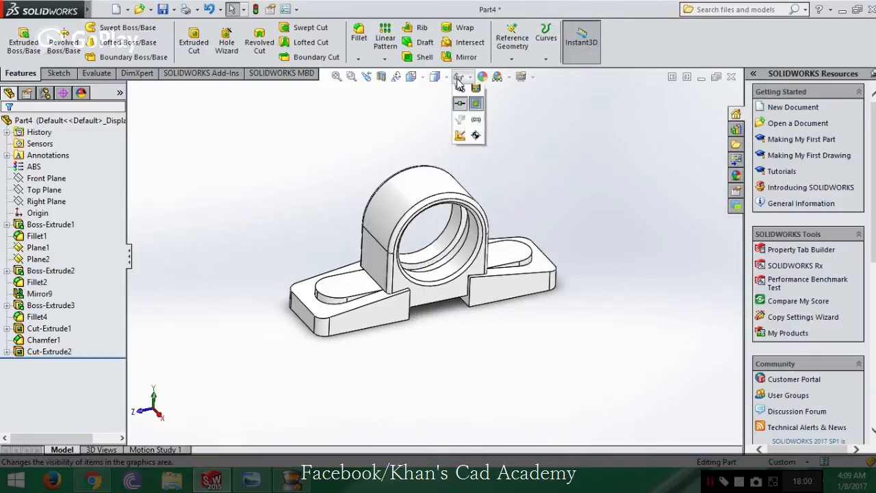
pyautogui.click(461, 94)
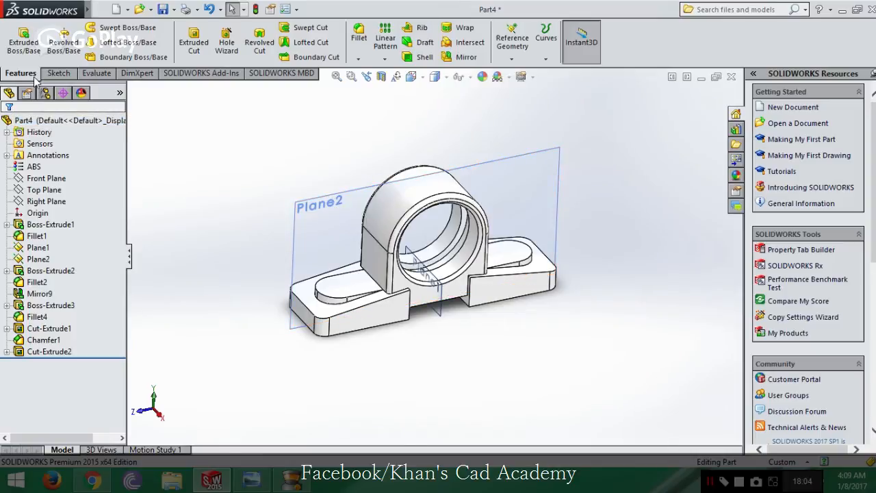
pyautogui.click(58, 73)
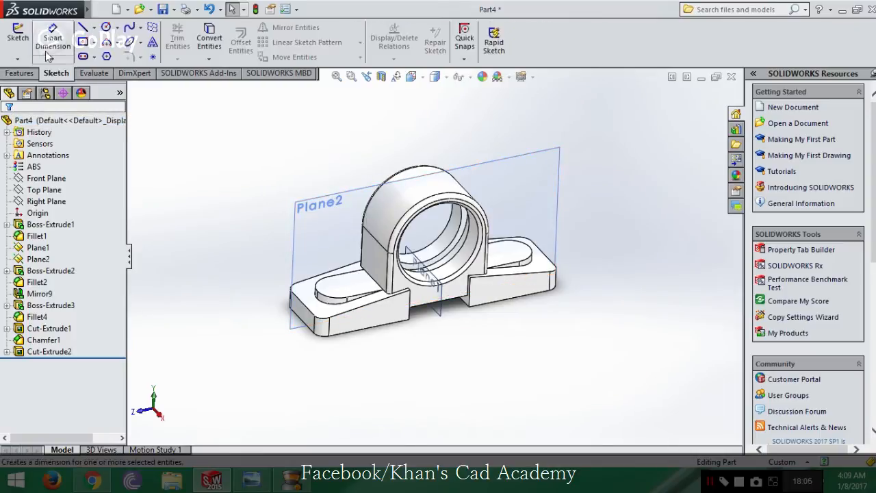
pyautogui.click(18, 34)
pyautogui.click(334, 188)
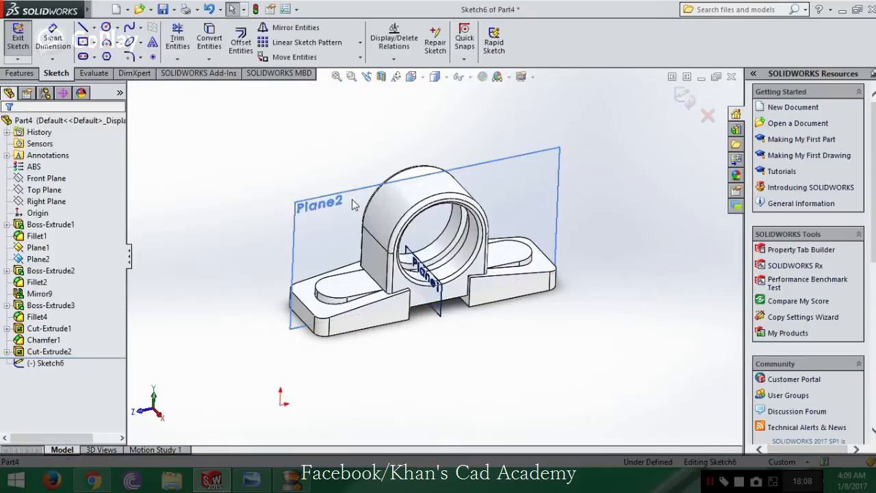
pyautogui.rightClick(53, 365)
pyautogui.click(74, 304)
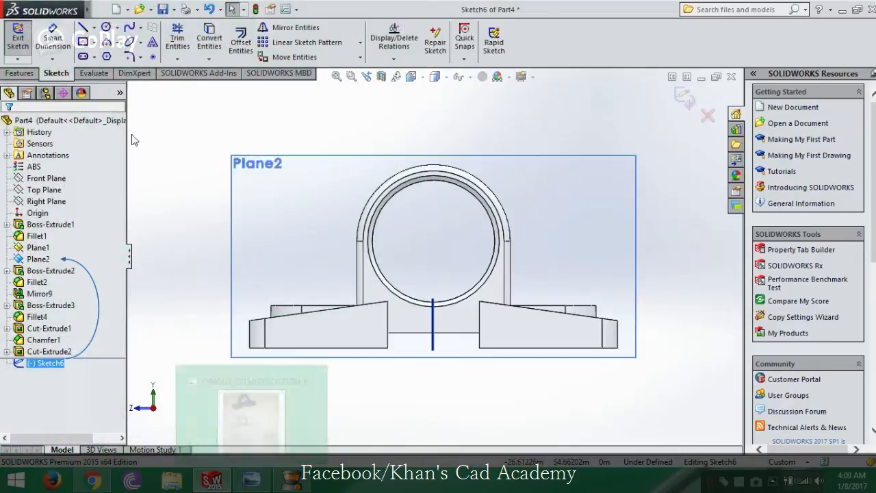
# - Sketch one line sloping up and outward from the bore centre and a horizontal line about 62 m long from the same centre
pyautogui.click(82, 28)
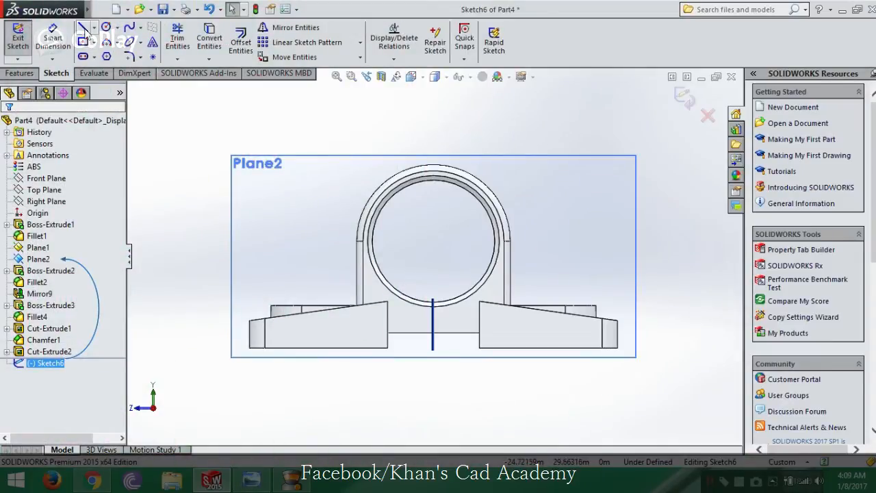
pyautogui.click(434, 239)
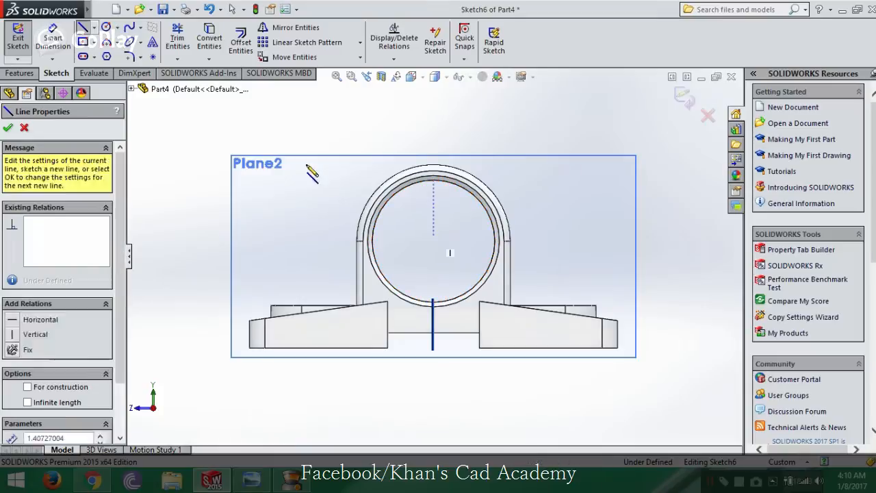
pyautogui.click(250, 121)
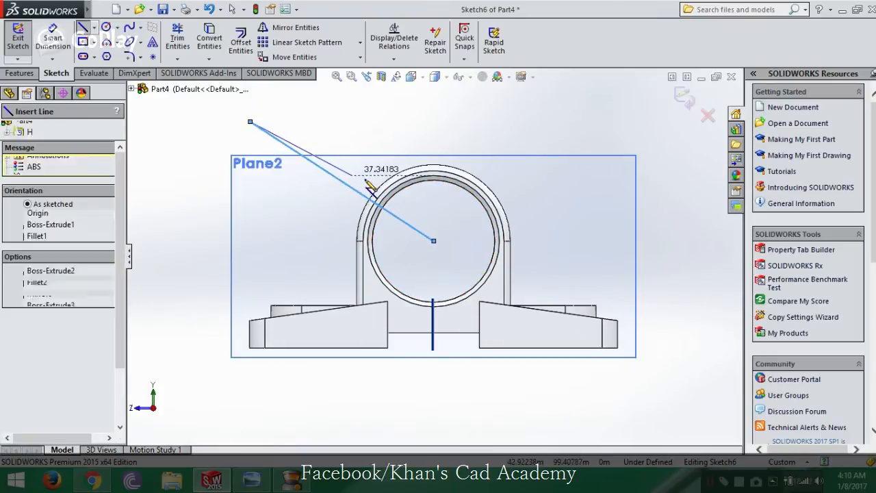
pyautogui.press('Escape')
pyautogui.press('l')
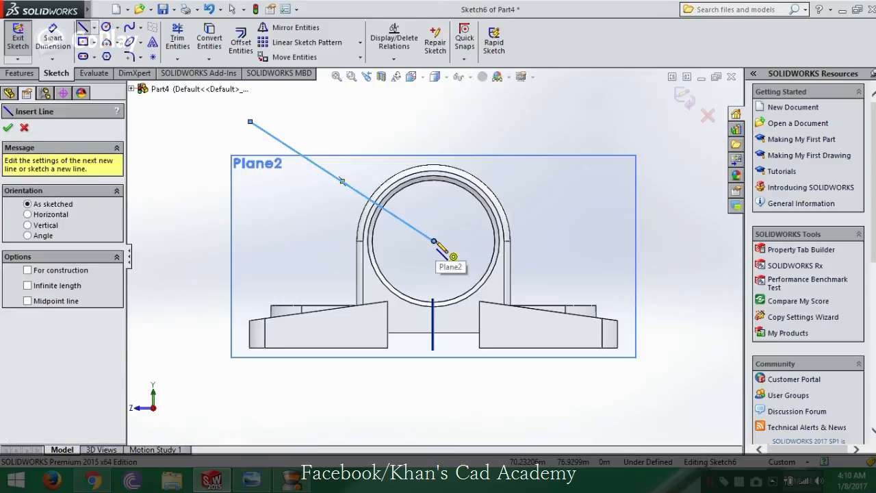
pyautogui.click(433, 241)
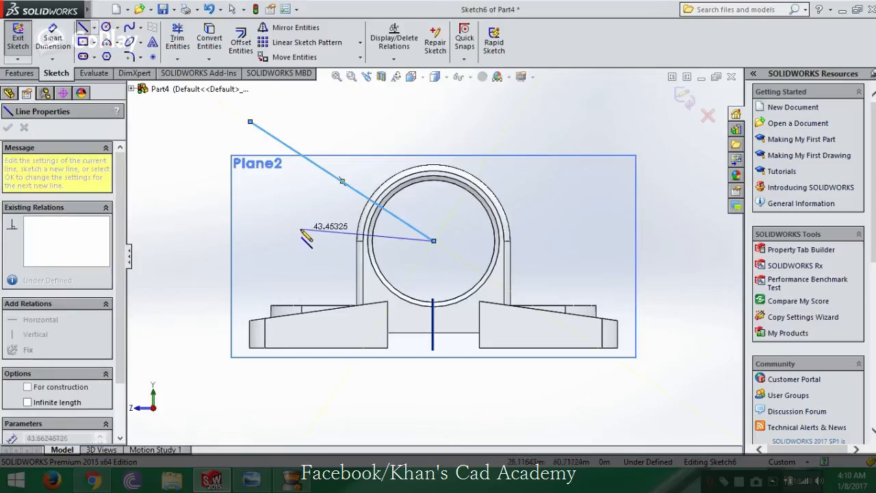
pyautogui.click(242, 241)
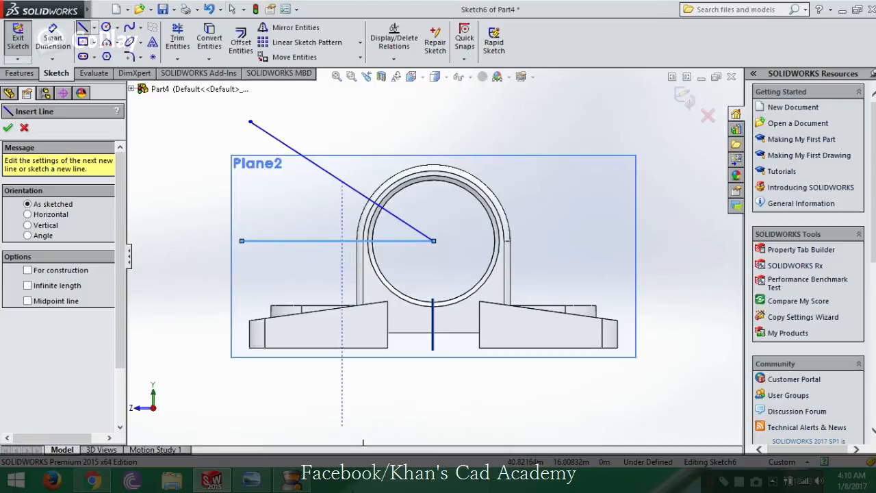
# - Check the boss angle in the reference drawing and dimension the angle between the two sketch lines as 30°
pyautogui.click(250, 481)
pyautogui.scroll(3, 575, 213)
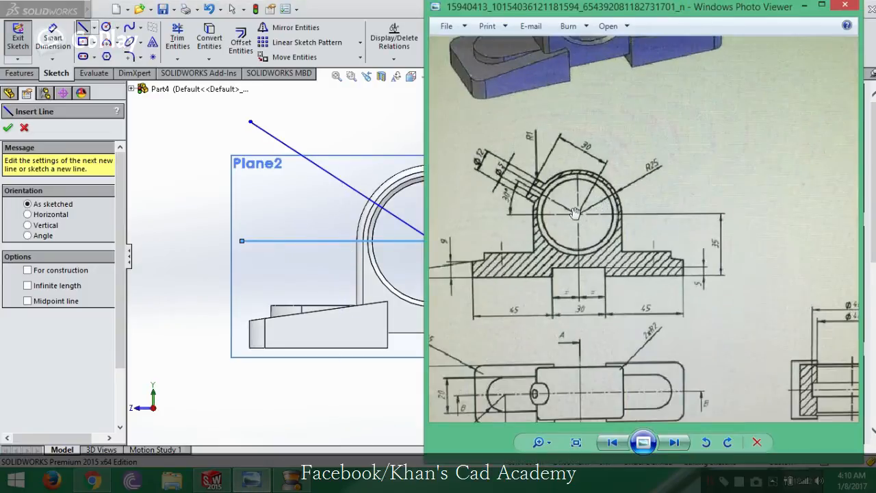
pyautogui.click(392, 6)
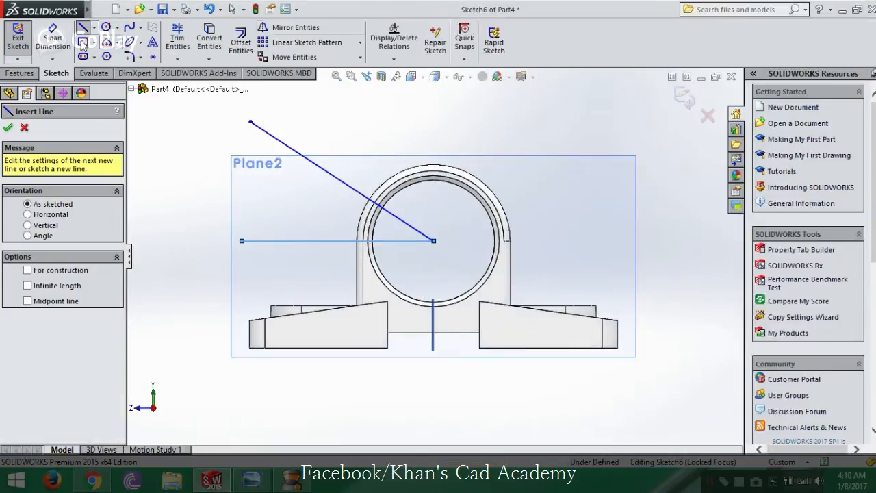
pyautogui.press('Escape')
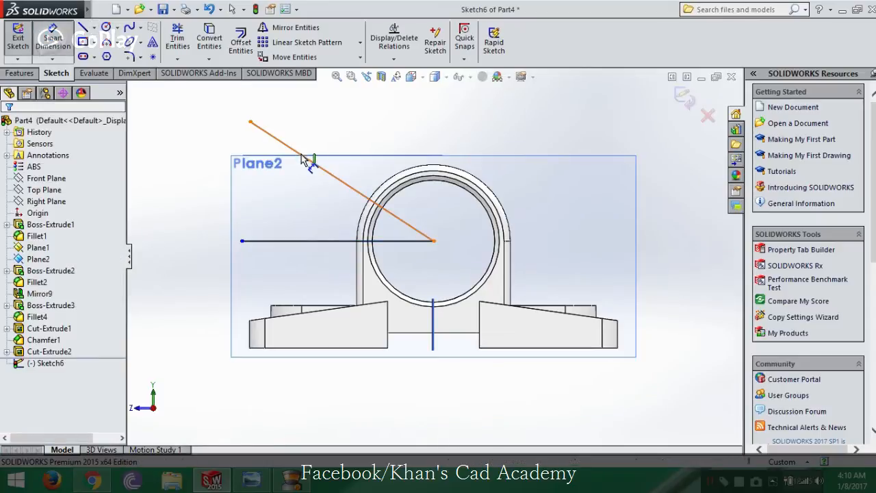
pyautogui.click(305, 160)
pyautogui.click(309, 241)
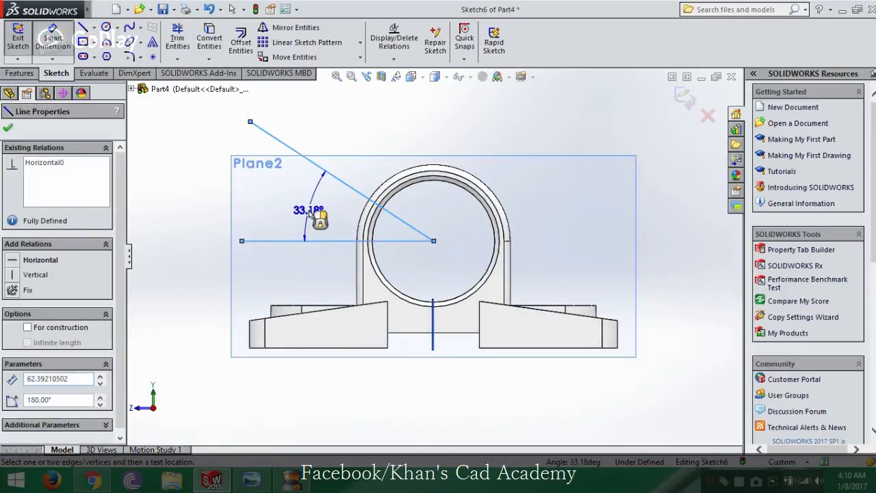
pyautogui.click(312, 222)
pyautogui.write('30')
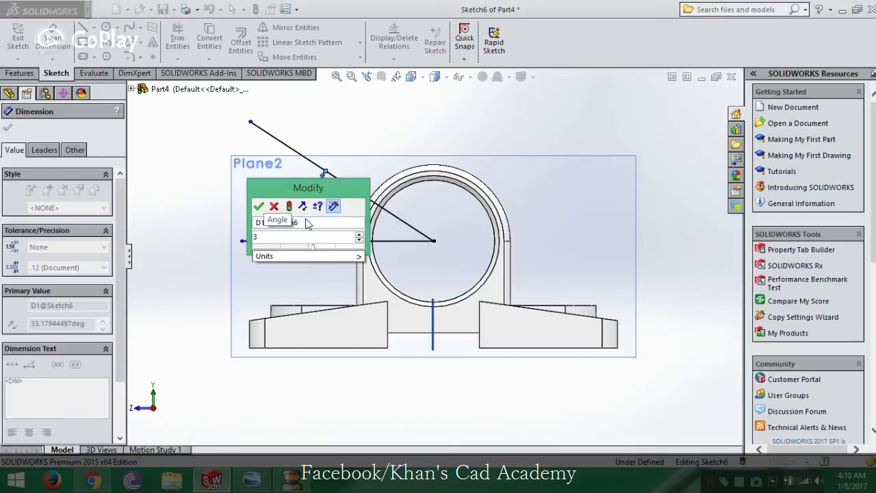
pyautogui.click(259, 206)
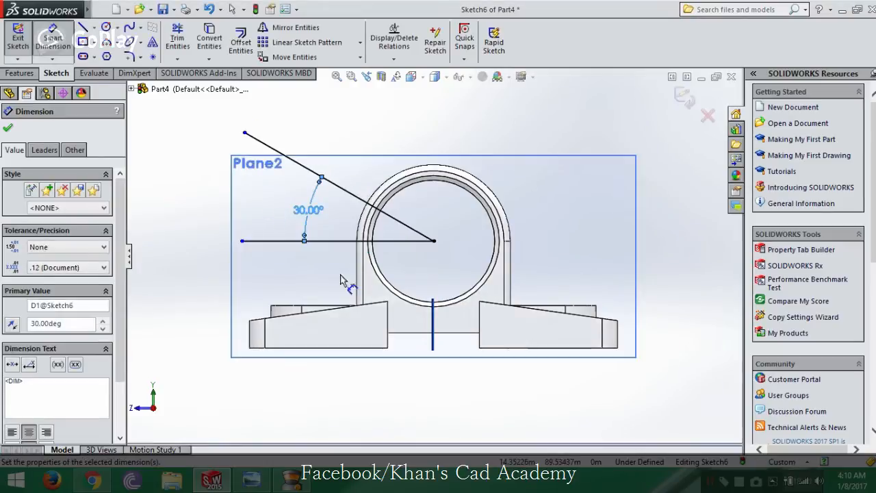
pyautogui.click(8, 128)
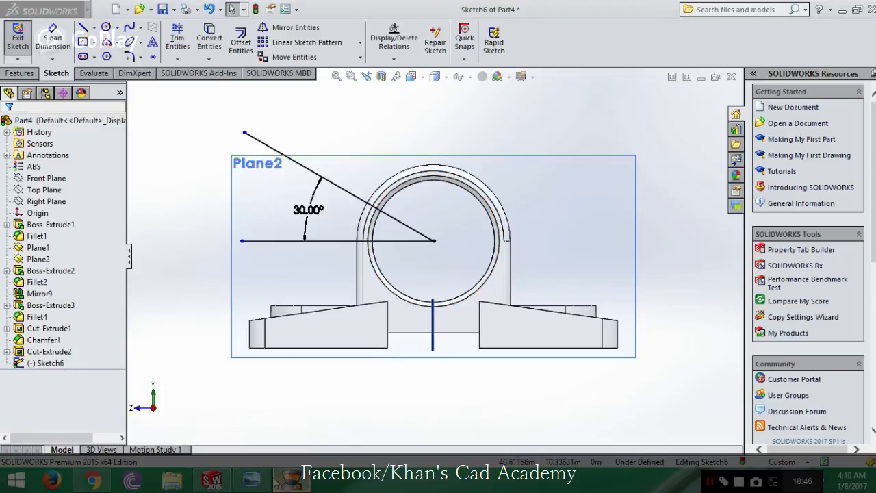
# - Check the reference drawing, shorten the inclined and horizontal lines to end on the housing's outer edge, and exit the sketch
pyautogui.click(252, 480)
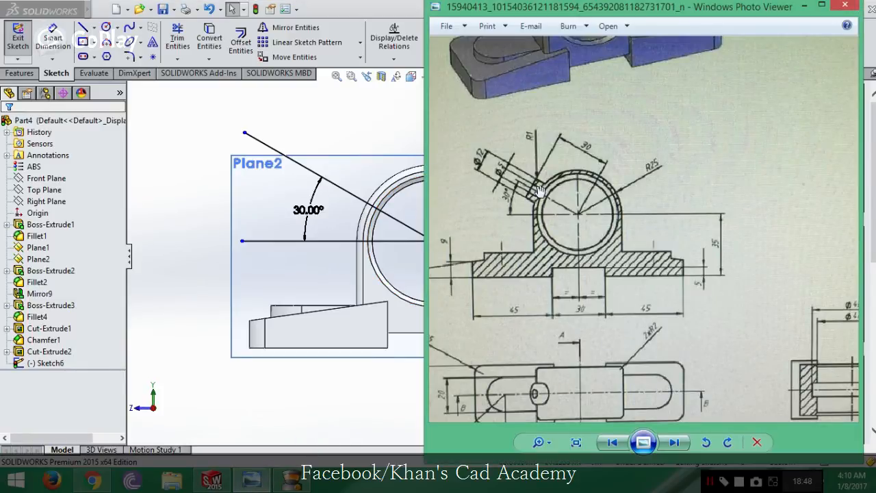
pyautogui.moveTo(599, 132); pyautogui.dragTo(610, 256)
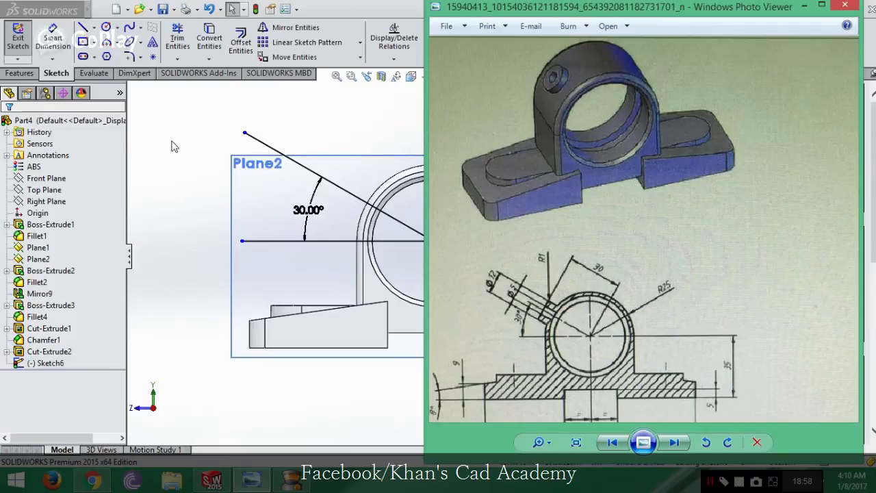
pyautogui.click(798, 6)
pyautogui.moveTo(245, 133); pyautogui.dragTo(369, 209)
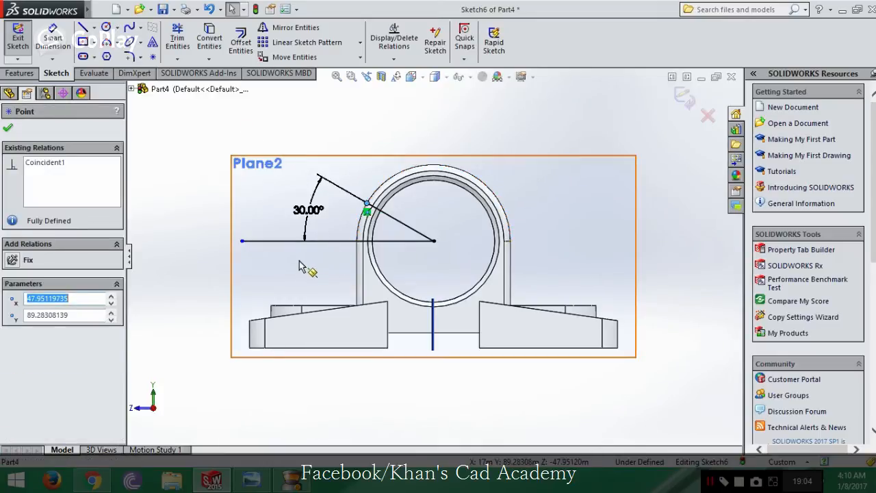
pyautogui.click(303, 266)
pyautogui.moveTo(242, 241)
pyautogui.mouseDown()
pyautogui.moveTo(286, 250)
pyautogui.moveTo(367, 251)
pyautogui.moveTo(364, 241)
pyautogui.mouseUp()
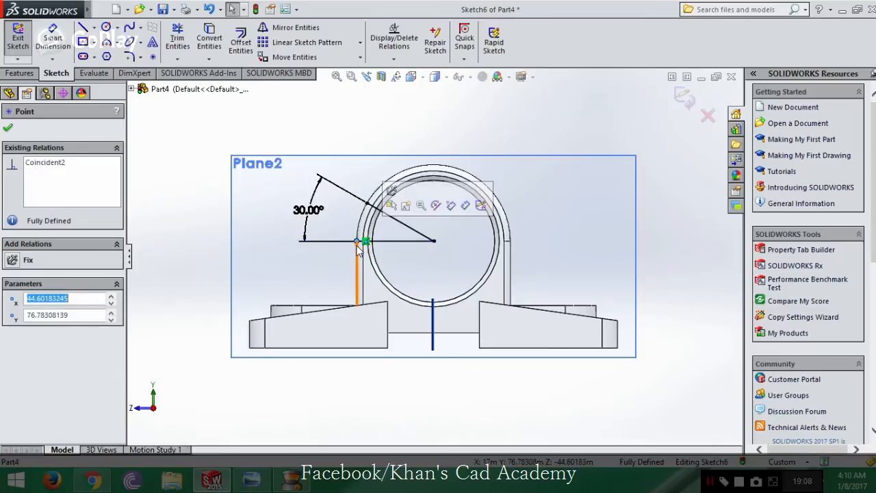
pyautogui.click(685, 98)
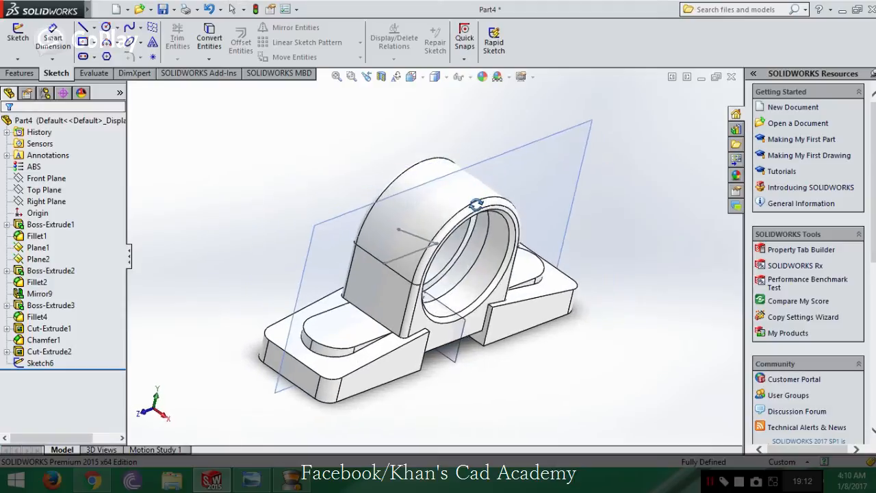
# - Examine the inclined boss's dimensions in the reference drawing's front section and compare them with the bracket from several angles
pyautogui.click(252, 481)
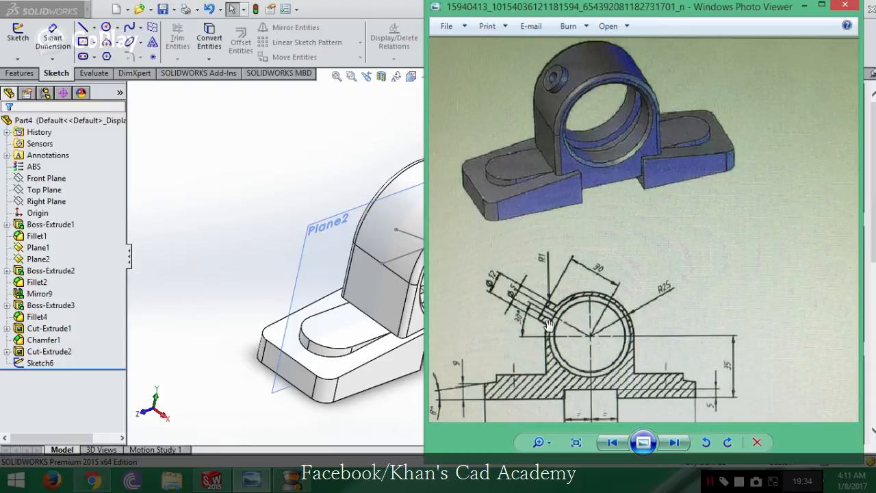
pyautogui.scroll(1, 558, 308)
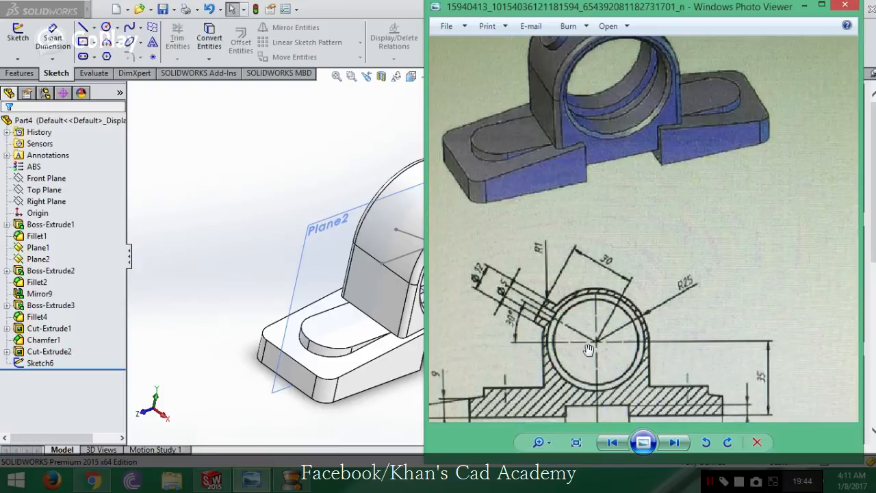
pyautogui.scroll(-2, 589, 349)
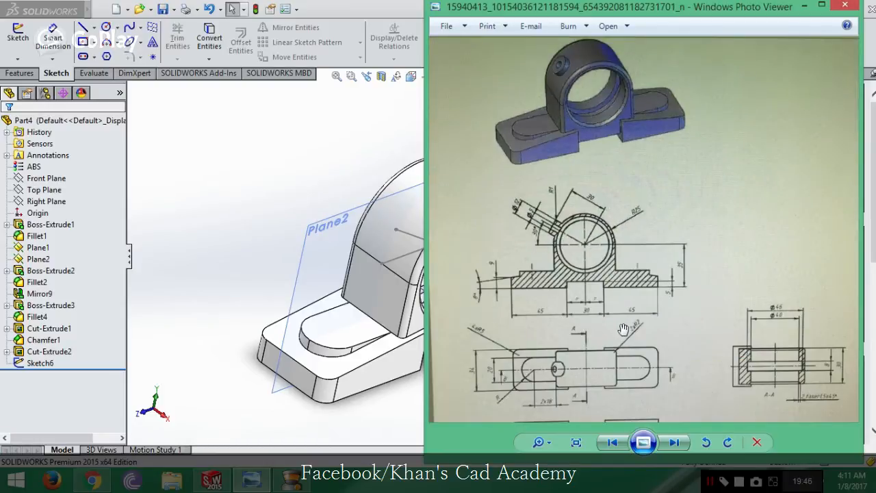
pyautogui.scroll(2, 587, 237)
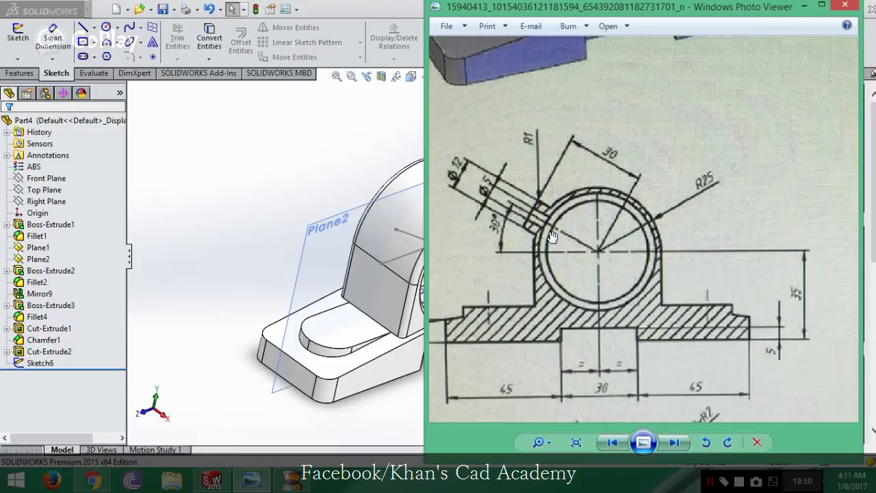
pyautogui.scroll(-1, 597, 290)
pyautogui.scroll(1, 590, 274)
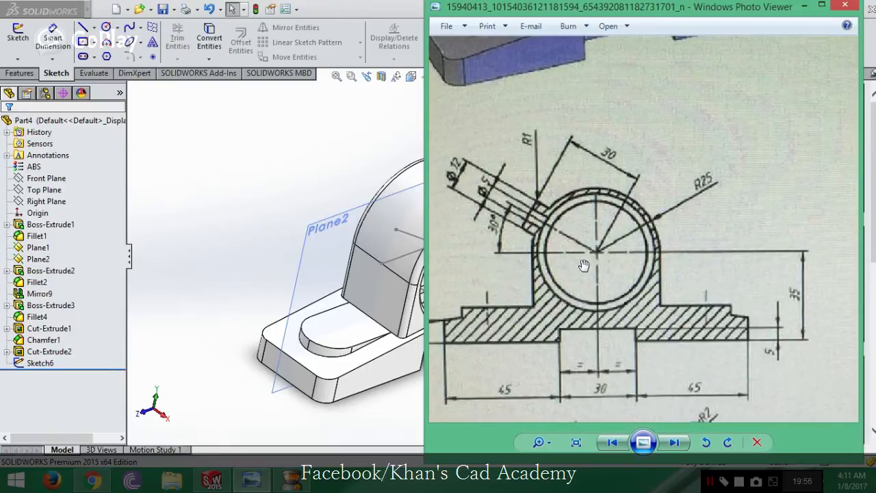
pyautogui.moveTo(584, 246); pyautogui.dragTo(581, 266)
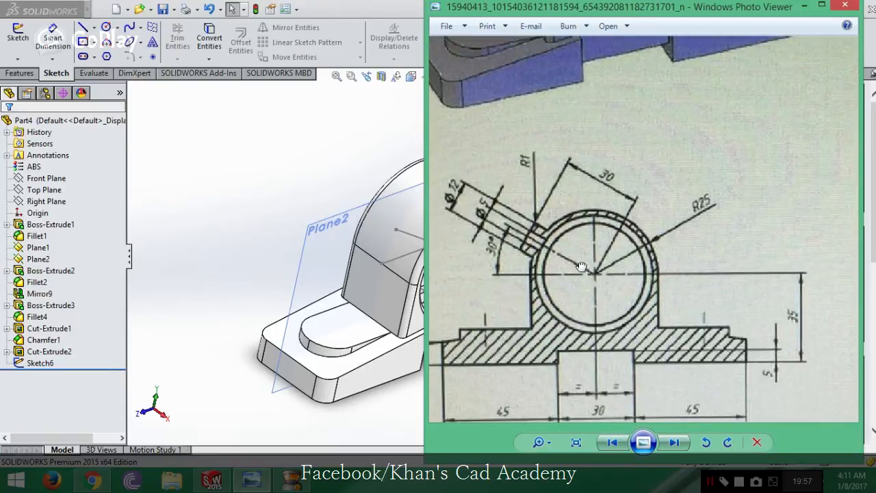
pyautogui.click(249, 194)
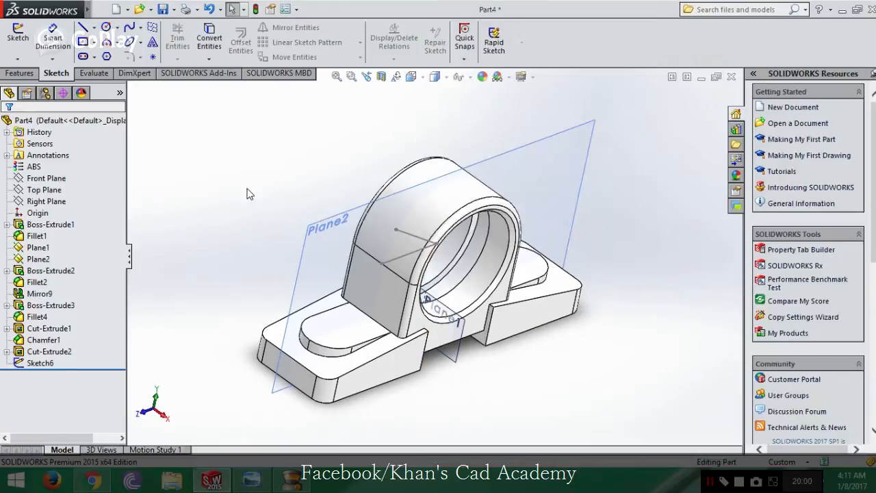
pyautogui.moveTo(427, 139)
pyautogui.mouseDown(button='middle')
pyautogui.moveTo(373, 174)
pyautogui.moveTo(356, 168)
pyautogui.mouseUp(button='middle')
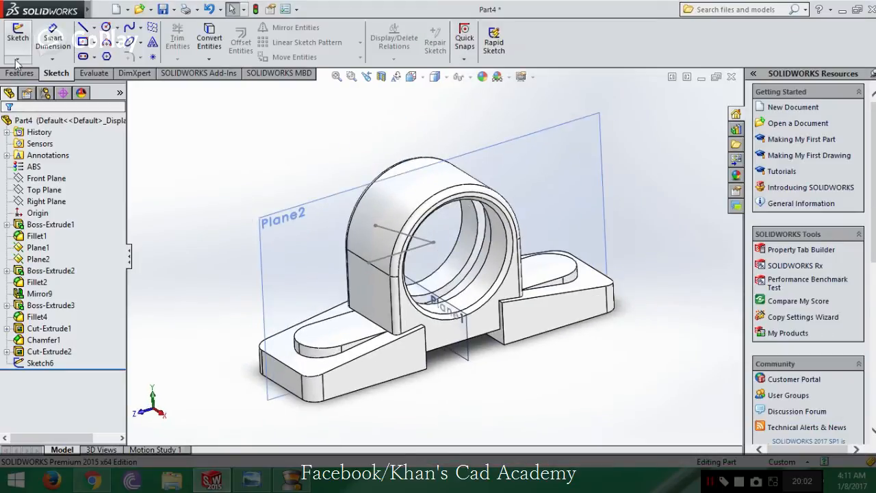
pyautogui.moveTo(463, 165); pyautogui.dragTo(432, 178, button='middle')
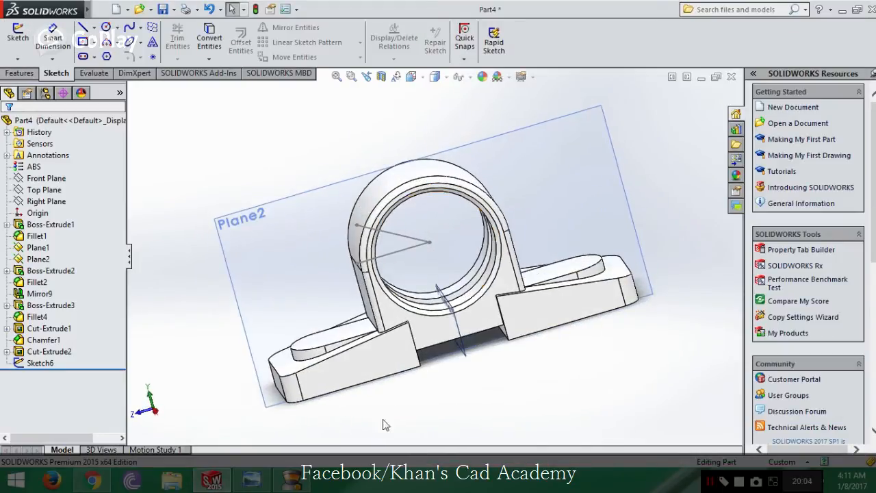
pyautogui.click(263, 480)
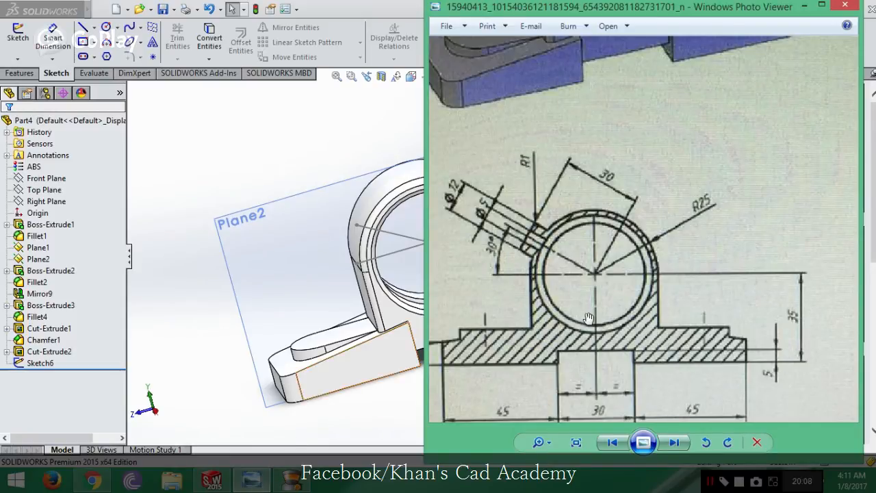
pyautogui.click(410, 373)
pyautogui.moveTo(517, 352)
pyautogui.mouseDown(button='middle')
pyautogui.moveTo(526, 311)
pyautogui.moveTo(502, 355)
pyautogui.mouseUp(button='middle')
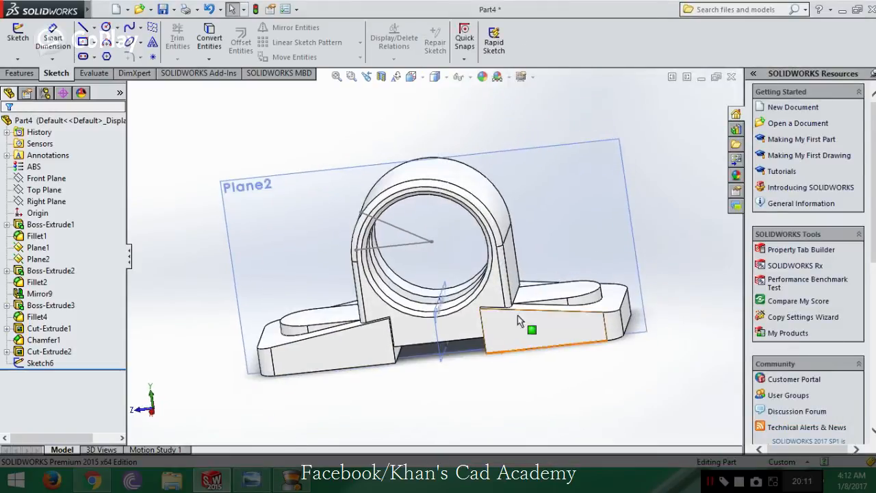
pyautogui.moveTo(518, 315); pyautogui.dragTo(322, 219, button='middle')
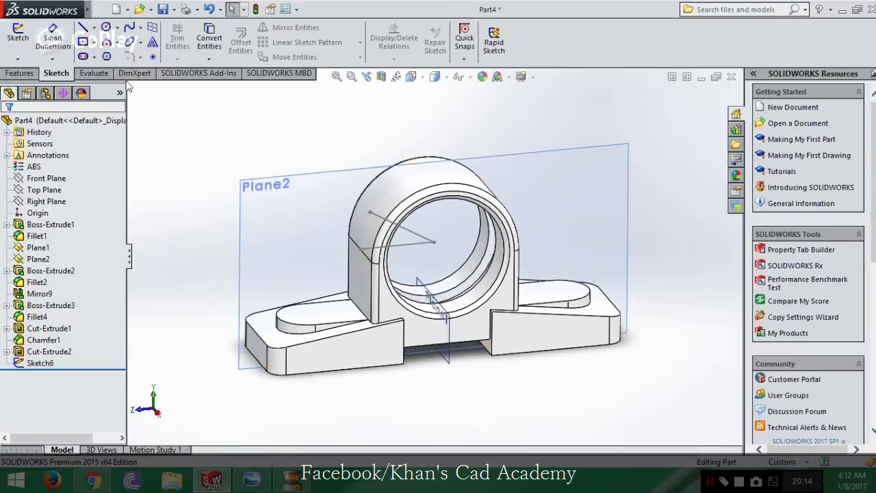
pyautogui.click(19, 73)
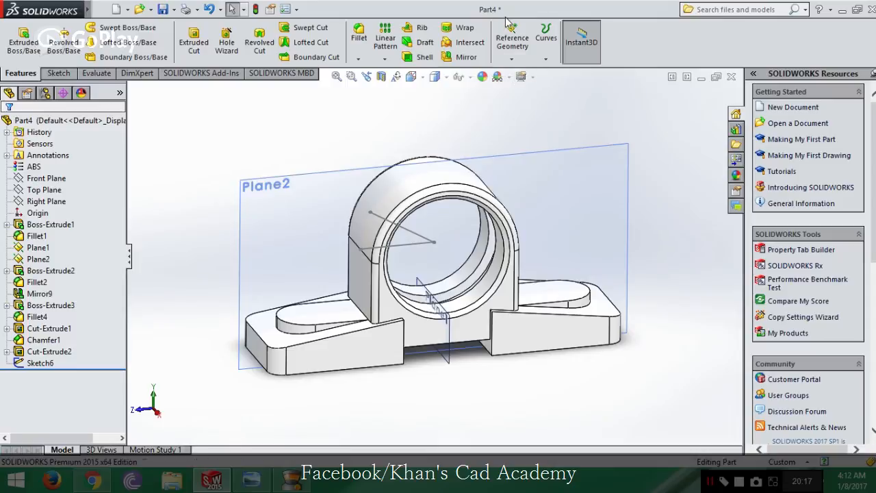
pyautogui.click(512, 41)
pyautogui.click(522, 83)
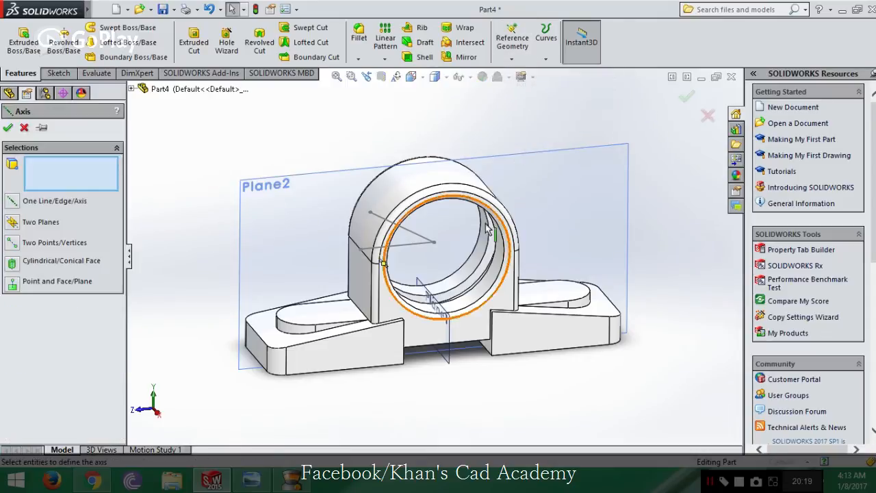
pyautogui.click(434, 243)
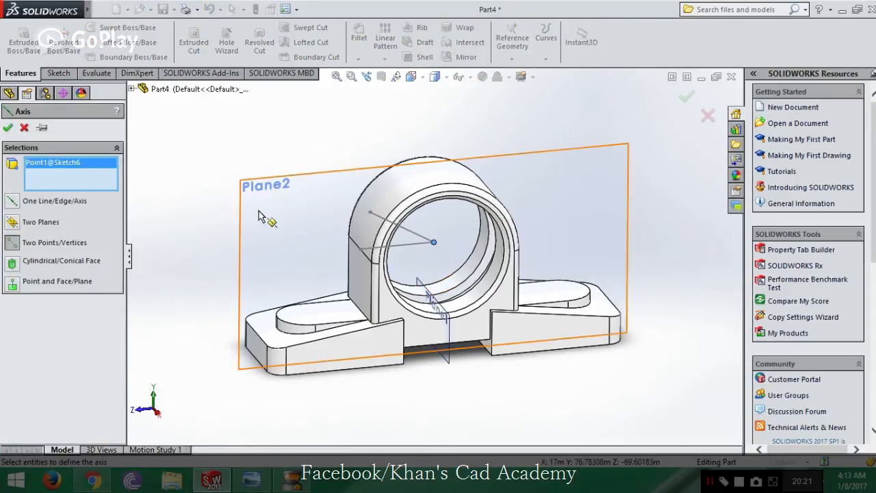
pyautogui.click(24, 128)
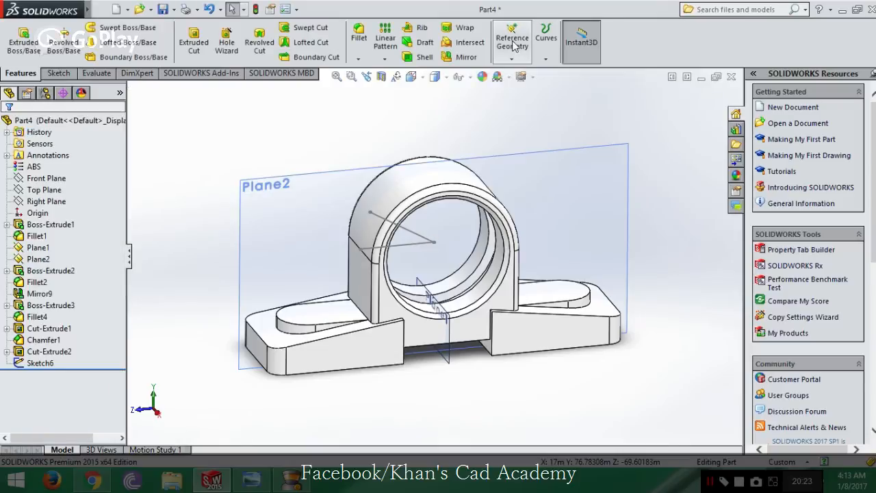
# - Create a reference axis through the centre of the housing's bore from its cylindrical face
pyautogui.click(512, 41)
pyautogui.click(523, 84)
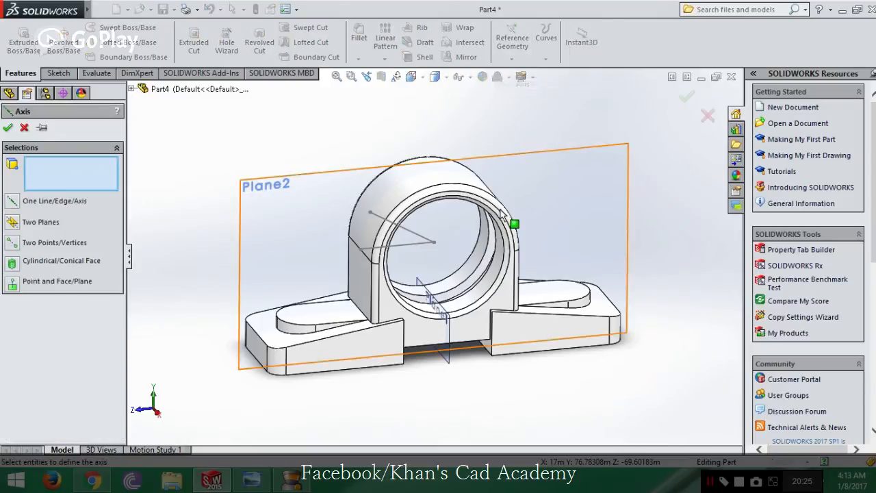
pyautogui.click(498, 276)
pyautogui.moveTo(458, 235); pyautogui.dragTo(471, 252, button='middle')
pyautogui.click(687, 97)
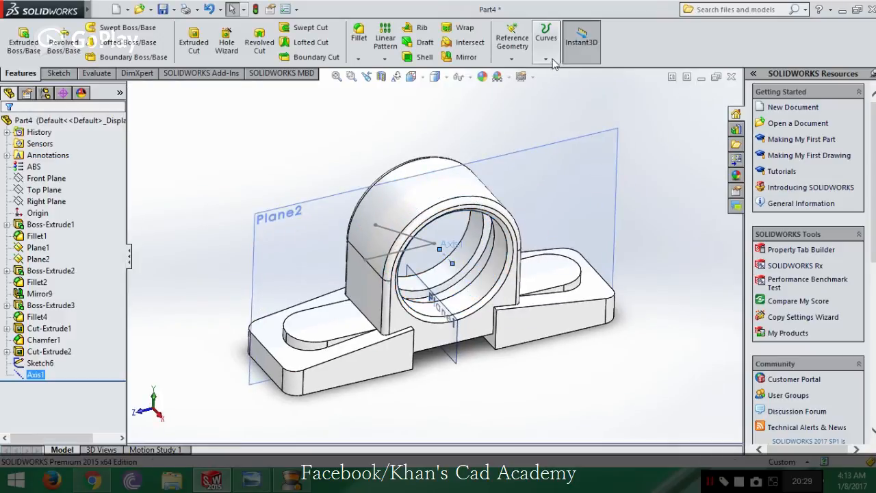
pyautogui.click(512, 41)
pyautogui.click(523, 72)
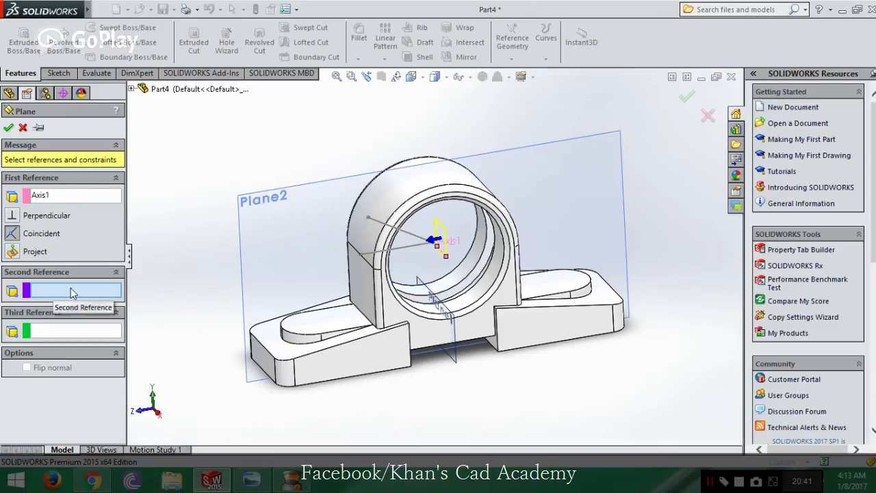
pyautogui.moveTo(431, 274); pyautogui.dragTo(440, 333, button='middle')
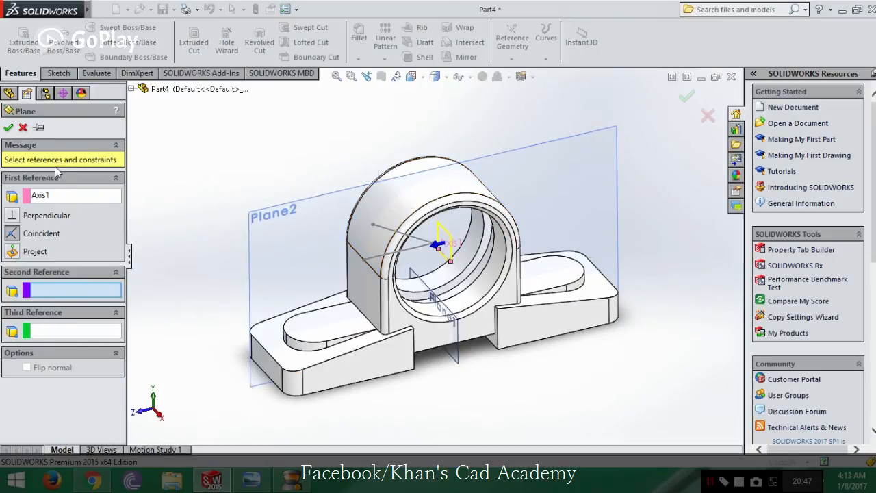
pyautogui.click(132, 90)
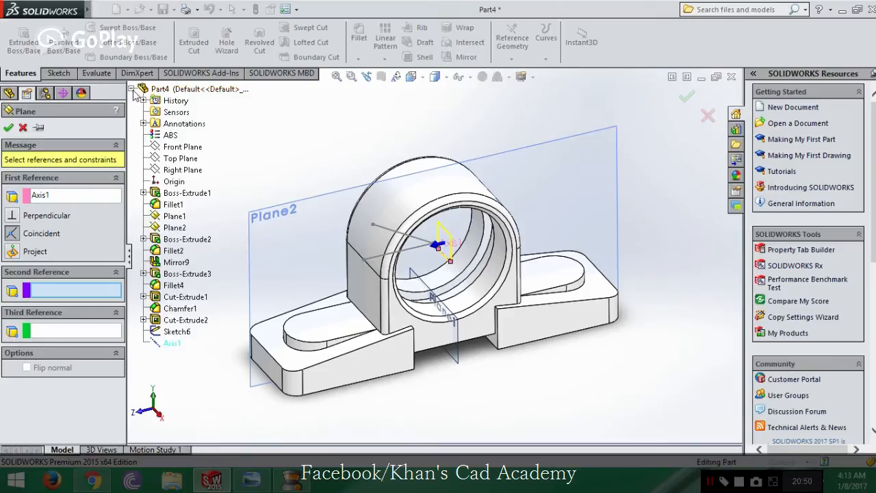
pyautogui.click(175, 162)
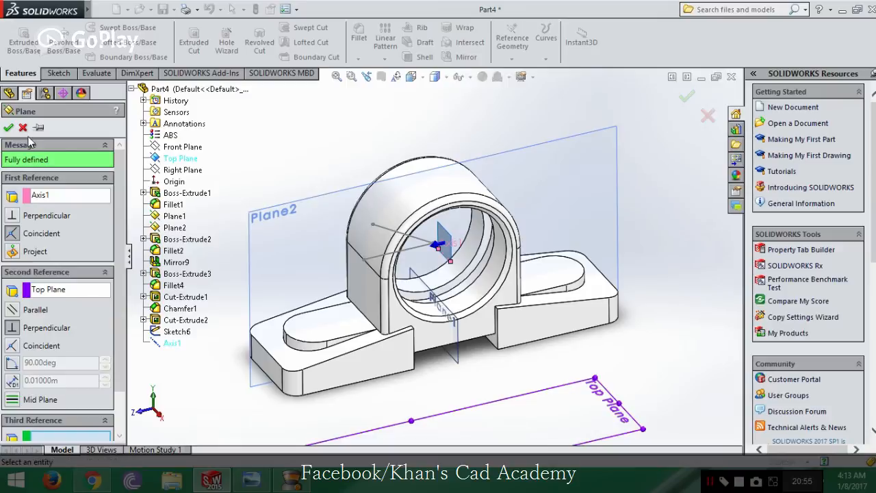
pyautogui.moveTo(422, 257); pyautogui.dragTo(414, 225, button='middle')
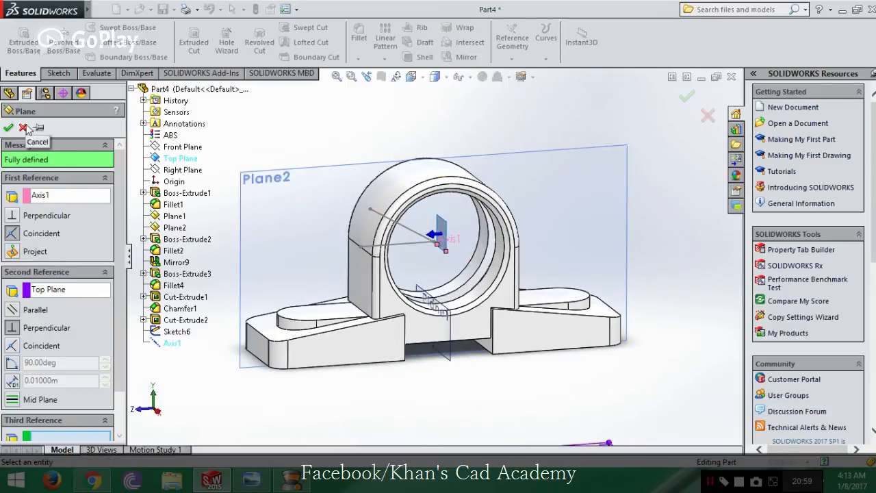
pyautogui.click(23, 128)
pyautogui.click(512, 59)
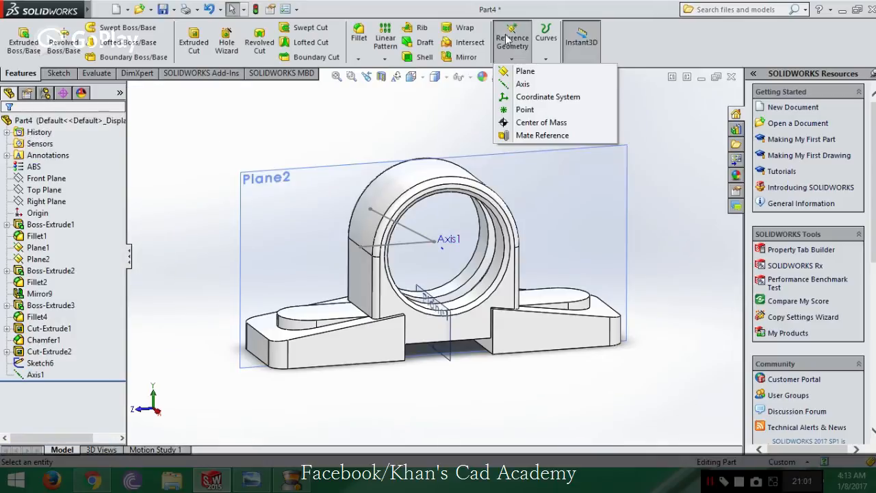
pyautogui.click(524, 71)
pyautogui.moveTo(447, 244); pyautogui.dragTo(441, 255, button='middle')
pyautogui.click(433, 244)
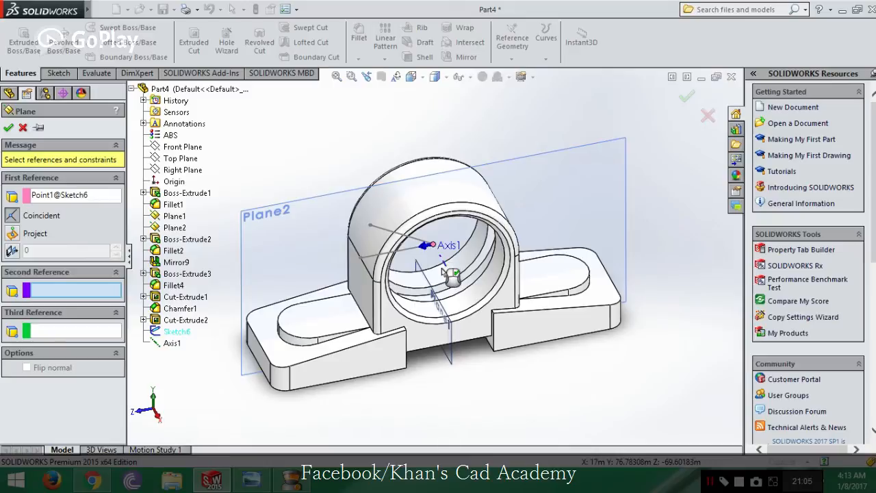
pyautogui.click(452, 273)
pyautogui.moveTo(448, 205)
pyautogui.mouseDown(button='middle')
pyautogui.moveTo(454, 178)
pyautogui.moveTo(453, 206)
pyautogui.mouseUp(button='middle')
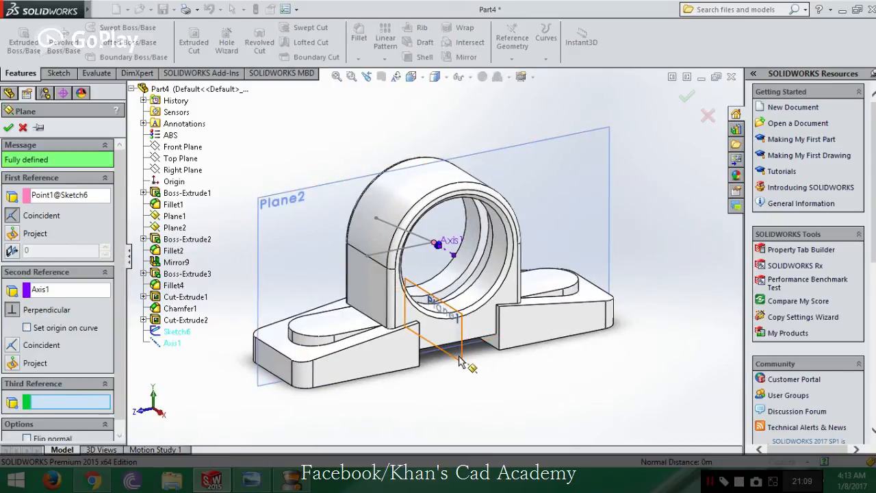
pyautogui.click(470, 328)
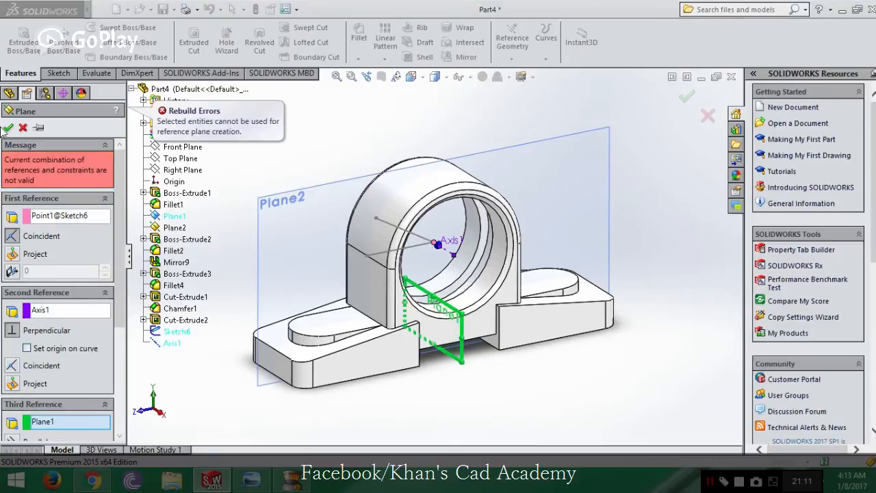
pyautogui.click(24, 128)
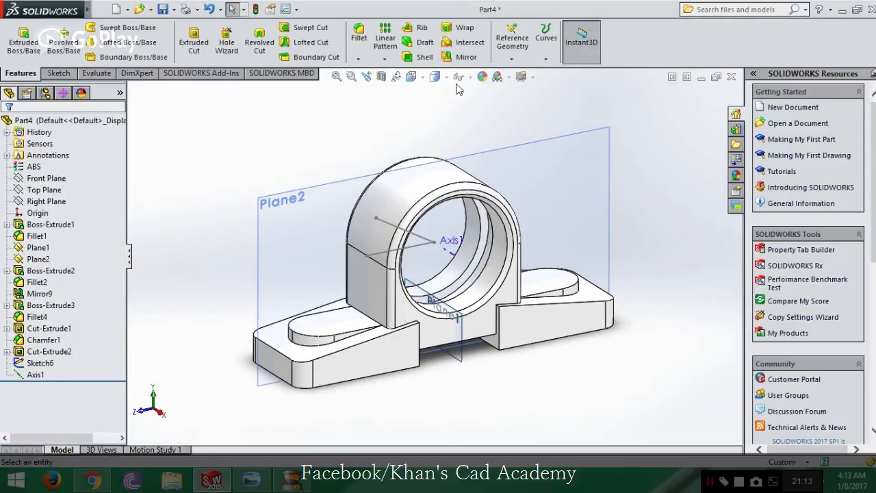
pyautogui.click(512, 41)
pyautogui.click(526, 73)
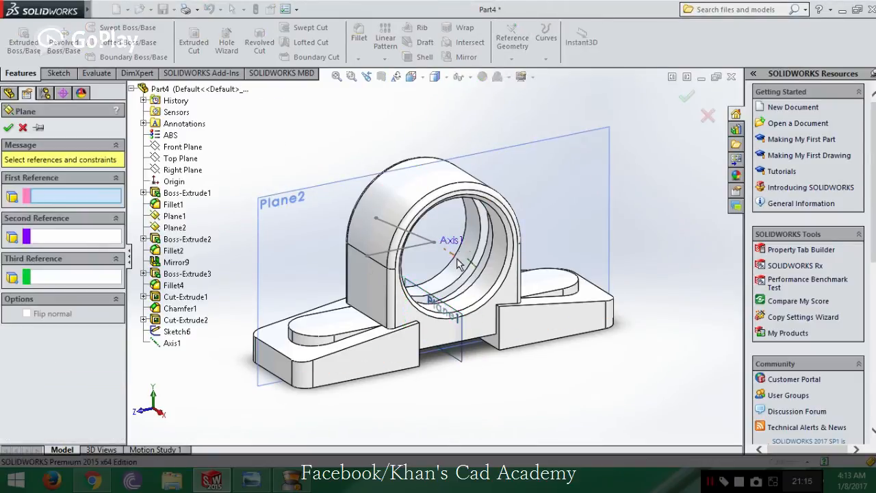
pyautogui.click(22, 128)
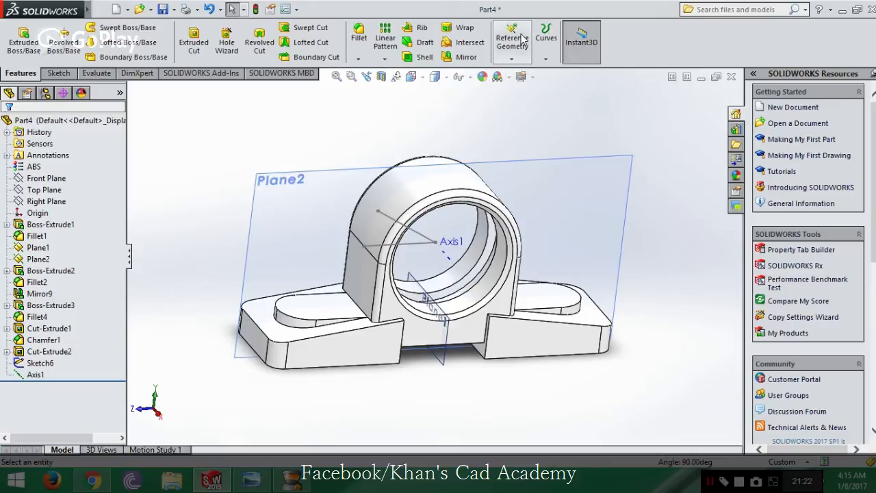
# - Create a reference plane through the bore axis at 330° to Plane1 and extend its outline above the housing
pyautogui.click(513, 59)
pyautogui.click(520, 73)
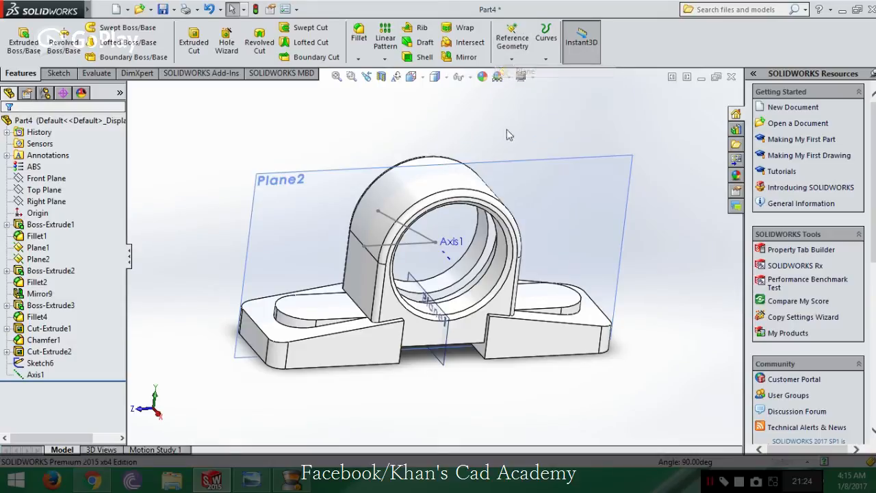
pyautogui.click(450, 265)
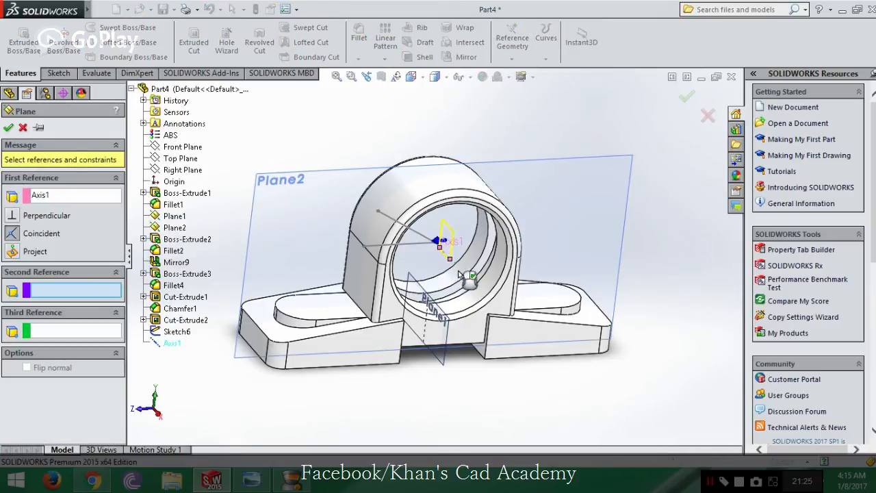
pyautogui.click(456, 321)
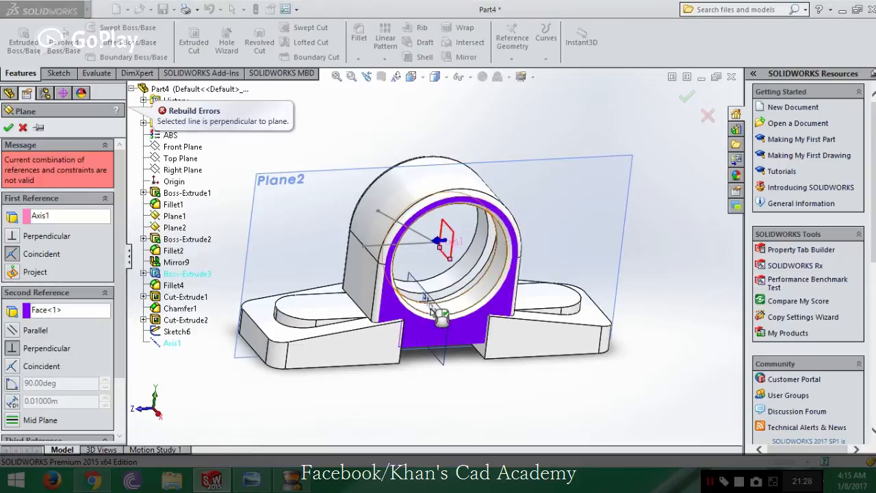
pyautogui.click(459, 329)
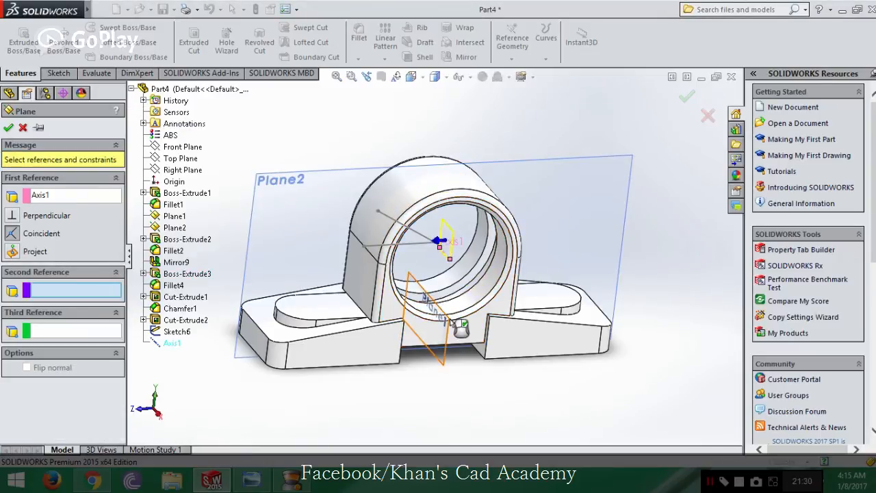
pyautogui.click(449, 320)
pyautogui.click(14, 365)
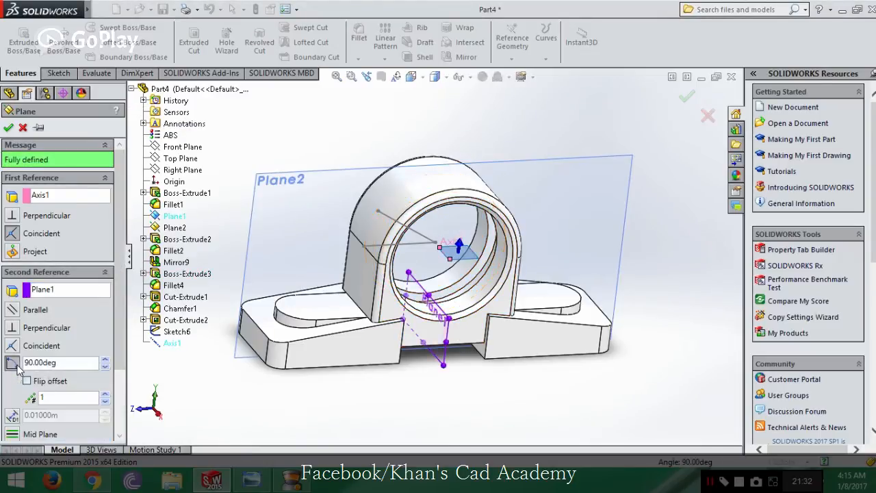
pyautogui.click(17, 367)
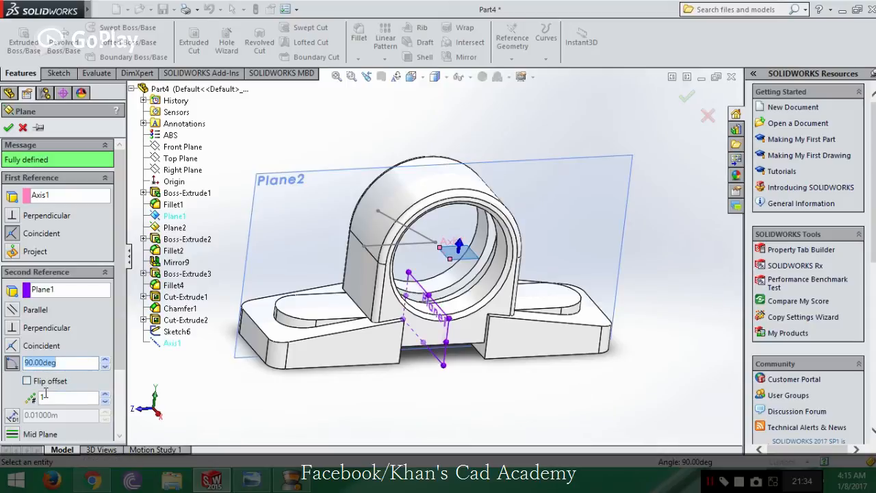
pyautogui.press('Return')
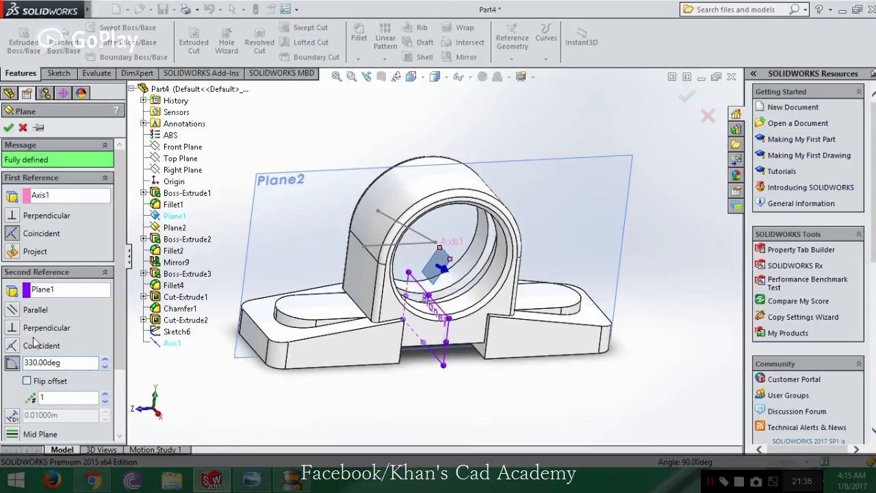
pyautogui.click(10, 128)
pyautogui.moveTo(481, 270); pyautogui.dragTo(454, 248, button='middle')
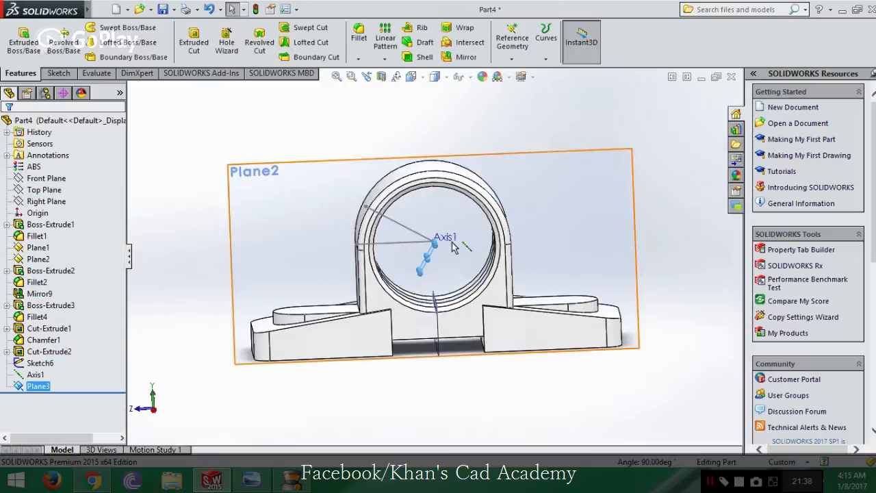
pyautogui.moveTo(571, 187); pyautogui.dragTo(306, 420, button='middle')
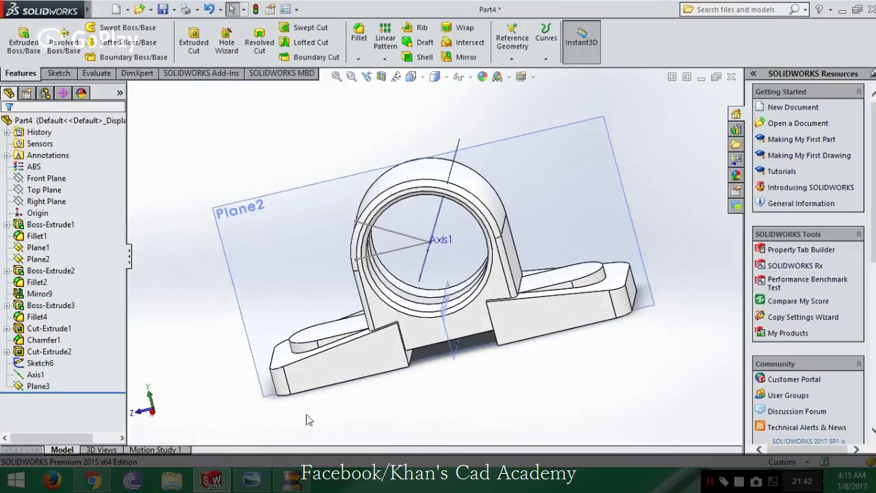
# - Check the boss distance in the reference drawing and create a plane offset 30 m from the angled plane, with the offset flipped
pyautogui.click(251, 481)
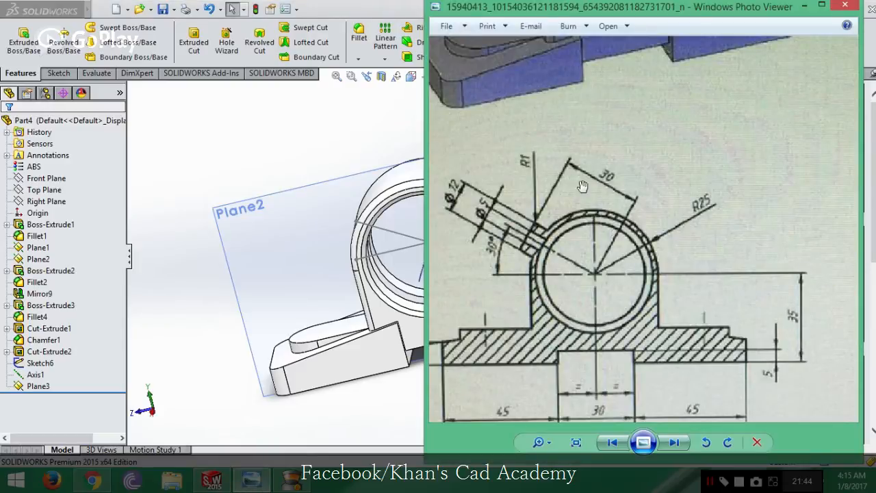
pyautogui.click(301, 133)
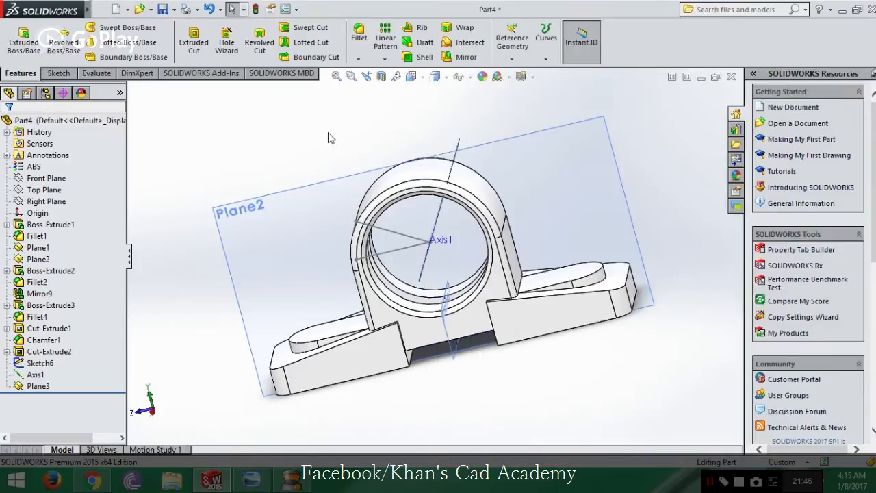
pyautogui.moveTo(329, 137); pyautogui.dragTo(372, 130, button='middle')
pyautogui.click(528, 44)
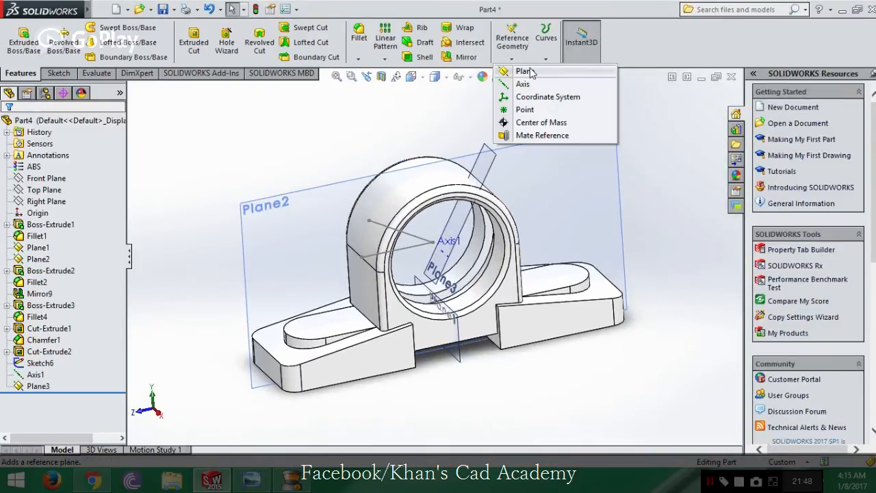
pyautogui.click(525, 70)
pyautogui.click(460, 226)
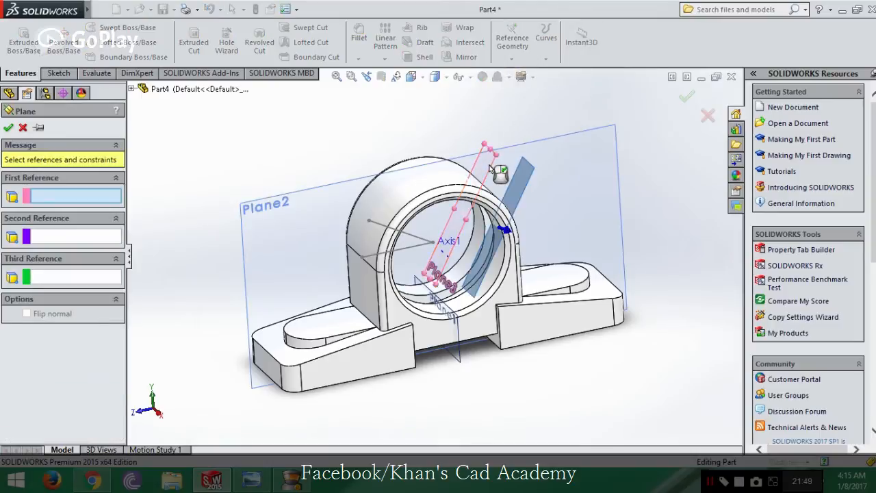
pyautogui.click(505, 232)
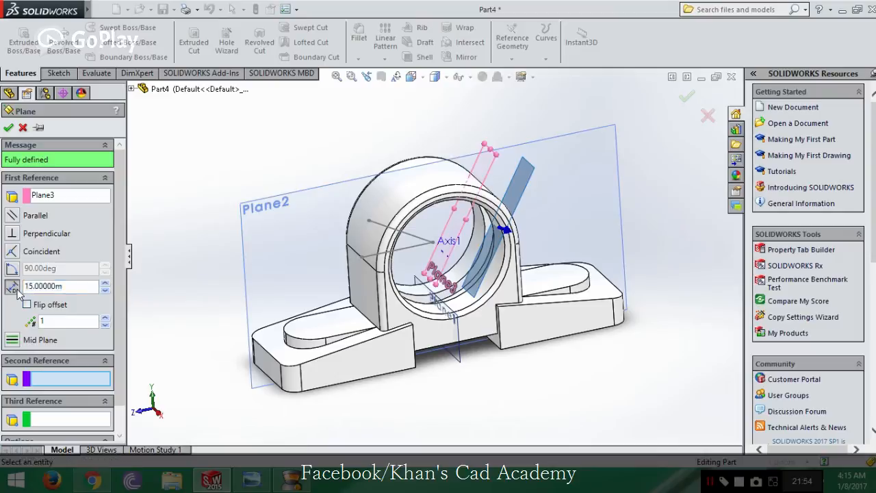
pyautogui.click(28, 305)
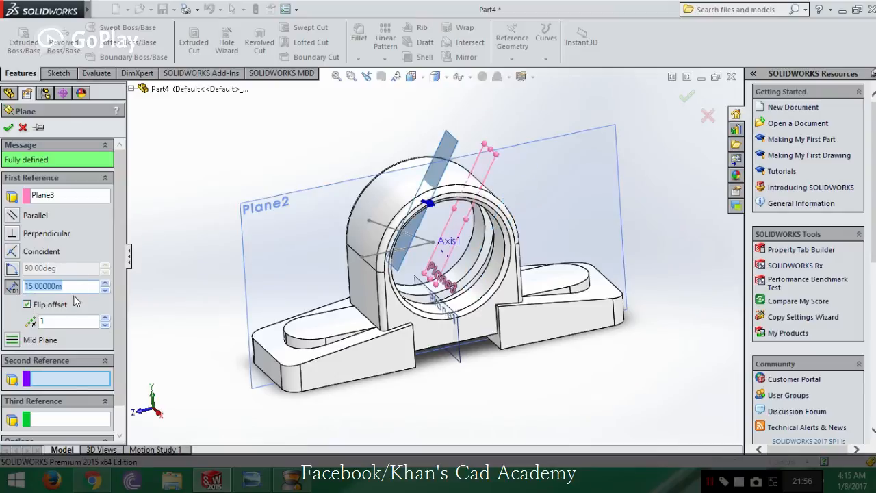
pyautogui.write('3')
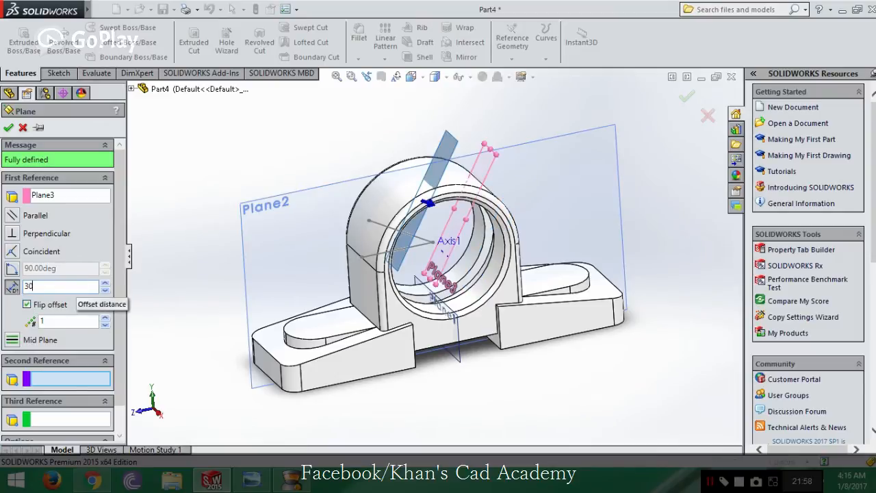
pyautogui.write('0')
pyautogui.press('Return')
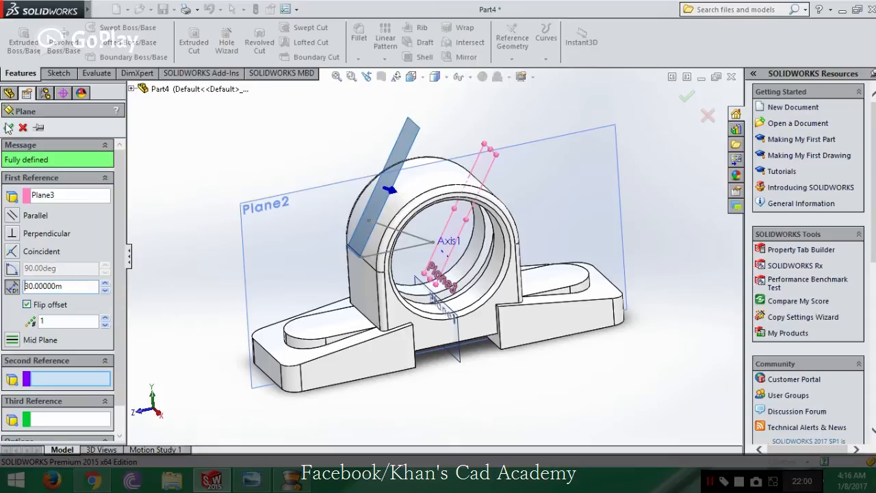
pyautogui.click(8, 128)
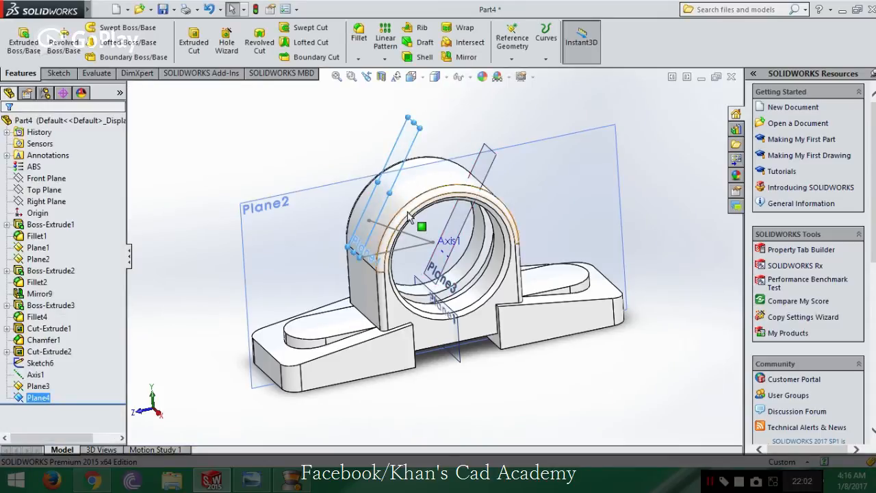
# - Start a new sketch on the offset angled plane over the rounded housing
pyautogui.moveTo(408, 212); pyautogui.dragTo(444, 267, button='middle')
pyautogui.moveTo(435, 230); pyautogui.dragTo(376, 195)
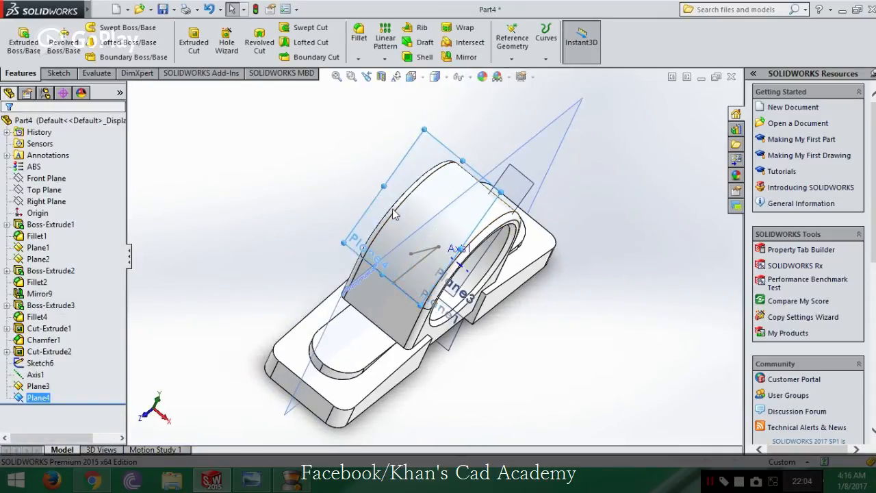
pyautogui.click(585, 334)
pyautogui.moveTo(585, 334)
pyautogui.mouseDown(button='middle')
pyautogui.moveTo(593, 203)
pyautogui.moveTo(567, 198)
pyautogui.moveTo(596, 336)
pyautogui.moveTo(581, 322)
pyautogui.mouseUp(button='middle')
pyautogui.click(58, 72)
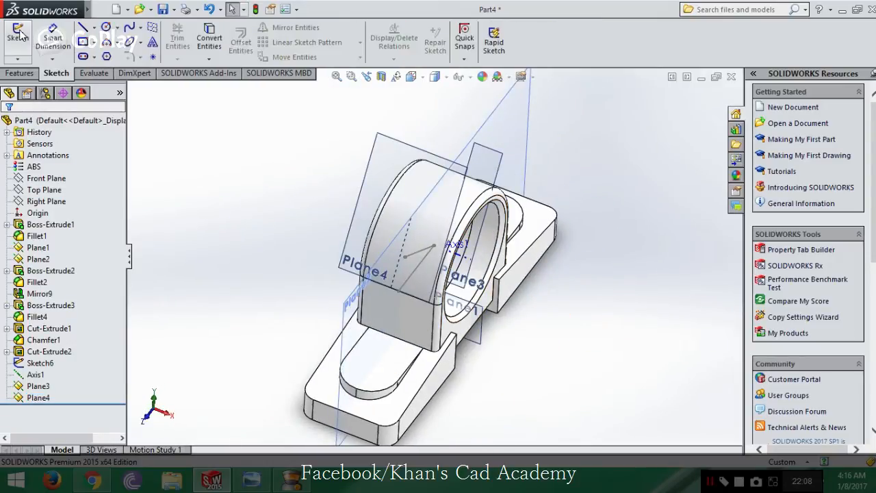
pyautogui.click(19, 36)
pyautogui.click(438, 152)
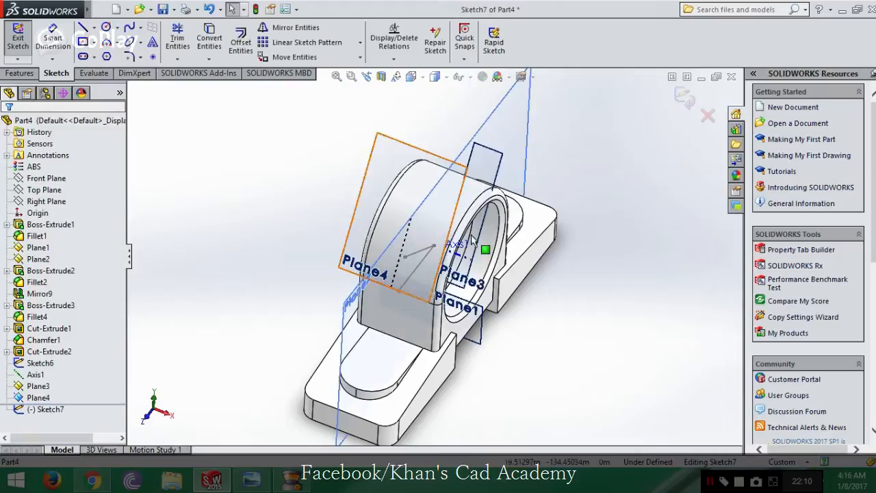
pyautogui.moveTo(471, 236); pyautogui.dragTo(503, 289, button='middle')
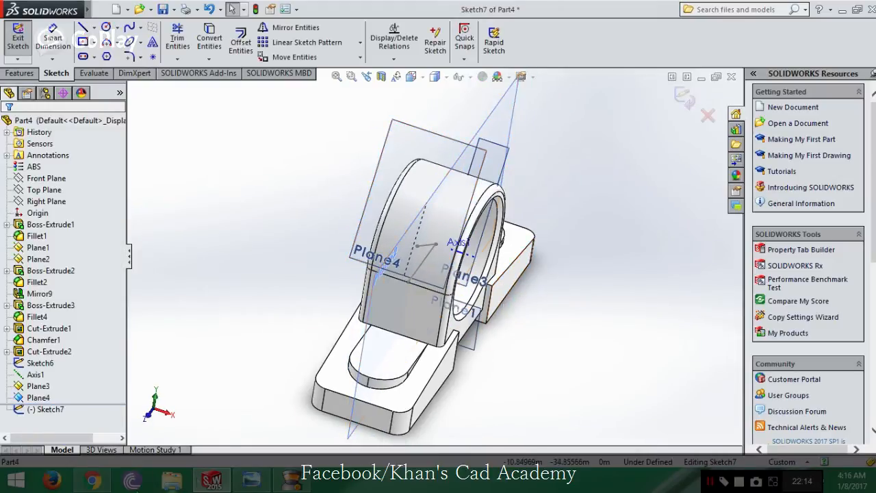
pyautogui.rightClick(46, 411)
pyautogui.click(76, 306)
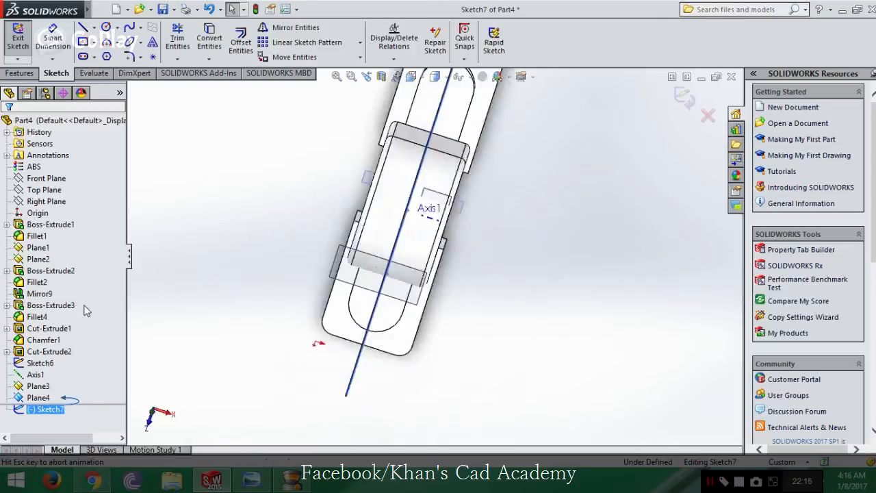
pyautogui.rightClick(56, 412)
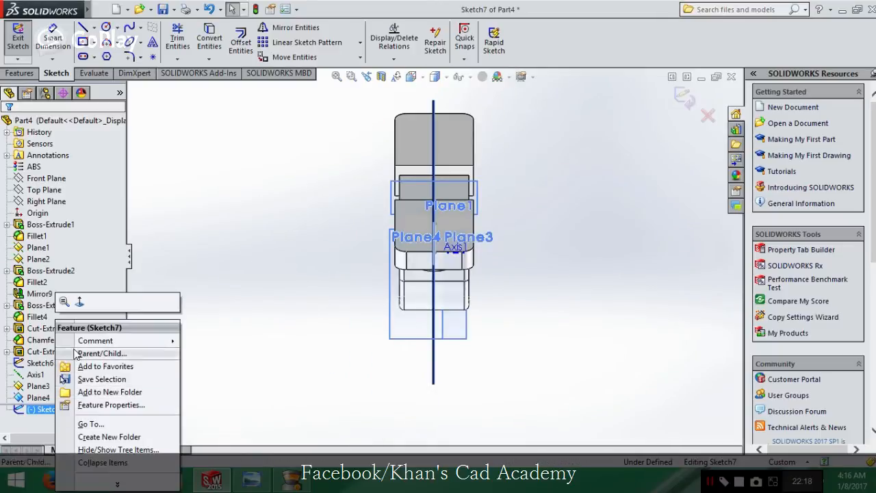
pyautogui.click(81, 305)
pyautogui.scroll(-4, 443, 210)
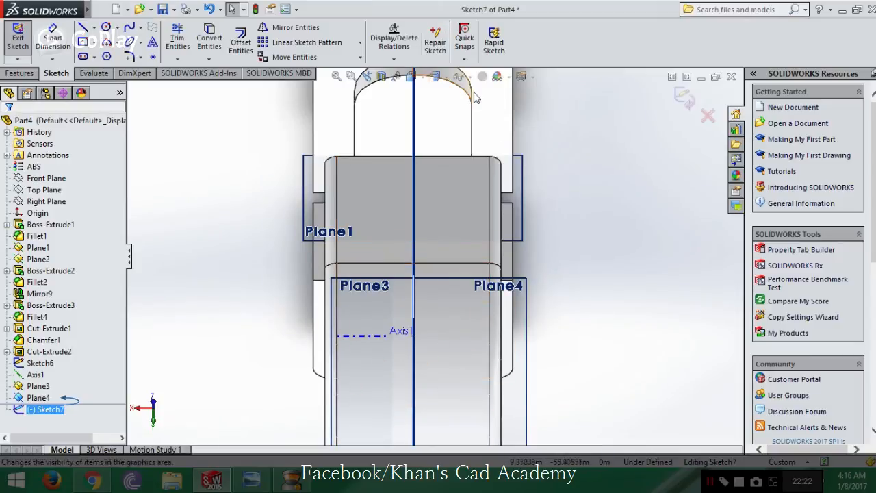
pyautogui.click(412, 76)
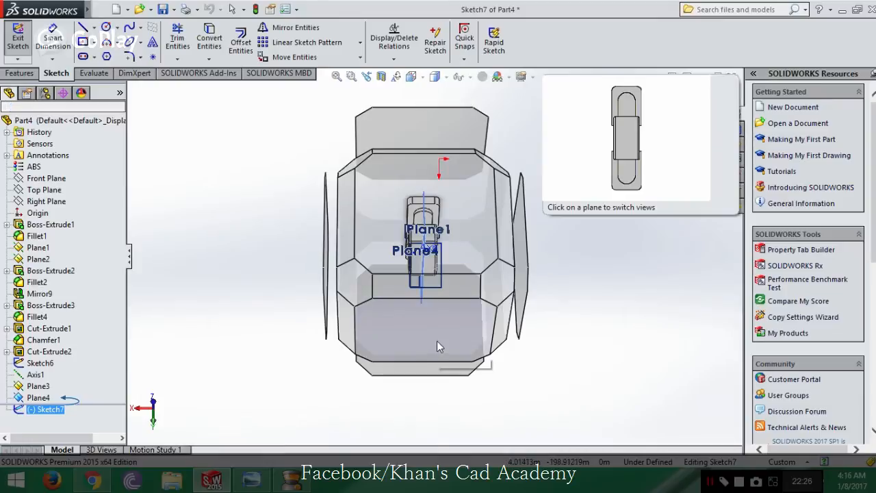
pyautogui.moveTo(435, 375); pyautogui.dragTo(470, 274, button='middle')
pyautogui.click(578, 206)
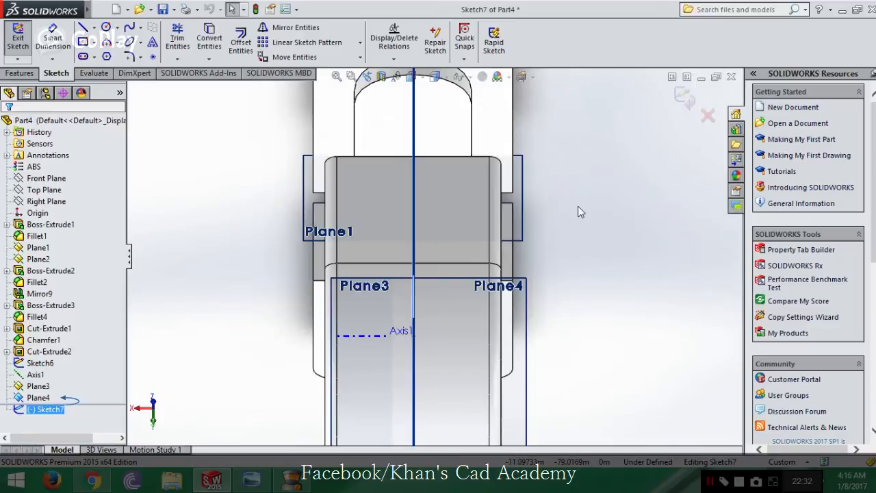
pyautogui.click(578, 206)
pyautogui.doubleClick(595, 204)
pyautogui.moveTo(595, 204)
pyautogui.mouseDown(button='middle')
pyautogui.moveTo(578, 239)
pyautogui.moveTo(500, 196)
pyautogui.moveTo(554, 233)
pyautogui.moveTo(482, 289)
pyautogui.moveTo(373, 291)
pyautogui.moveTo(424, 165)
pyautogui.moveTo(418, 125)
pyautogui.mouseUp(button='middle')
# - Examine the offset angled plane face-on from both sides and at an angle against the rounded housing
pyautogui.rightClick(39, 404)
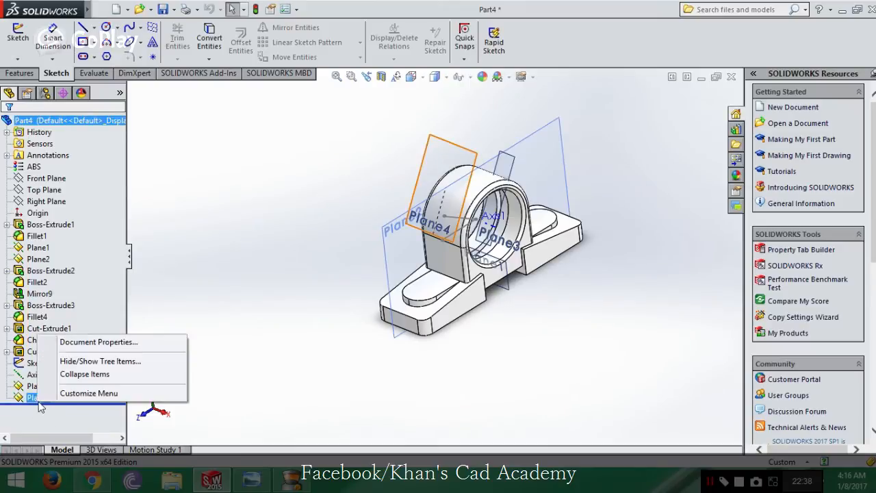
pyautogui.rightClick(29, 398)
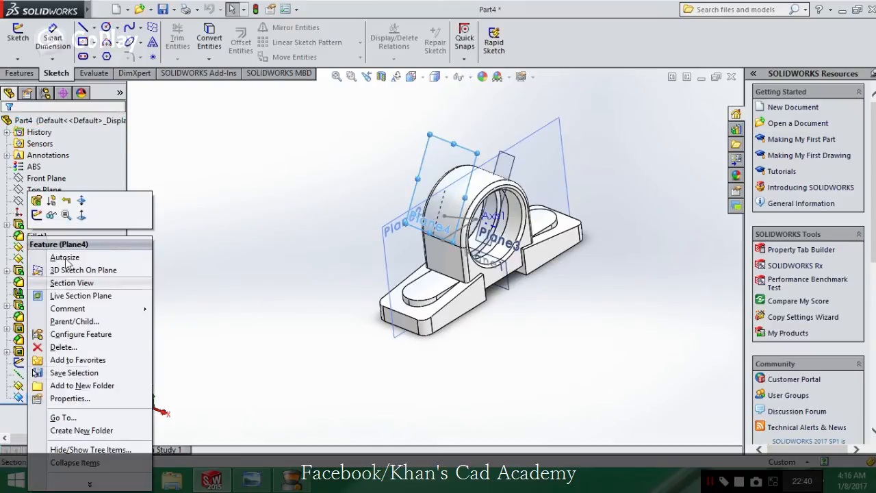
pyautogui.click(79, 214)
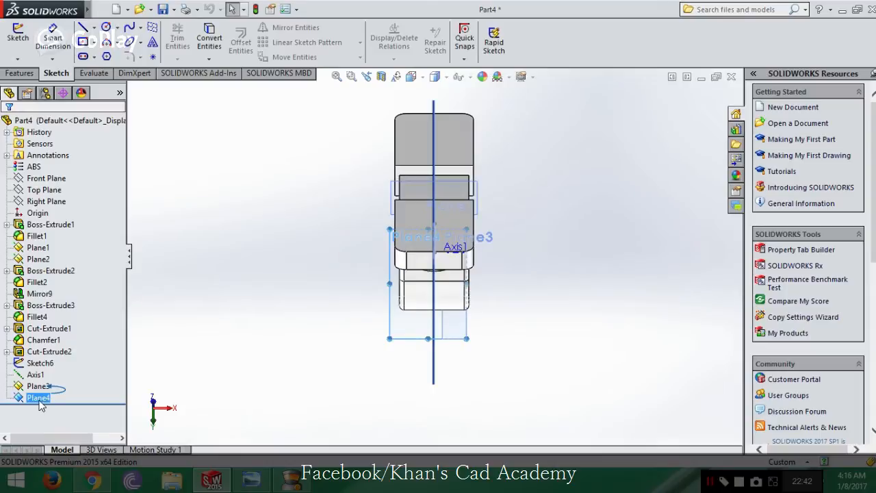
pyautogui.rightClick(37, 398)
pyautogui.click(93, 215)
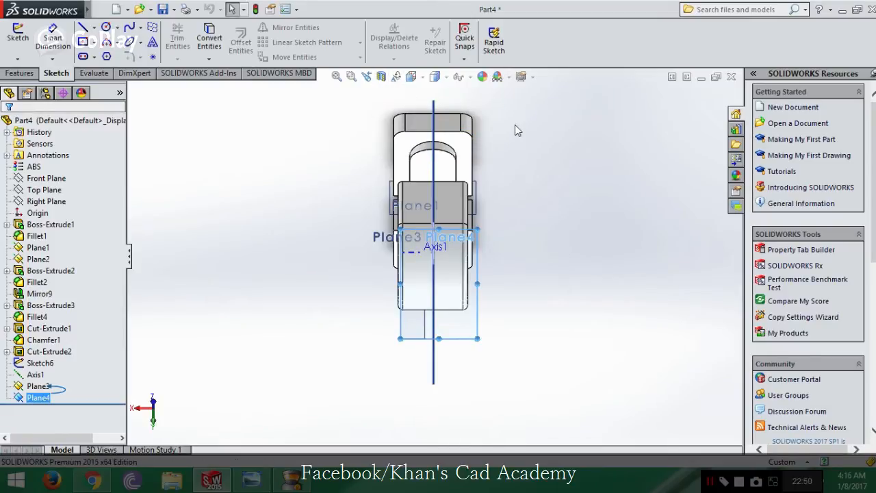
pyautogui.rightClick(527, 138)
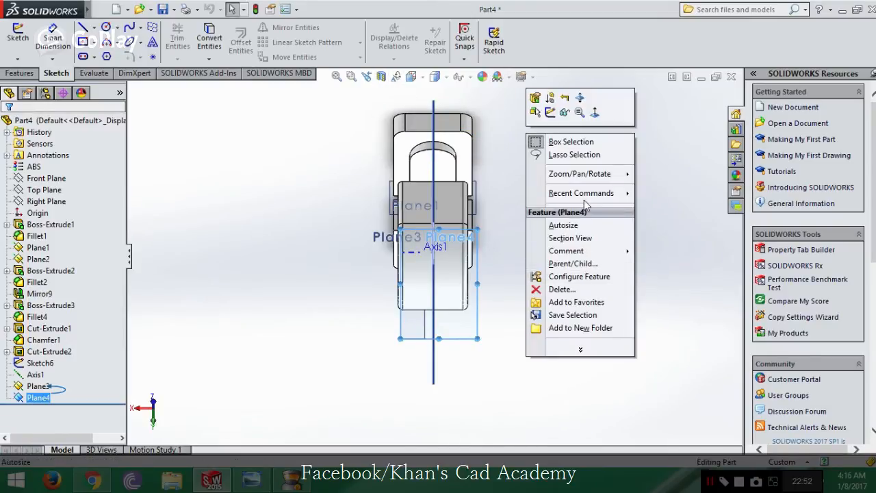
pyautogui.moveTo(609, 177)
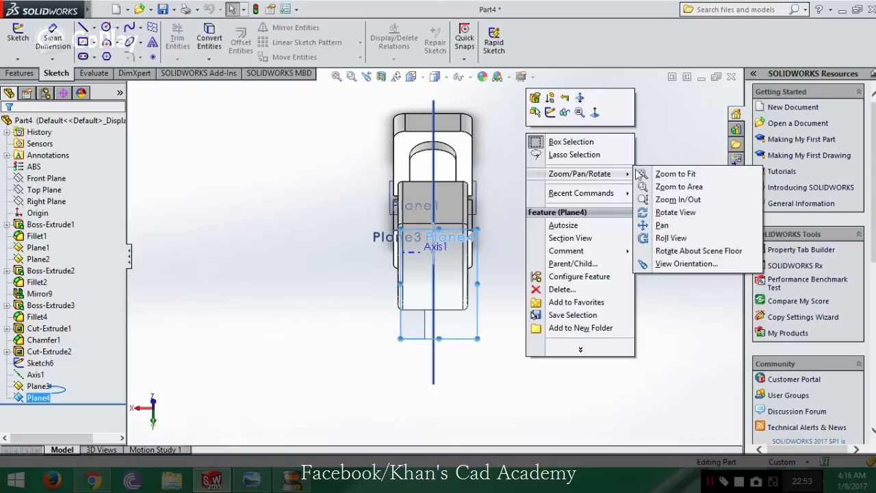
pyautogui.click(674, 212)
pyautogui.moveTo(531, 174); pyautogui.dragTo(452, 375)
pyautogui.press('Escape')
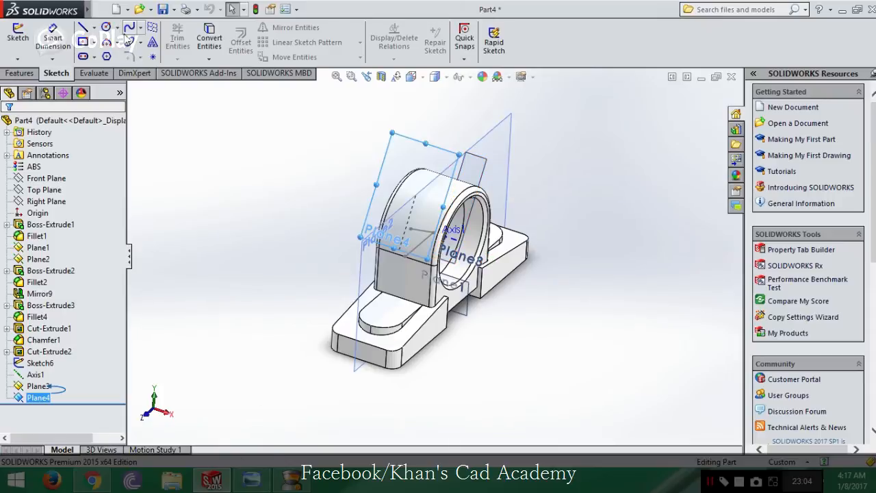
# - Check the inclined boss's outer diameter and hole diameter in the reference drawing
pyautogui.click(253, 481)
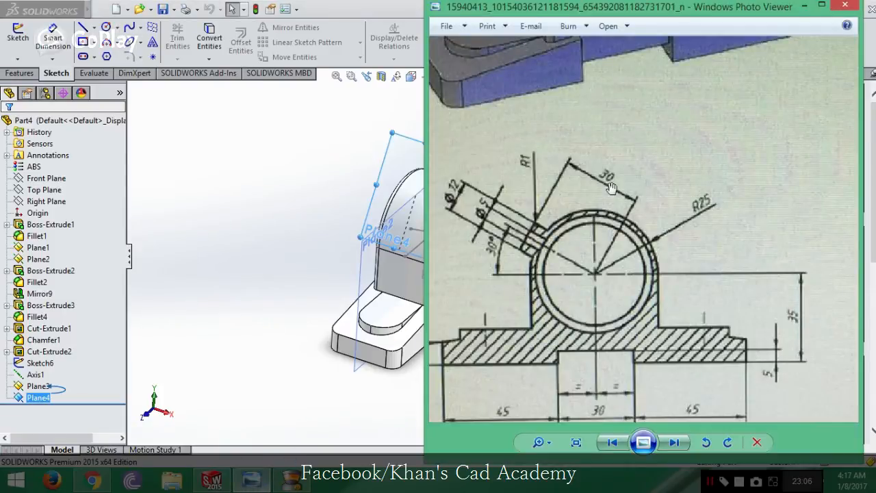
pyautogui.moveTo(537, 246); pyautogui.dragTo(535, 238)
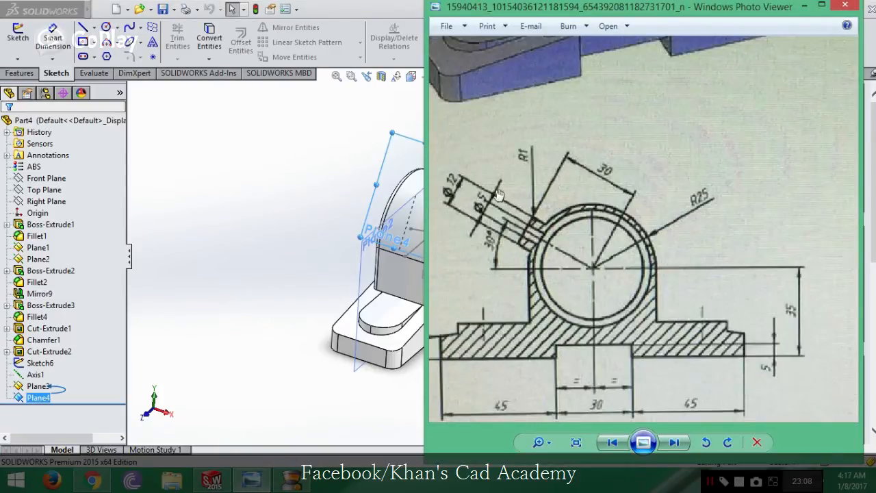
pyautogui.click(303, 287)
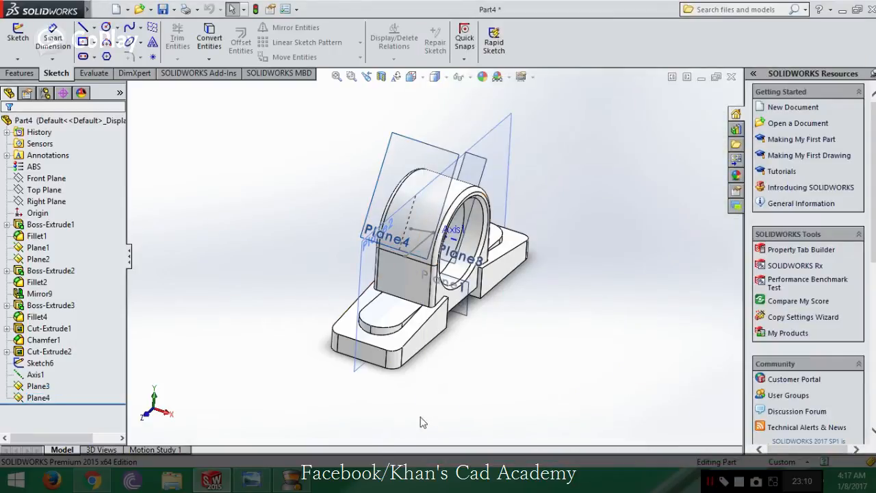
pyautogui.click(252, 482)
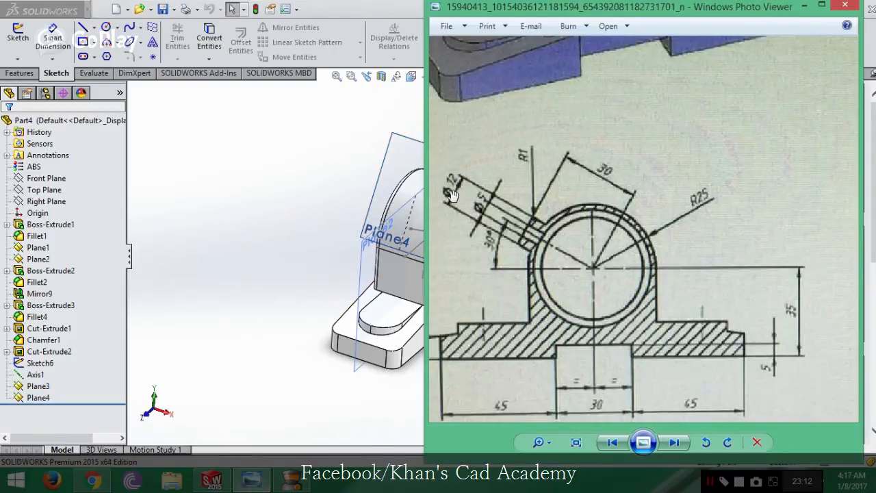
pyautogui.click(343, 218)
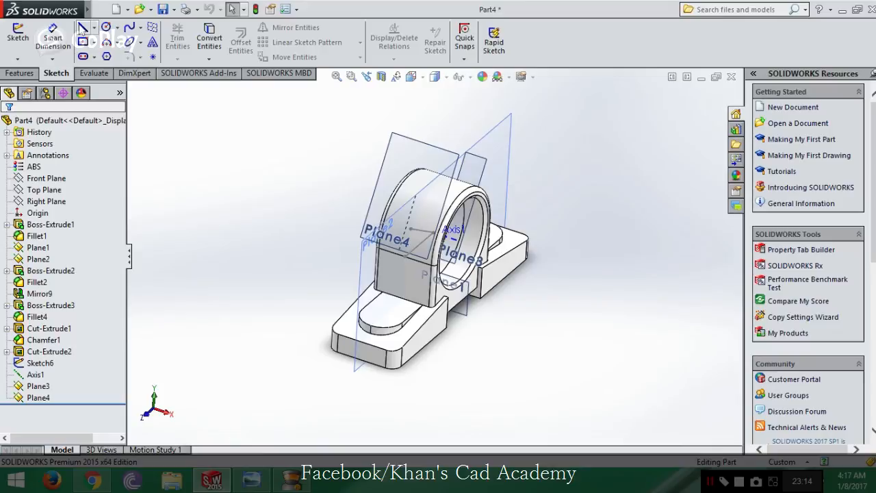
# - Start a new sketch on the offset angled plane and orient the view face-on to it
pyautogui.click(105, 29)
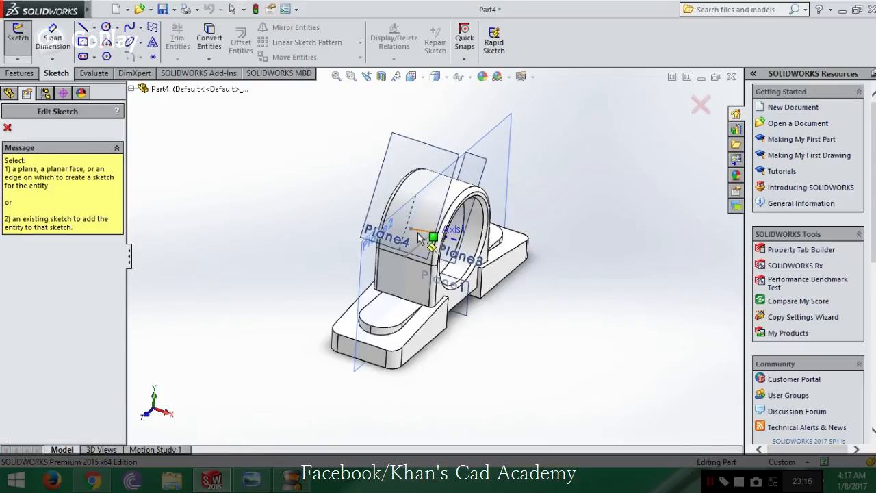
pyautogui.click(413, 133)
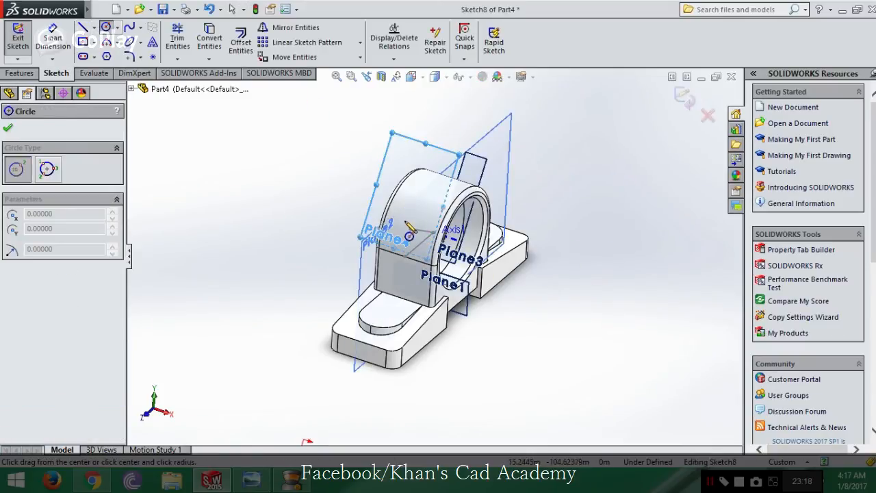
pyautogui.moveTo(433, 232)
pyautogui.mouseDown(button='middle')
pyautogui.moveTo(358, 143)
pyautogui.moveTo(365, 185)
pyautogui.moveTo(348, 201)
pyautogui.moveTo(377, 230)
pyautogui.moveTo(375, 249)
pyautogui.moveTo(362, 257)
pyautogui.moveTo(403, 225)
pyautogui.moveTo(382, 236)
pyautogui.mouseUp(button='middle')
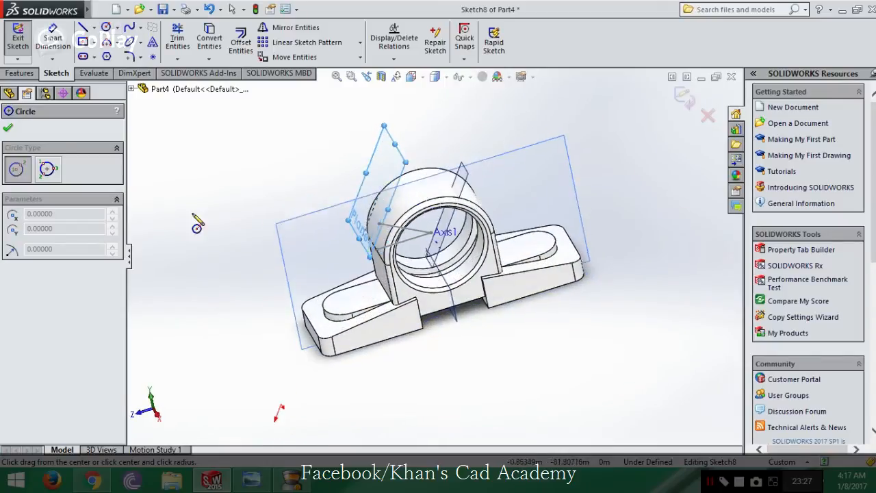
pyautogui.click(8, 128)
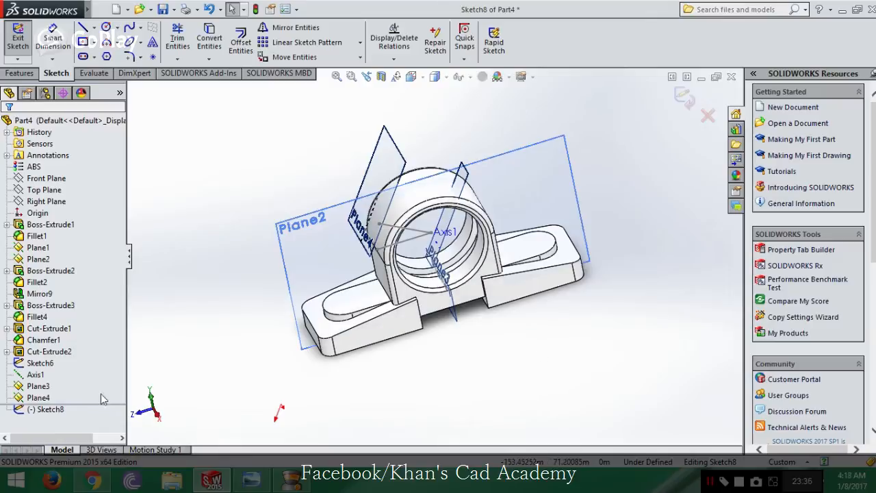
pyautogui.rightClick(67, 409)
pyautogui.click(96, 310)
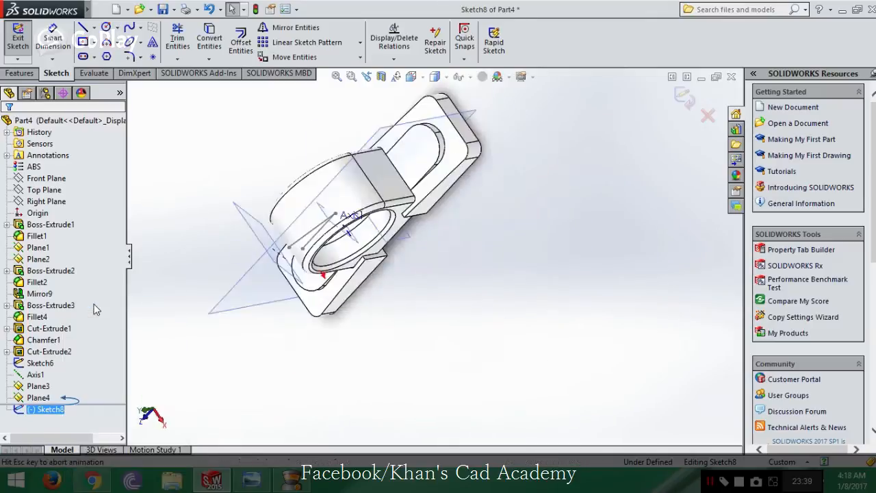
pyautogui.rightClick(62, 408)
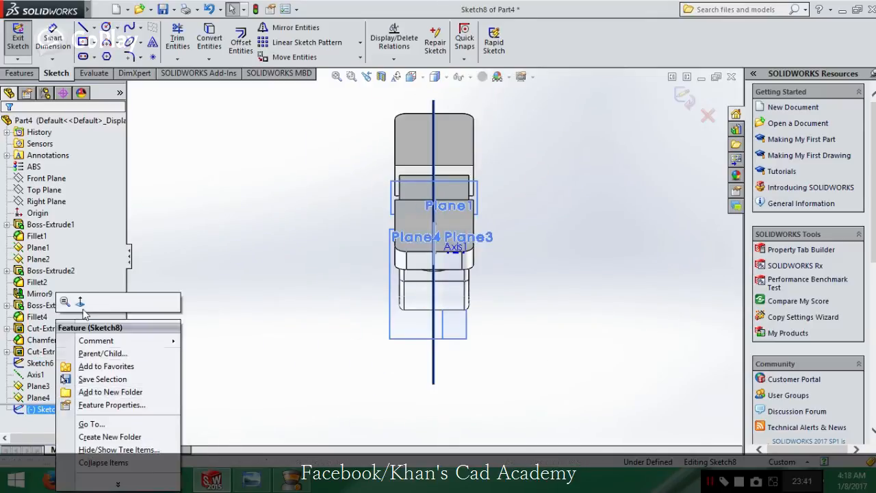
pyautogui.click(81, 302)
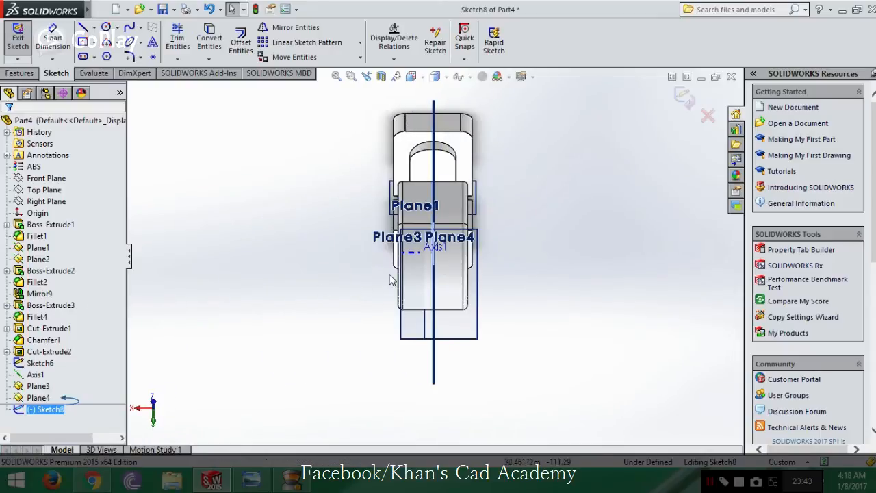
# - Hide the reference planes in the view to clear the sketch area over the housing
pyautogui.scroll(-3, 441, 264)
pyautogui.scroll(3, 445, 257)
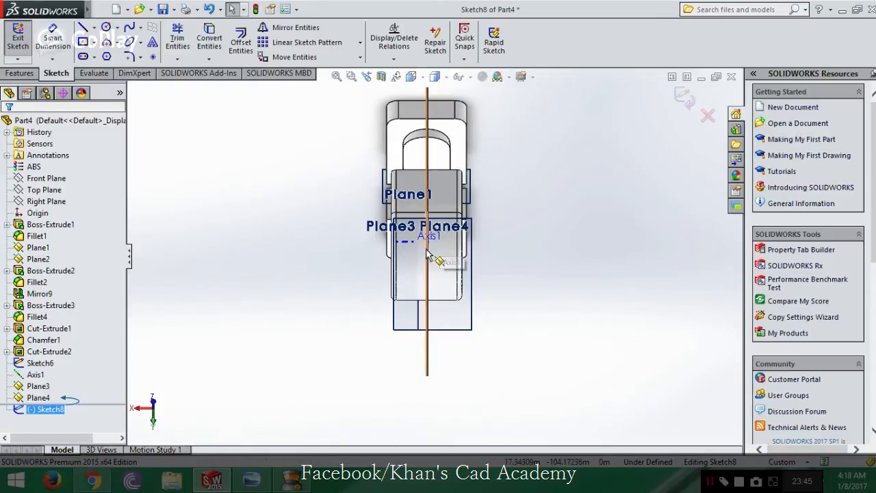
pyautogui.scroll(-2, 432, 262)
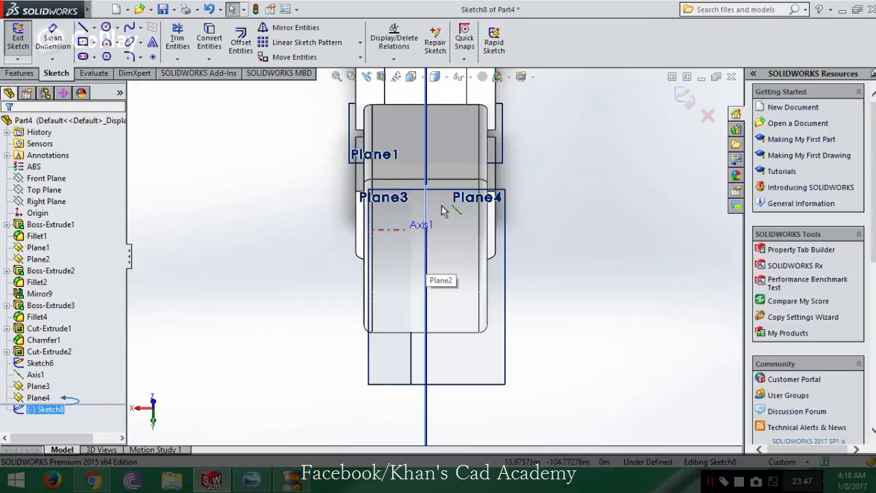
pyautogui.click(458, 76)
pyautogui.click(460, 94)
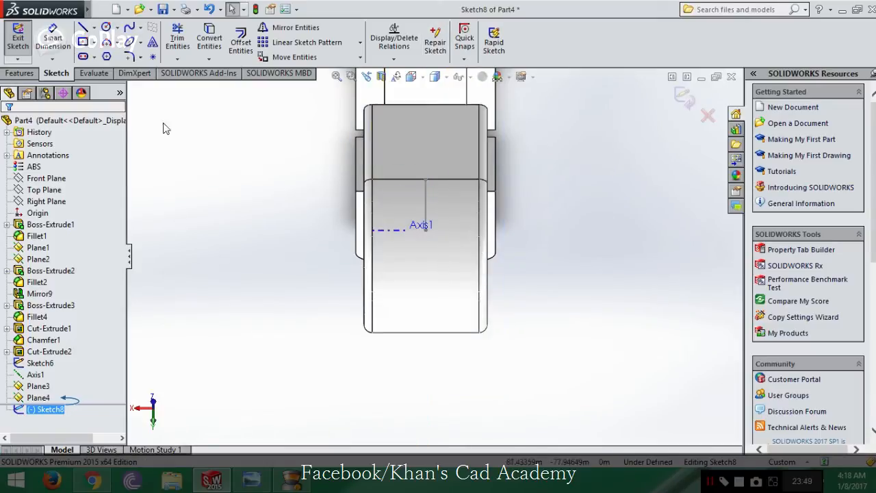
# - Sketch a circle of radius 6 centred on the end of the existing sketch line and exit the sketch
pyautogui.click(106, 28)
pyautogui.click(425, 230)
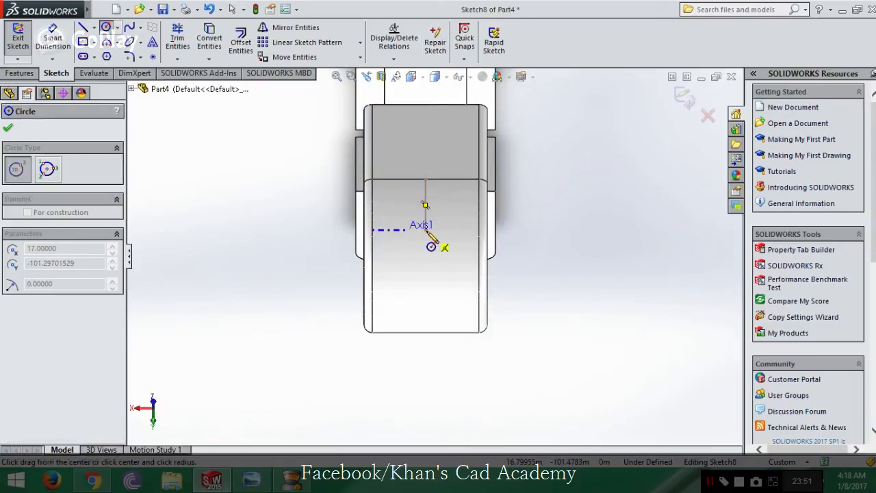
pyautogui.click(433, 247)
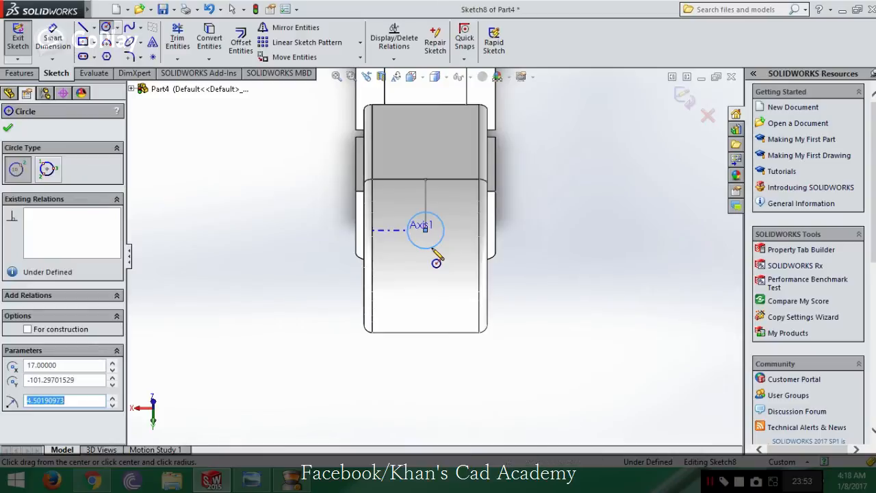
pyautogui.press('Return')
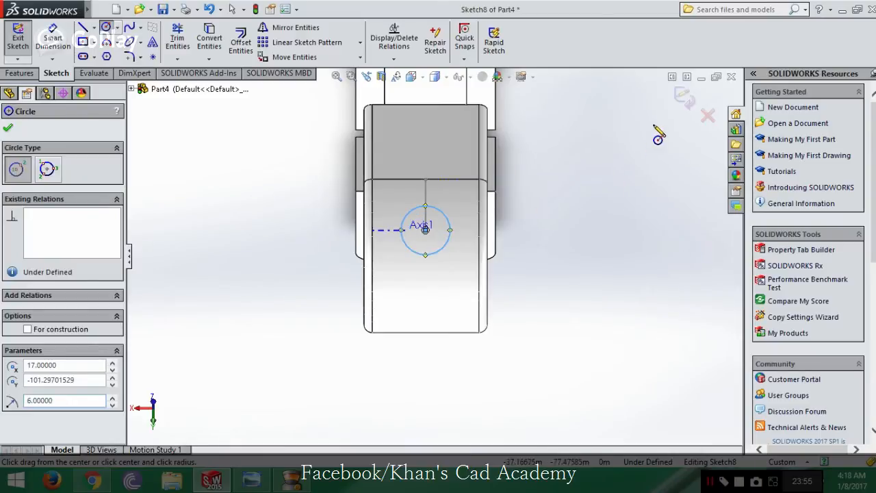
pyautogui.click(687, 104)
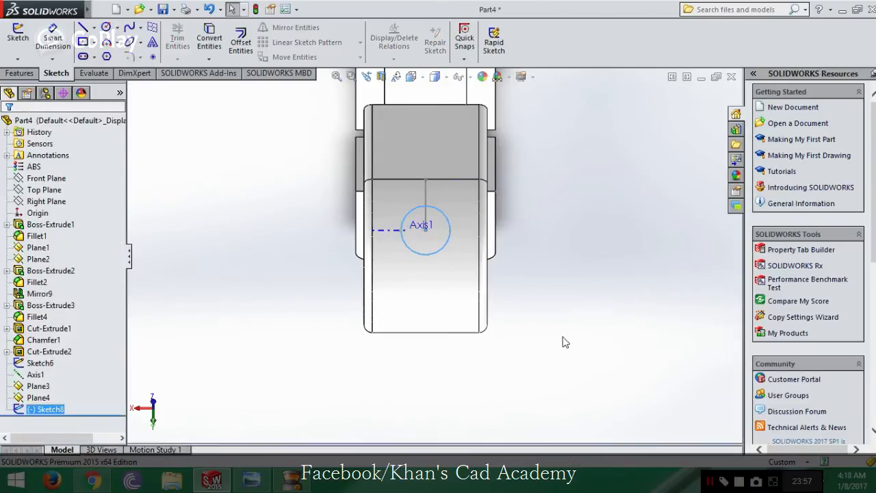
# - Extrude the circle of radius 6 from its plane Up To Next, merging the inclined boss with the housing
pyautogui.moveTo(563, 340)
pyautogui.mouseDown(button='middle')
pyautogui.moveTo(548, 148)
pyautogui.moveTo(563, 247)
pyautogui.moveTo(548, 284)
pyautogui.moveTo(514, 348)
pyautogui.moveTo(426, 419)
pyautogui.mouseUp(button='middle')
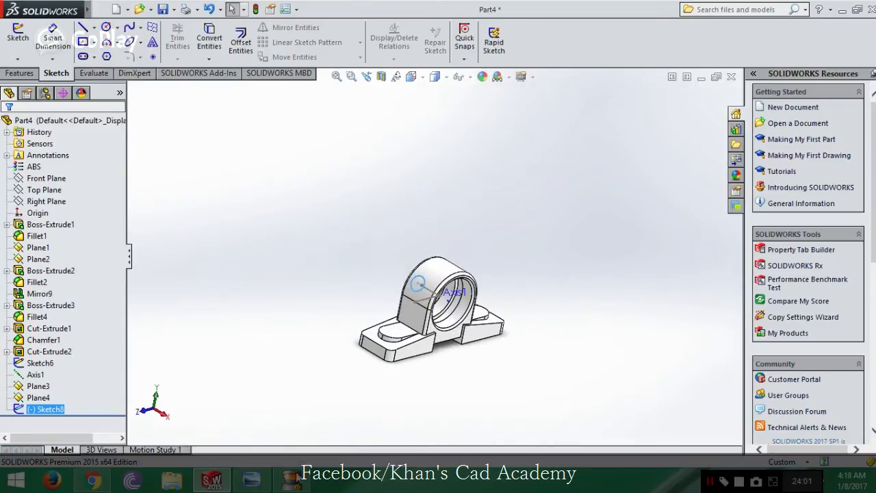
pyautogui.scroll(-10, 369, 252)
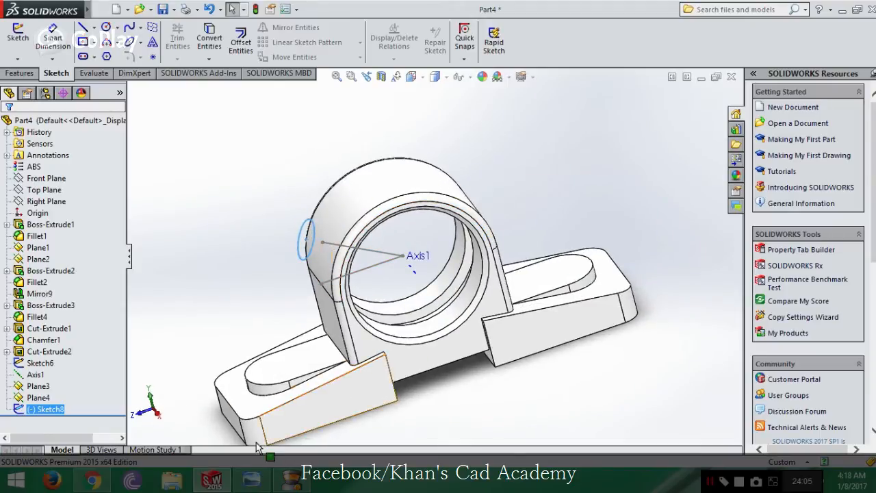
pyautogui.click(253, 481)
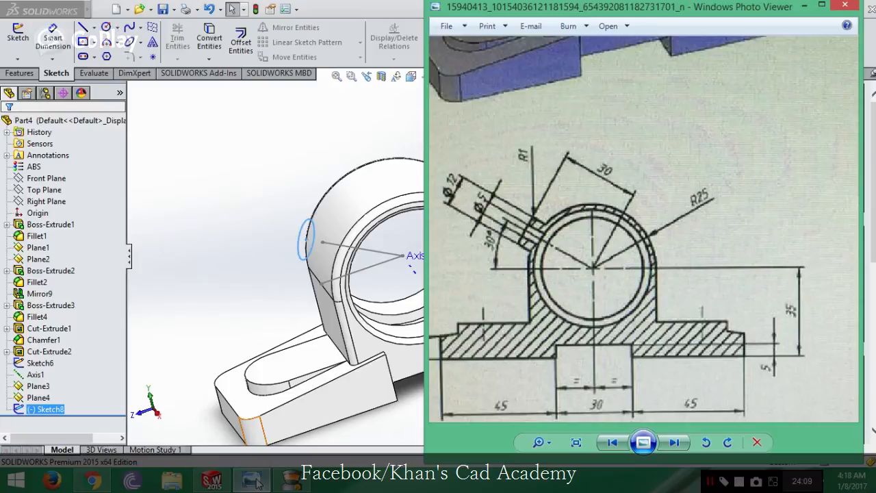
pyautogui.click(257, 482)
pyautogui.click(251, 481)
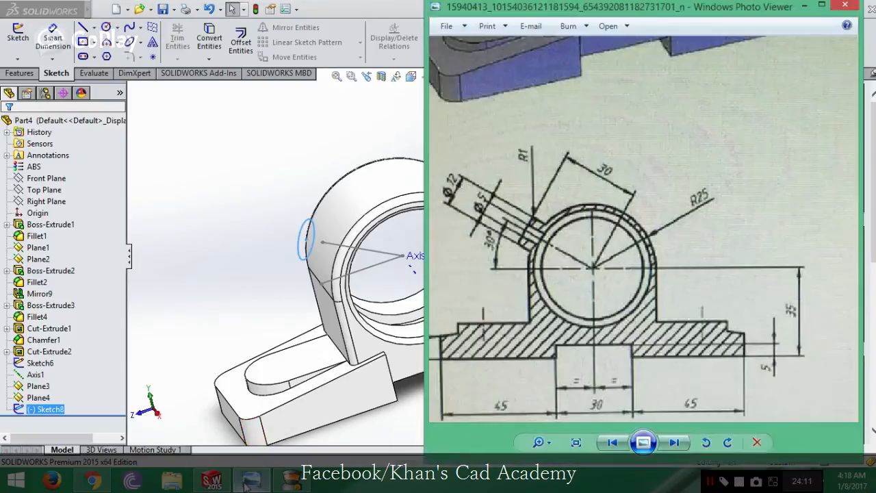
pyautogui.click(250, 481)
pyautogui.click(21, 73)
pyautogui.click(24, 42)
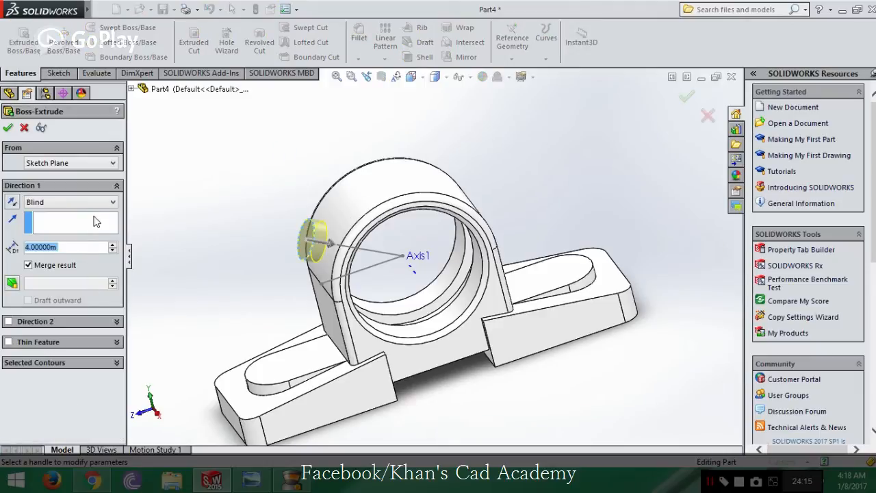
pyautogui.click(95, 203)
pyautogui.click(79, 227)
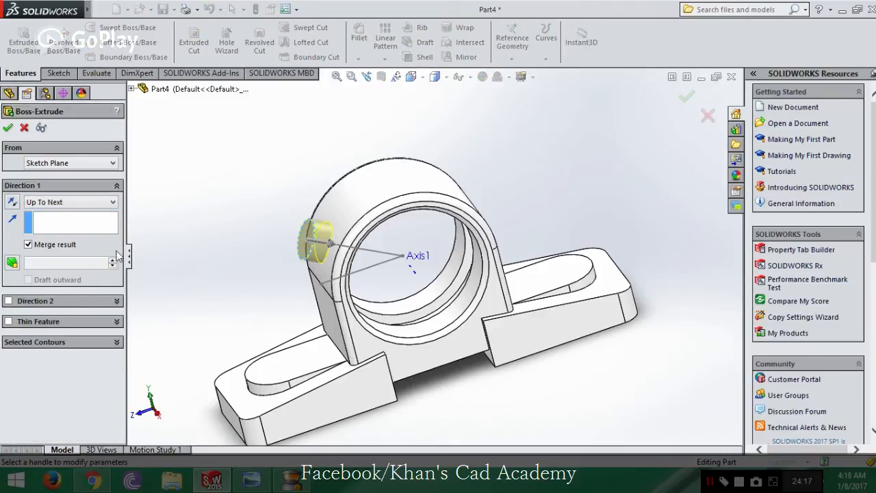
pyautogui.moveTo(359, 268); pyautogui.dragTo(195, 208, button='middle')
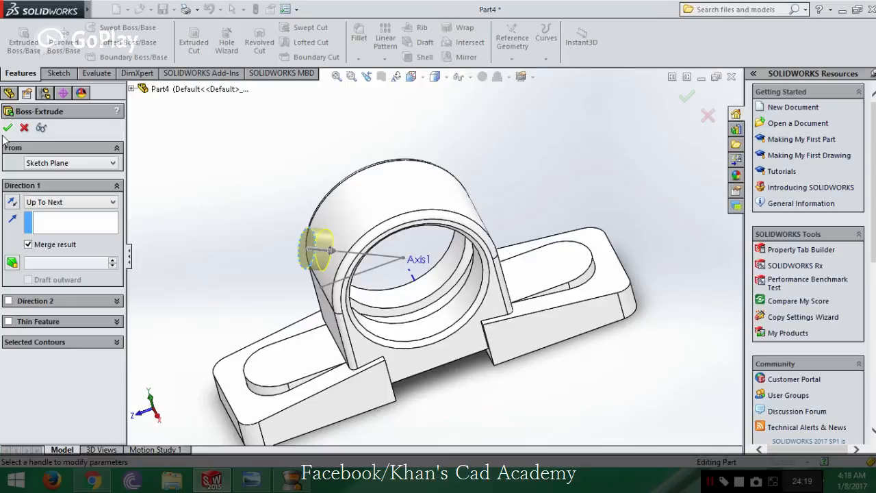
pyautogui.moveTo(510, 354); pyautogui.dragTo(513, 256, button='middle')
pyautogui.press('Return')
# - Start a new sketch on the inclined boss's end face and check the hole diameter in the reference drawing
pyautogui.moveTo(544, 290); pyautogui.dragTo(432, 230, button='middle')
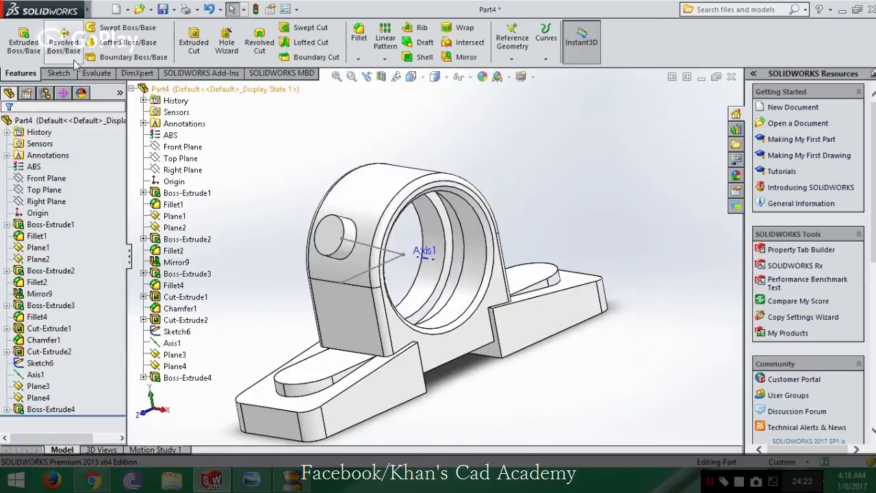
pyautogui.click(58, 74)
pyautogui.click(18, 33)
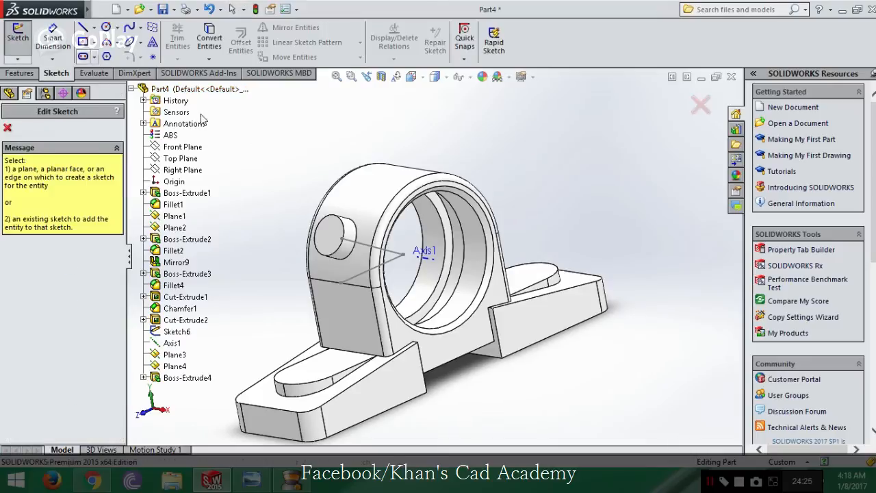
pyautogui.click(333, 239)
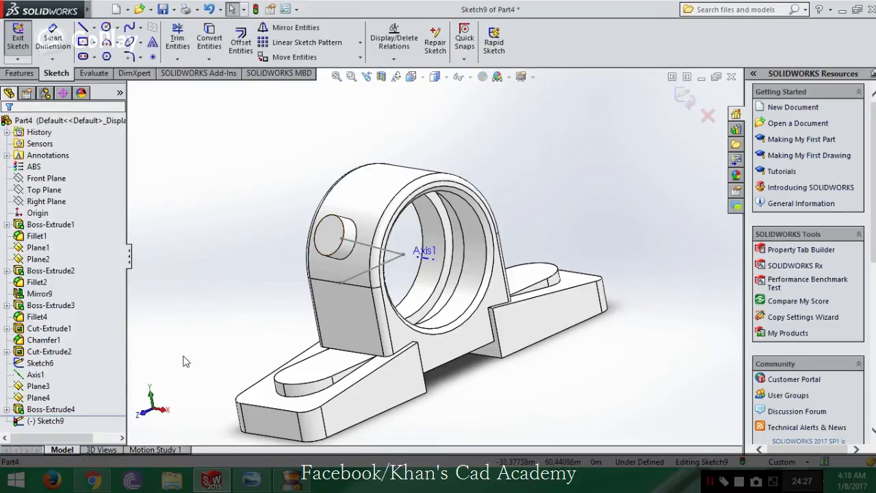
pyautogui.click(251, 481)
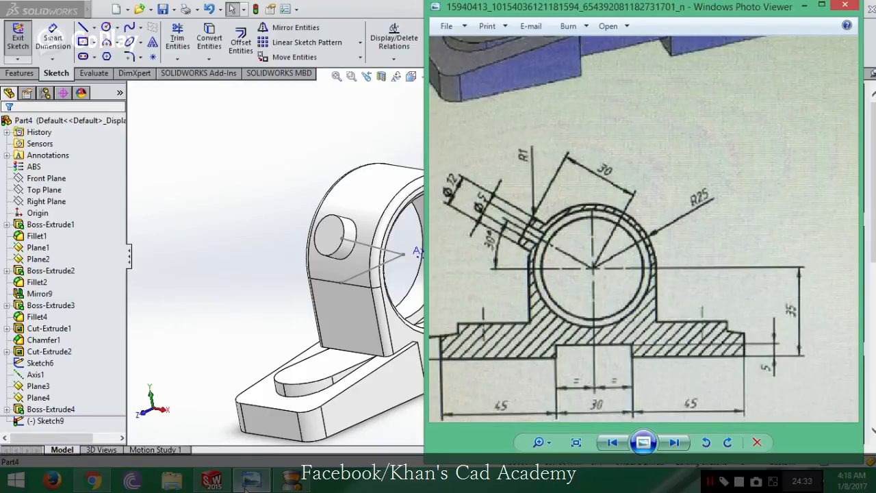
pyautogui.click(245, 486)
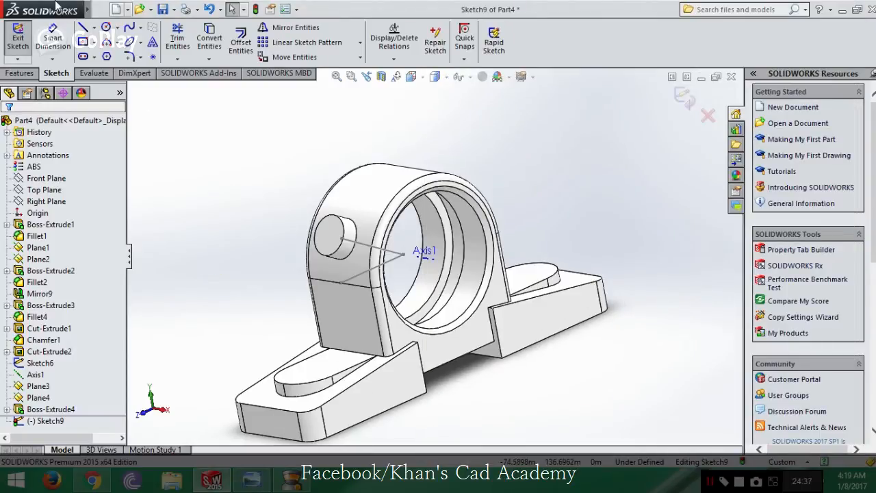
# - Sketch a circle of radius 2.5 centred on the inclined boss's end face
pyautogui.click(106, 27)
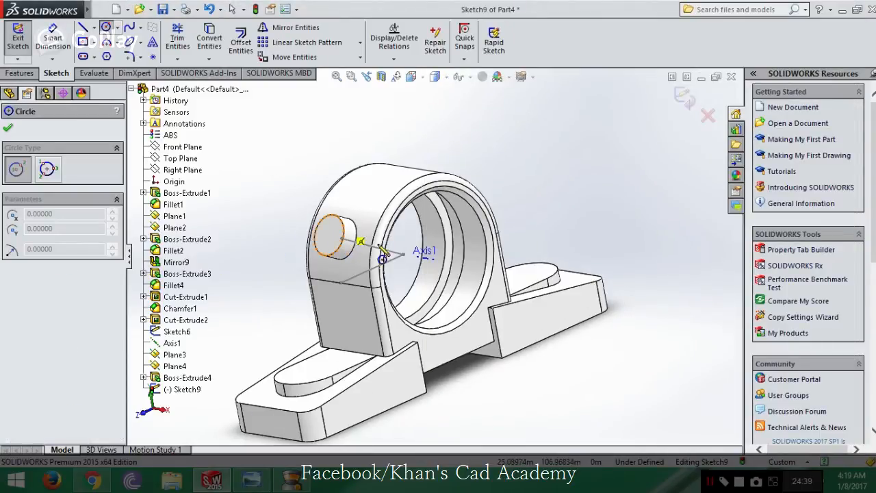
pyautogui.moveTo(376, 246); pyautogui.dragTo(392, 261, button='middle')
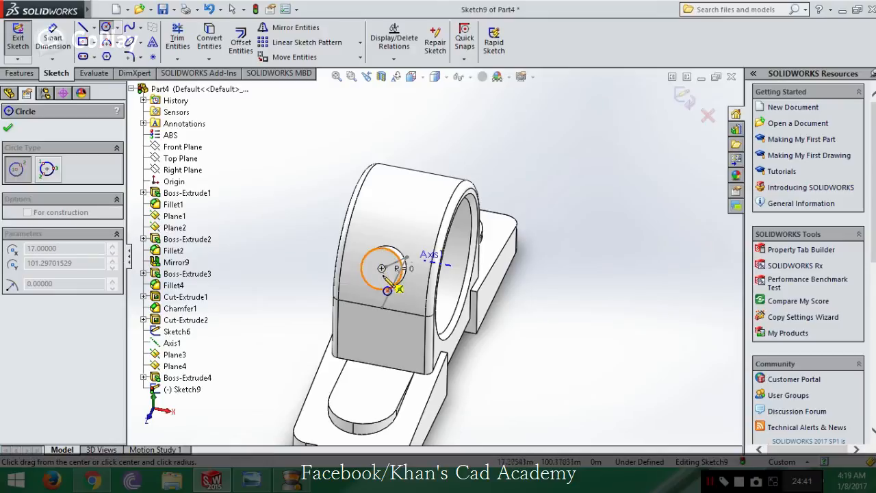
pyautogui.click(381, 268)
pyautogui.write('2')
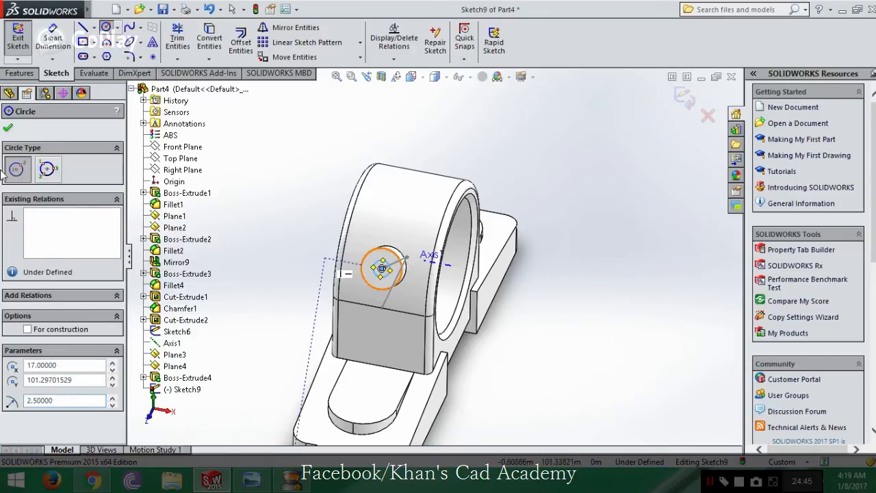
pyautogui.click(11, 126)
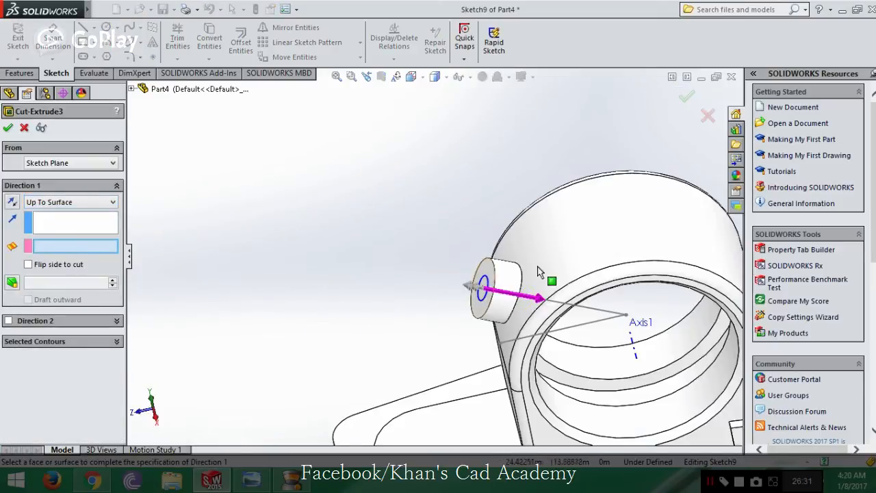
# - Cut-extrude the small circle Up To Surface, ending at the housing's outer cylindrical face
pyautogui.click(555, 267)
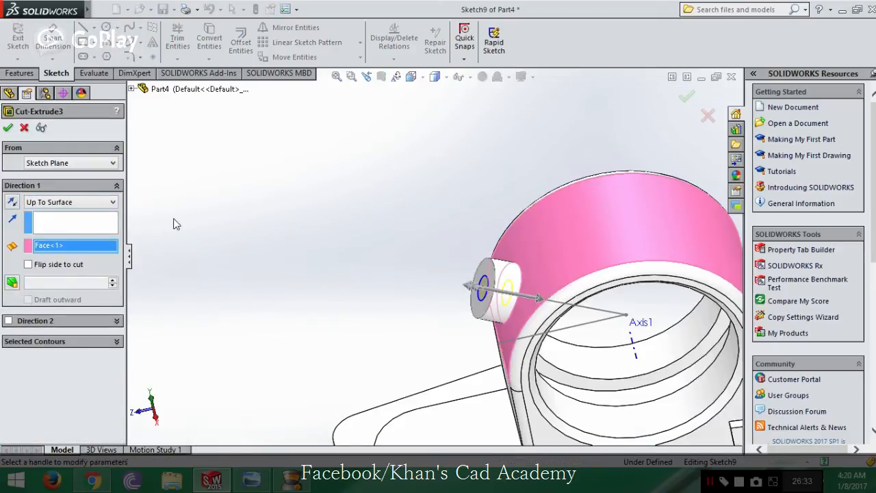
pyautogui.click(7, 128)
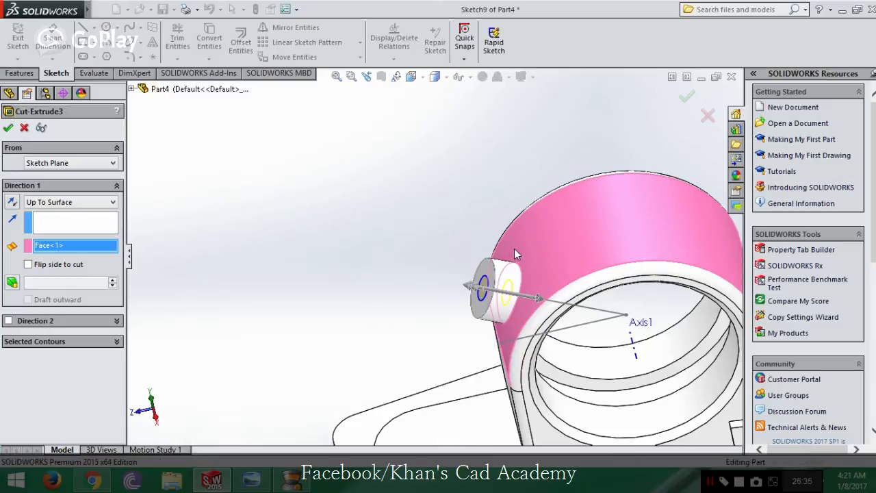
pyautogui.moveTo(483, 288); pyautogui.dragTo(498, 278, button='middle')
pyautogui.scroll(5, 498, 278)
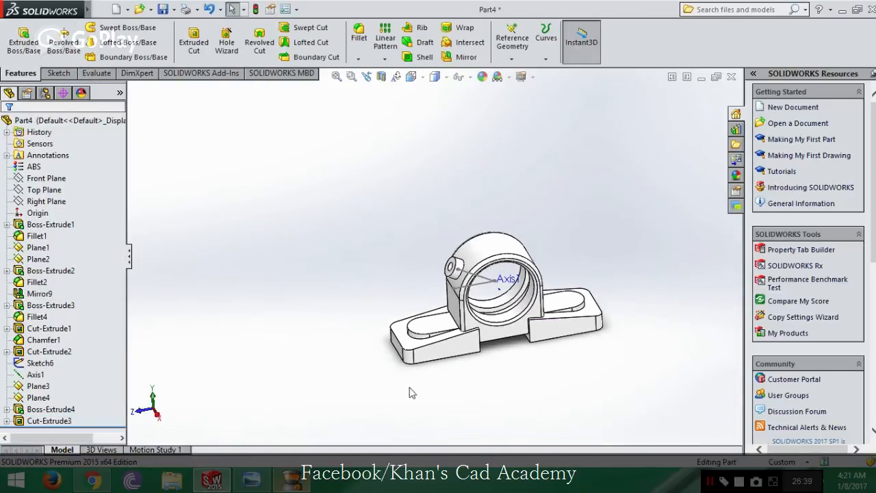
pyautogui.scroll(-2, 493, 389)
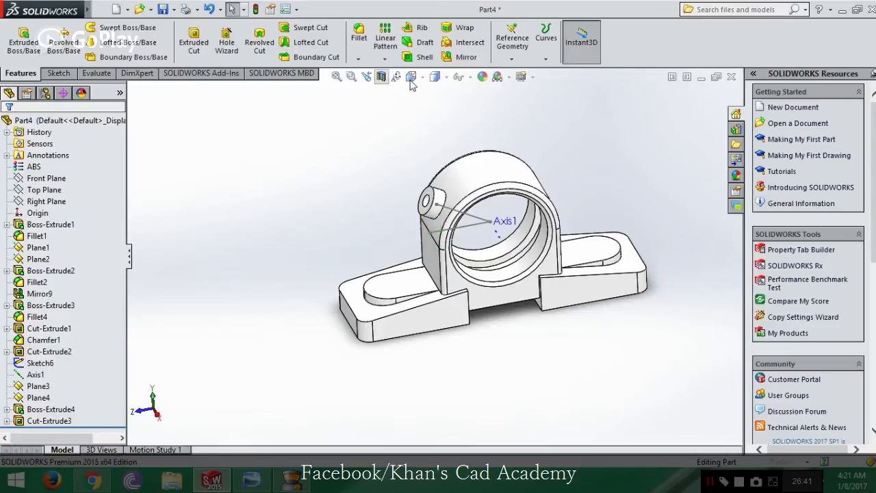
pyautogui.click(381, 76)
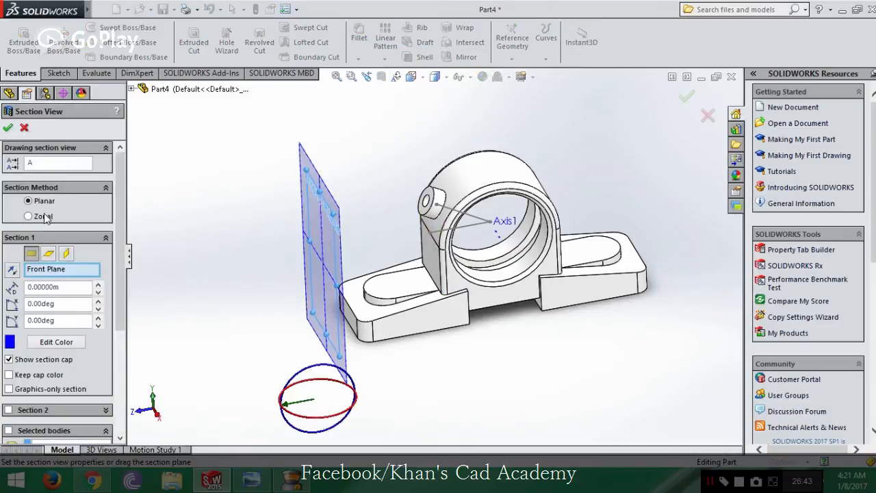
pyautogui.click(49, 253)
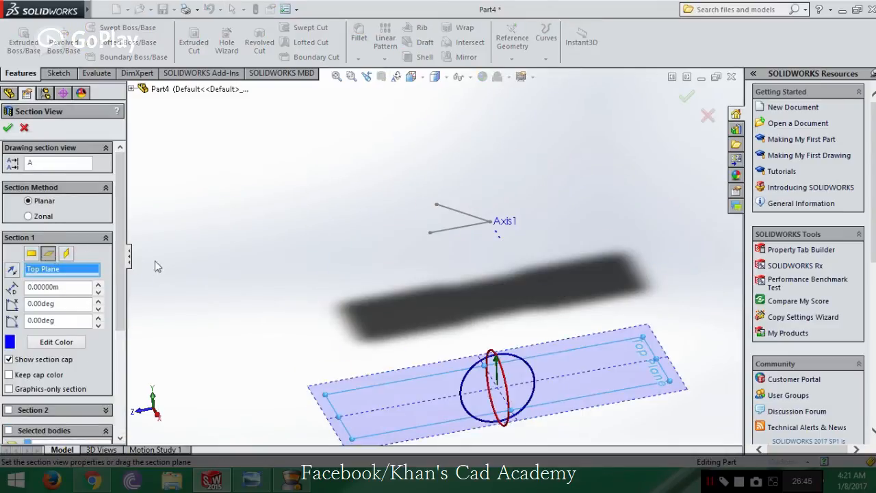
pyautogui.click(32, 253)
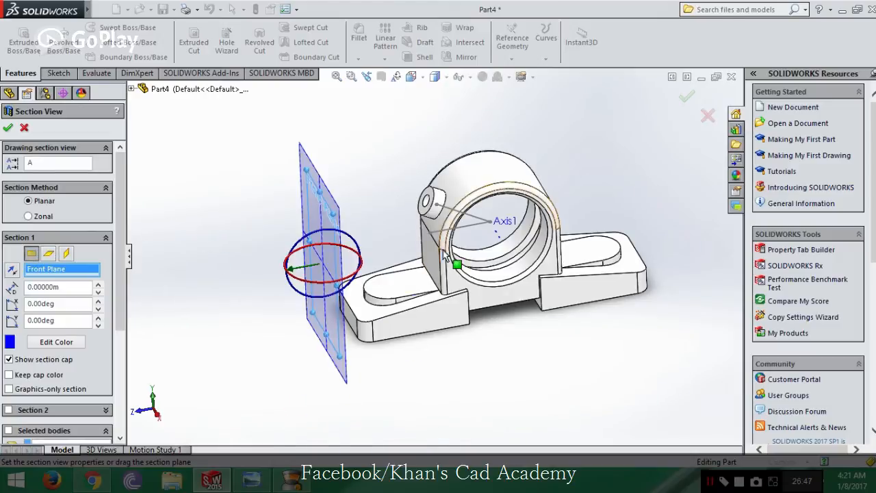
pyautogui.click(130, 90)
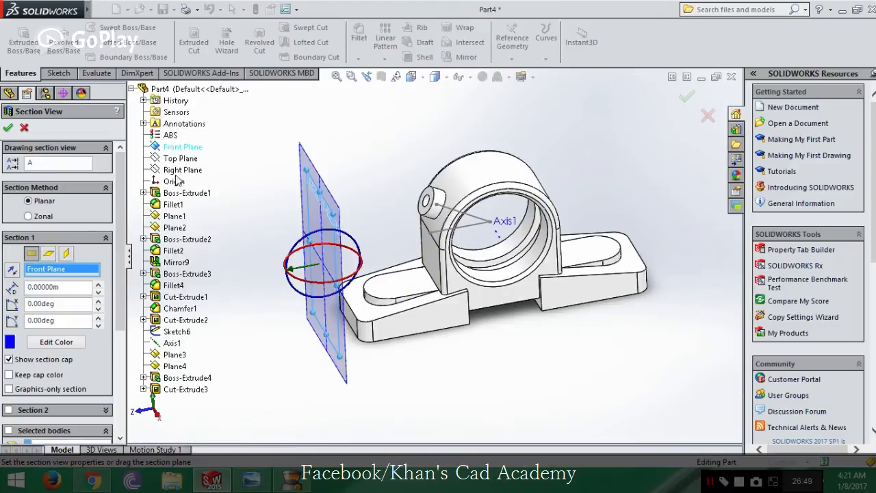
pyautogui.click(180, 170)
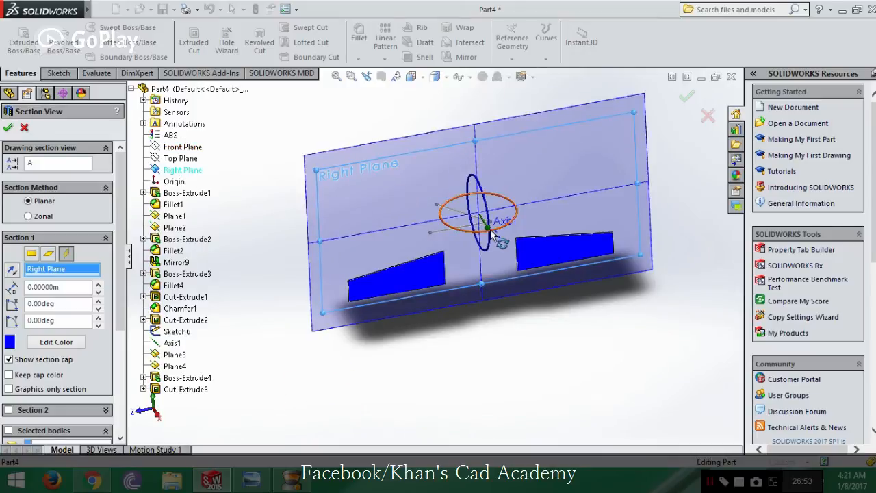
pyautogui.moveTo(495, 231); pyautogui.dragTo(504, 257)
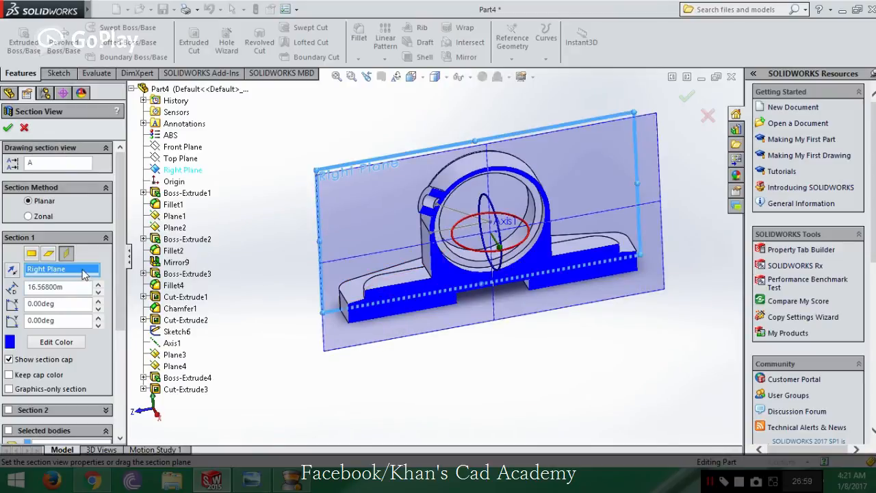
pyautogui.click(24, 128)
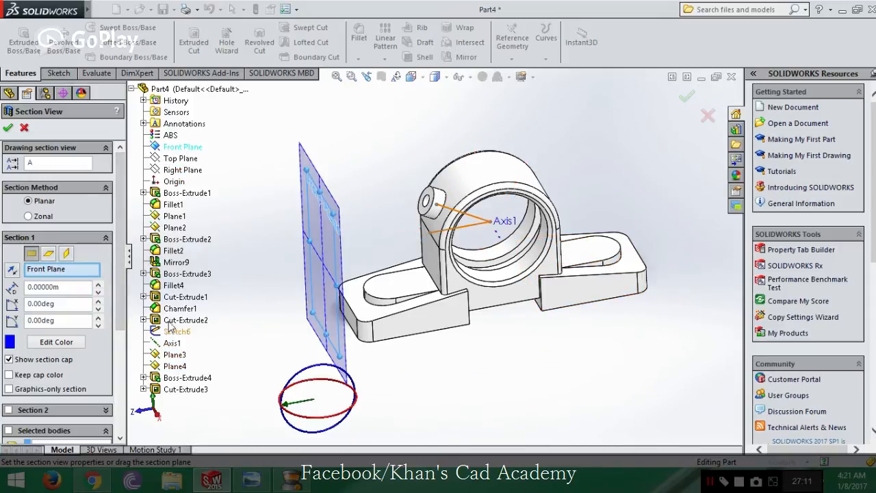
# - Section the model view at Plane2 and hide the sketches in the view
pyautogui.click(175, 227)
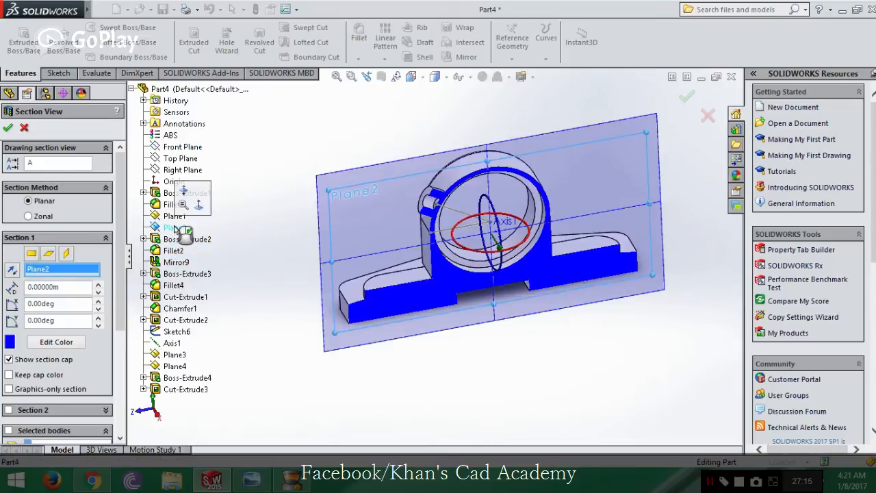
pyautogui.click(8, 128)
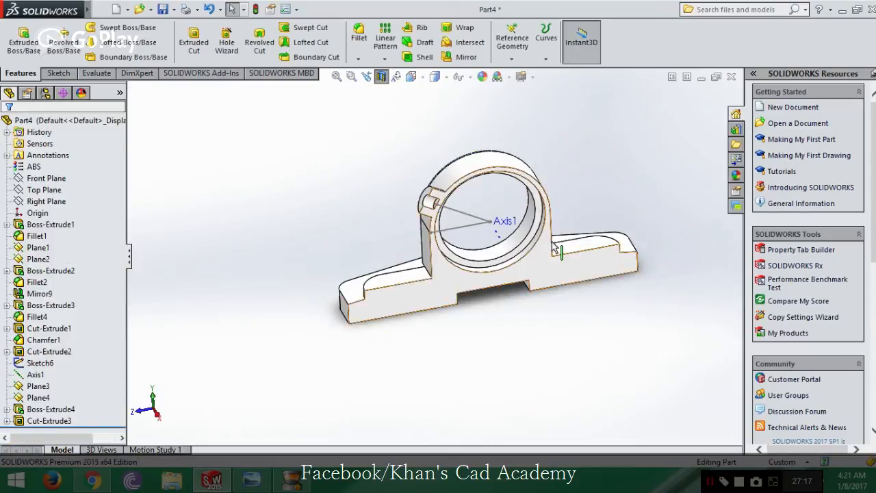
pyautogui.click(469, 77)
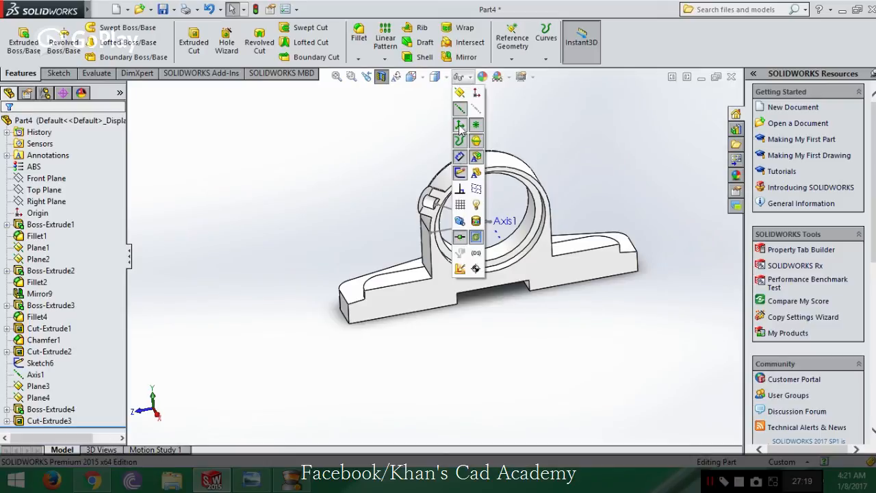
pyautogui.click(460, 174)
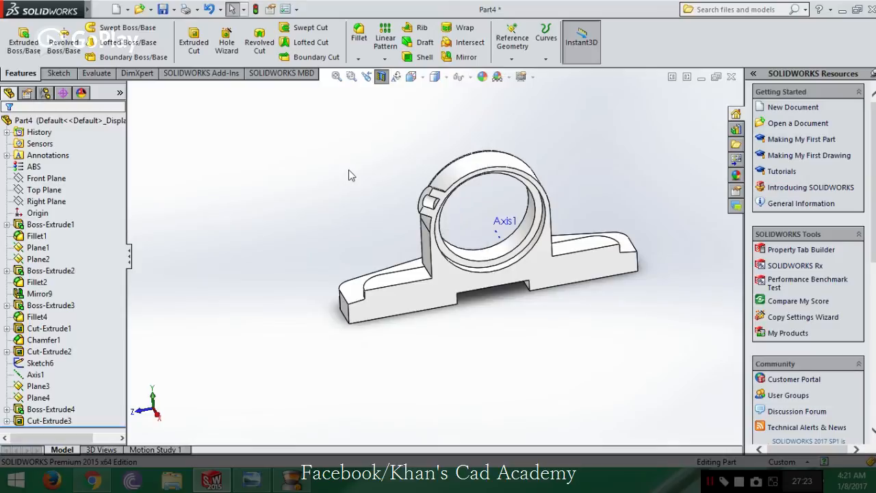
# - Orient the sectioned model to the Right view and compare the inclined boss's hole with the reference drawing
pyautogui.click(413, 78)
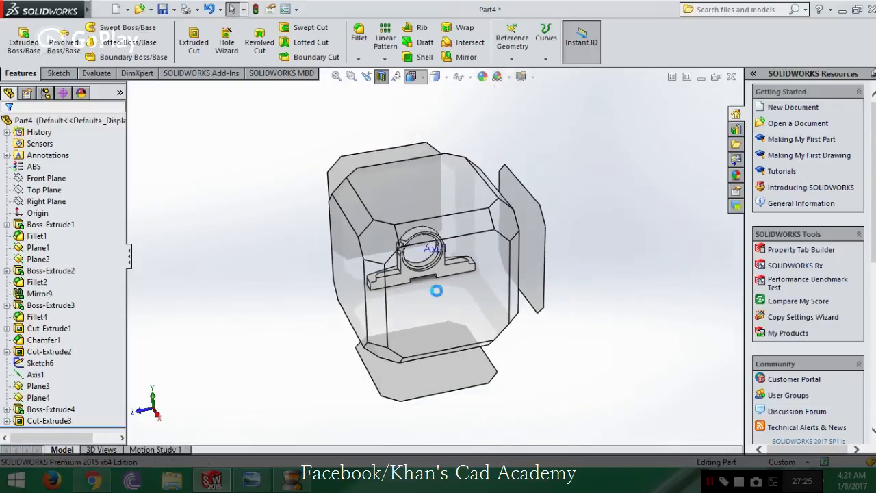
pyautogui.click(443, 329)
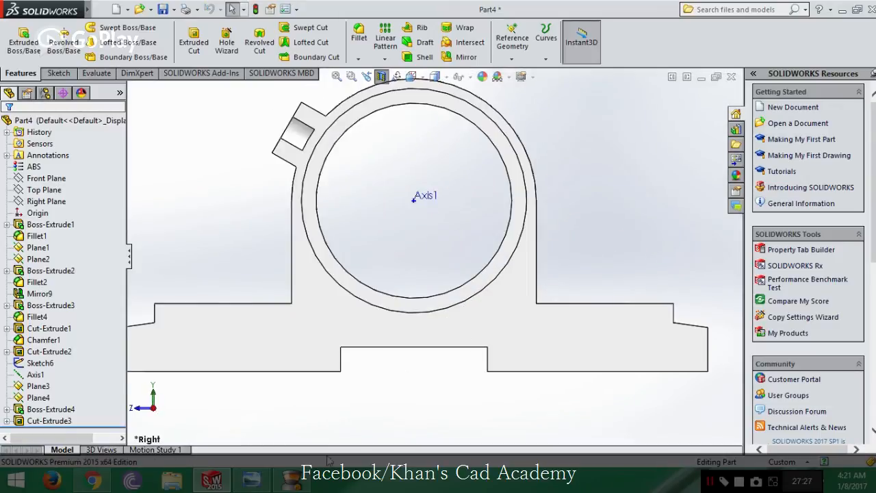
pyautogui.click(249, 482)
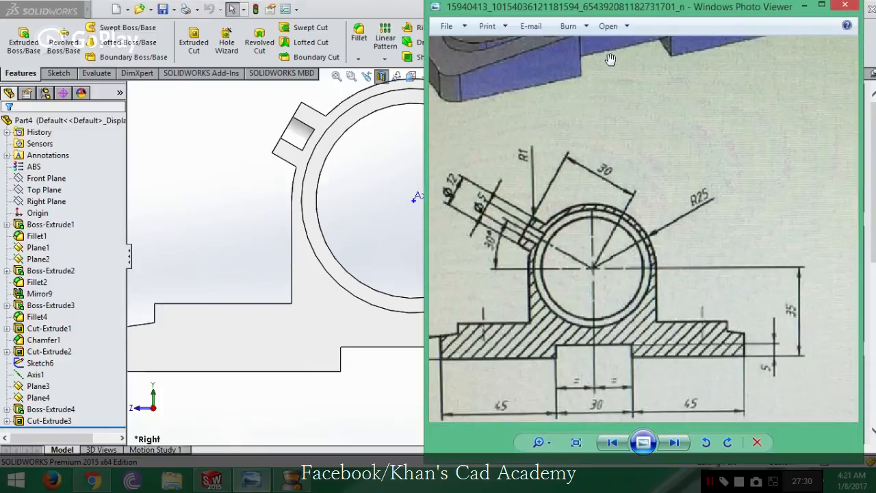
pyautogui.moveTo(623, 26); pyautogui.dragTo(702, 59)
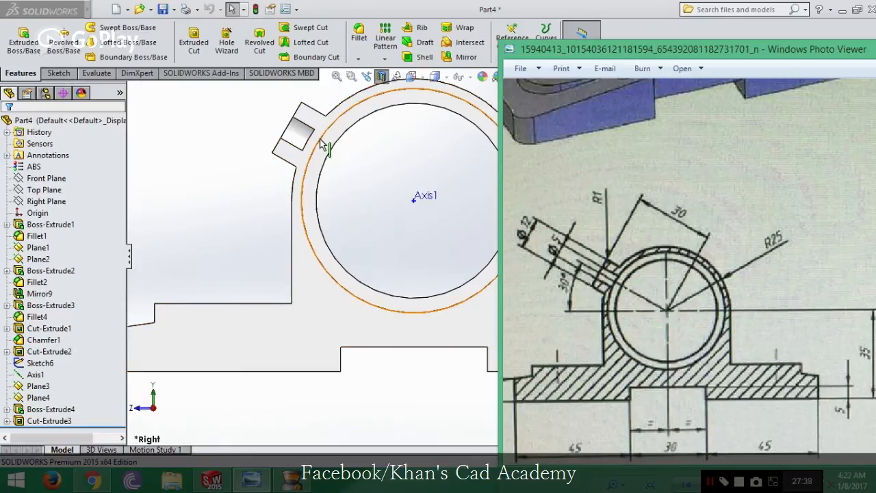
# - Edit the inclined boss's hole cut so its Up To Surface end is the bore's recessed inner cylindrical face instead of the housing's outer face
pyautogui.click(251, 165)
pyautogui.click(49, 422)
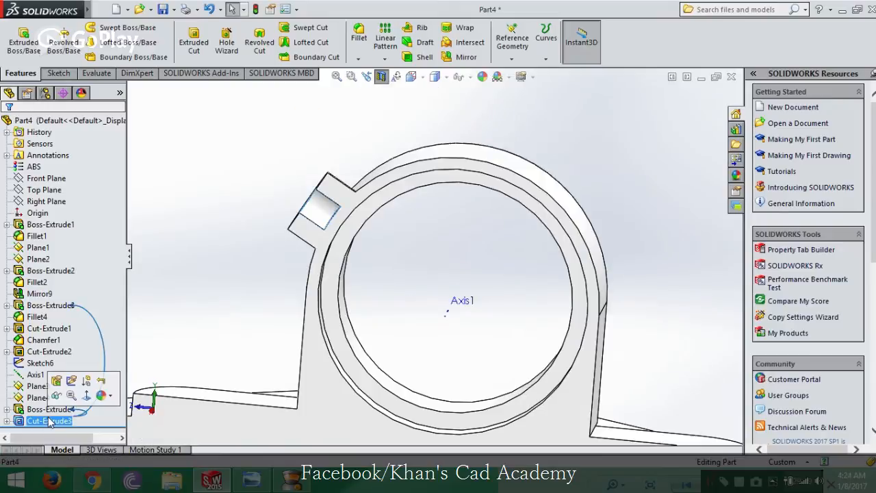
pyautogui.rightClick(49, 422)
pyautogui.click(57, 233)
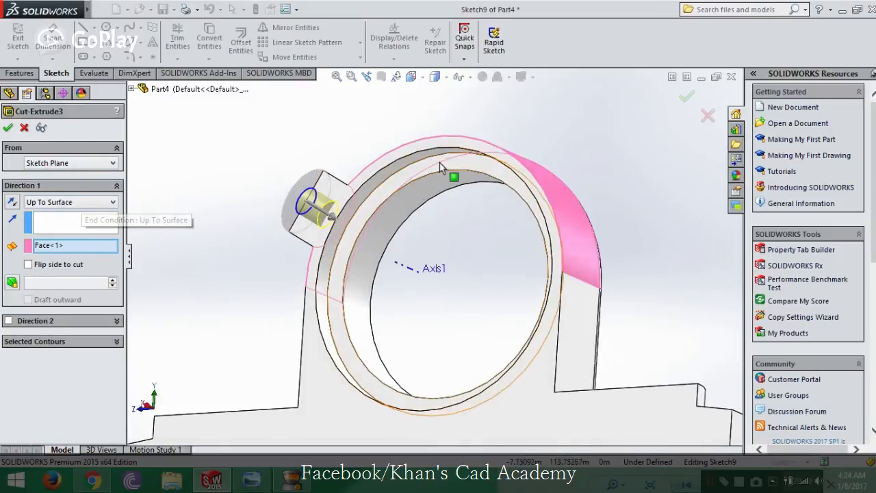
pyautogui.click(62, 201)
pyautogui.click(62, 201)
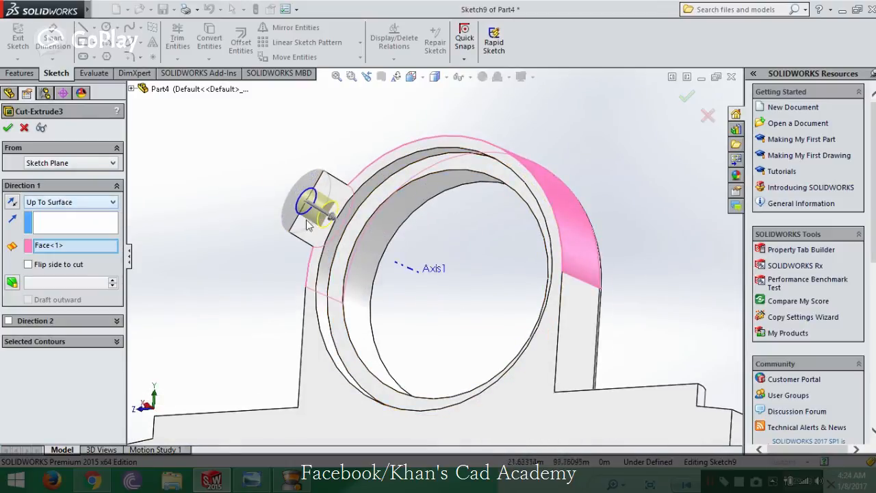
pyautogui.click(55, 246)
pyautogui.press('Delete')
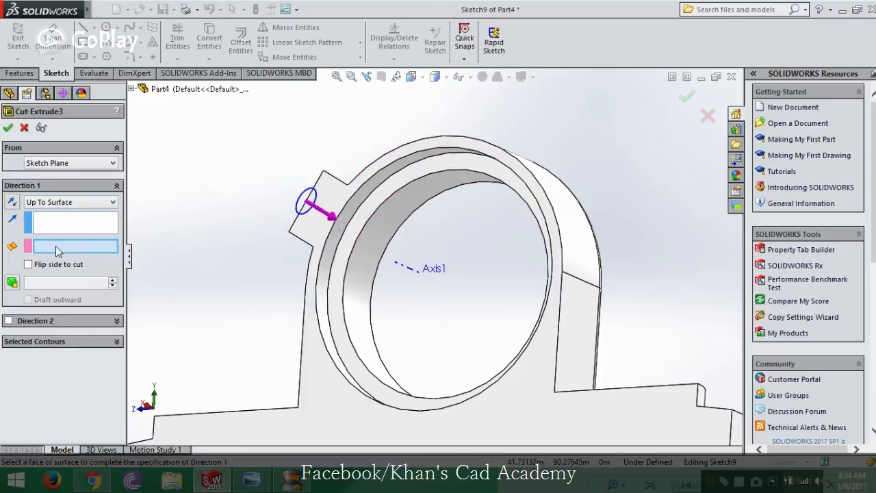
pyautogui.click(378, 184)
pyautogui.click(12, 129)
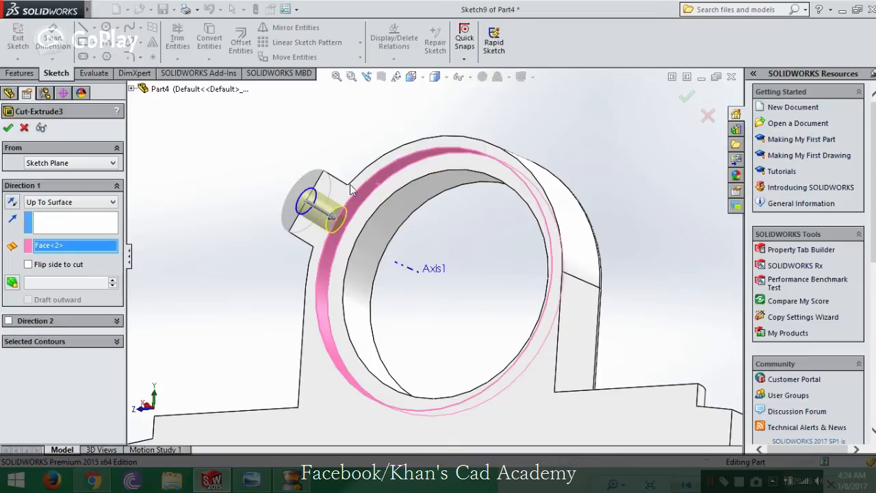
pyautogui.moveTo(353, 189); pyautogui.dragTo(398, 189, button='middle')
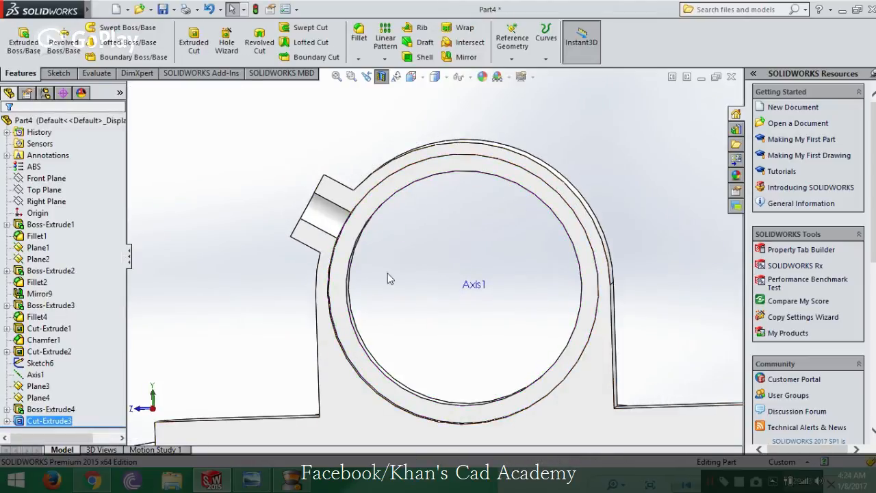
# - Return the sectioned model to the Right view and compare the extended boss hole with the section in the reference drawing
pyautogui.click(251, 480)
pyautogui.click(352, 152)
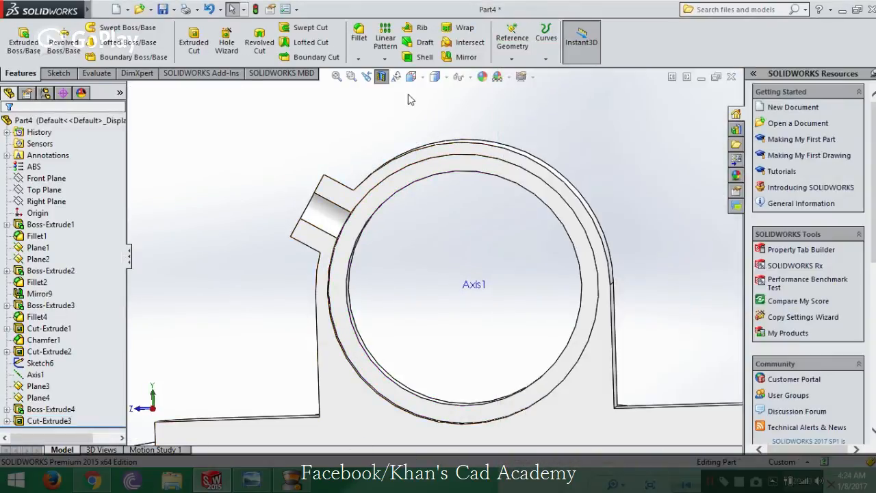
pyautogui.click(410, 76)
pyautogui.click(478, 238)
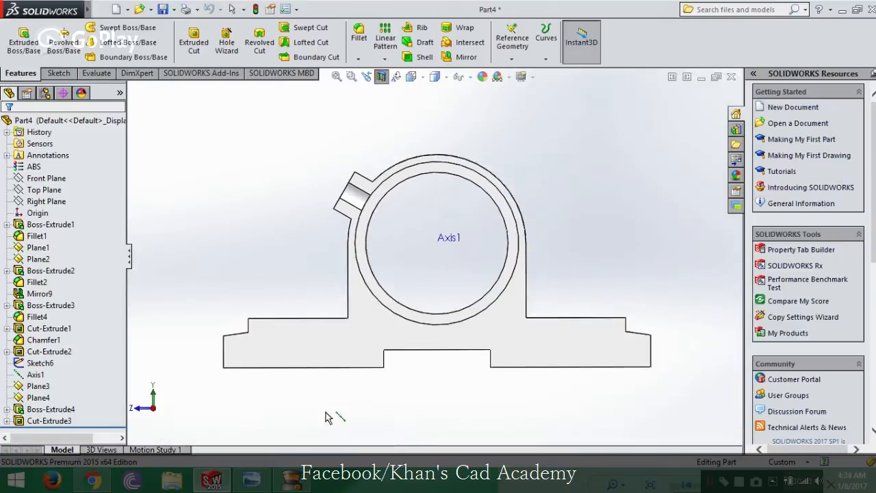
pyautogui.hotkey('alt', 'Tab')
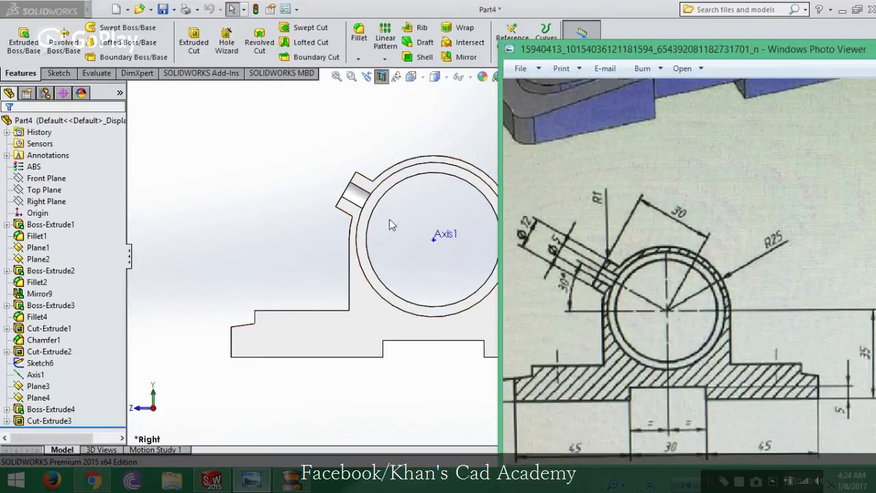
pyautogui.click(294, 244)
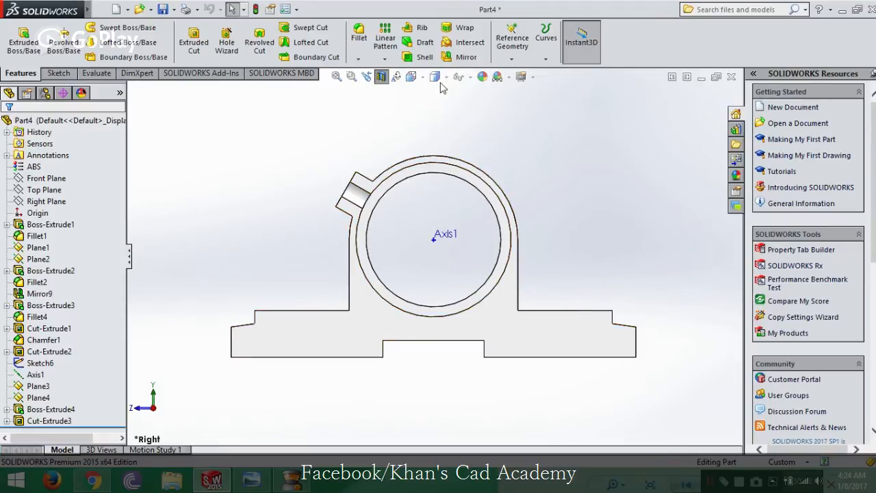
# - Turn off the section view and hide the axes in the model view
pyautogui.moveTo(520, 199); pyautogui.dragTo(602, 228, button='middle')
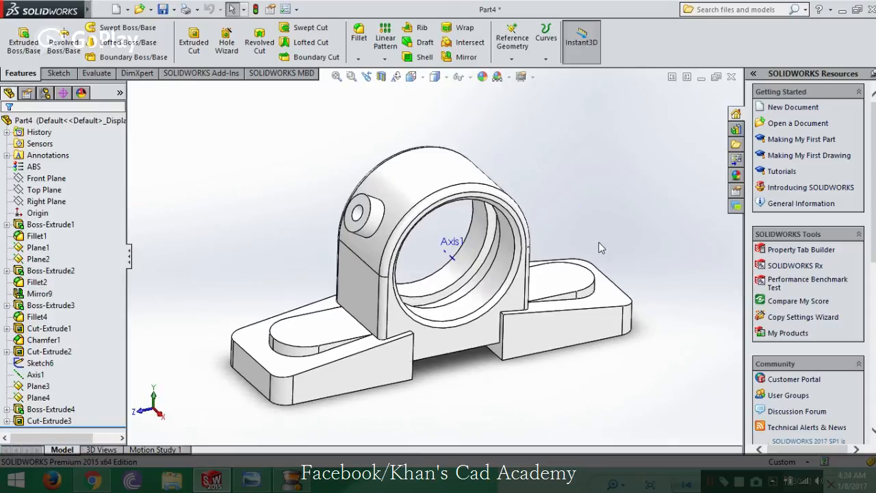
pyautogui.click(460, 78)
pyautogui.click(468, 110)
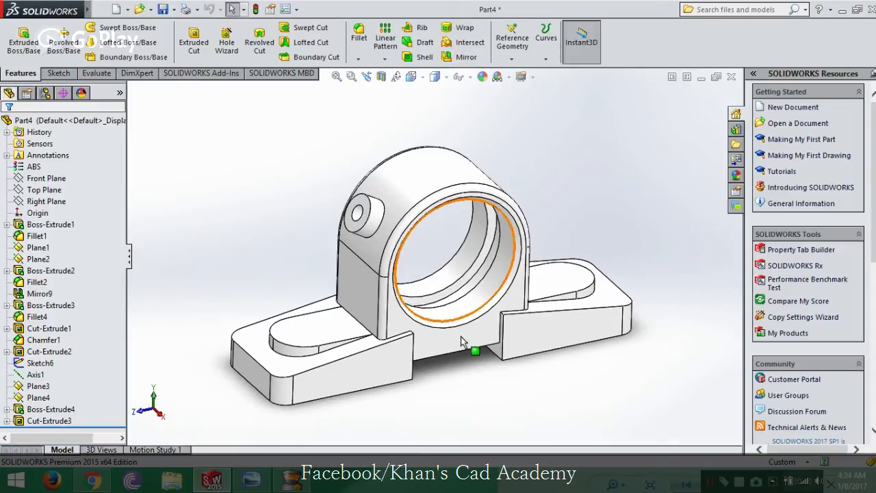
# - Compare the complete bracket with the isometric picture and all projected views in the reference drawing
pyautogui.click(261, 485)
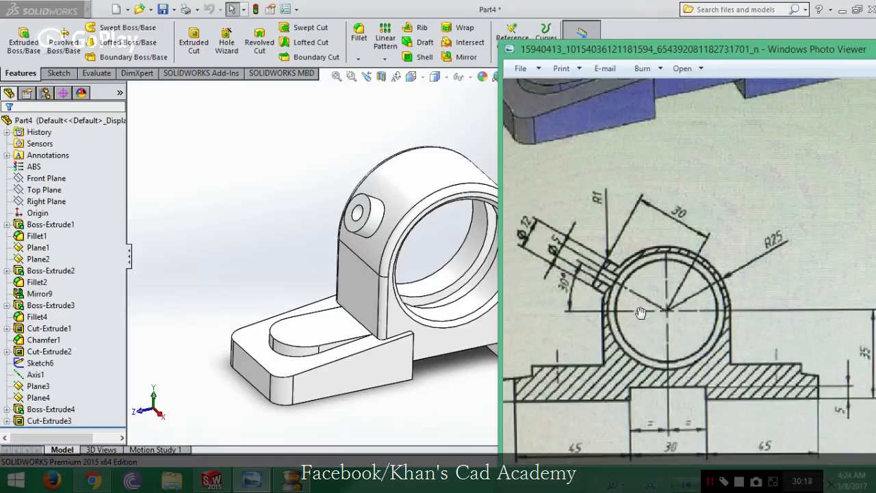
pyautogui.scroll(-4, 667, 308)
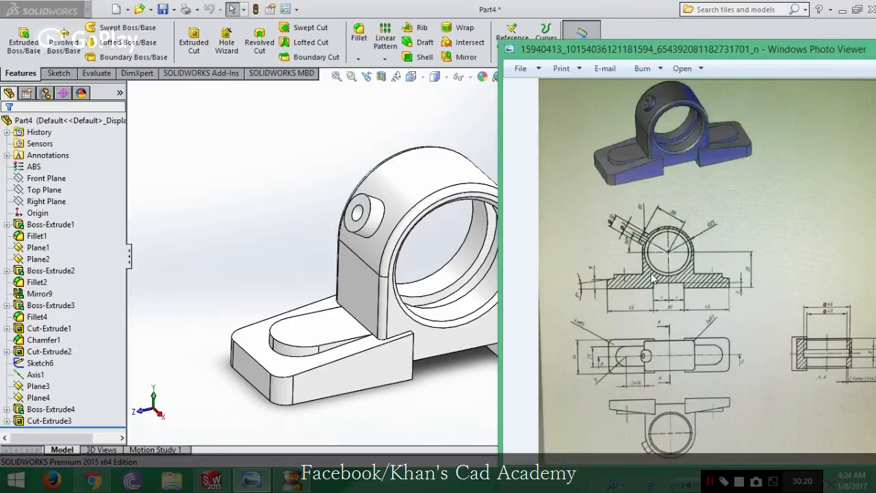
pyautogui.click(443, 404)
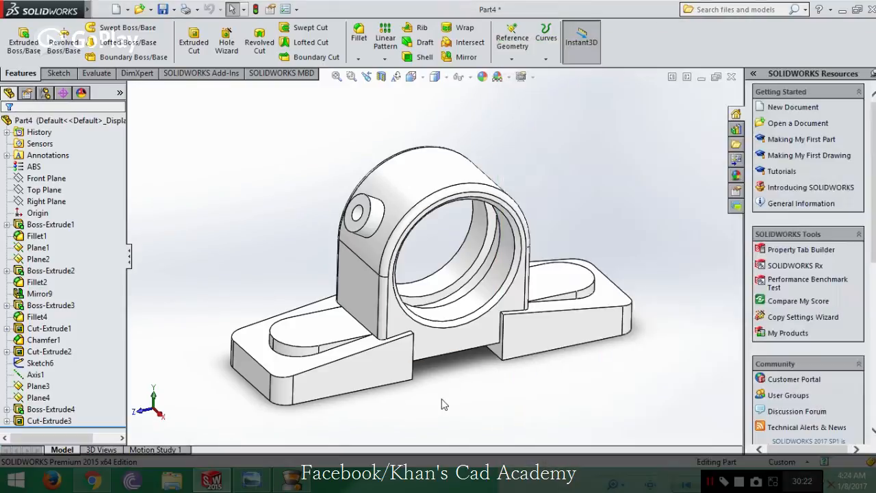
pyautogui.scroll(3, 490, 398)
pyautogui.scroll(-3, 517, 348)
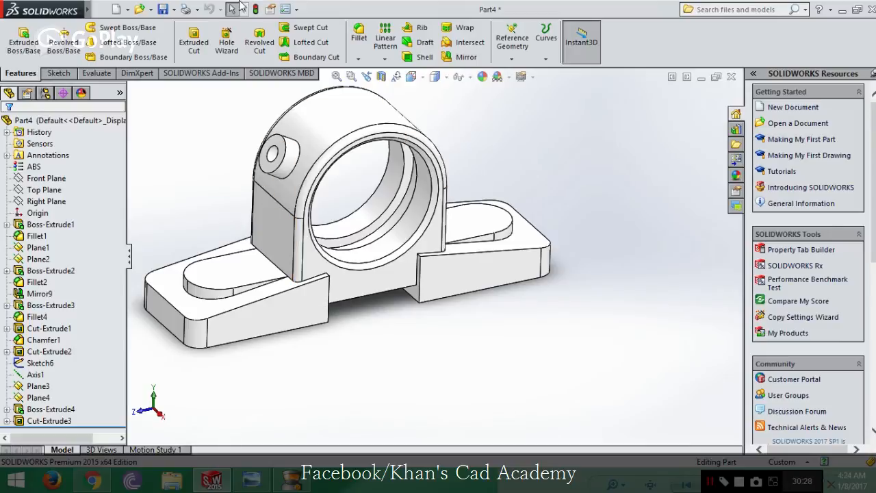
# - Make a drawing from the part using the Drawing template and the A (ANSI) Landscape sheet format
pyautogui.click(101, 9)
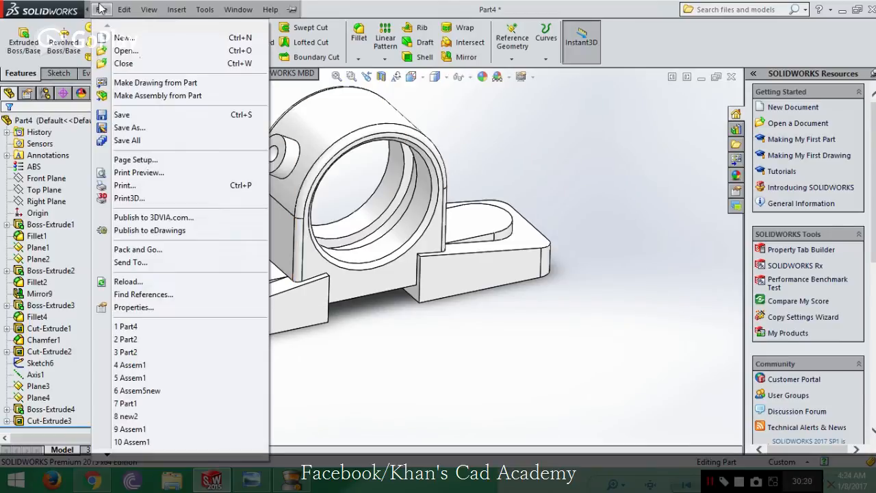
pyautogui.click(145, 83)
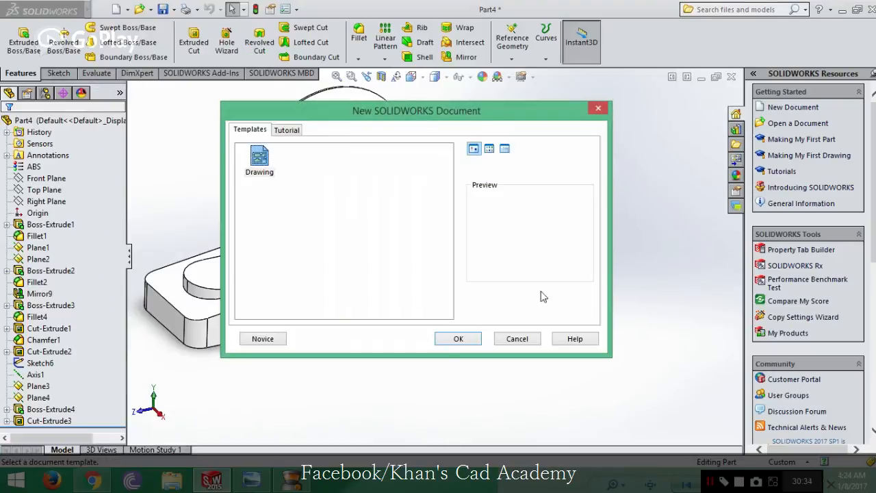
pyautogui.click(457, 339)
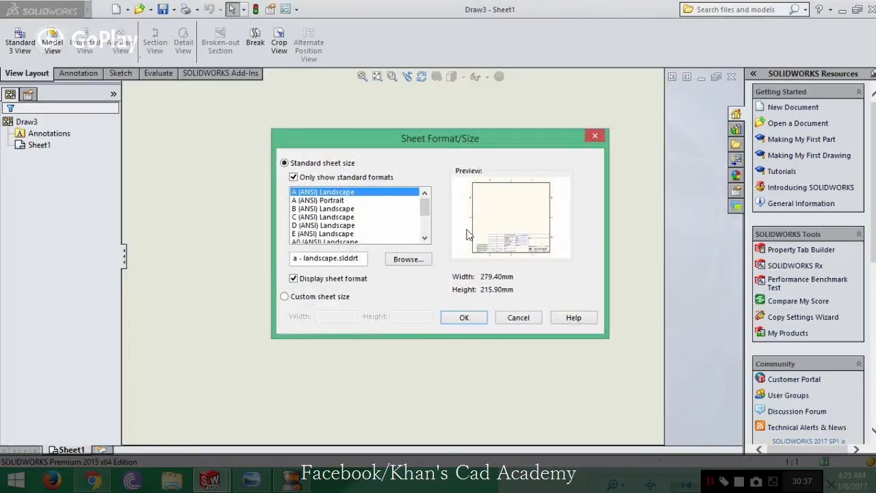
pyautogui.click(475, 317)
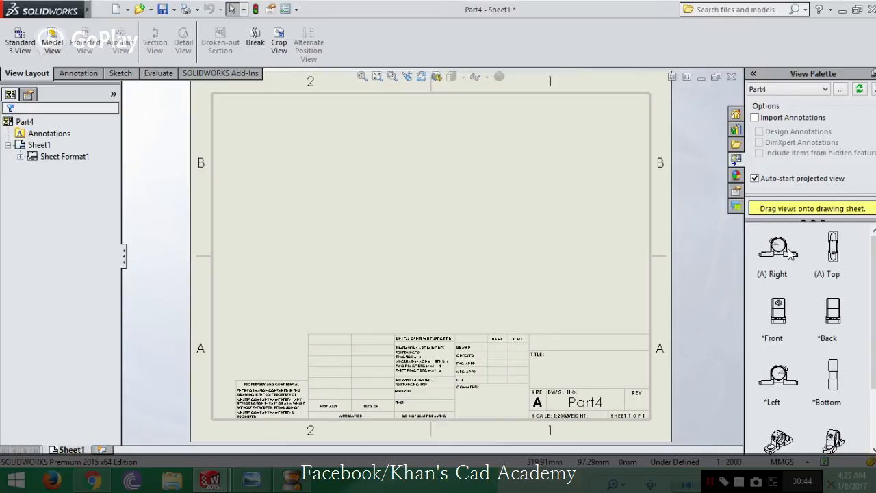
# - Place the Right view in the sheet's upper-left area, with one projected view below it and another to its right
pyautogui.moveTo(792, 253); pyautogui.dragTo(324, 160)
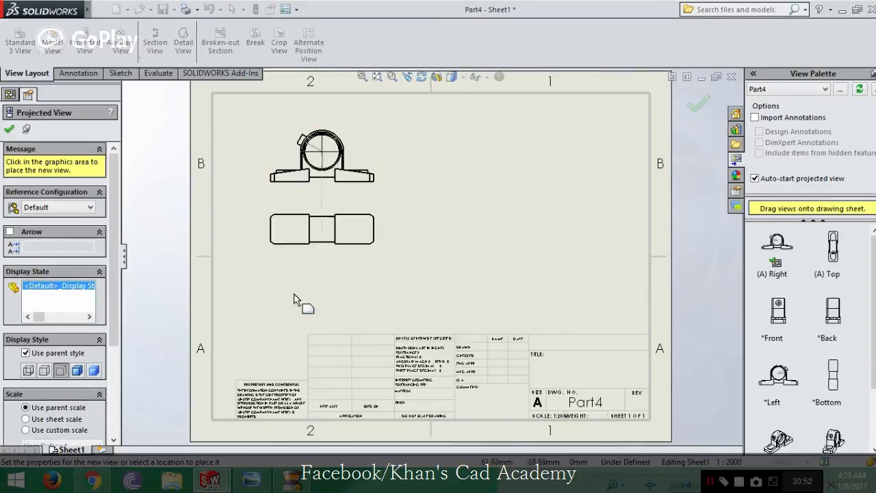
pyautogui.click(316, 270)
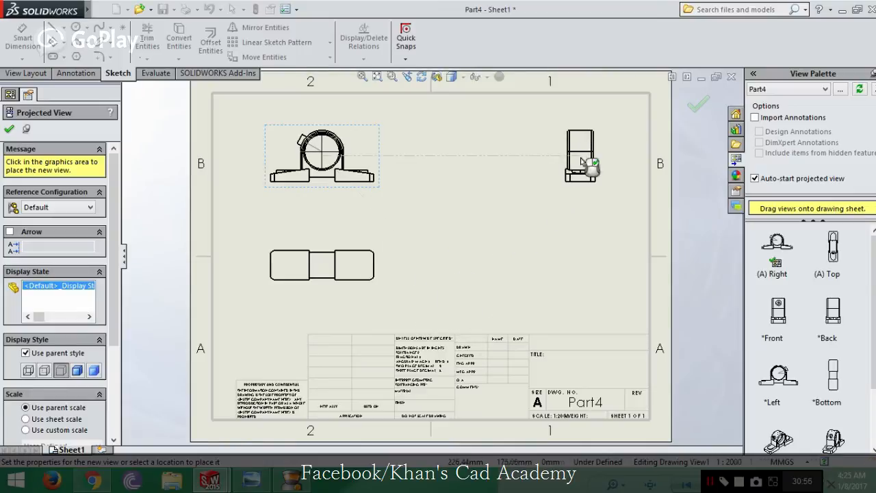
pyautogui.click(580, 158)
pyautogui.click(10, 130)
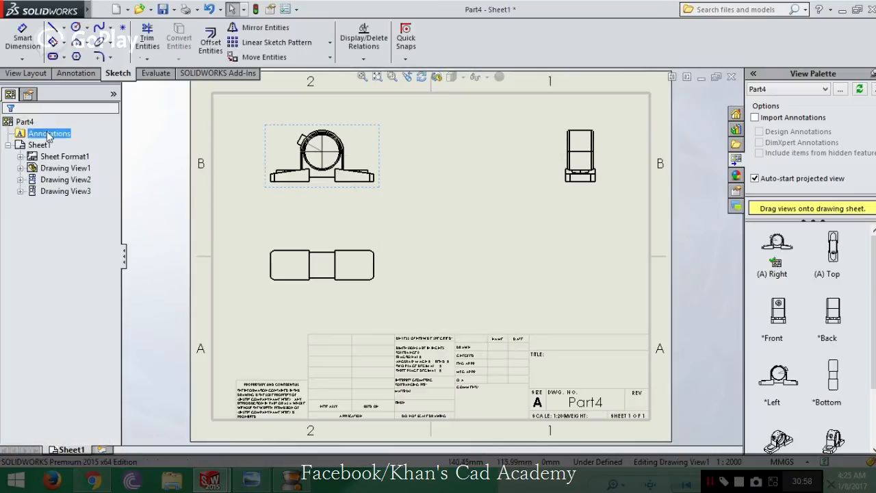
pyautogui.scroll(2, 334, 161)
pyautogui.scroll(-3, 334, 161)
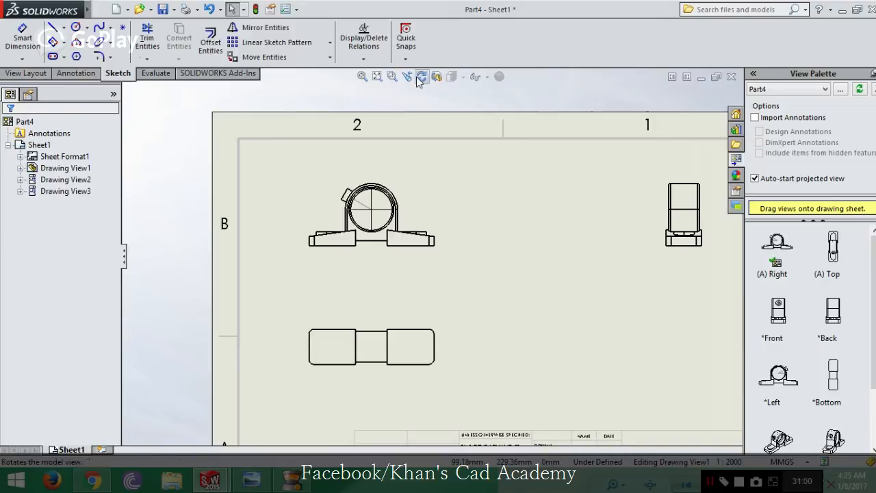
pyautogui.scroll(-2, 401, 229)
pyautogui.scroll(-1, 404, 231)
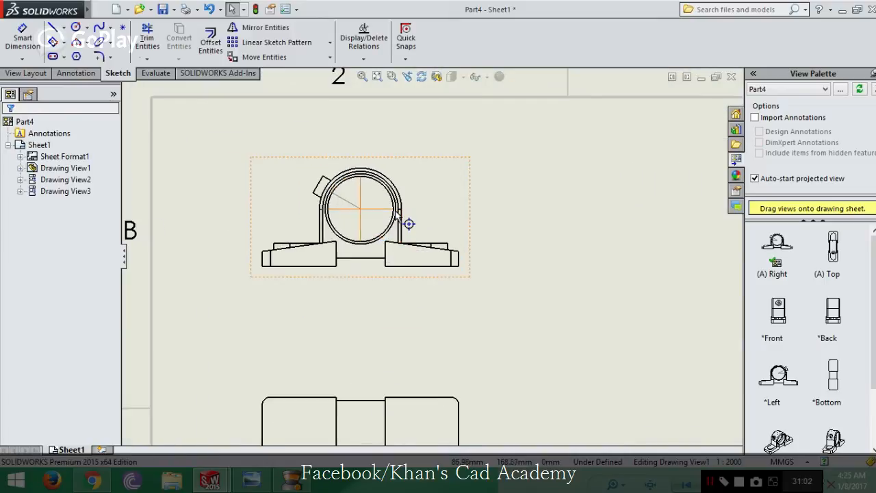
pyautogui.click(29, 72)
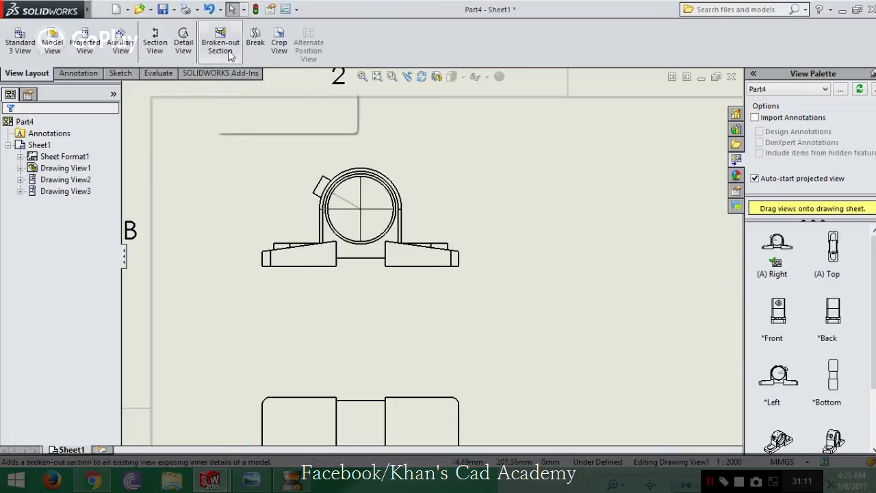
pyautogui.scroll(3, 352, 270)
pyautogui.scroll(-1, 415, 294)
pyautogui.scroll(2, 497, 313)
pyautogui.scroll(2, 595, 320)
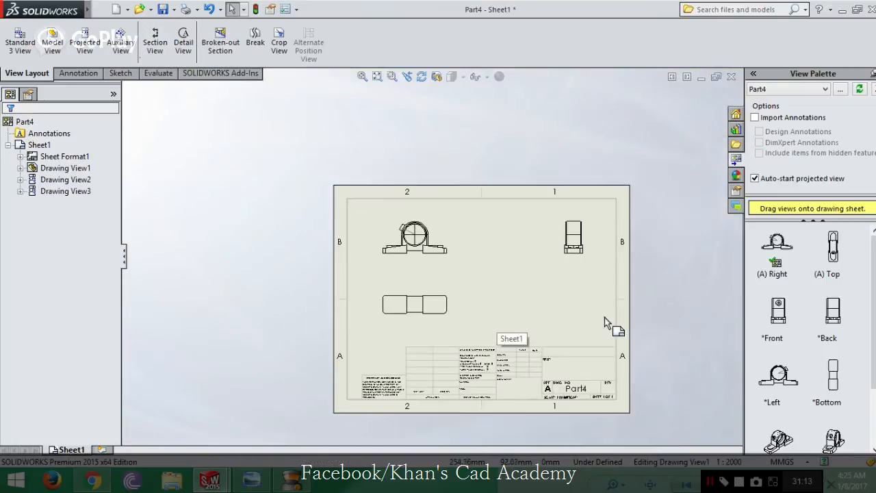
pyautogui.click(155, 43)
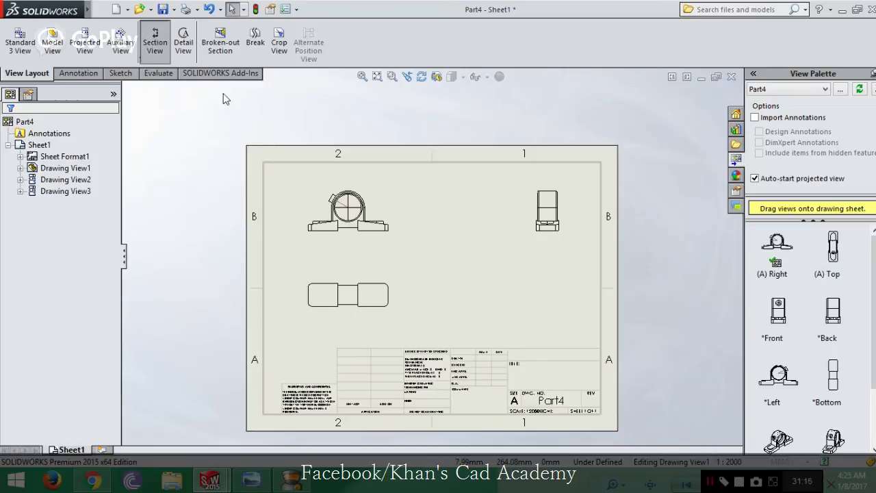
pyautogui.scroll(2, 408, 304)
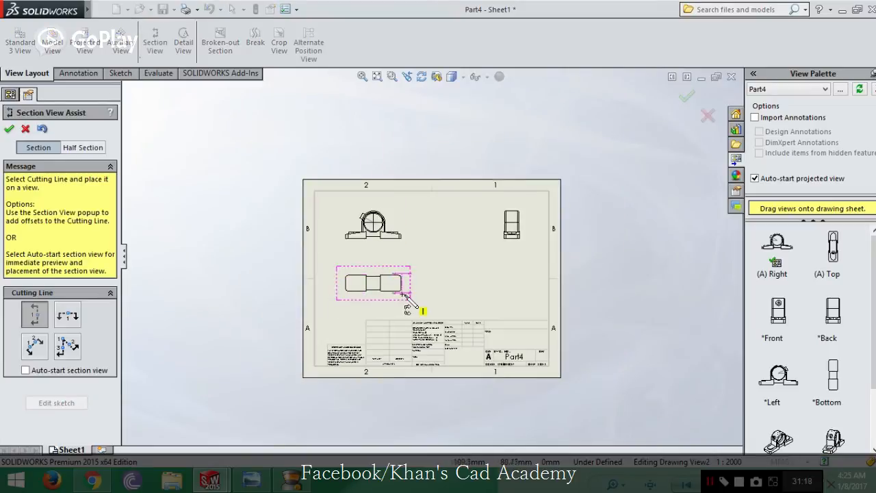
pyautogui.scroll(-4, 409, 305)
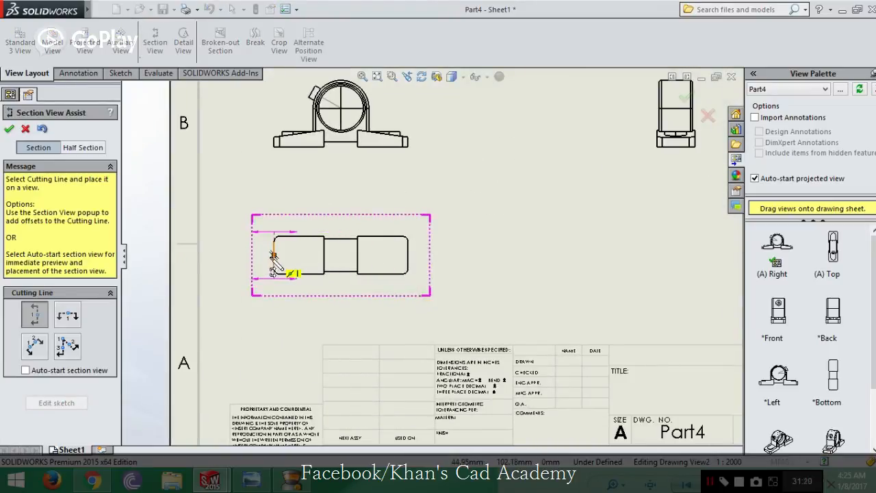
pyautogui.click(251, 482)
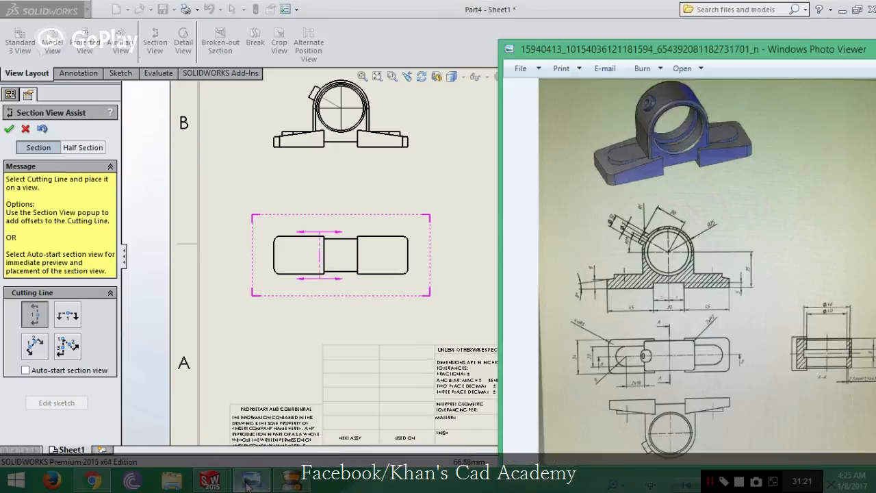
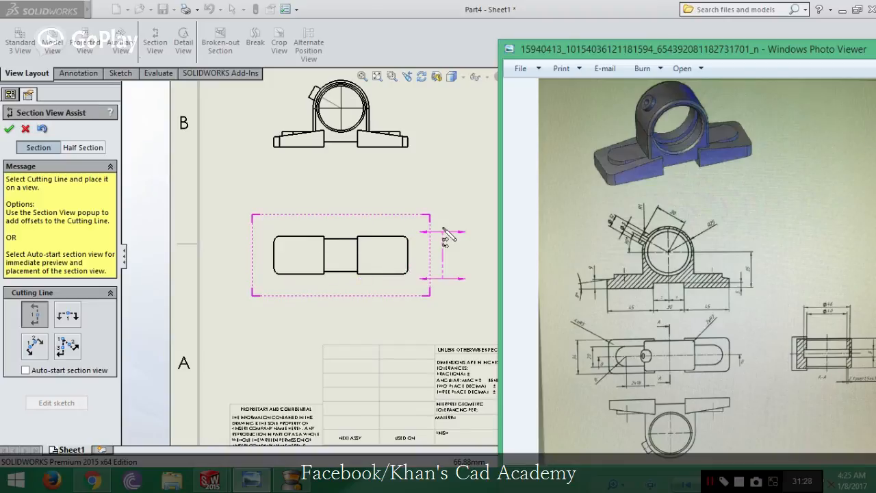
pyautogui.click(460, 9)
pyautogui.press('Escape')
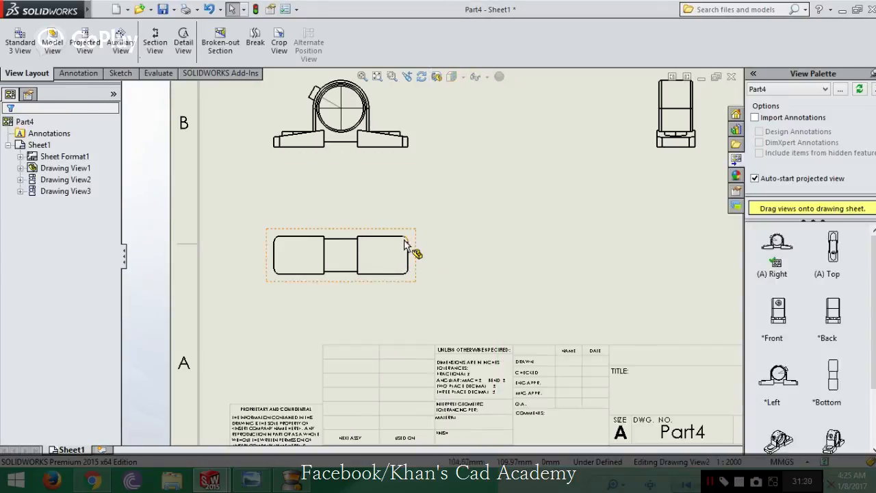
# - Delete the Right view and both of its projected views from the sheet
pyautogui.click(413, 235)
pyautogui.press('Delete')
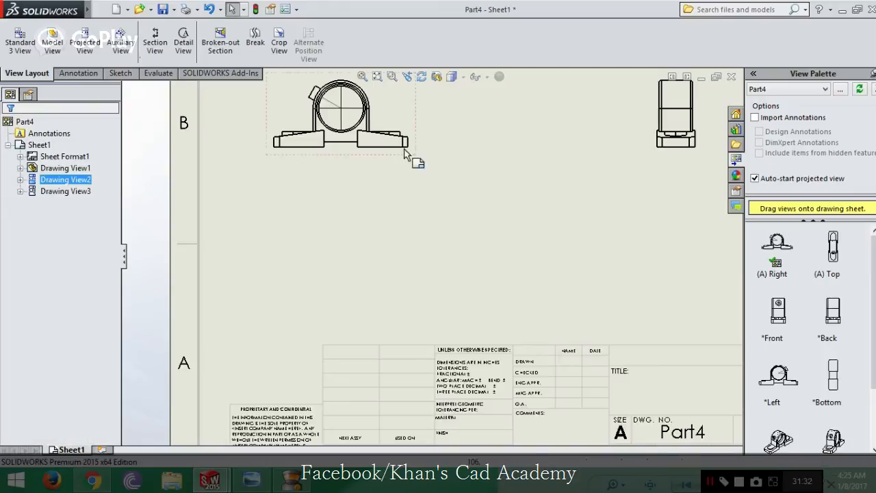
pyautogui.click(415, 137)
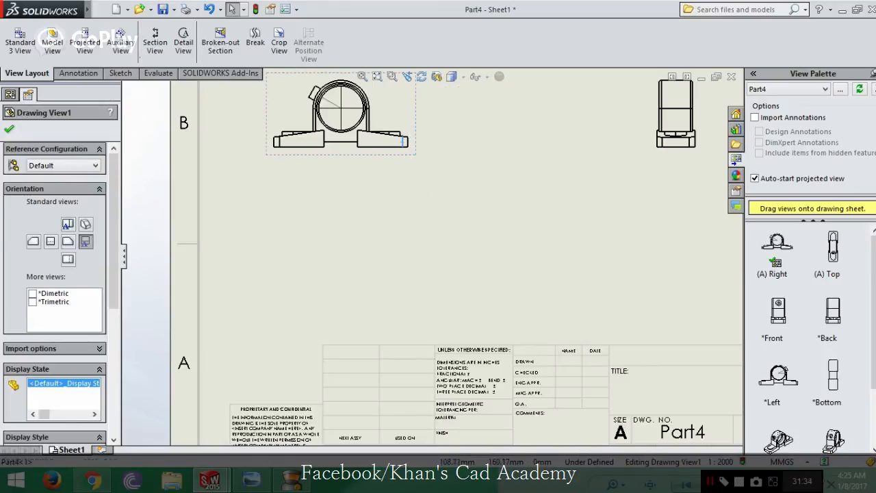
pyautogui.press('Delete')
pyautogui.click(697, 158)
pyautogui.press('Delete')
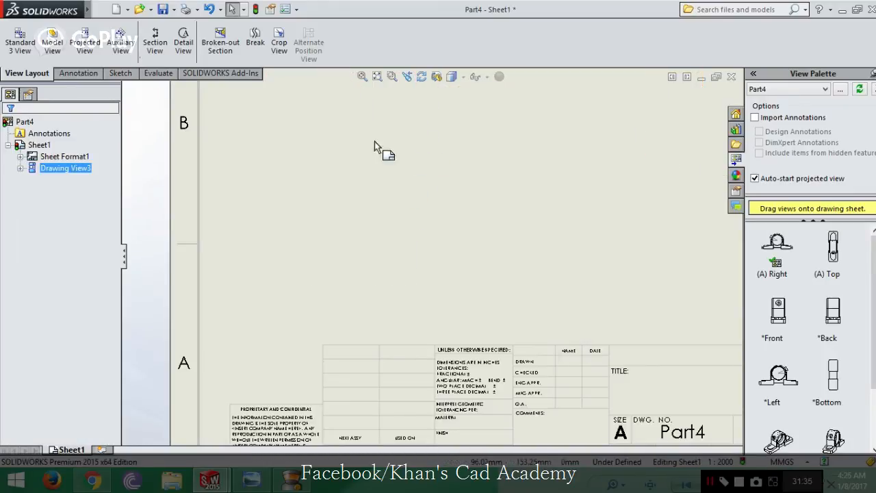
# - Try to insert the standard three views of the part on the empty sheet
pyautogui.click(20, 42)
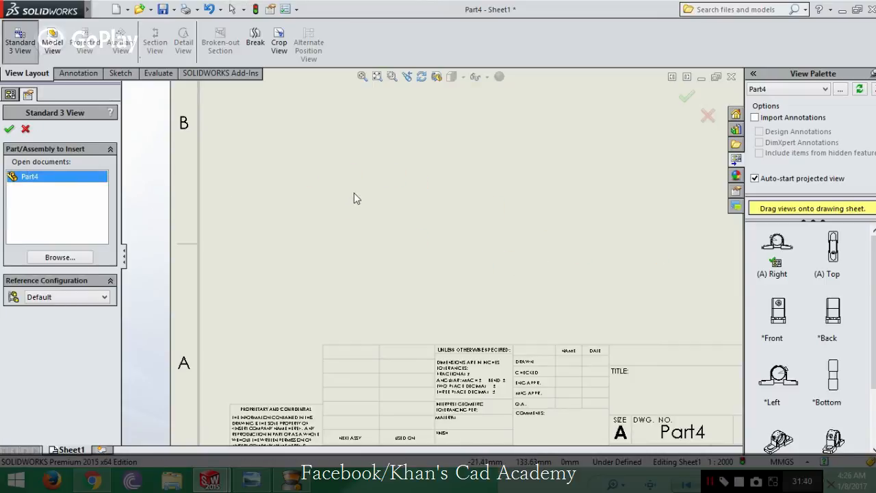
pyautogui.click(405, 181)
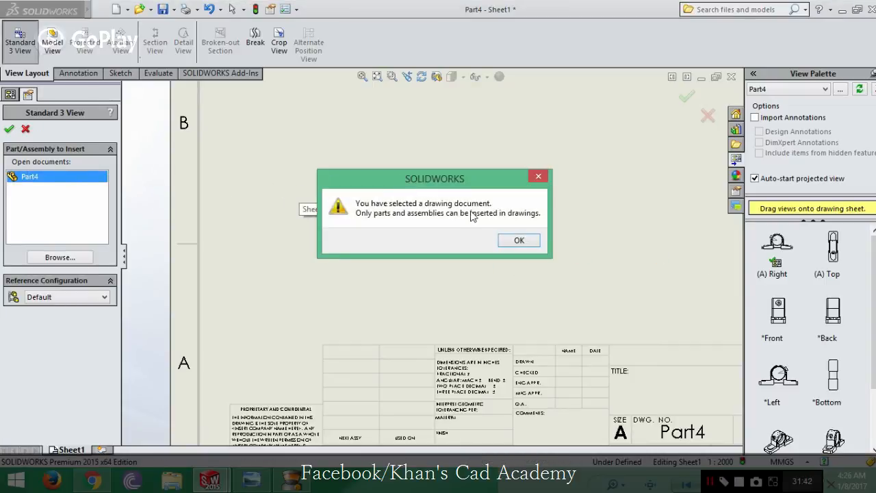
pyautogui.click(515, 240)
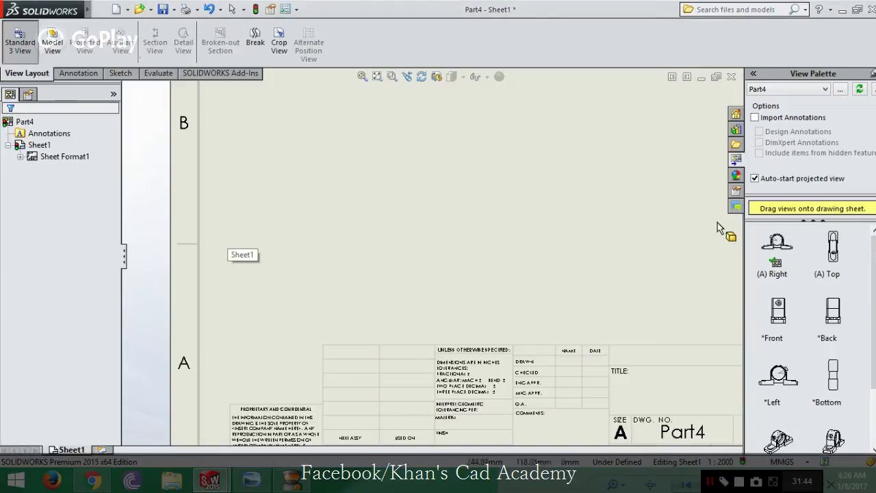
pyautogui.click(494, 212)
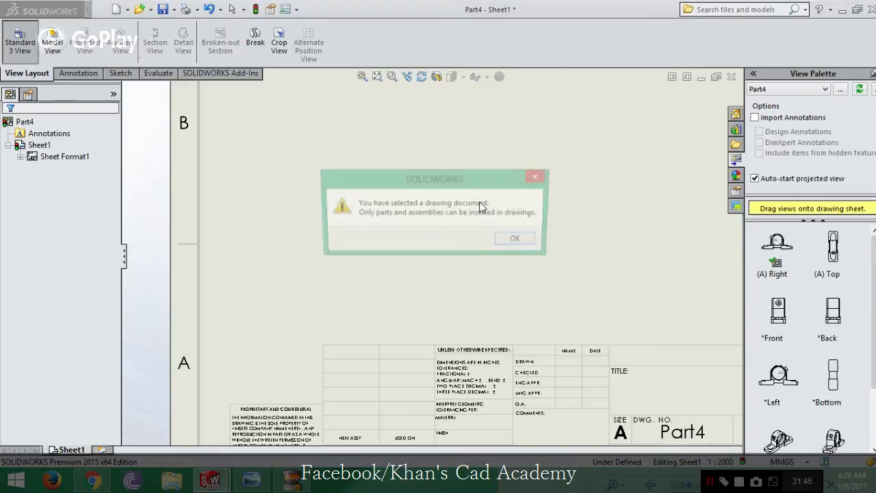
pyautogui.click(519, 243)
# - Place a single Right view in the sheet's upper-left area without projections, and move it straight down to about mid-height
pyautogui.press('f')
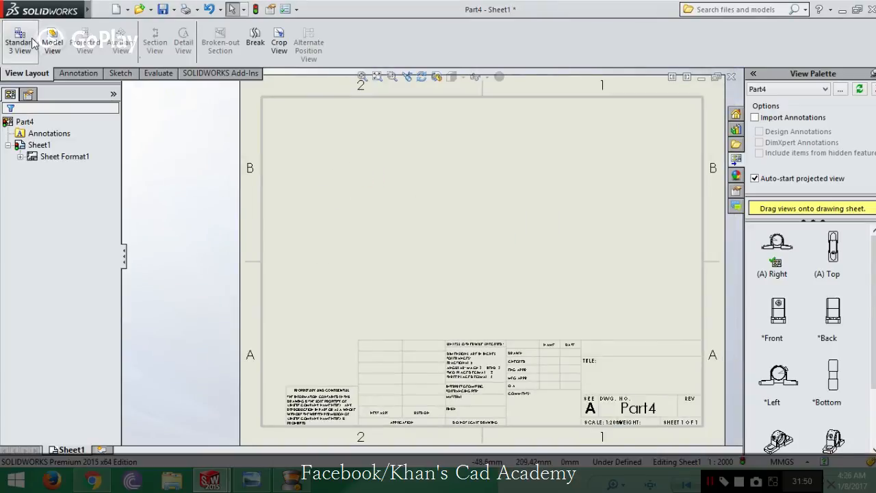
pyautogui.scroll(2, 624, 234)
pyautogui.scroll(-1, 624, 234)
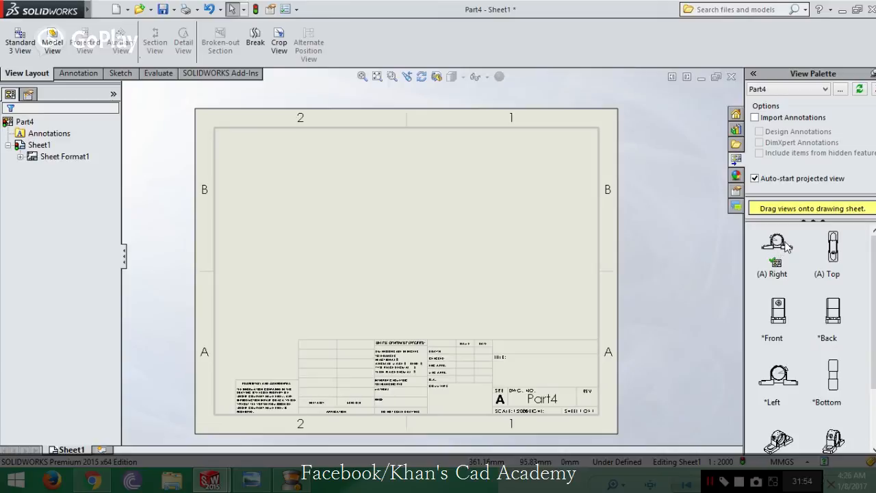
pyautogui.moveTo(785, 246); pyautogui.dragTo(305, 182)
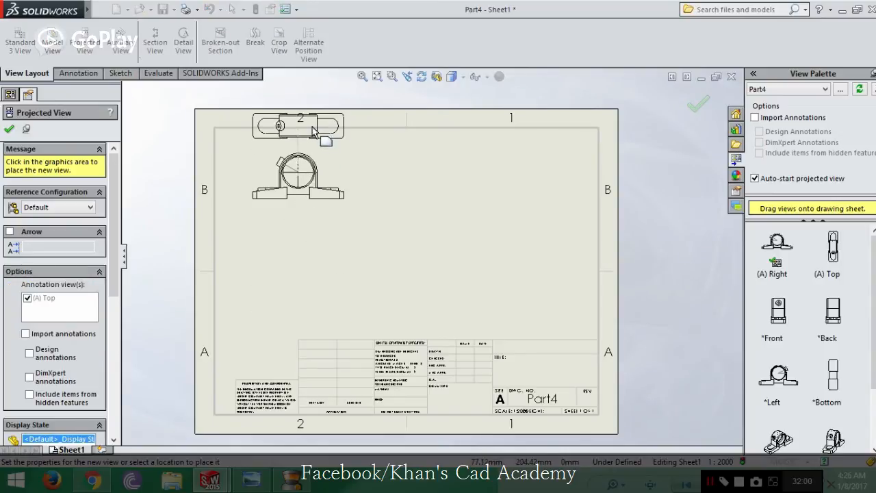
pyautogui.press('Escape')
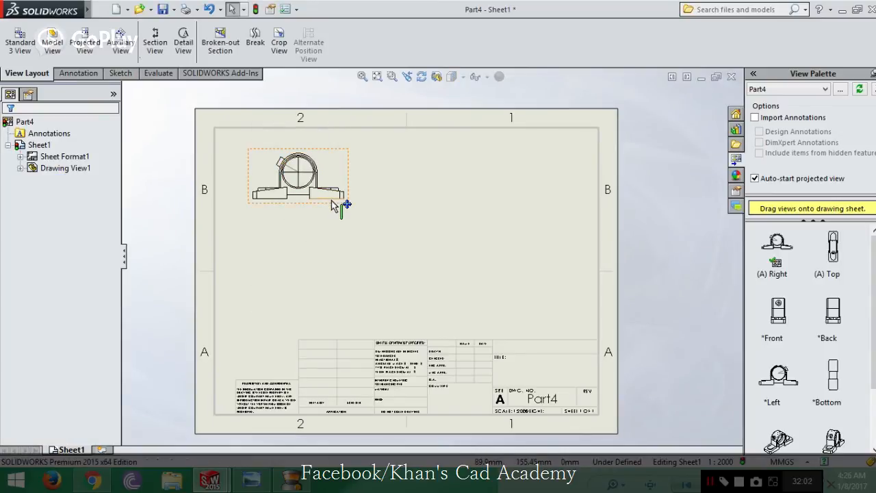
pyautogui.moveTo(332, 201)
pyautogui.mouseDown()
pyautogui.moveTo(347, 303)
pyautogui.moveTo(337, 295)
pyautogui.mouseUp()
# - Try the Isometric, Left, Back, Front and Bottom orientations on the placed view, and return it to Right
pyautogui.click(352, 244)
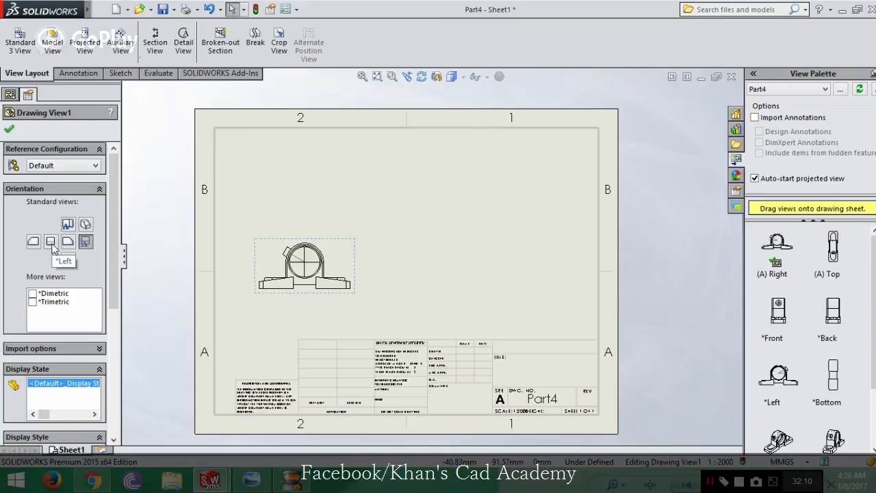
pyautogui.click(85, 226)
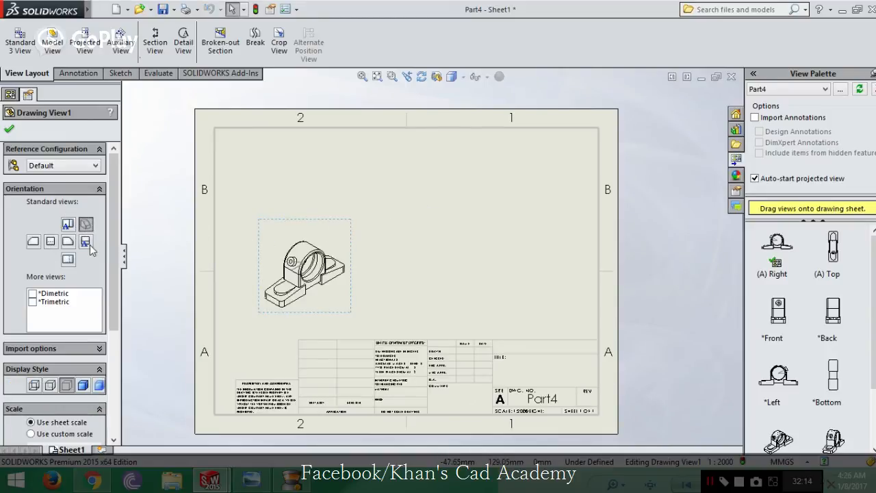
pyautogui.click(54, 243)
pyautogui.click(33, 243)
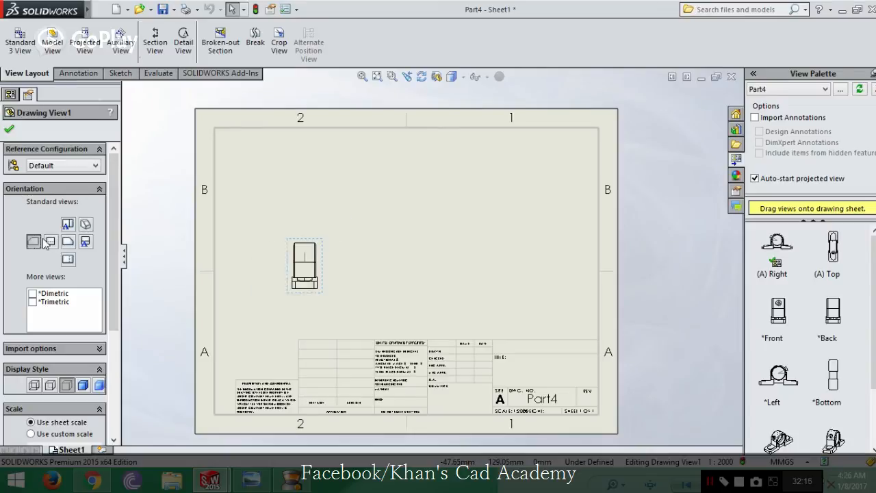
pyautogui.click(55, 241)
pyautogui.click(71, 243)
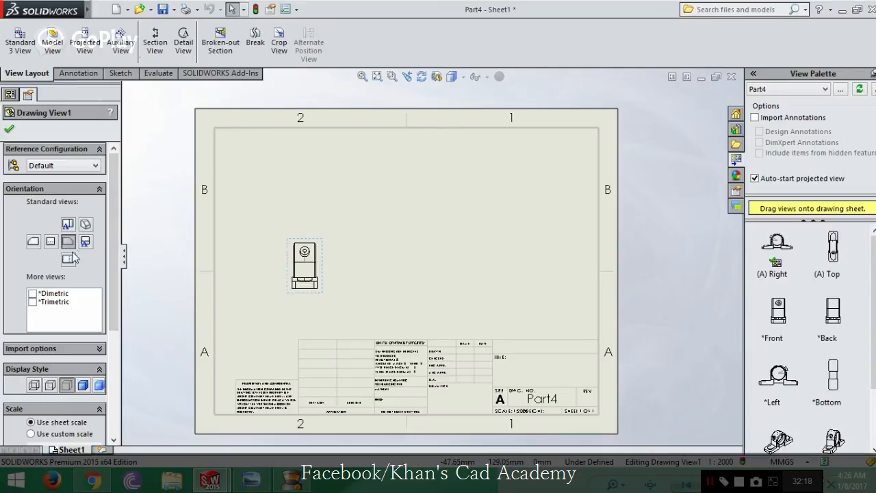
pyautogui.click(71, 260)
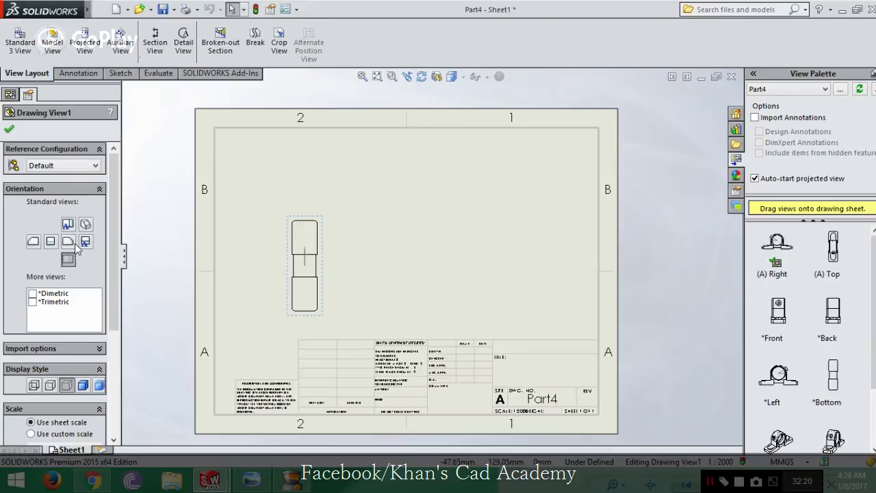
pyautogui.click(74, 243)
pyautogui.click(85, 243)
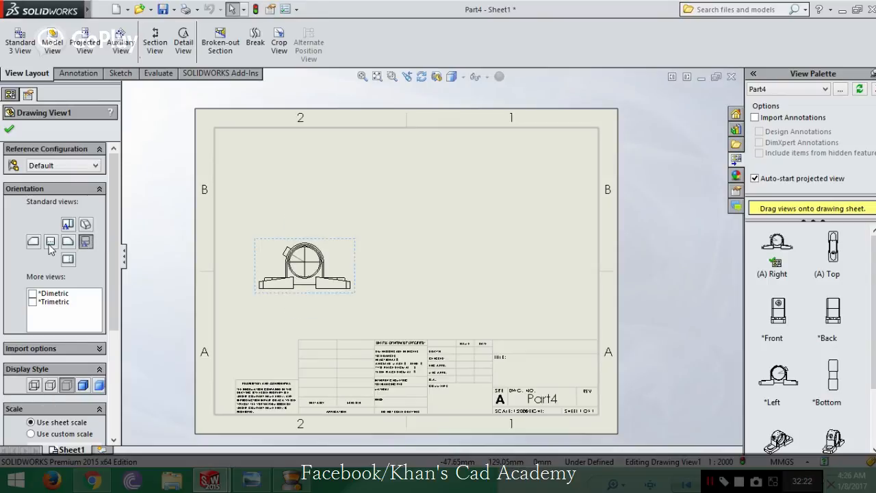
# - Set the view's display style to Hidden Lines Visible and compare it in the Back, Left, Front and Right orientations
pyautogui.click(55, 388)
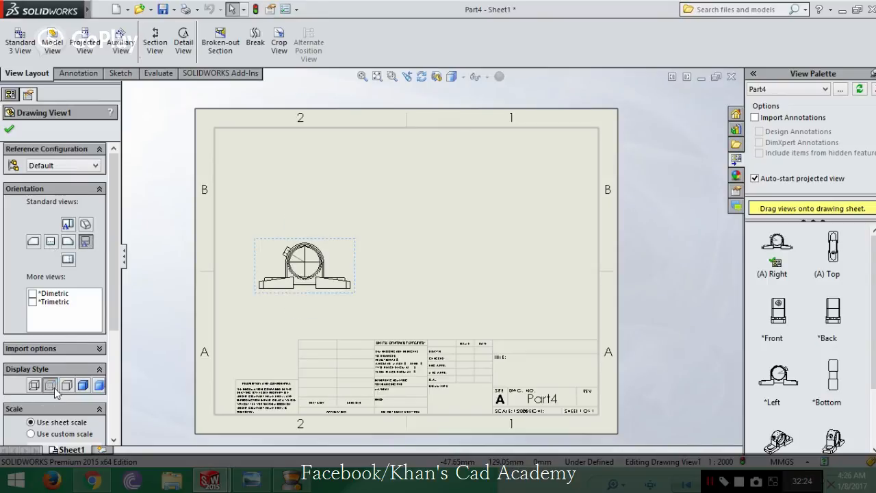
pyautogui.click(34, 242)
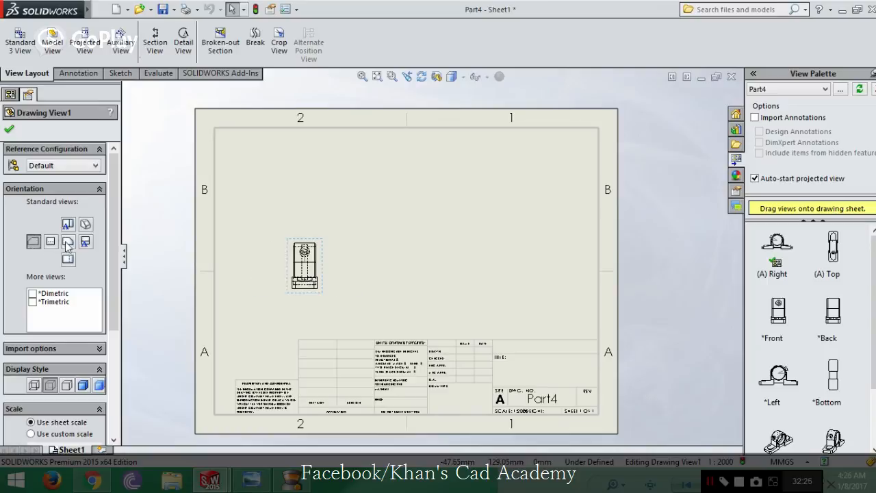
pyautogui.click(50, 243)
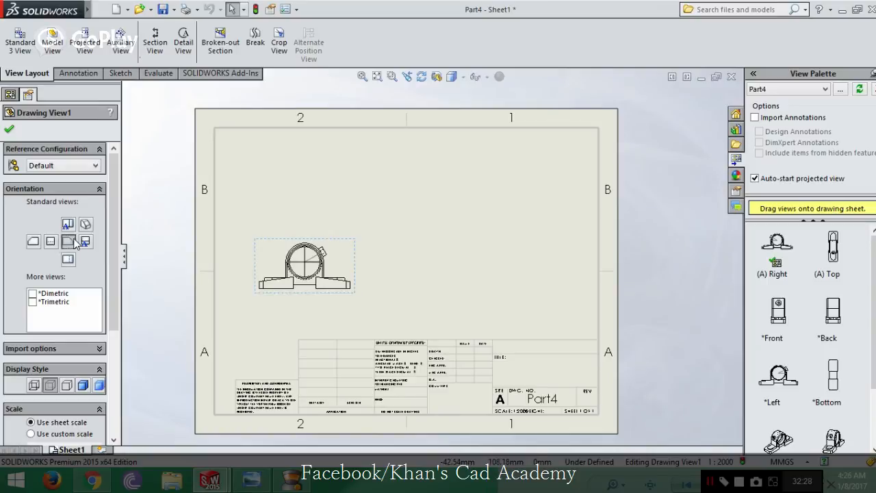
pyautogui.click(68, 242)
pyautogui.click(85, 242)
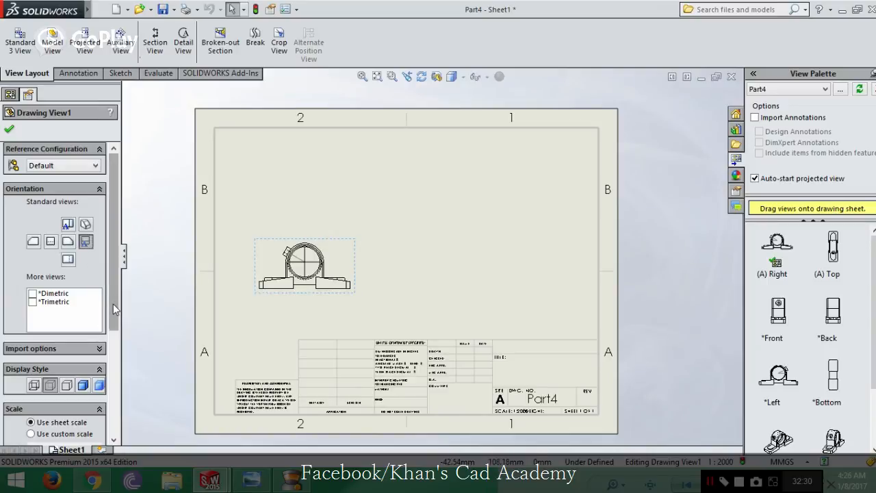
# - Try the Dimetric orientation on the placed view, and set its orientation to Left
pyautogui.scroll(-5, 88, 363)
pyautogui.click(133, 335)
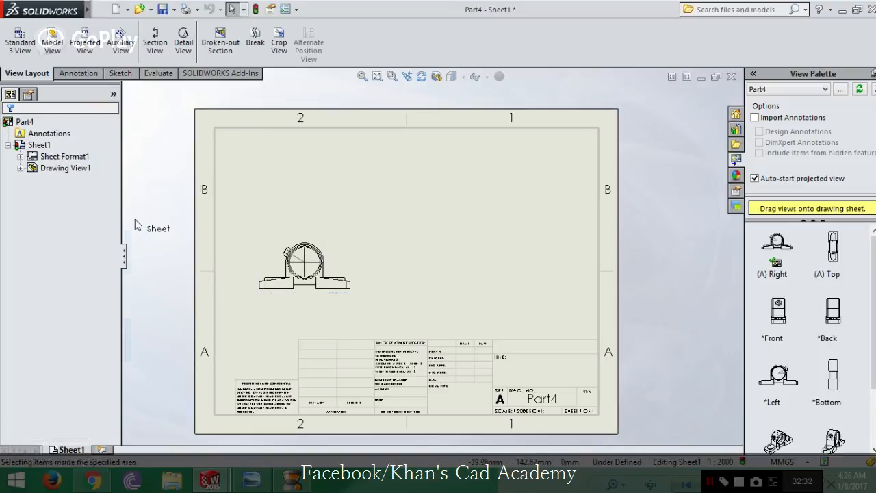
pyautogui.click(353, 244)
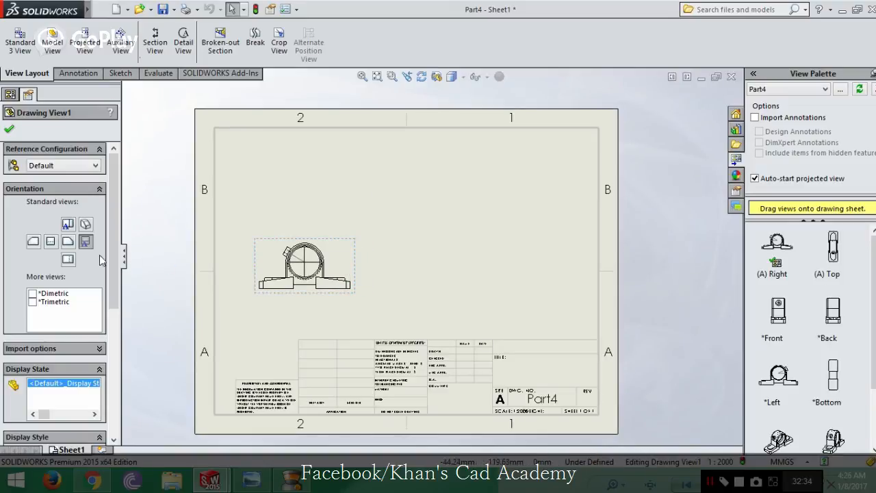
pyautogui.scroll(-3, 68, 308)
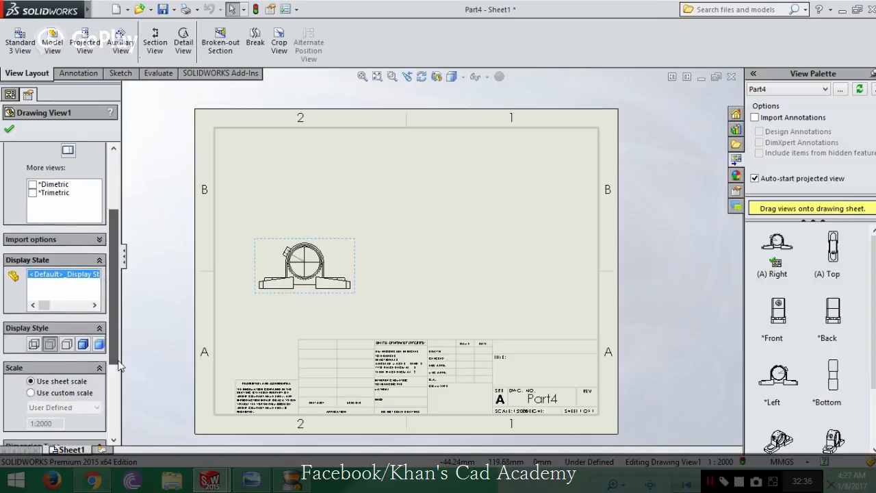
pyautogui.click(32, 211)
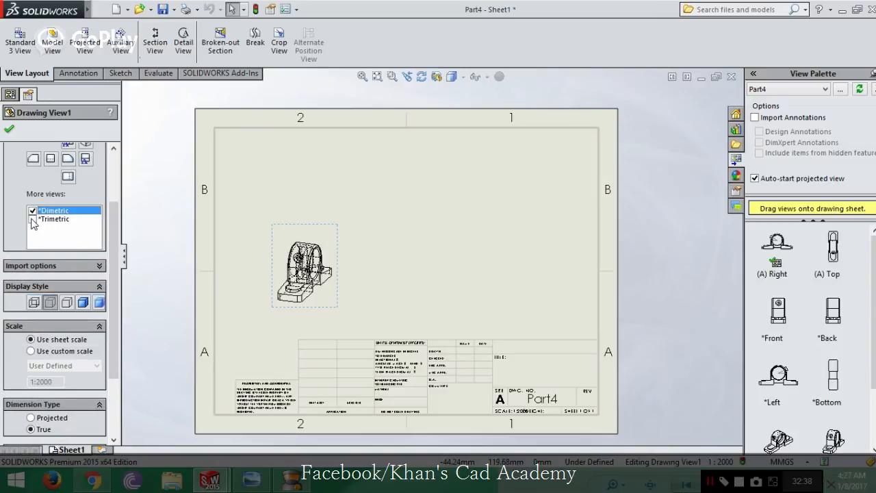
pyautogui.click(58, 159)
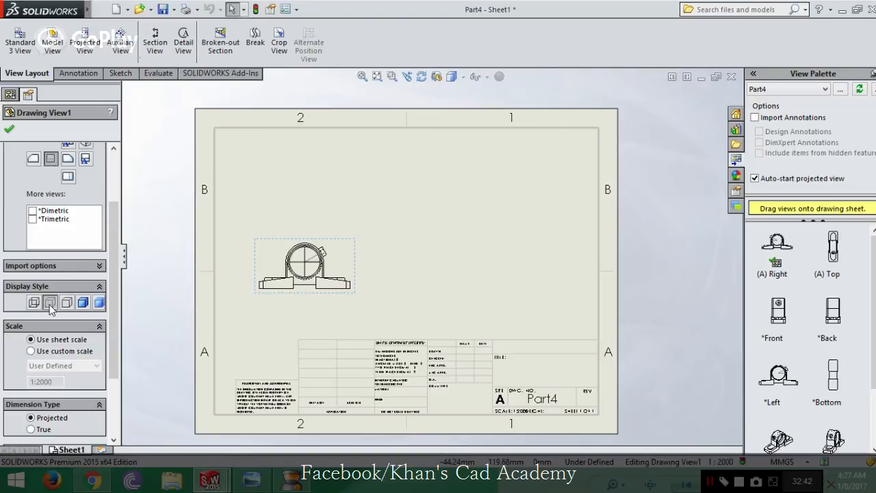
pyautogui.click(11, 130)
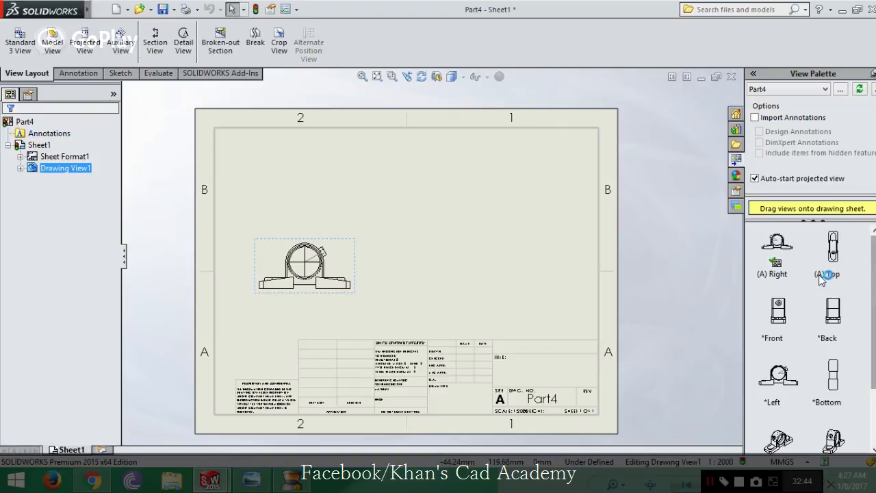
# - Review the part's available views and check the view arrangement in the reference drawing
pyautogui.scroll(-2, 779, 332)
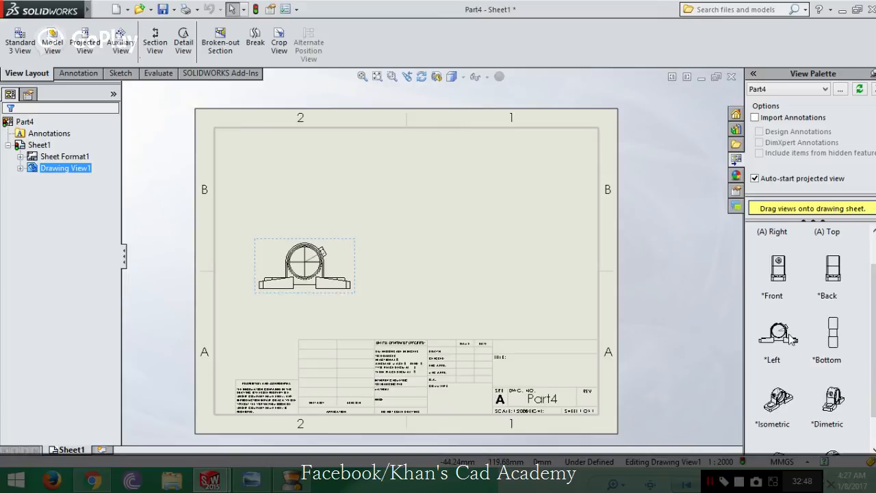
pyautogui.scroll(2, 870, 330)
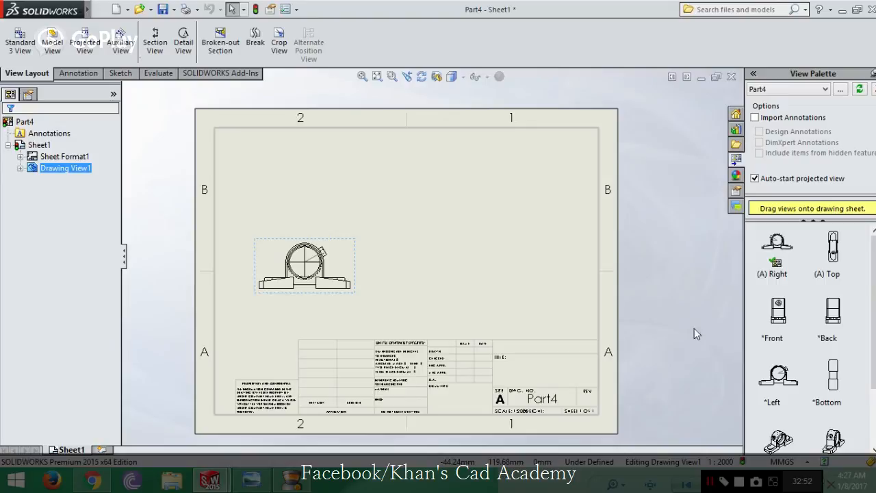
pyautogui.click(252, 481)
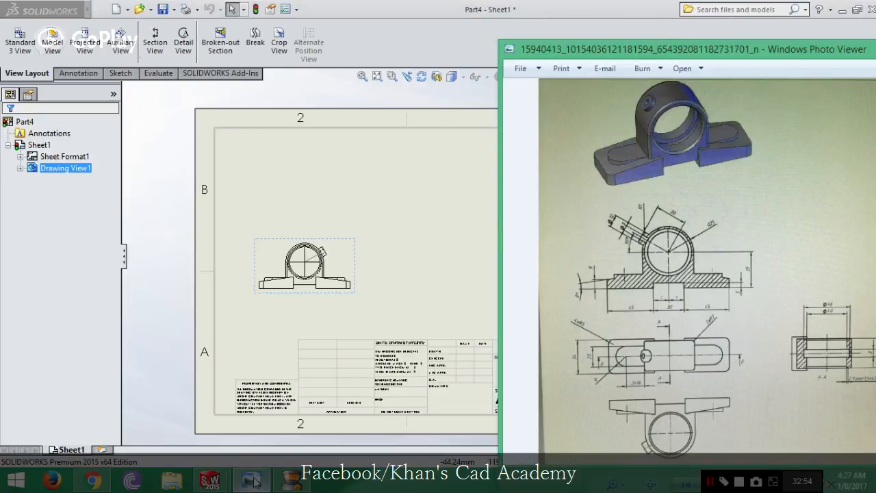
pyautogui.click(252, 482)
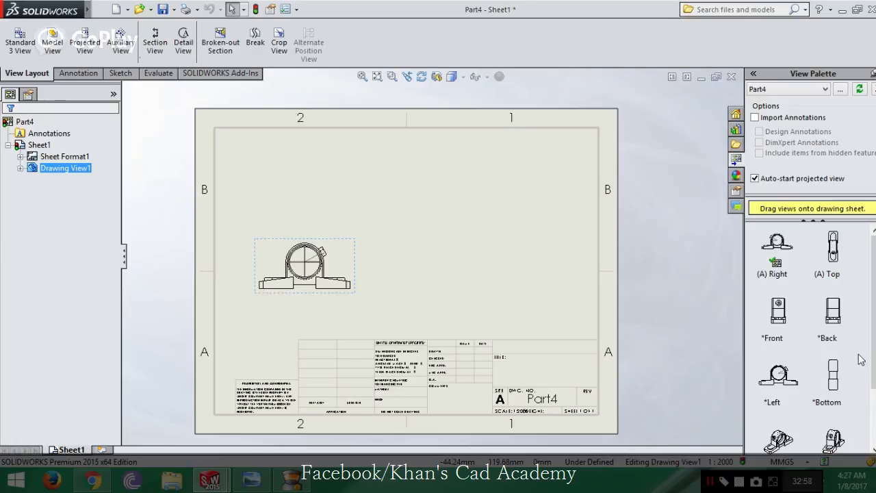
pyautogui.click(352, 247)
pyautogui.rightClick(348, 237)
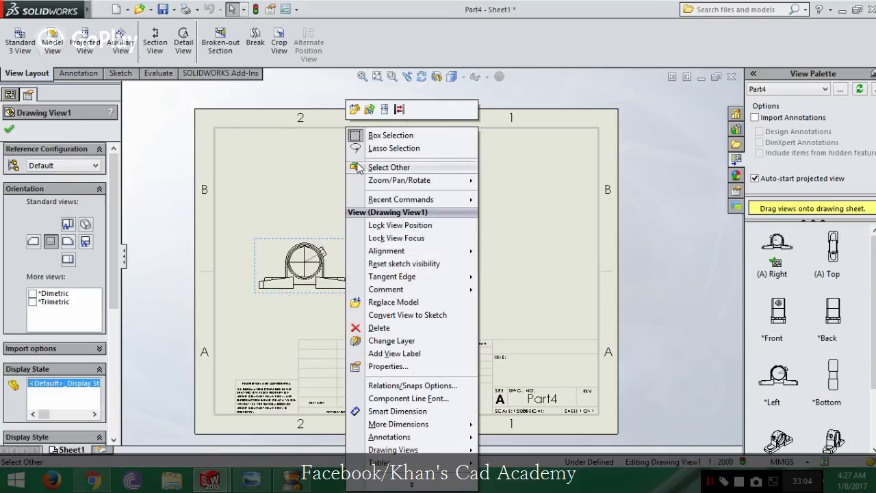
pyautogui.click(285, 166)
pyautogui.rightClick(285, 165)
pyautogui.click(231, 169)
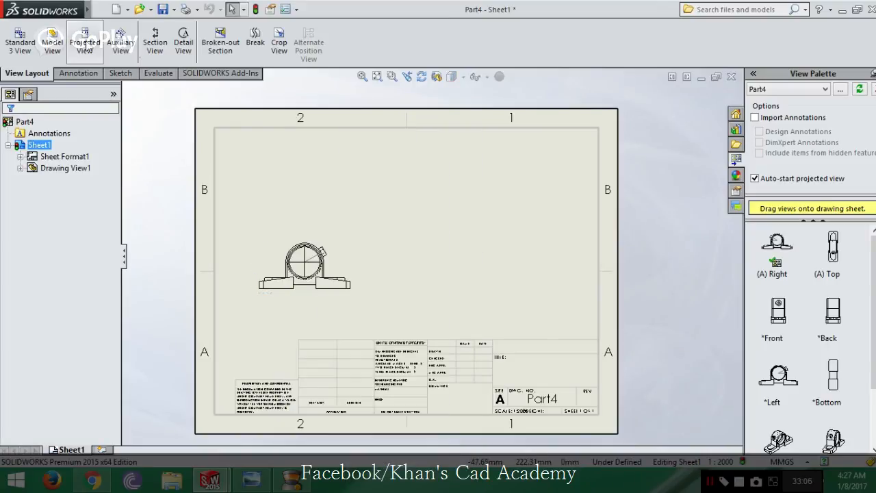
# - Try again to insert the part's standard three views on the sheet that holds the Left view
pyautogui.click(20, 43)
pyautogui.click(310, 196)
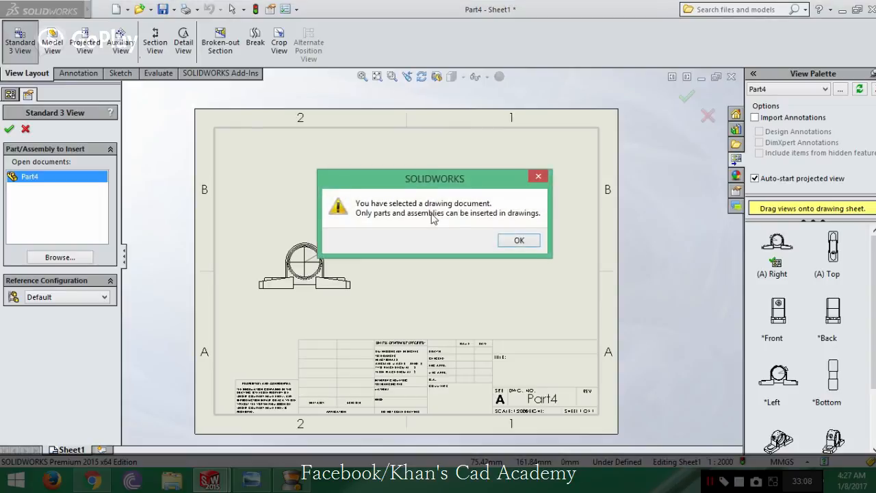
pyautogui.click(530, 246)
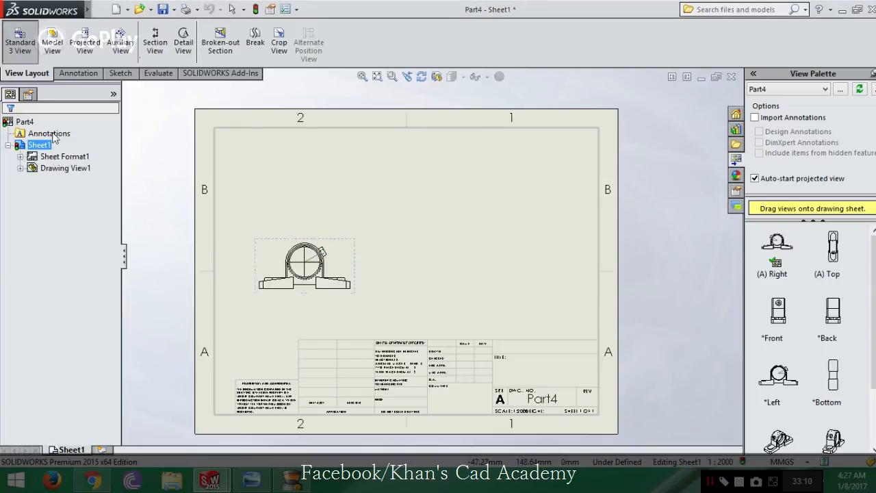
# - Insert the standard three views from the placed Left view's part, and delete the original Left view
pyautogui.click(63, 168)
pyautogui.click(61, 157)
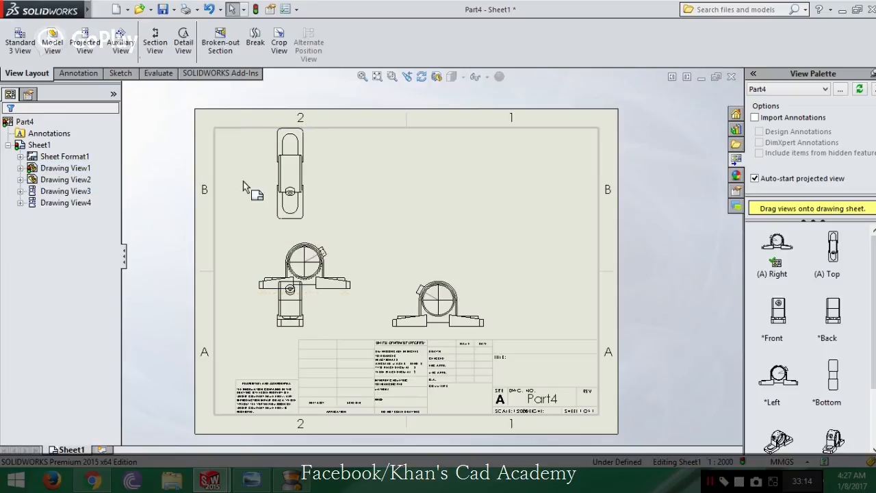
pyautogui.click(358, 250)
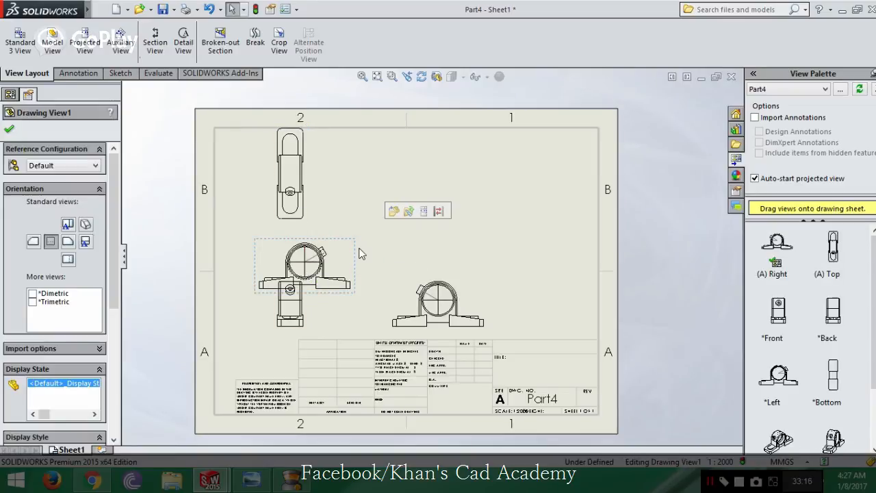
pyautogui.press('Delete')
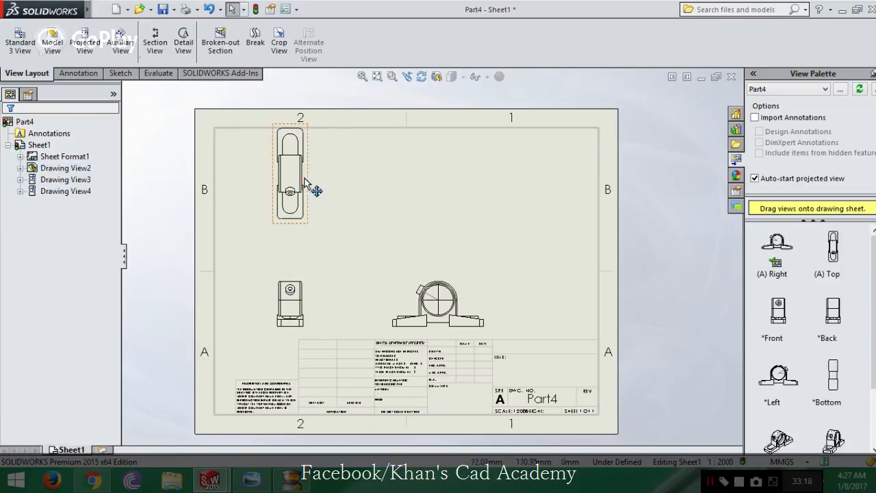
# - Rearrange the three views: lower the top view, move the right view farther from the front view, and shift the front view slightly up
pyautogui.click(306, 182)
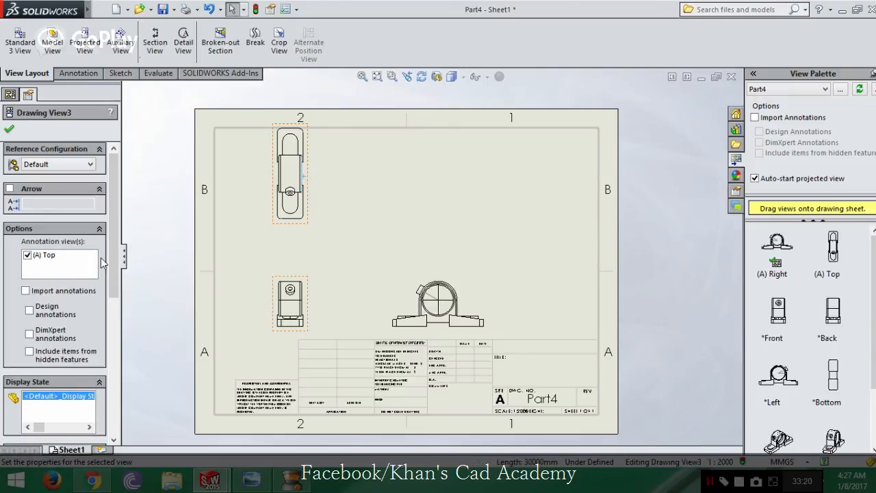
pyautogui.moveTo(114, 252)
pyautogui.mouseDown()
pyautogui.moveTo(125, 319)
pyautogui.moveTo(120, 278)
pyautogui.mouseUp()
pyautogui.moveTo(303, 125); pyautogui.dragTo(282, 148)
pyautogui.click(362, 215)
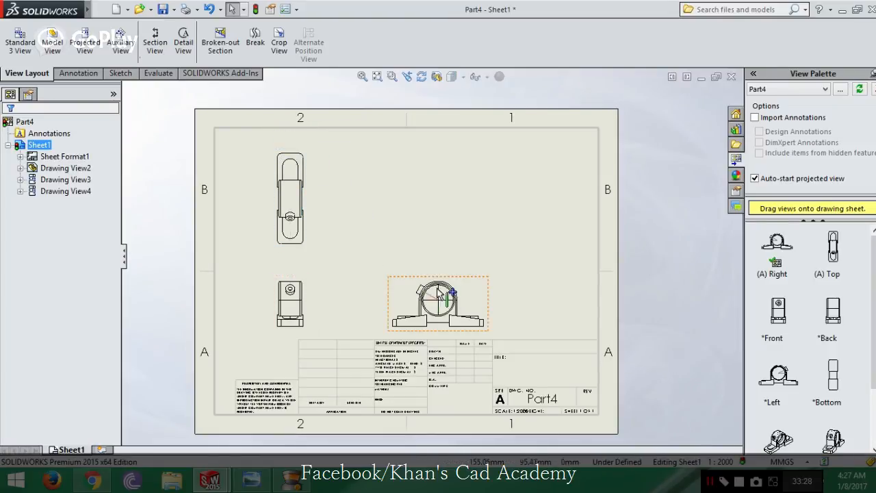
pyautogui.moveTo(490, 301); pyautogui.dragTo(537, 302)
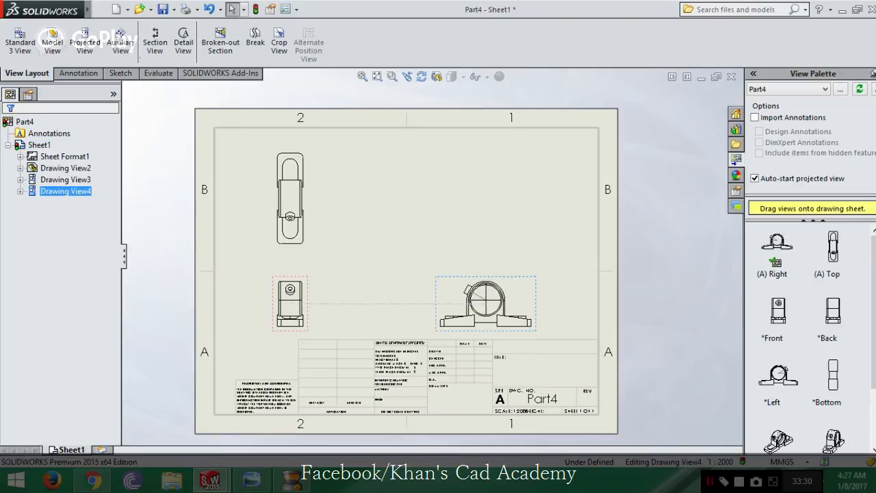
pyautogui.click(315, 301)
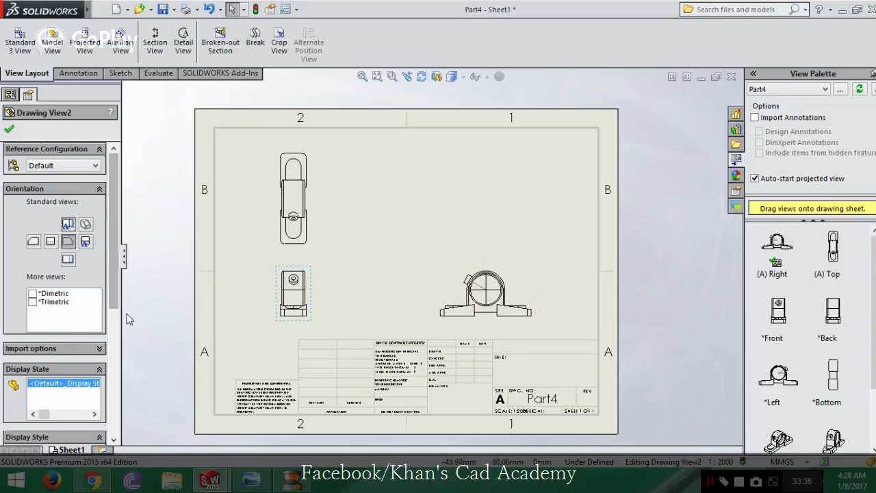
# - Set the front view's display style to Hidden Lines Visible and check that the right view uses its parent style
pyautogui.moveTo(113, 300); pyautogui.dragTo(114, 434)
pyautogui.click(50, 208)
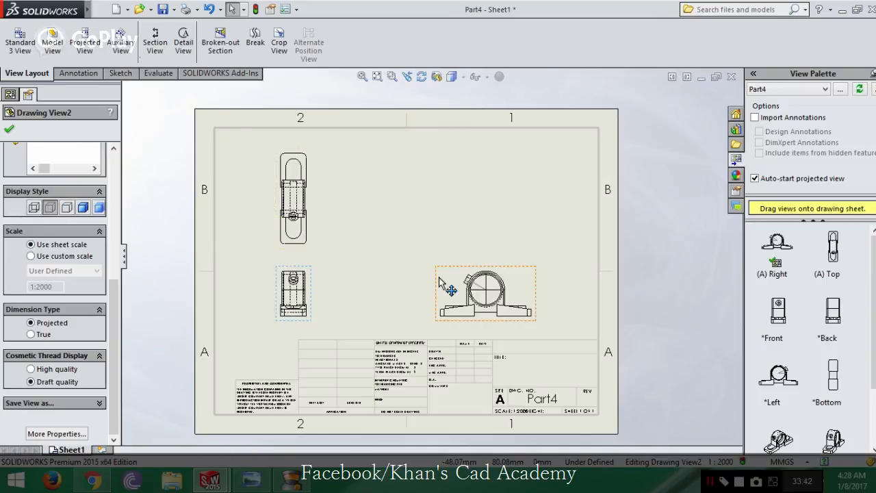
pyautogui.click(468, 286)
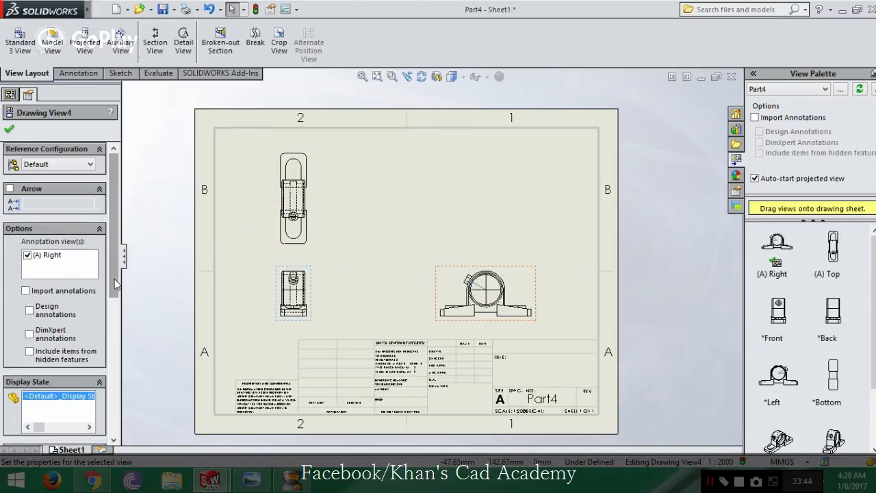
pyautogui.scroll(-4, 116, 285)
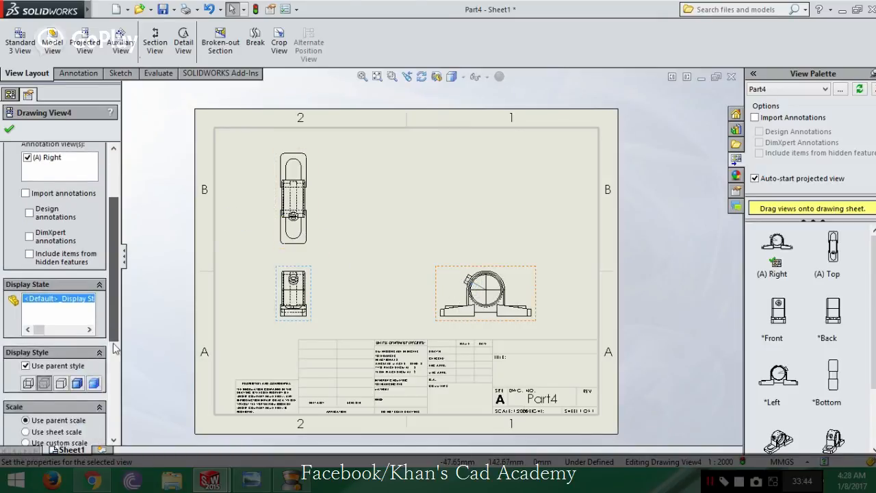
pyautogui.click(8, 130)
# - Dimension the base's overall width below the top view and its overall length beside the view
pyautogui.scroll(-5, 383, 206)
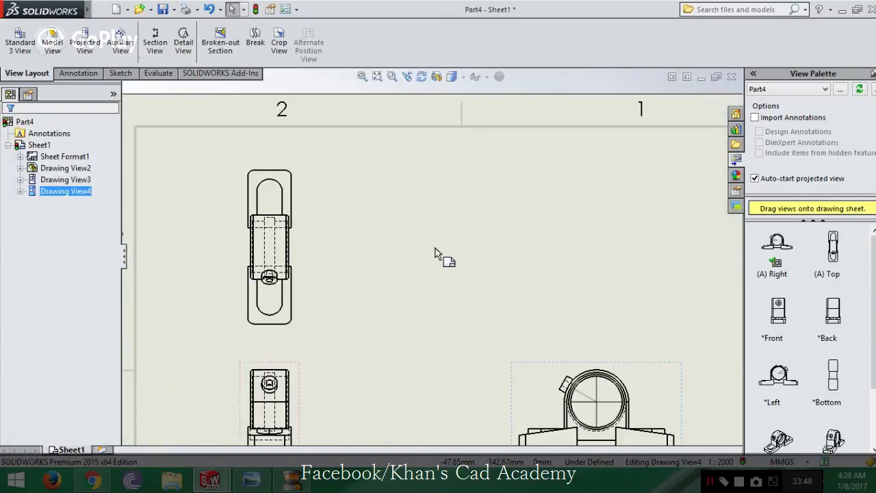
pyautogui.moveTo(434, 254)
pyautogui.mouseDown(button='middle')
pyautogui.moveTo(412, 235)
pyautogui.moveTo(406, 192)
pyautogui.mouseUp(button='middle')
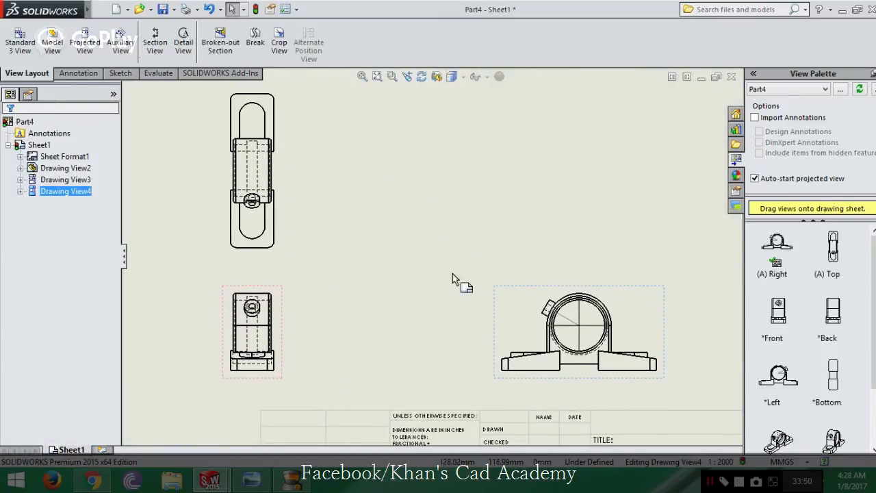
pyautogui.click(70, 74)
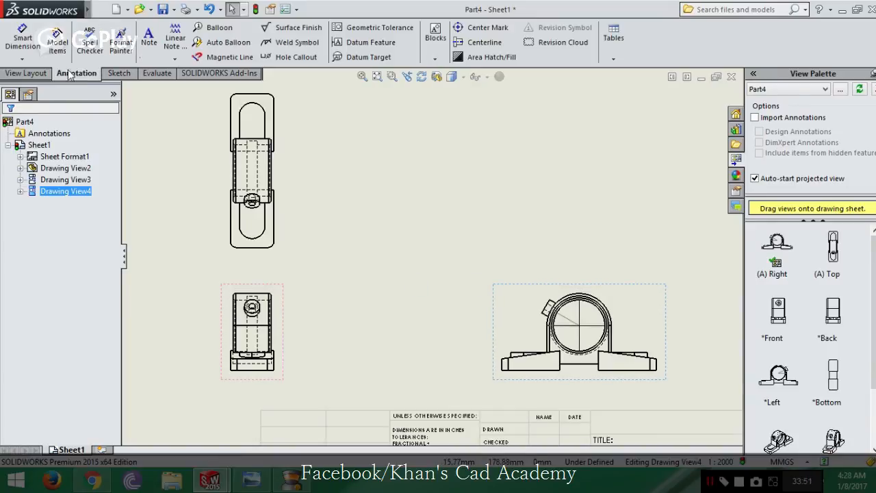
pyautogui.click(22, 37)
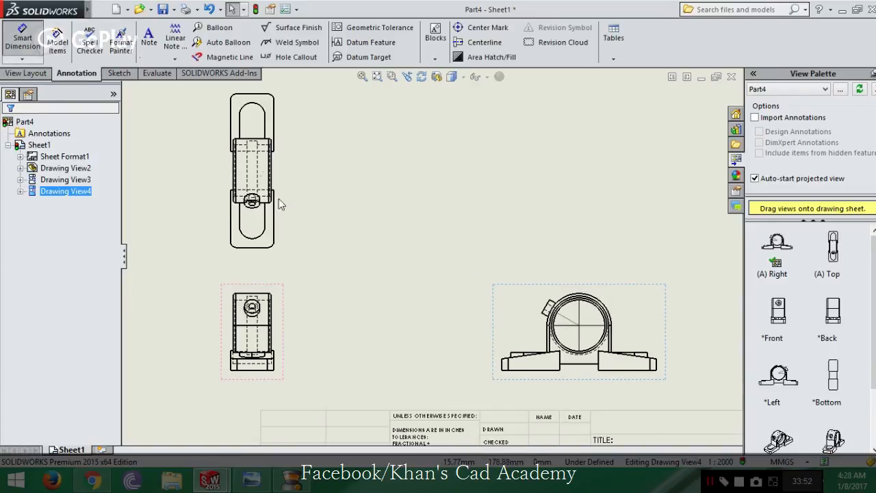
pyautogui.click(233, 232)
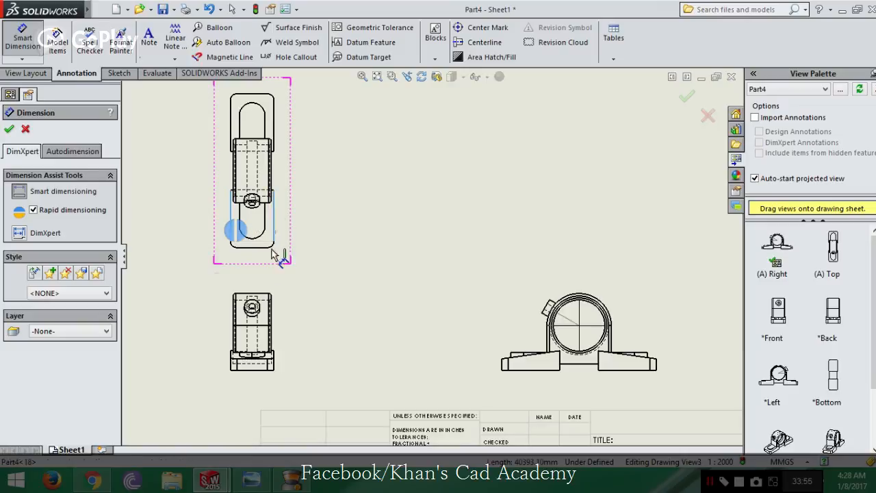
pyautogui.click(274, 226)
pyautogui.click(253, 281)
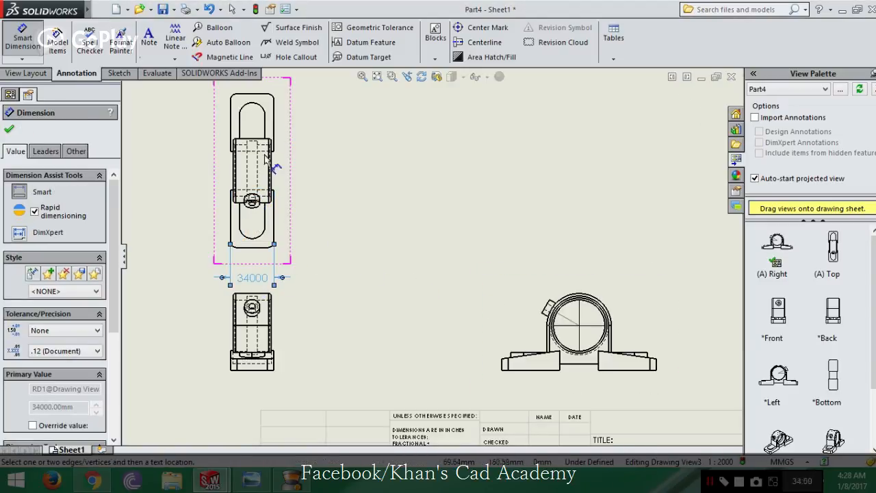
pyautogui.click(264, 96)
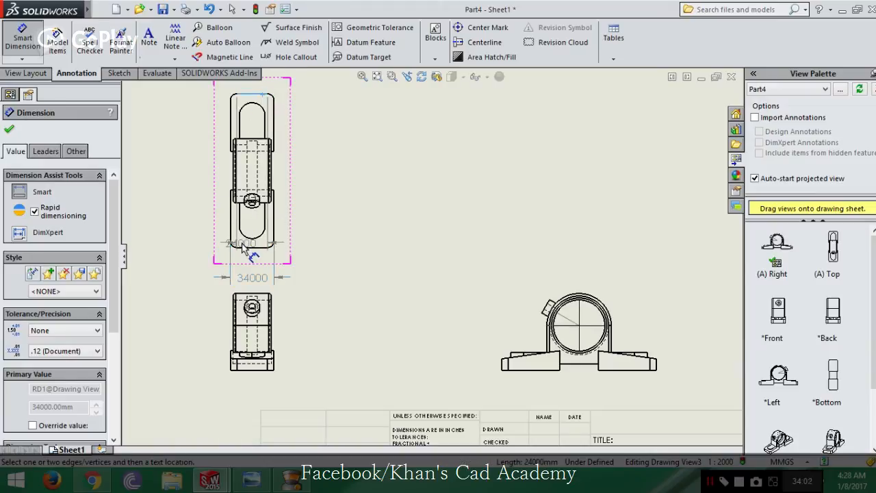
pyautogui.click(253, 252)
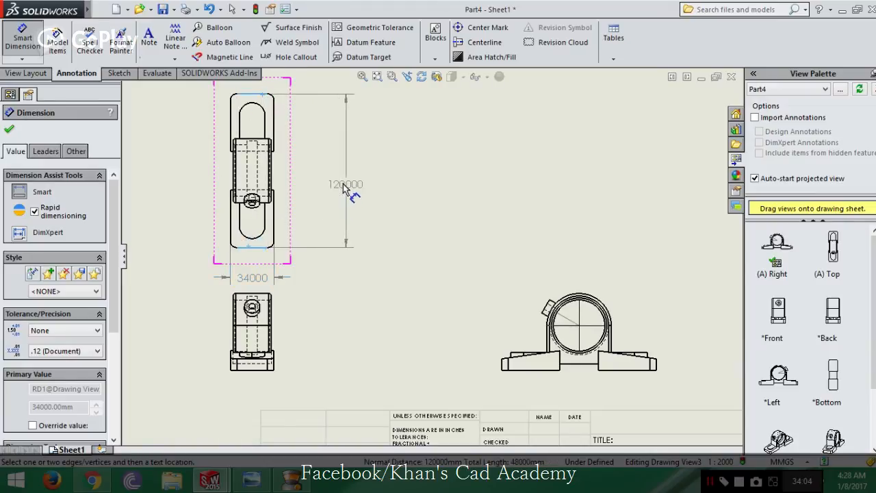
pyautogui.click(347, 205)
# - Dimension the outer arc's radius and the angled boss's diameter in the right view
pyautogui.scroll(1, 608, 312)
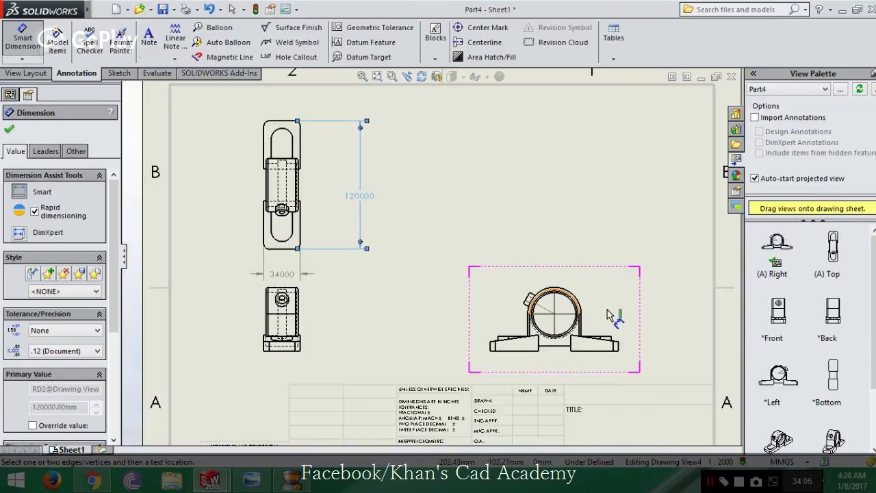
pyautogui.scroll(-2, 608, 313)
pyautogui.scroll(1, 468, 310)
pyautogui.scroll(-3, 482, 274)
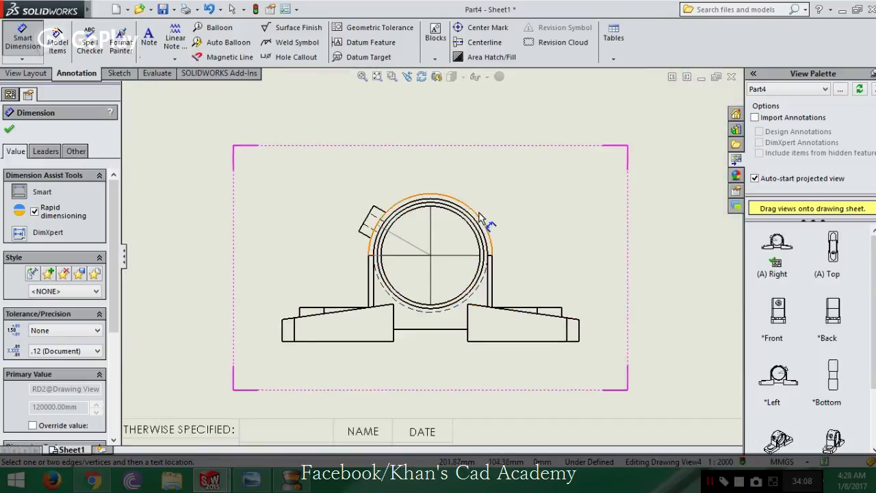
pyautogui.click(481, 217)
pyautogui.click(512, 168)
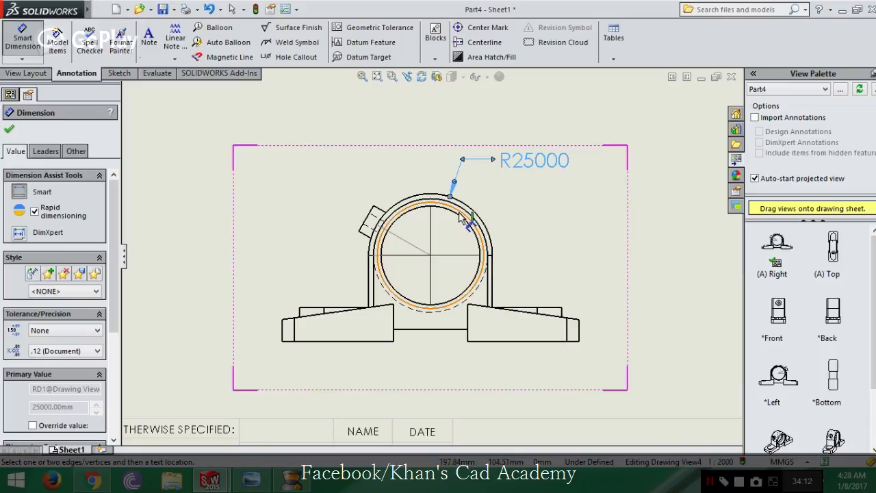
pyautogui.click(366, 218)
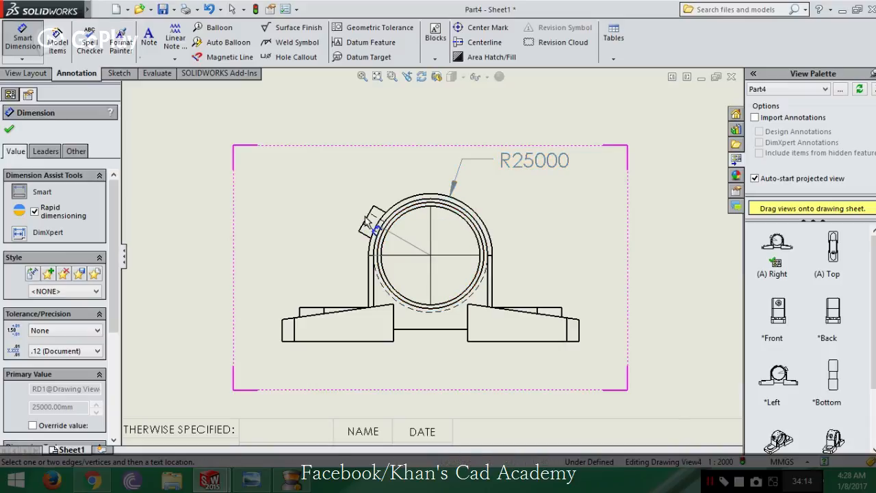
pyautogui.click(304, 186)
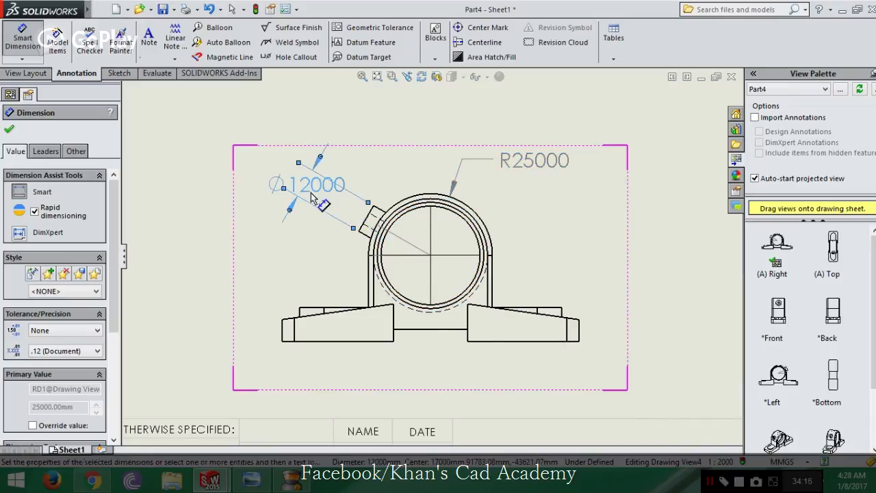
# - Dimension one foot's bottom edge and the gap between the two feet below the right view
pyautogui.click(312, 342)
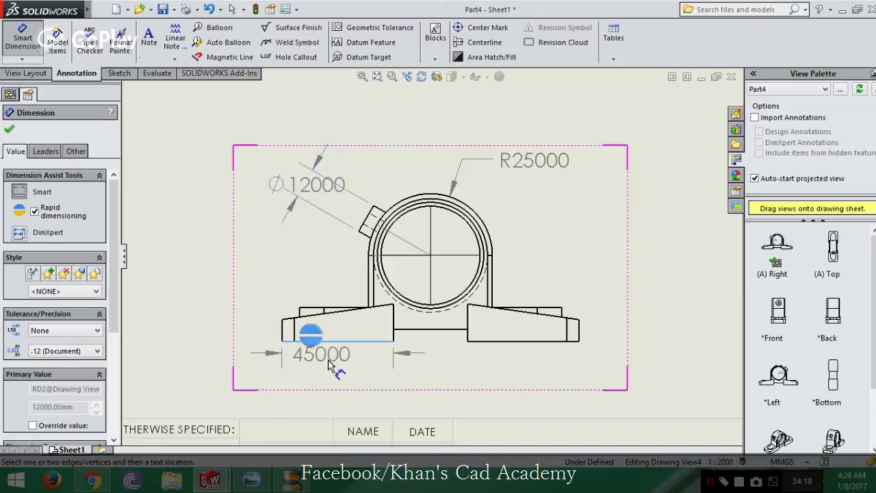
pyautogui.click(338, 369)
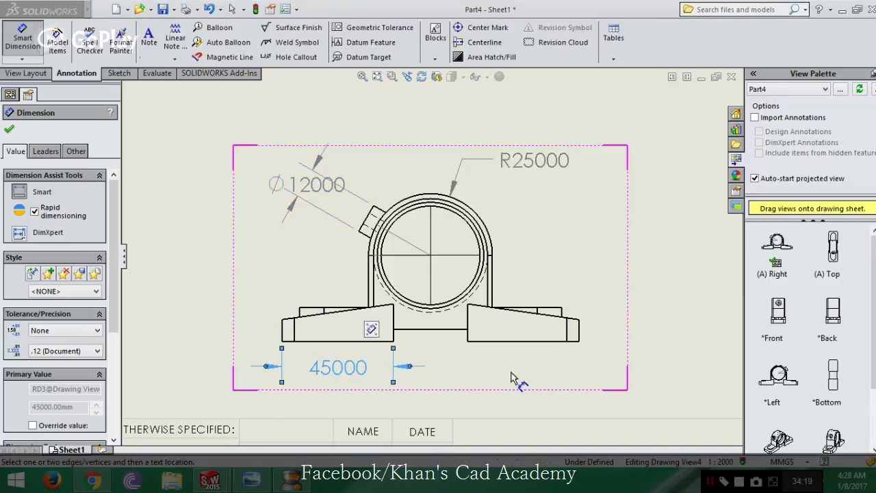
pyautogui.click(436, 332)
pyautogui.click(443, 400)
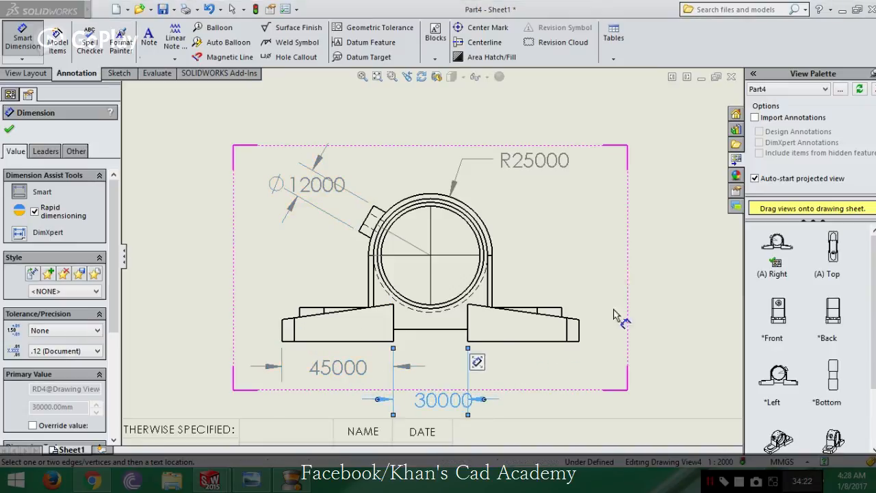
# - Finish dimensioning and review the front view and the layout of the whole drawing sheet
pyautogui.scroll(3, 461, 317)
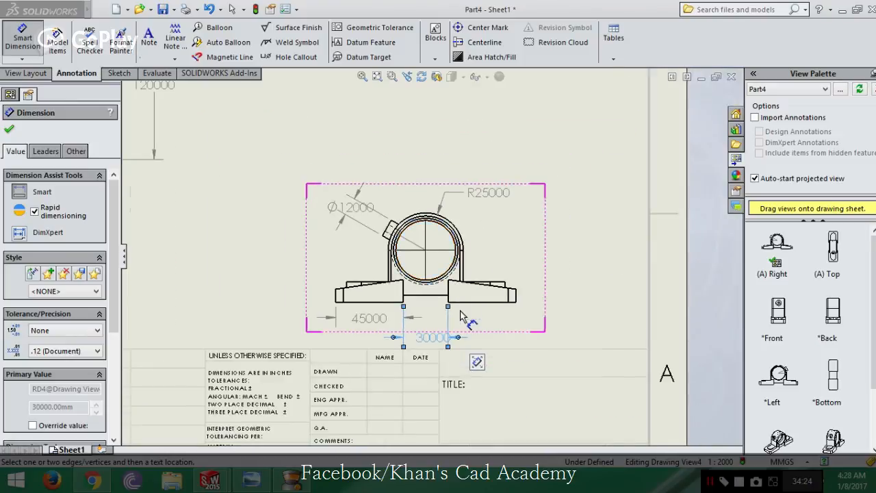
pyautogui.scroll(4, 461, 316)
pyautogui.scroll(-4, 345, 291)
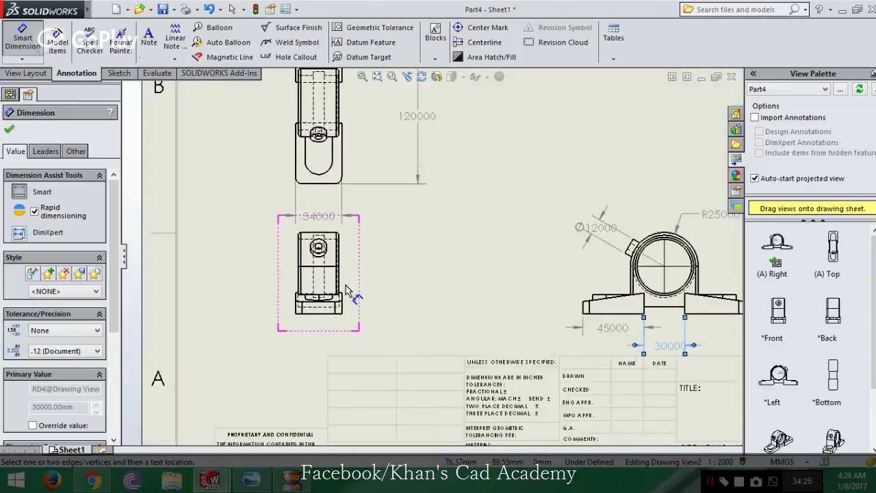
pyautogui.scroll(-1, 345, 291)
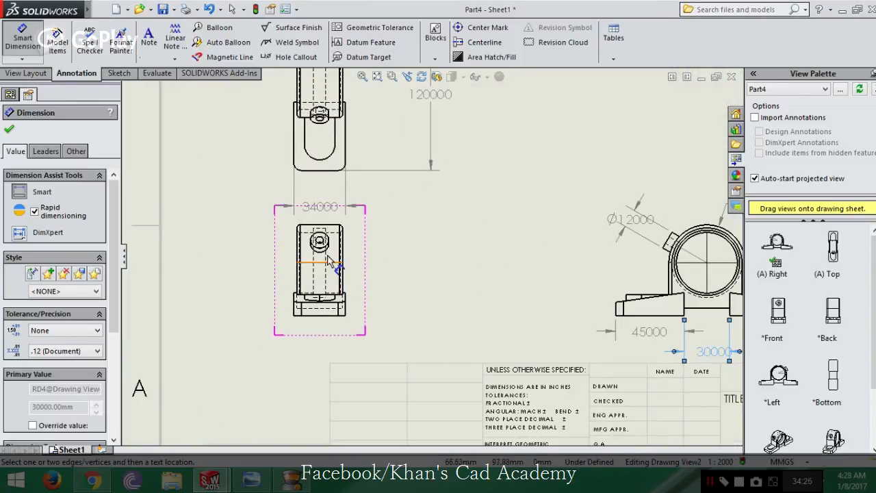
pyautogui.click(10, 132)
pyautogui.press('f')
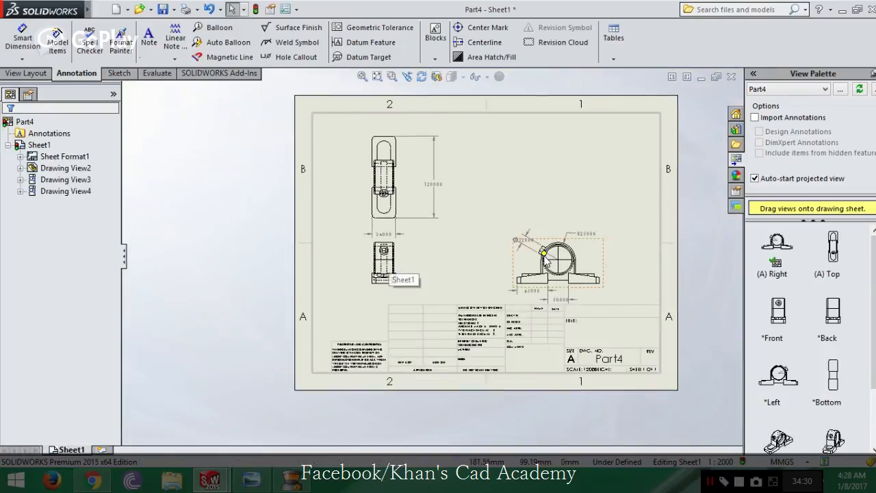
pyautogui.scroll(-2, 387, 260)
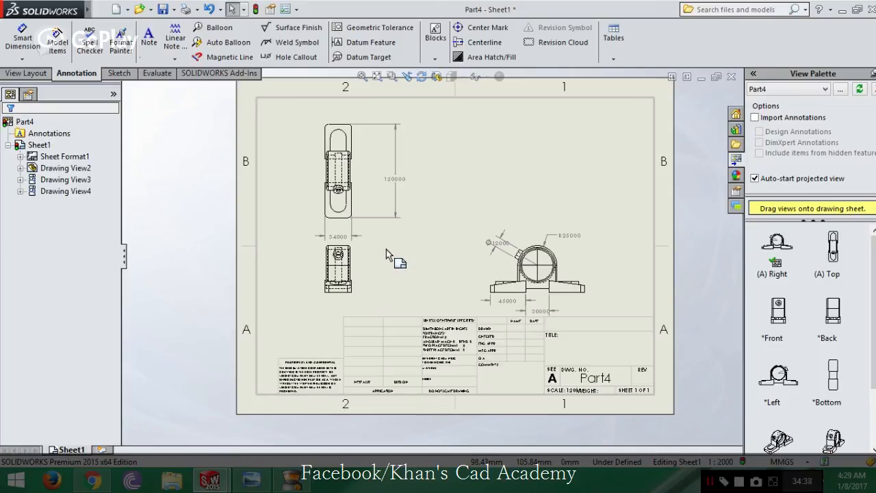
pyautogui.scroll(2, 431, 254)
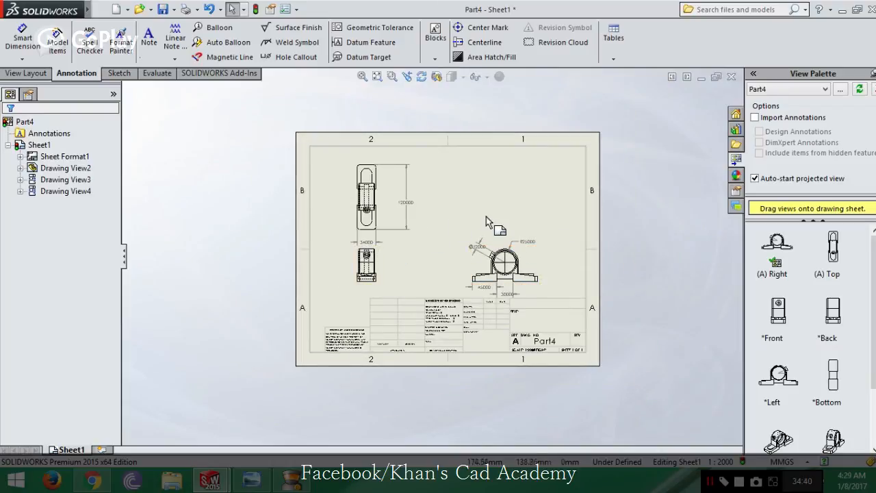